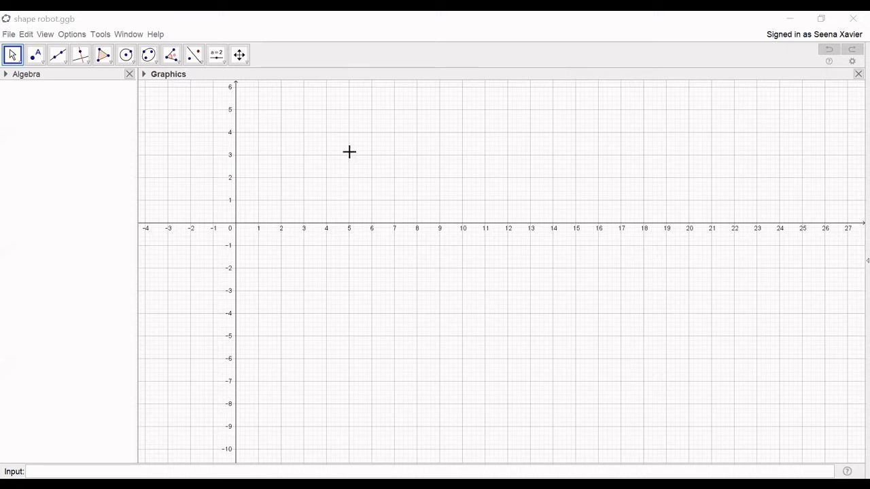
- Hide the coordinate axes and place the title text "Shape Robot" near the upper middle of the grid
right_click(263, 157)
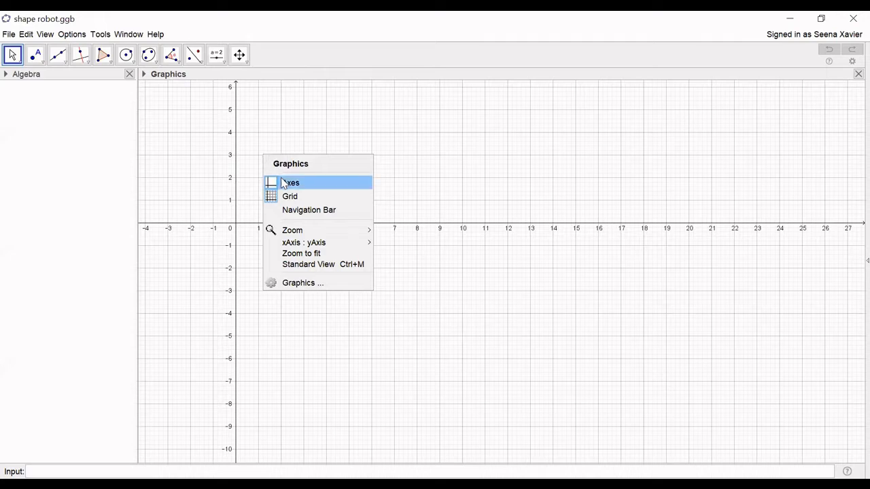
left_click(281, 182)
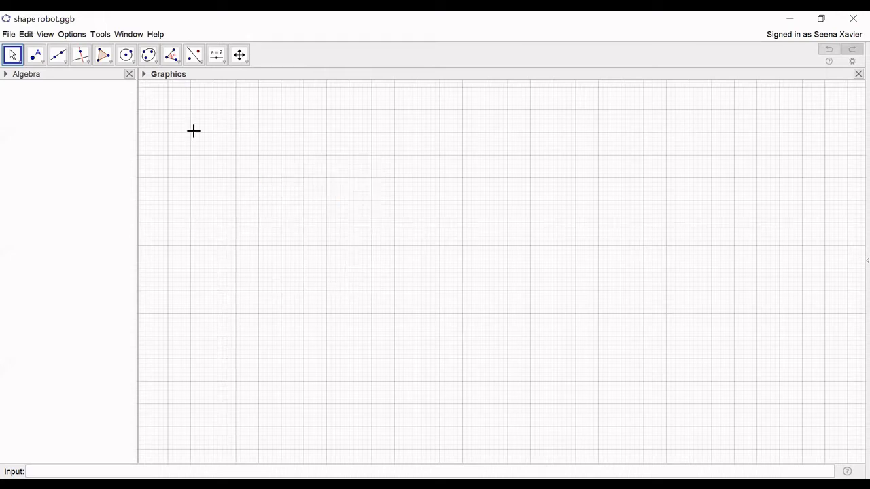
left_click(216, 66)
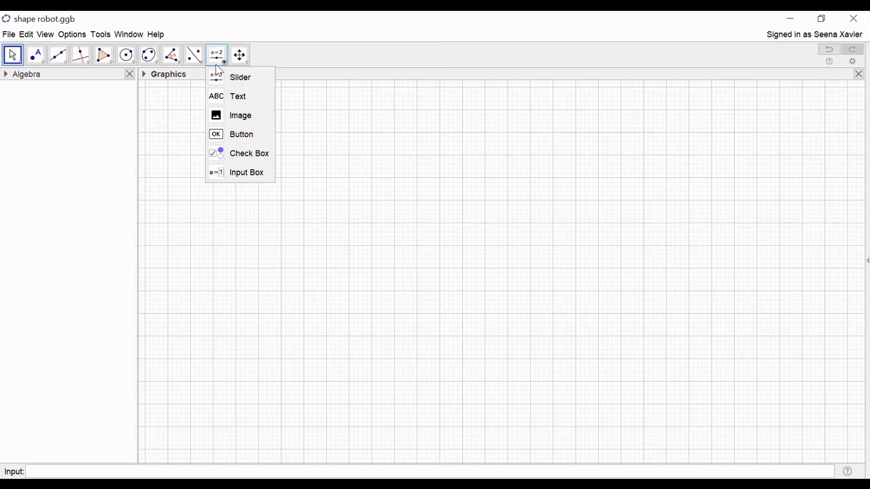
left_click(220, 96)
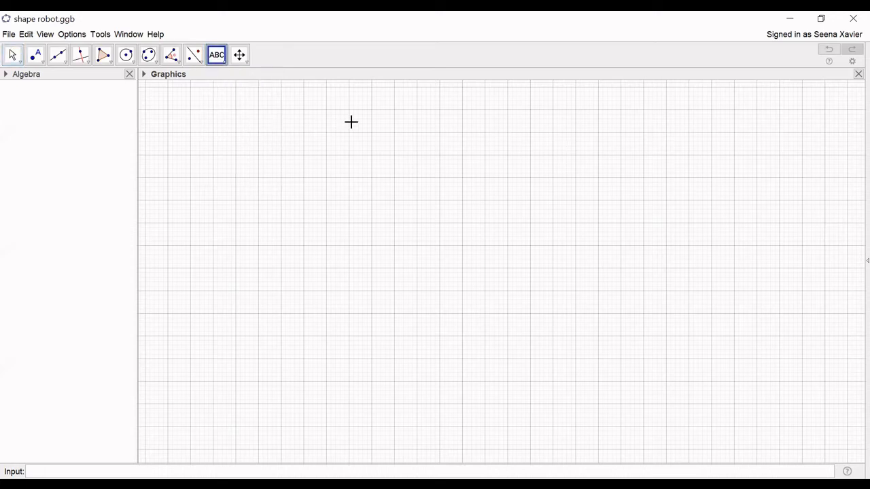
left_click(389, 123)
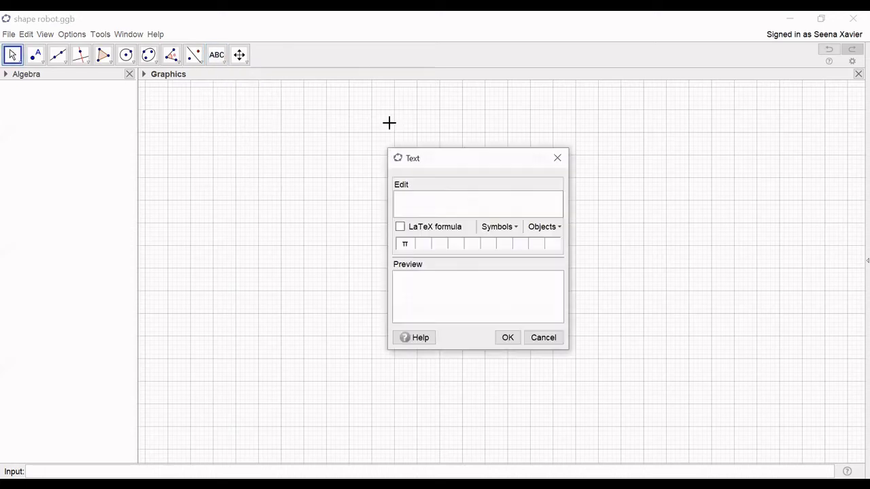
type("Shape Robot")
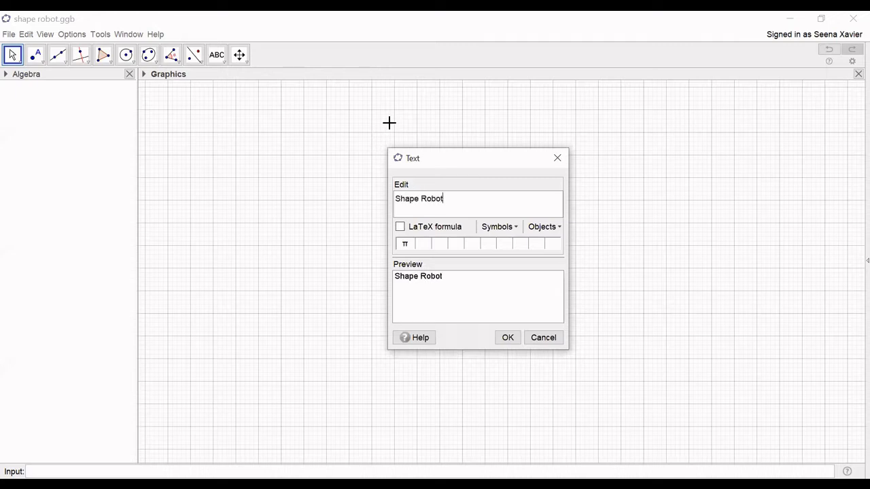
left_click(503, 338)
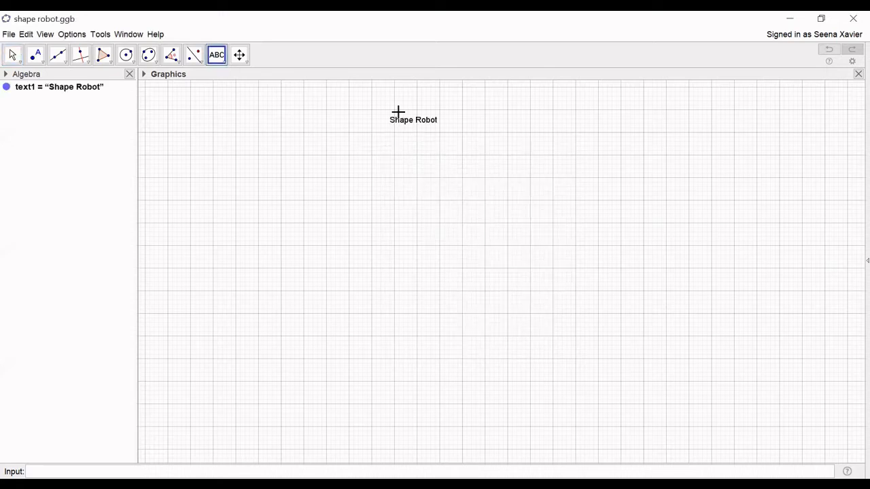
left_click_drag(406, 127, 408, 123)
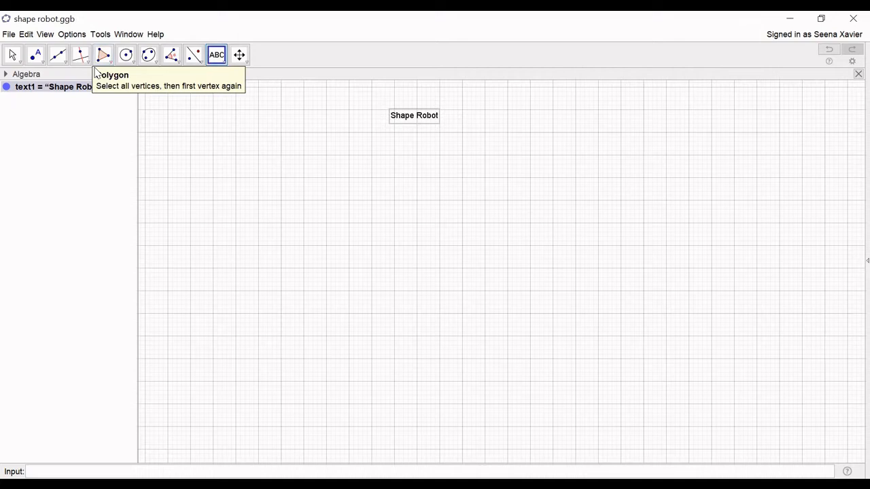
- Draw a circle with center at about (-0.54, 3.82) through a point at about (0.16, 1.44) for the robot's head
left_click(134, 67)
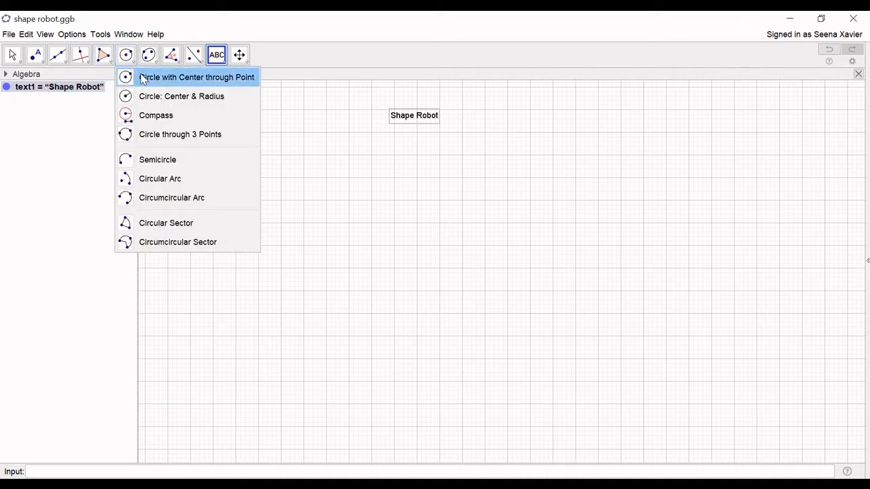
left_click(143, 79)
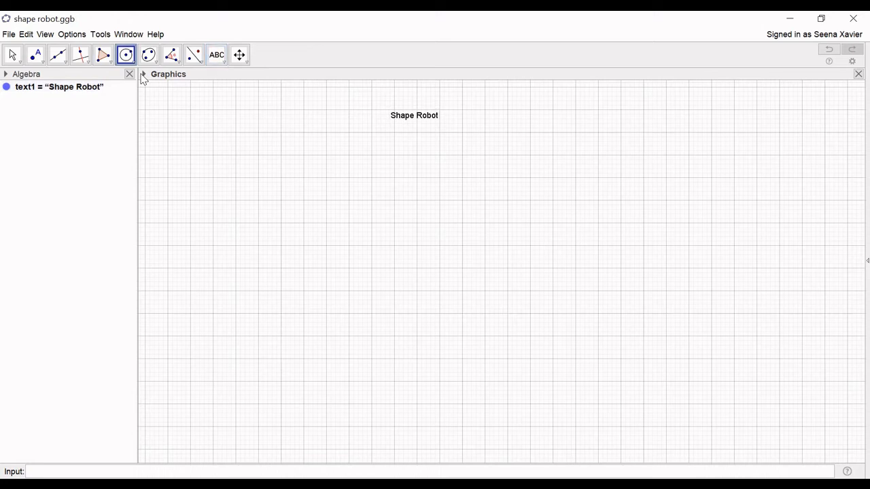
left_click(223, 136)
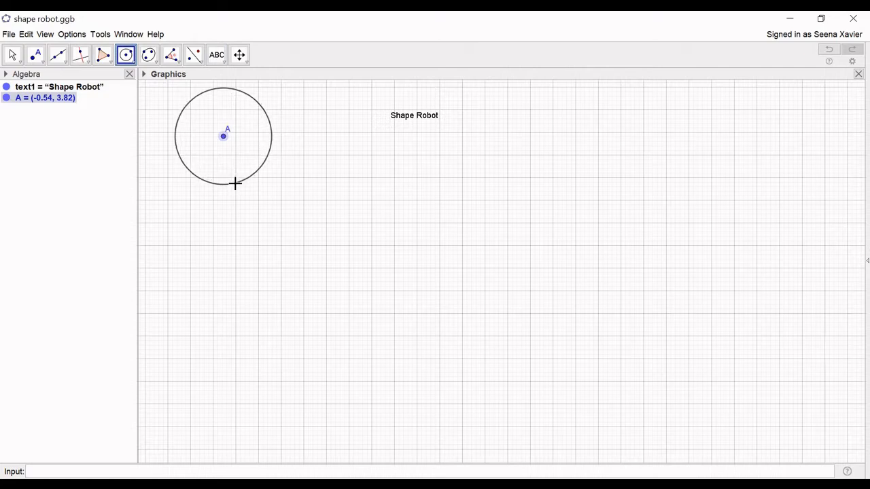
left_click(240, 190)
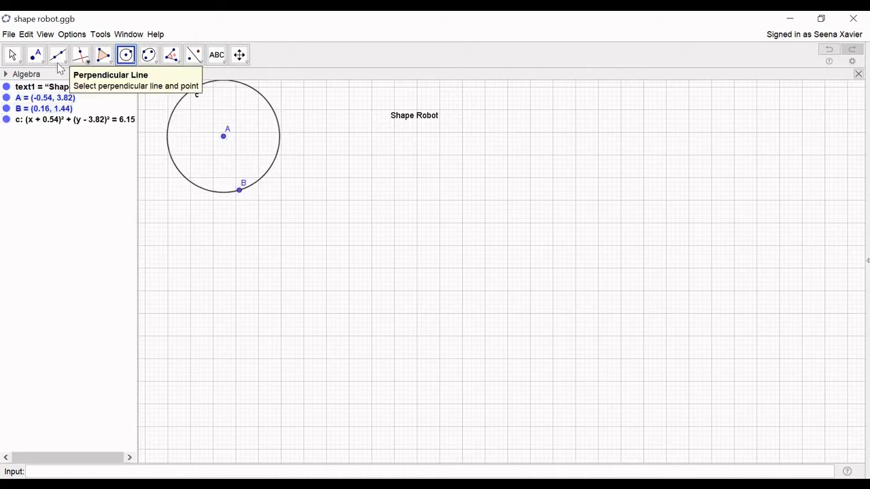
- Move the whole head circle so its center lies at about (3.56, 2), below and beside the title
left_click(11, 54)
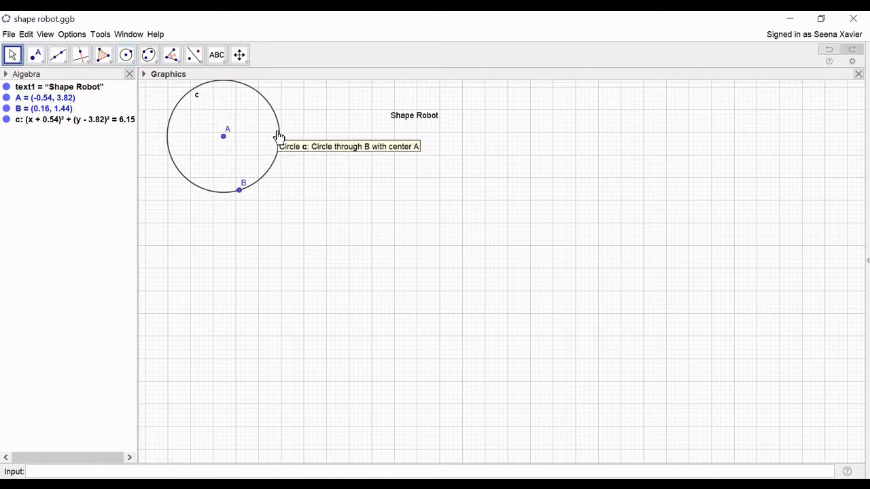
left_click_drag(282, 134, 372, 173)
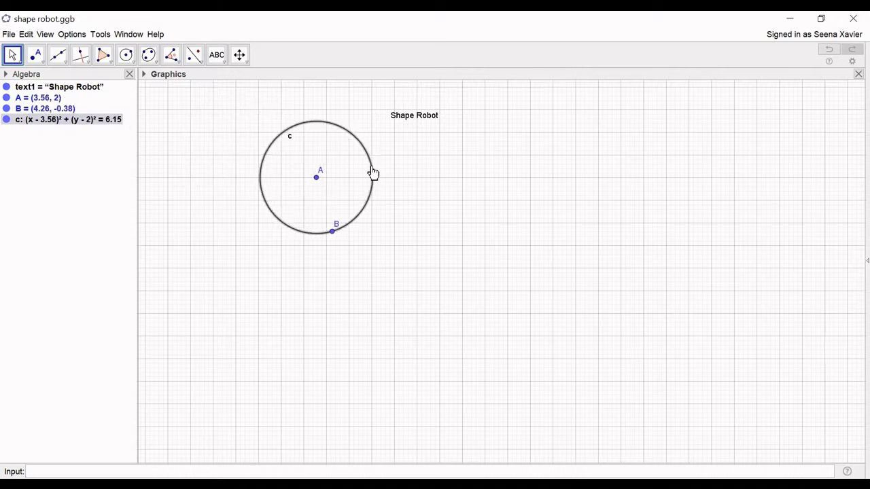
left_click(447, 271)
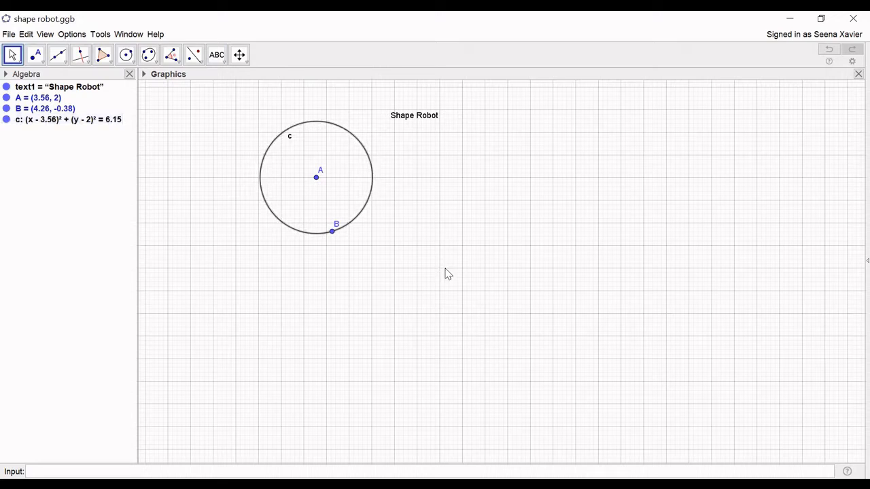
- Create a number slider named d with minimum 1, maximum 2 and increment 0.01, beside the head circle
left_click(225, 66)
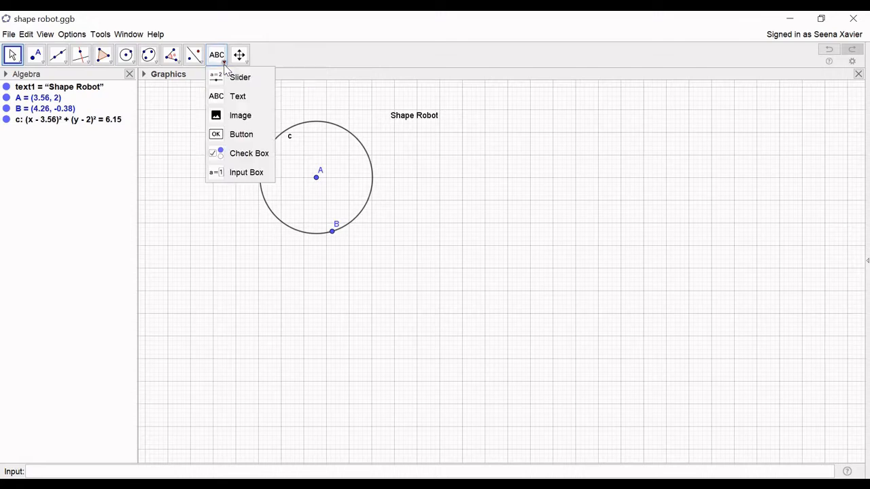
left_click(227, 76)
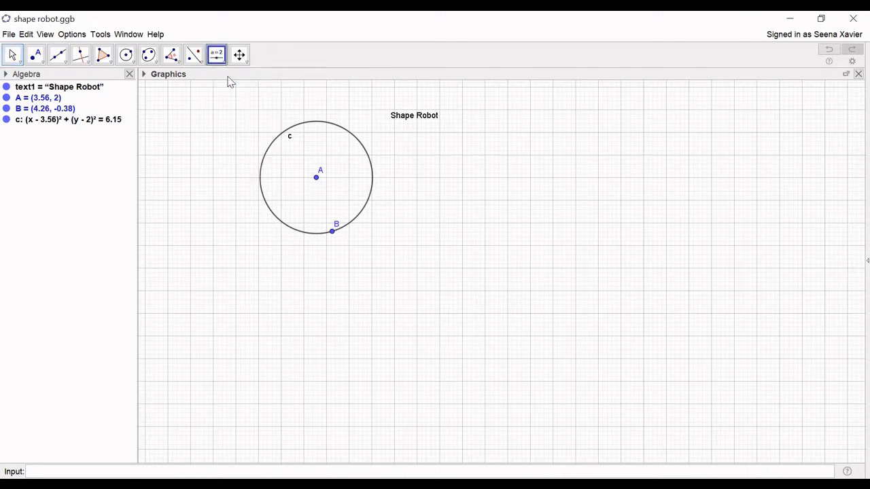
left_click(154, 113)
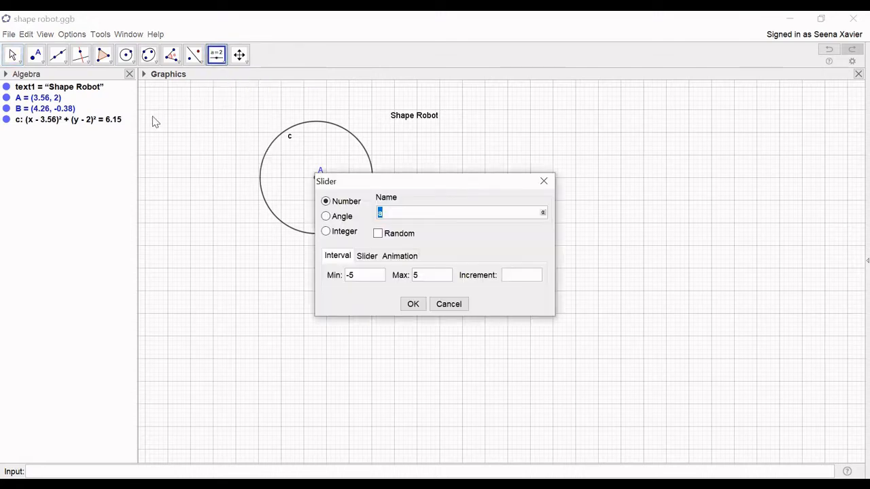
type("d")
left_click(360, 276)
key("BackSpace")
key("BackSpace")
type("1")
key("BackSpace")
type("2")
left_click(528, 279)
type(".01")
left_click(412, 305)
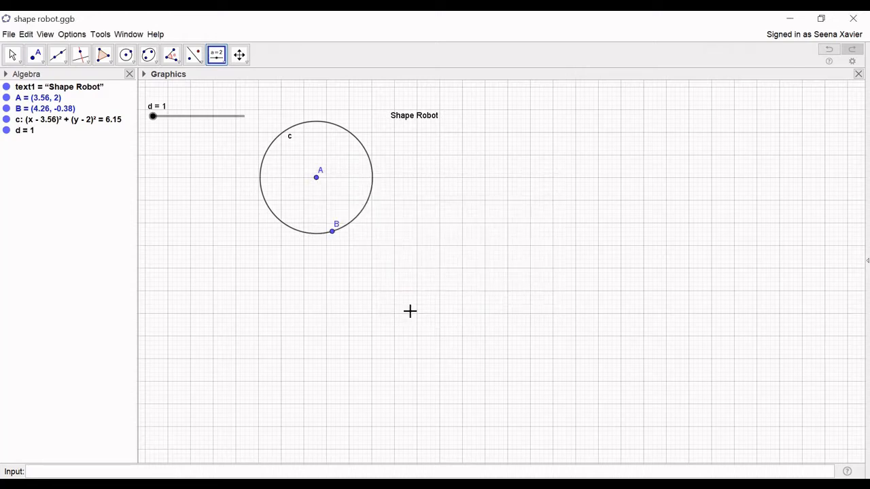
left_click(123, 60)
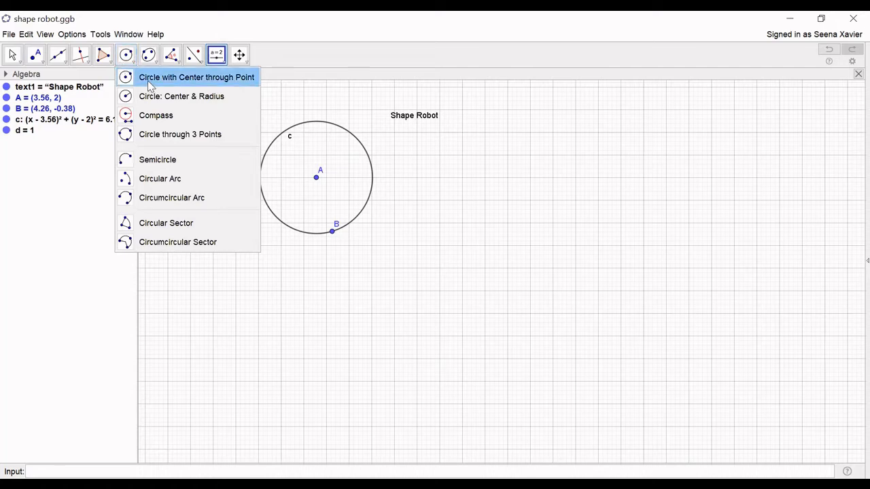
left_click(150, 80)
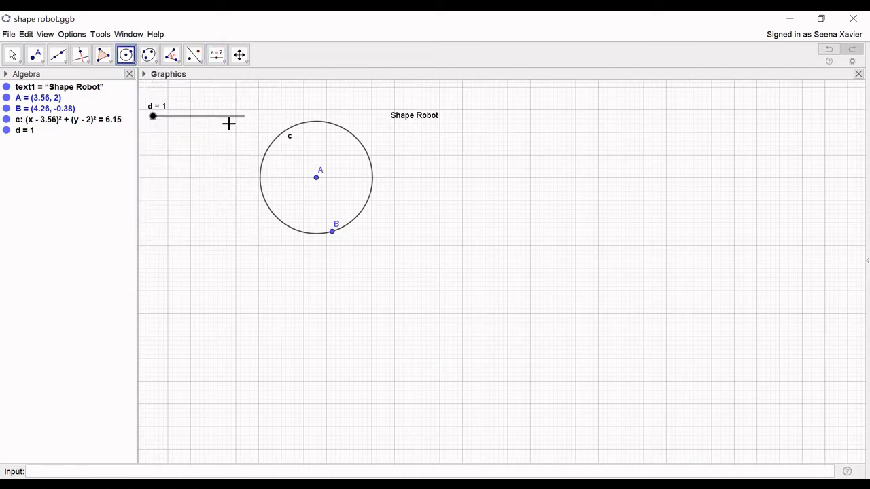
left_click(335, 158)
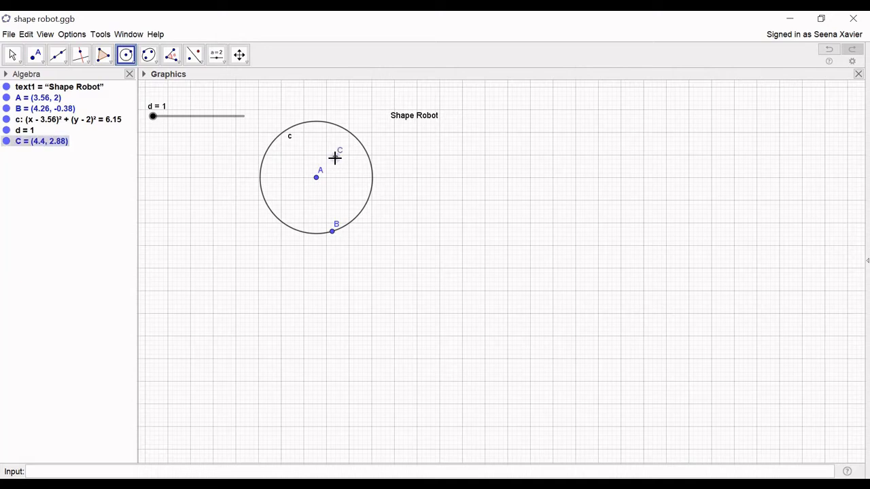
left_click(336, 166)
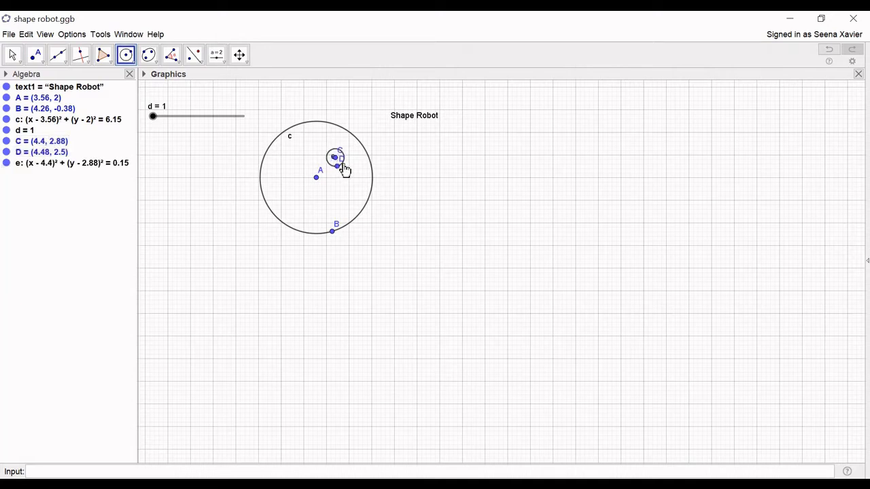
left_click(12, 54)
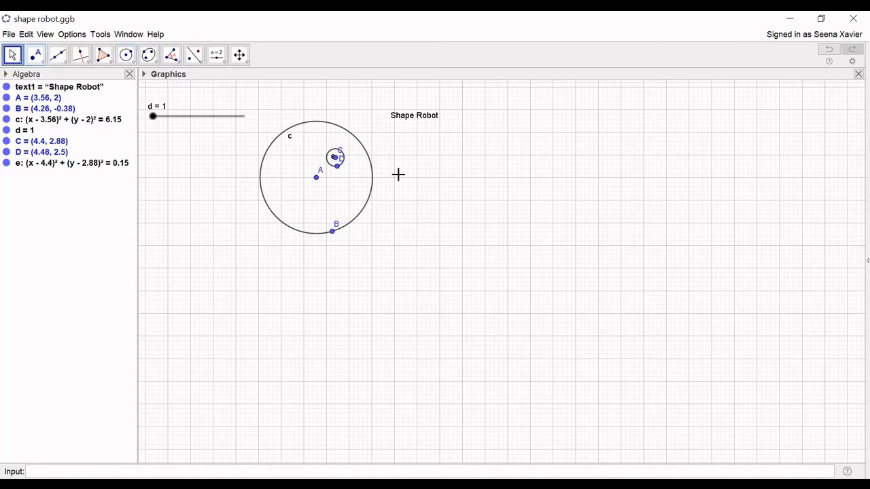
right_click(345, 169)
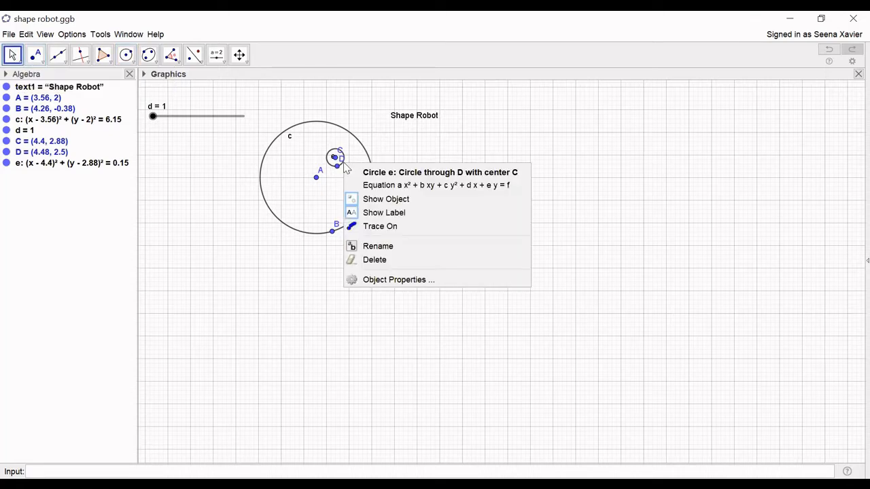
left_click(376, 260)
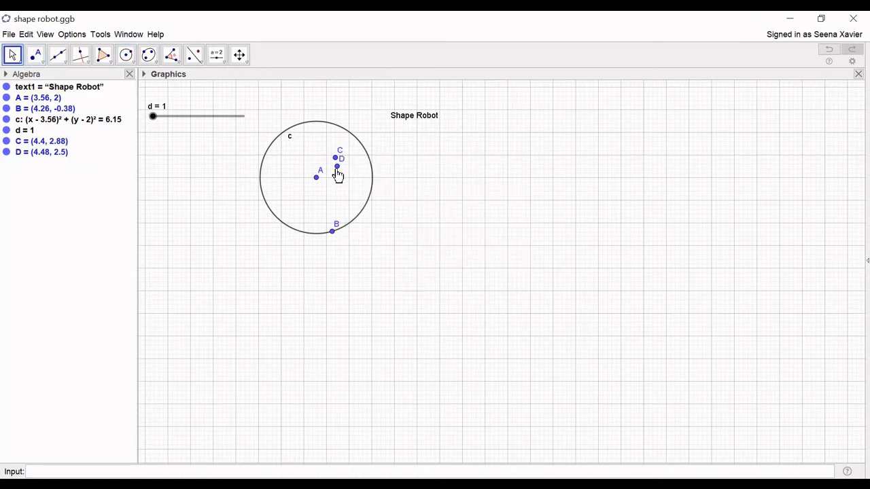
right_click(337, 167)
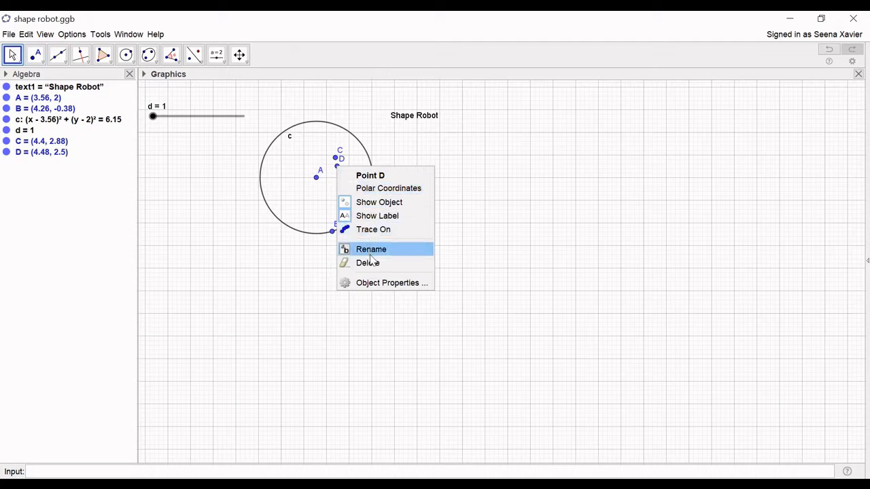
left_click(370, 262)
right_click(336, 157)
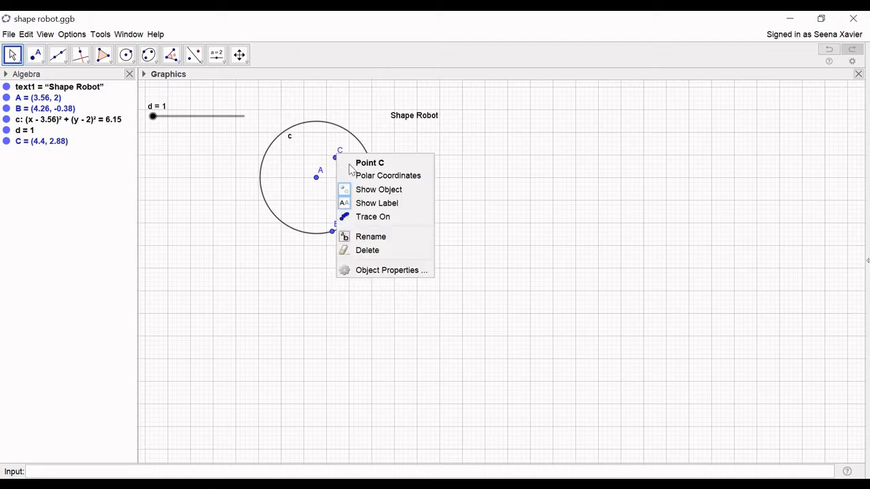
left_click(400, 249)
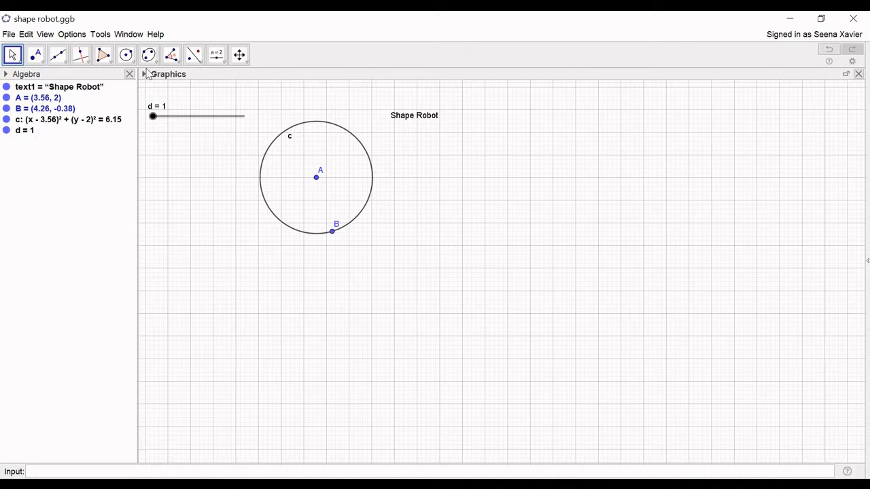
- Draw the first eye as a circle of radius d centered at about (2.18, 2.88) inside the head
left_click(130, 64)
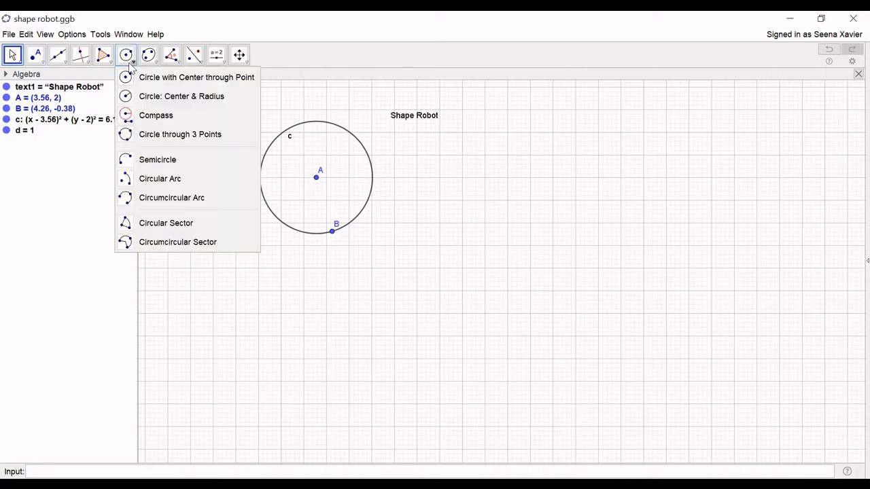
left_click(150, 97)
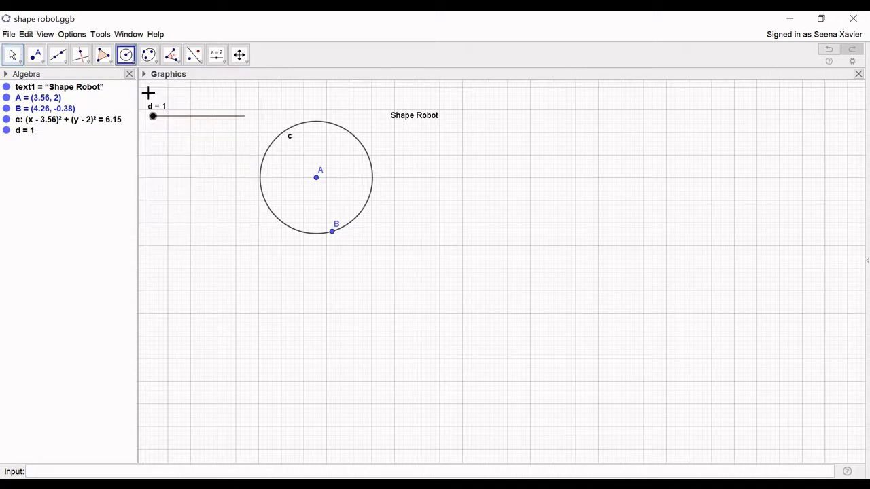
left_click(286, 158)
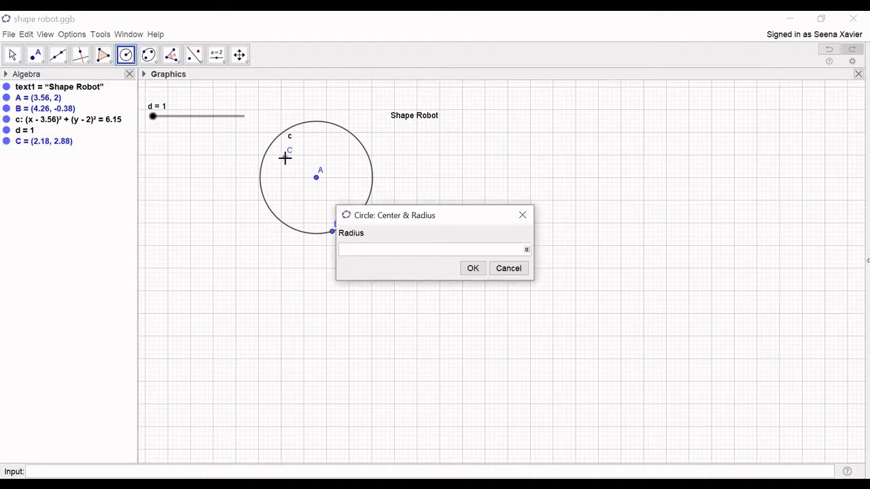
type("d")
left_click(473, 269)
- Draw the second eye as a circle of radius d centered at about (5, 2.78) inside the head
left_click(348, 159)
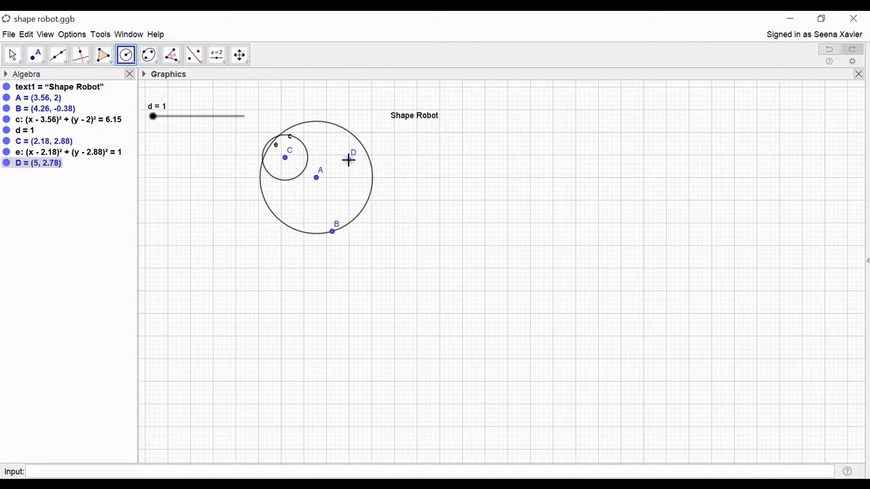
type("d")
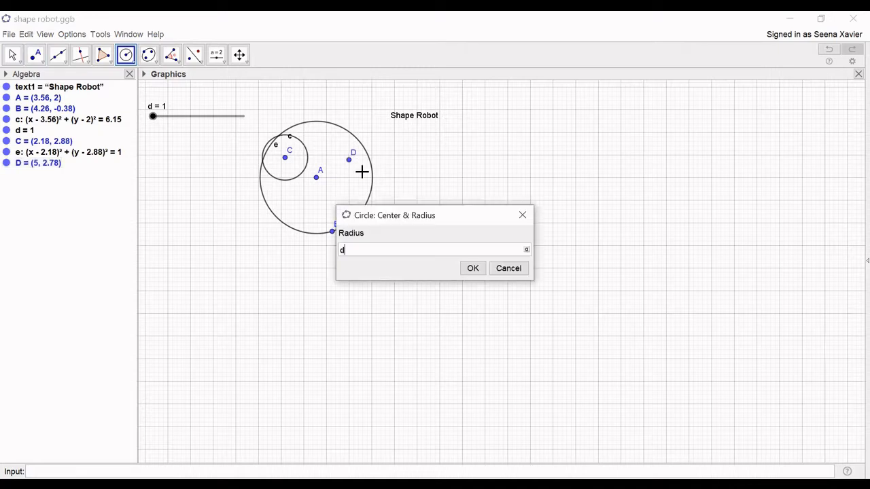
left_click(470, 268)
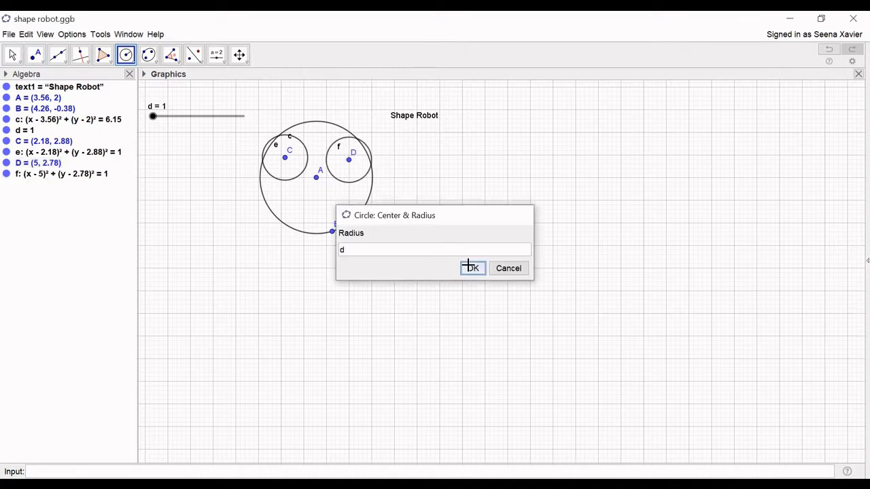
- Test how the eyes respond by sweeping slider d up to 2 and back down to 1
key("Escape")
left_click_drag(154, 117, 249, 129)
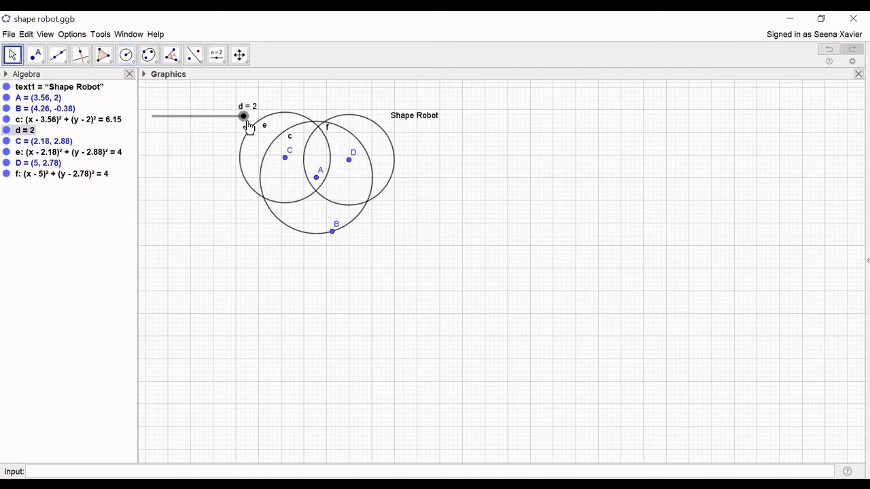
left_click_drag(249, 129, 155, 127)
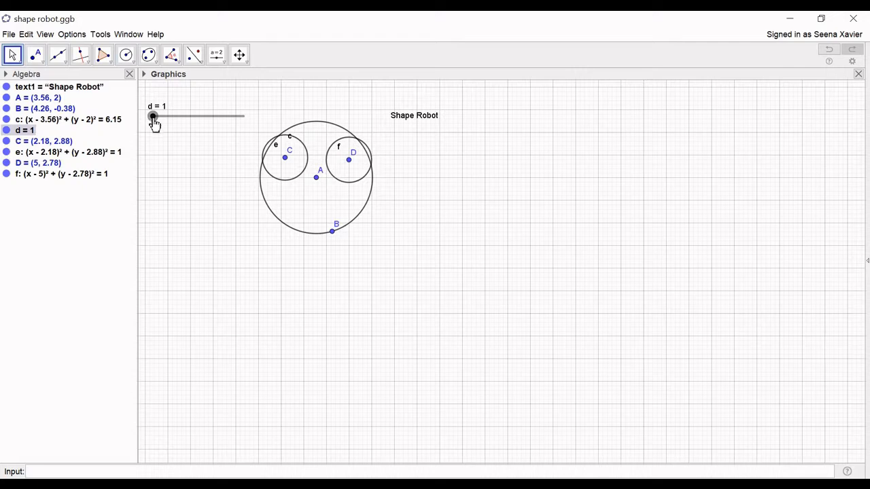
- Set the minimum of slider d to 0.5 and test it by moving d to 0.5, then up to about 0.87
right_click(153, 121)
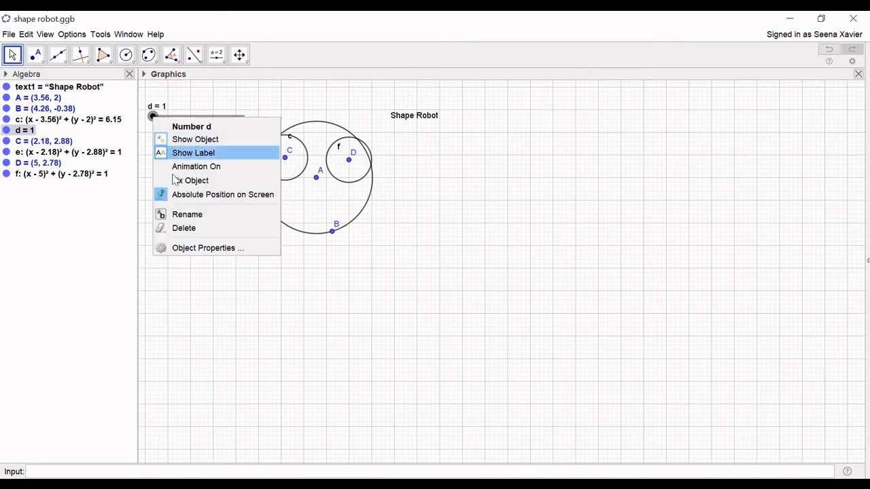
left_click(185, 249)
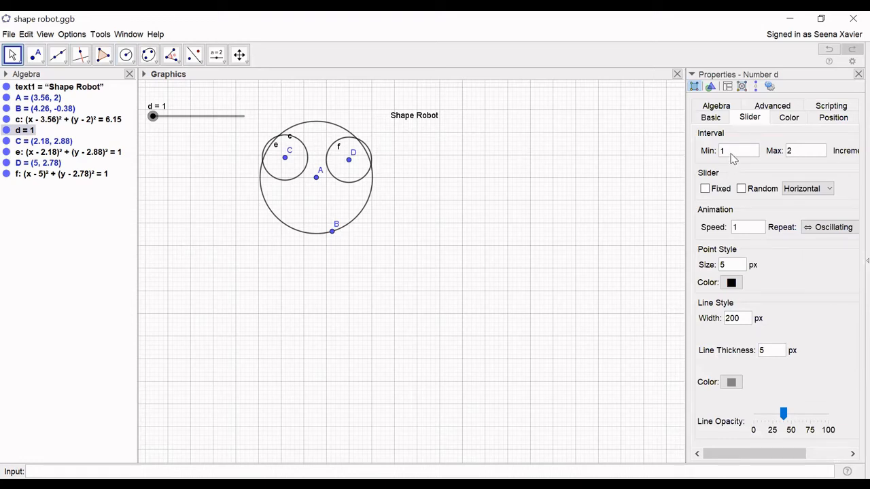
key("BackSpace")
type(".5")
left_click(629, 168)
left_click_drag(185, 120, 141, 120)
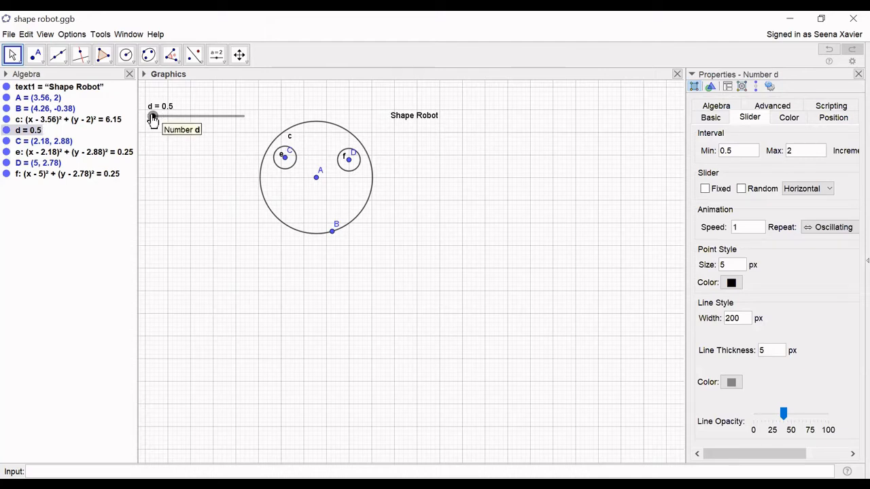
left_click_drag(153, 118, 177, 121)
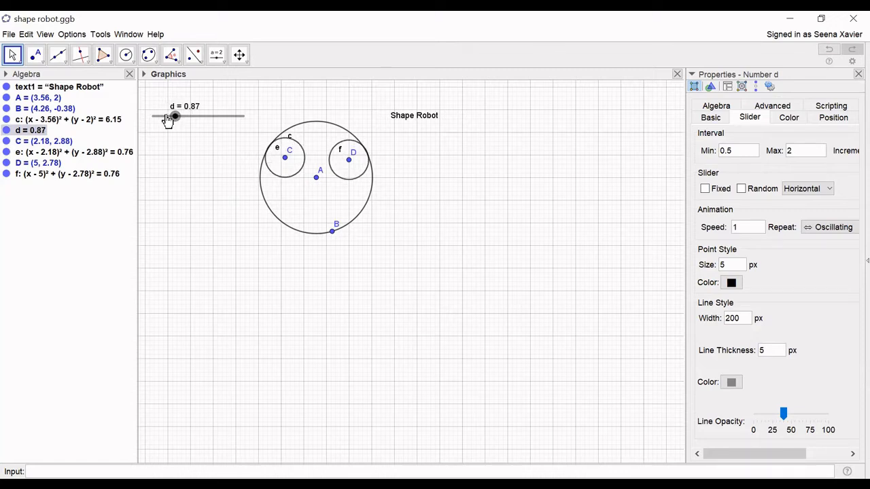
- Set the maximum of slider d to 0.8 and test the slider at its upper end
right_click(174, 119)
left_click(207, 246)
key("BackSpace")
type(".8")
left_click(559, 215)
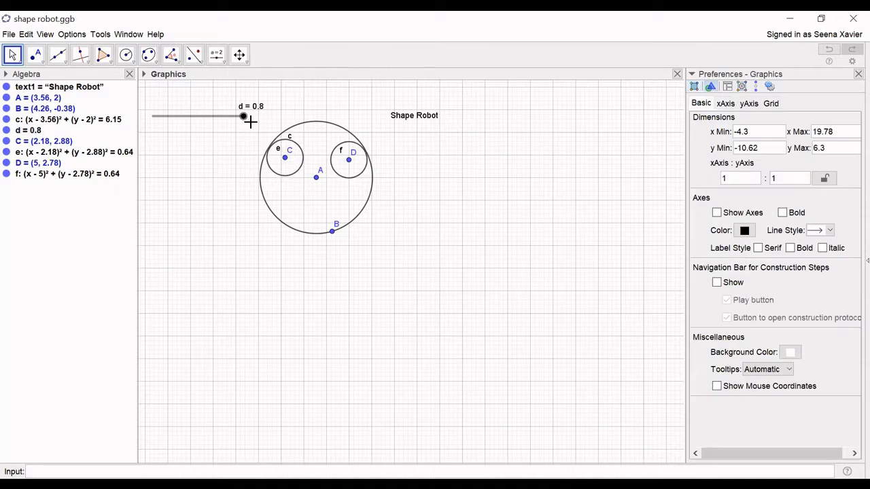
left_click_drag(244, 120, 339, 129)
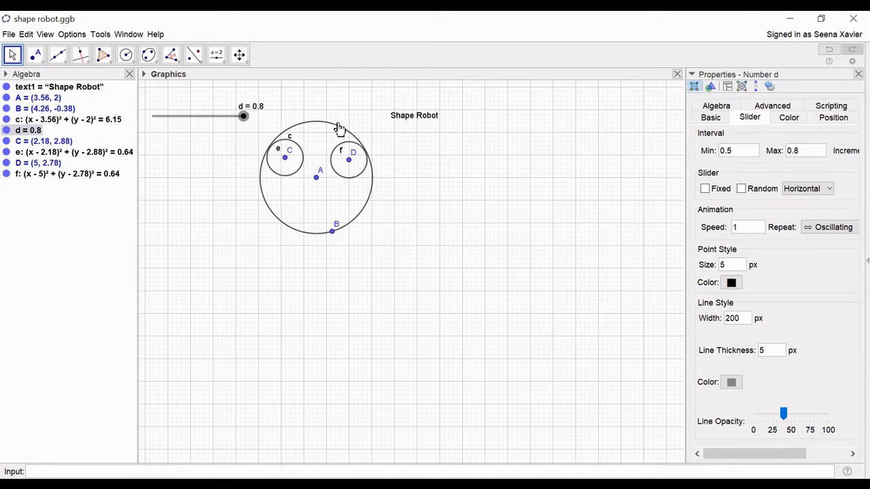
- Set the maximum of slider d to 0.9 and move d up to 0.9
right_click(230, 120)
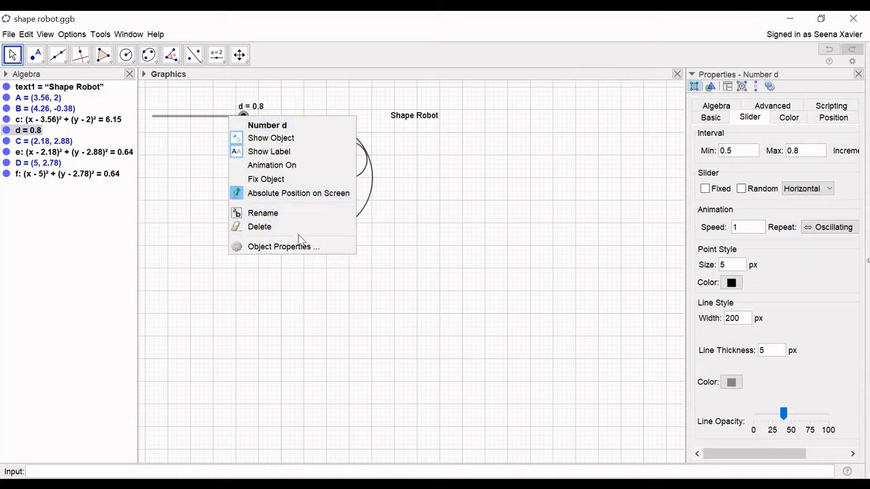
left_click(302, 247)
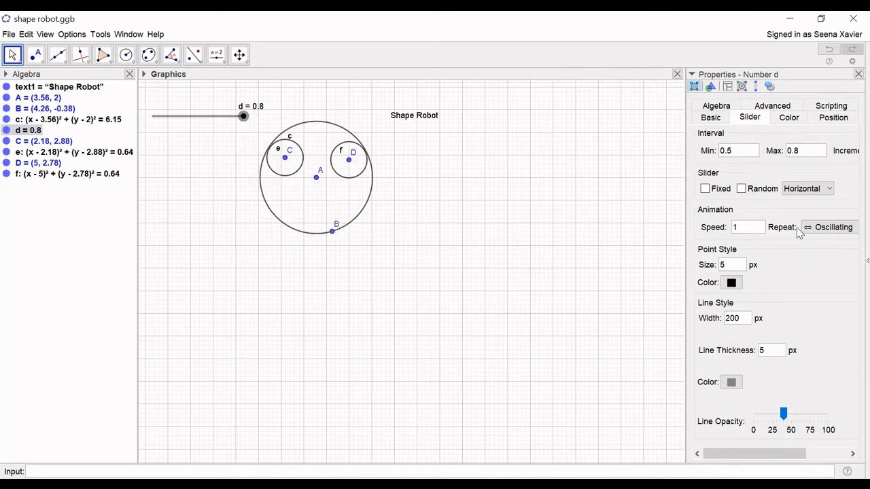
left_click(809, 159)
key("BackSpace")
type("9")
left_click(494, 245)
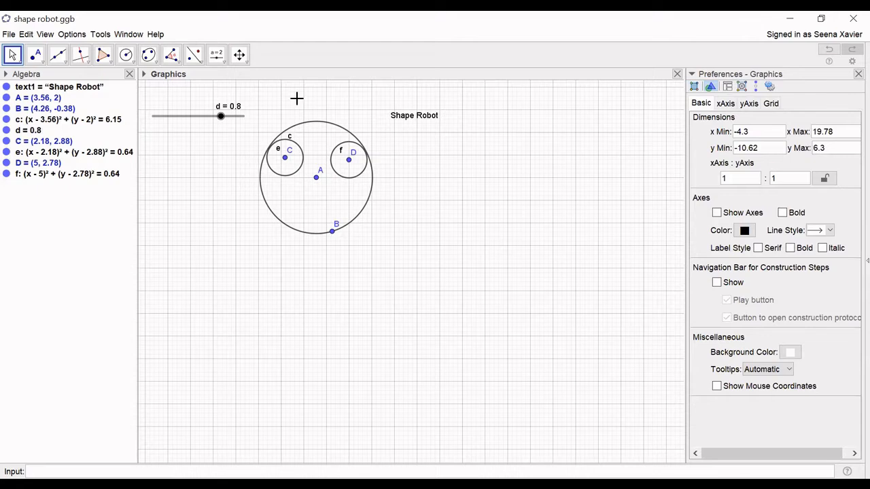
left_click_drag(223, 119, 264, 121)
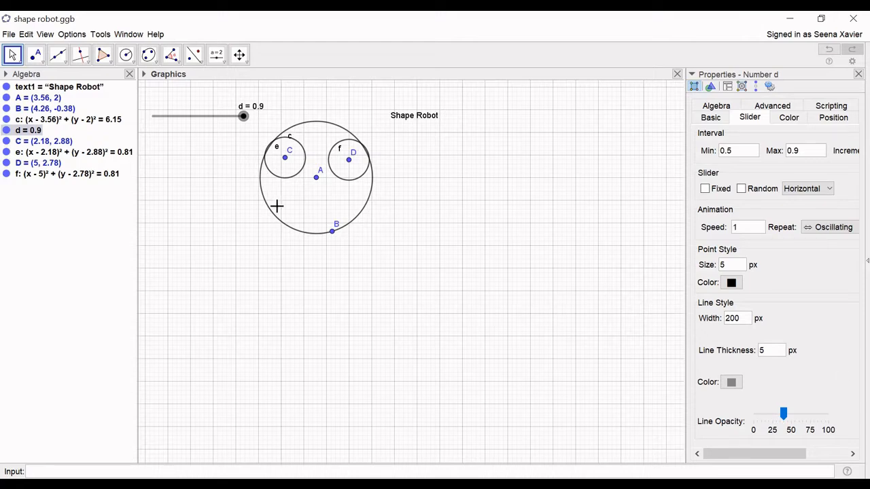
- Move the eyes inward within the head, centering circle e at about (2.36, 2.66) and circle f at about (4.7, 2.7)
left_click(273, 175)
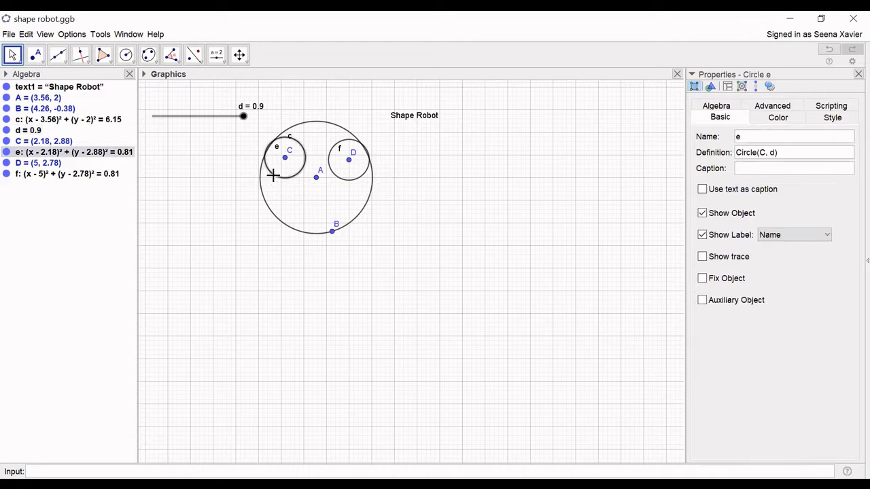
left_click_drag(273, 175, 283, 185)
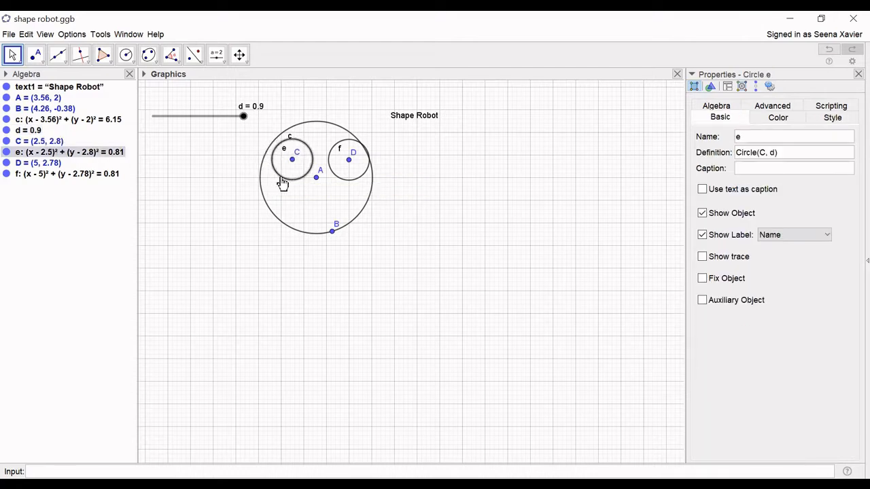
left_click(355, 179)
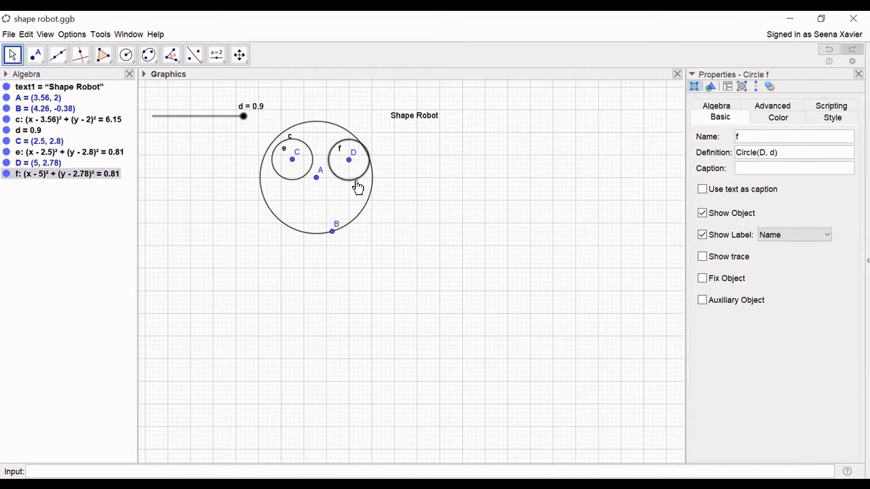
left_click_drag(357, 185, 350, 186)
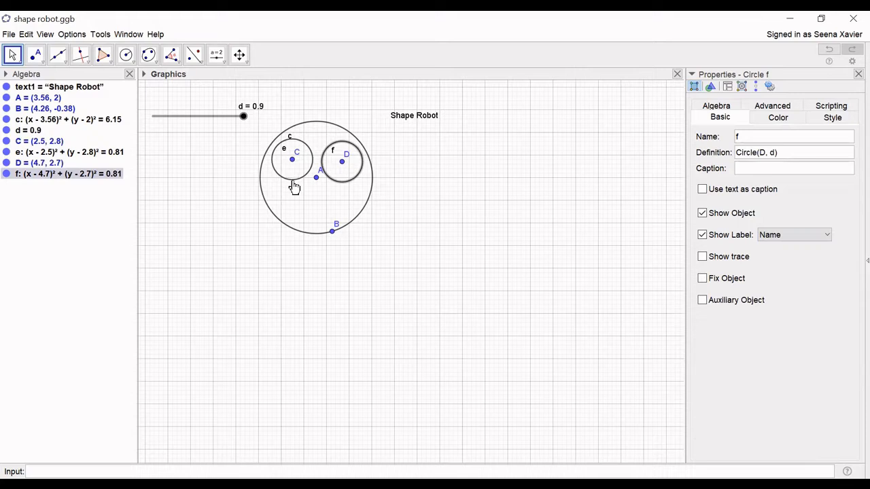
left_click(292, 180)
left_click_drag(294, 188, 290, 190)
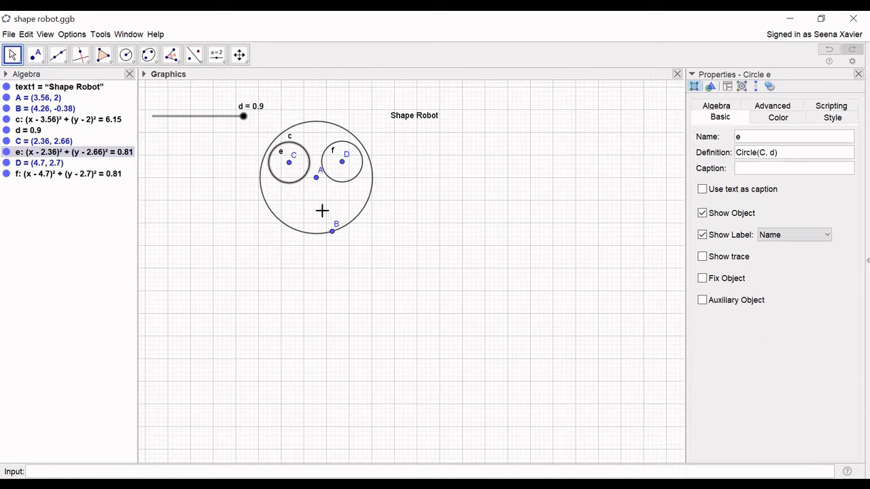
- Hide point A, the center of the head circle
left_click(472, 227)
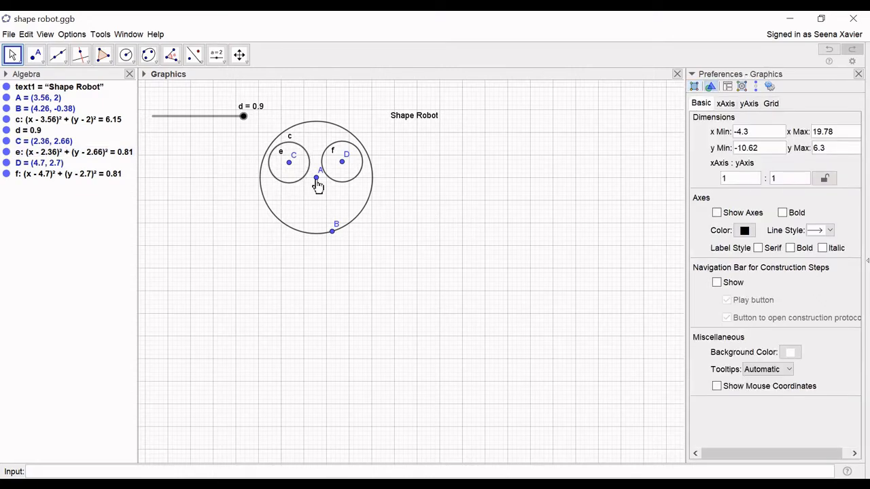
right_click(316, 181)
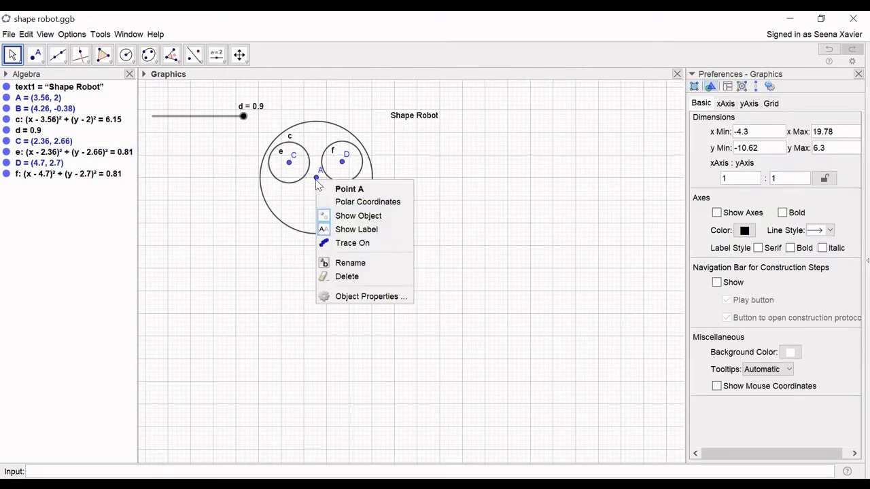
left_click(338, 218)
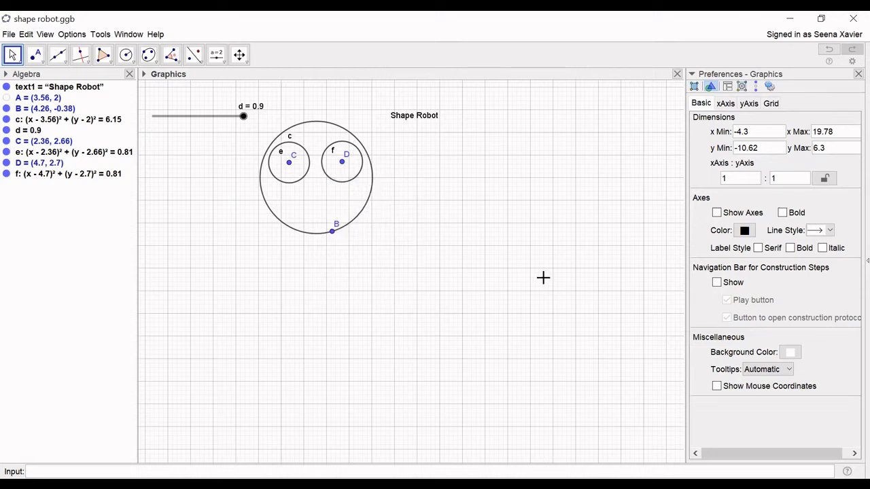
- Draw a triangular nose polygon between the eyes with vertices at about (3.32, 1.9), (2.68, 1.24) and (4.04, 1.26)
left_click(104, 62)
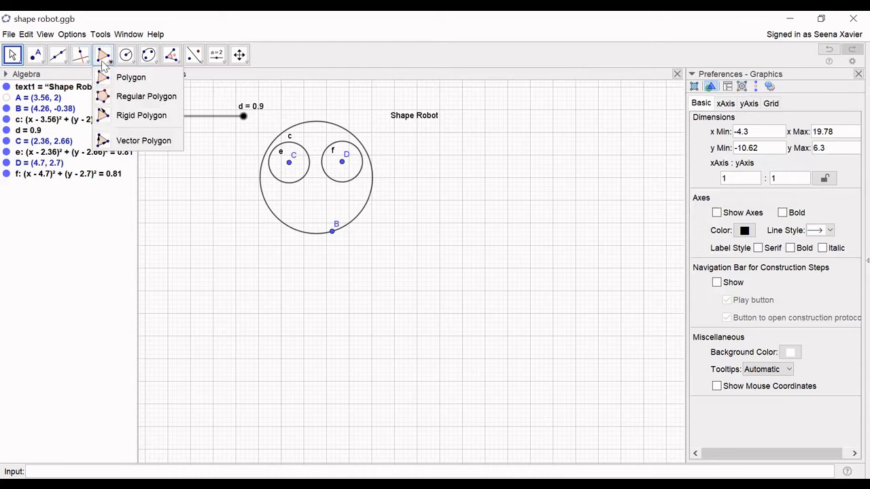
left_click(111, 78)
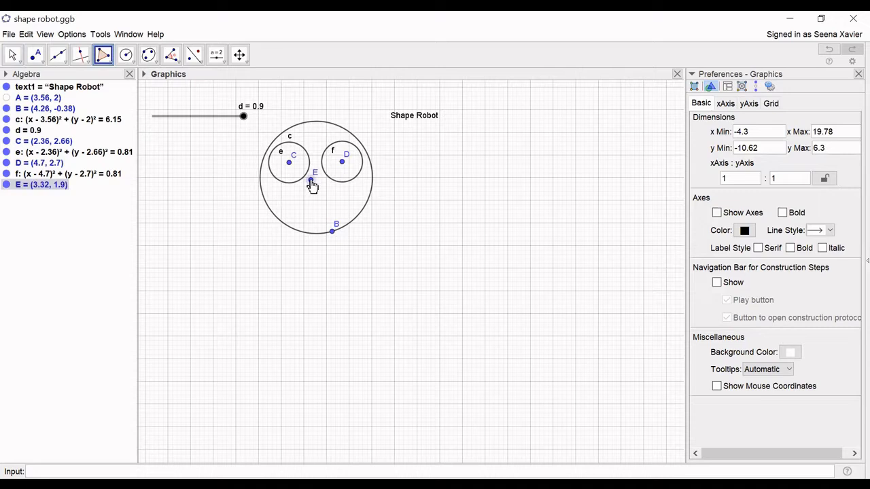
left_click(310, 180)
left_click(297, 195)
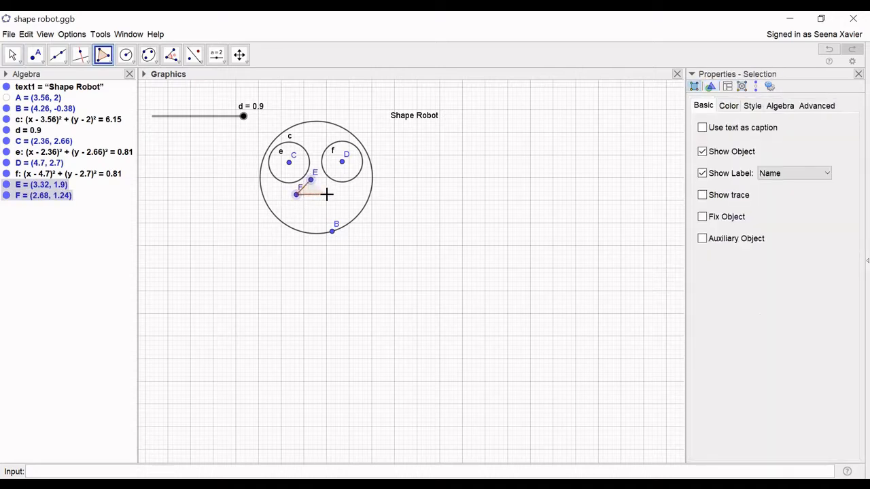
left_click(327, 195)
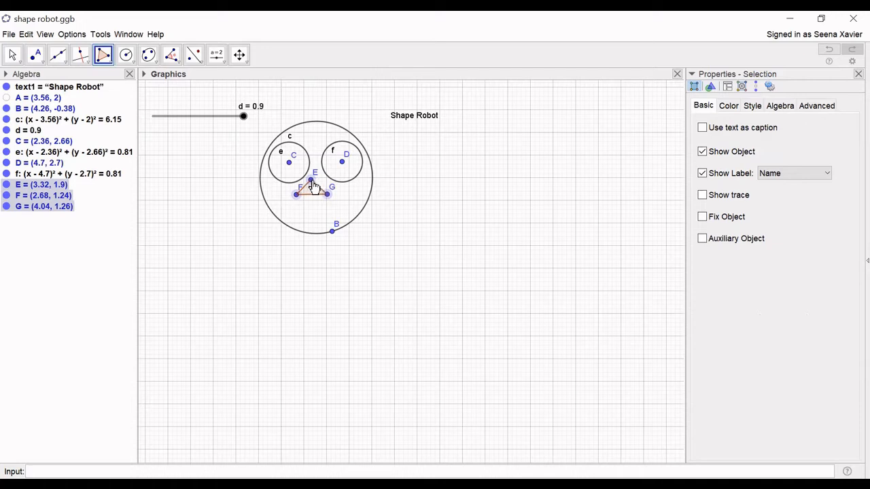
left_click(311, 180)
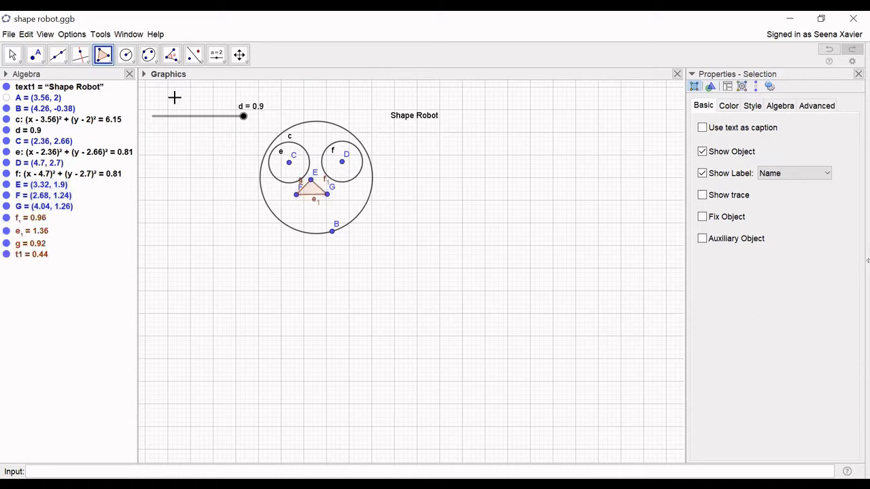
- Draw a rectangular mouth polygon below the nose with corners at about (2.28, 0.78), (2.28, 0.34), (4.86, 0.34) and (4.86, 0.8)
left_click(104, 54)
left_click(123, 78)
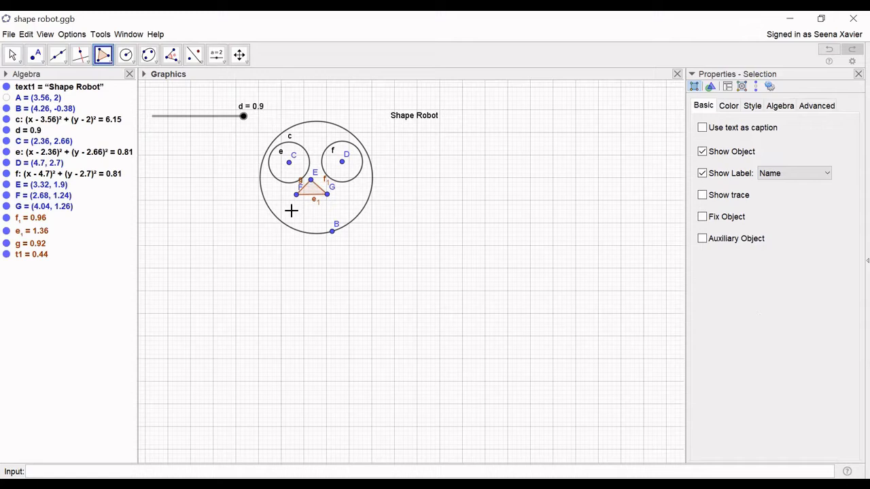
left_click(287, 205)
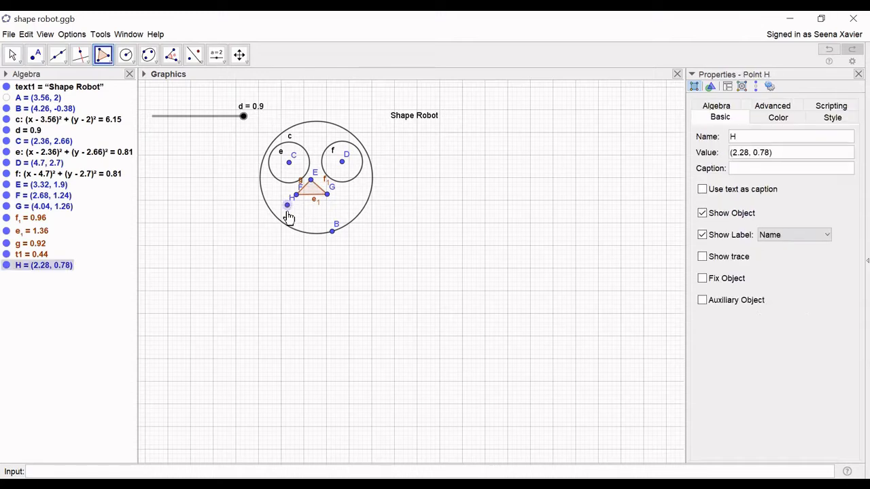
left_click(287, 215)
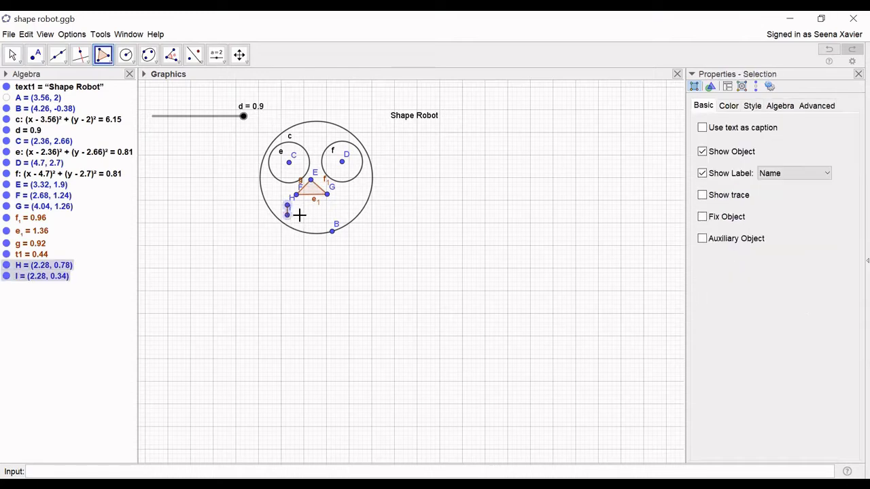
left_click(345, 215)
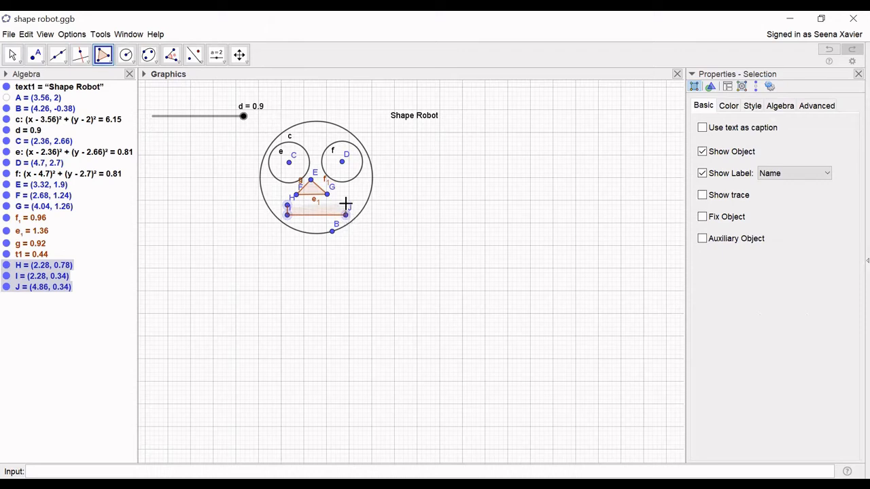
left_click(345, 204)
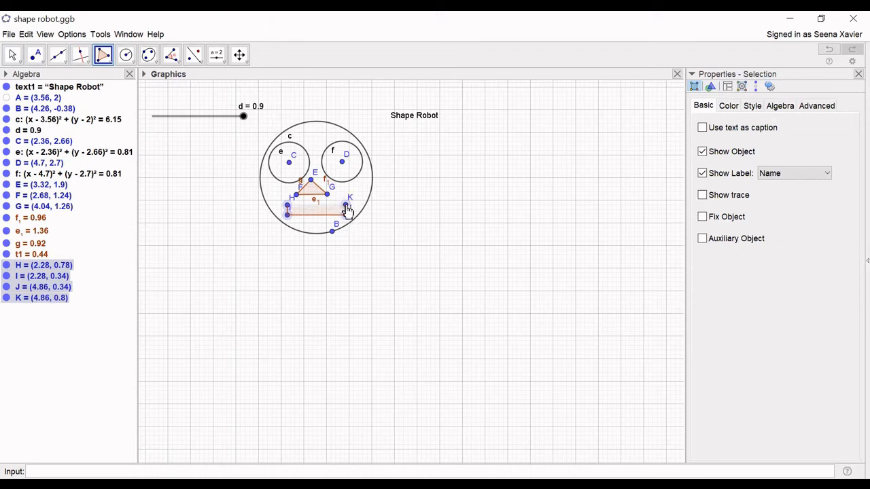
left_click(287, 206)
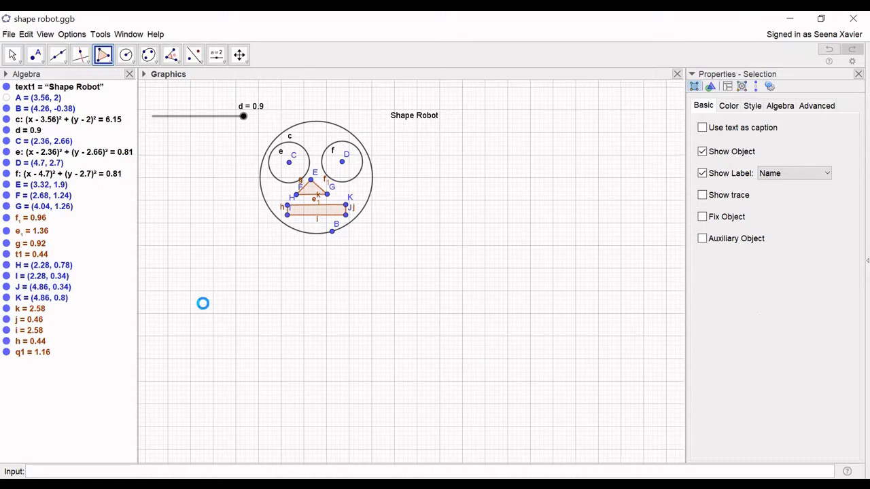
- Move the head circle down around the face so its center lies at about (3.56, 1.5)
left_click(112, 66)
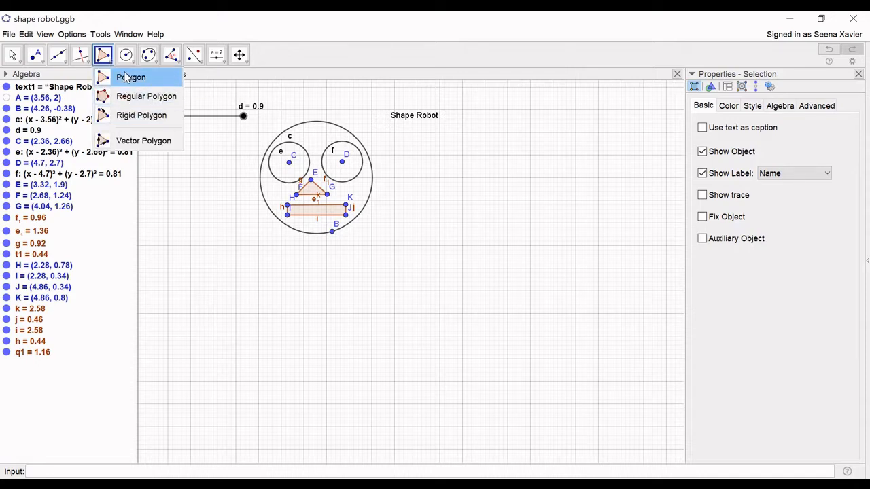
left_click(126, 77)
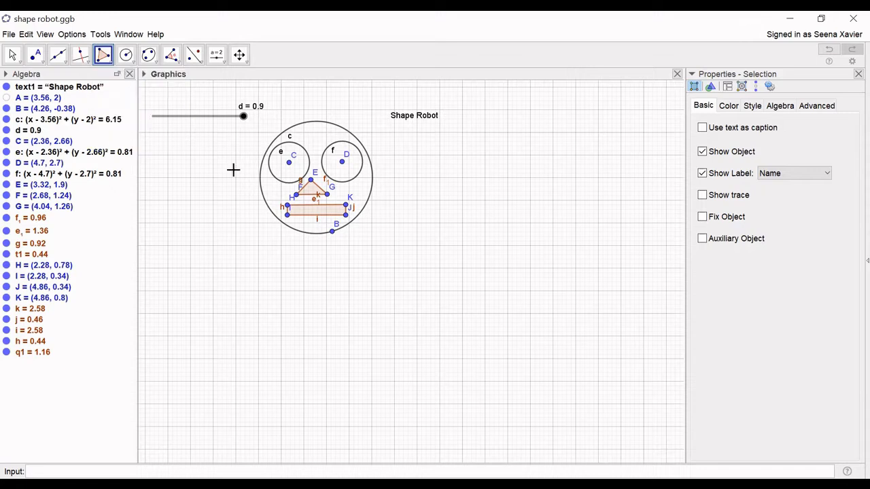
left_click(12, 56)
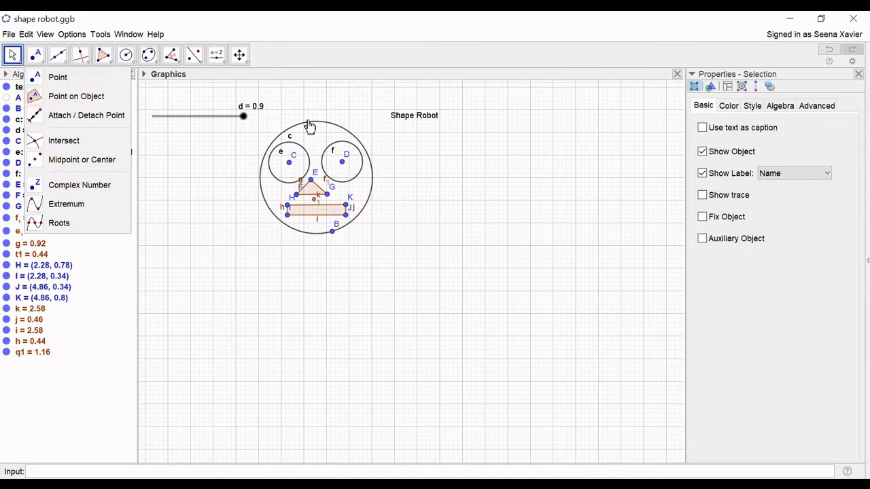
left_click_drag(310, 127, 311, 140)
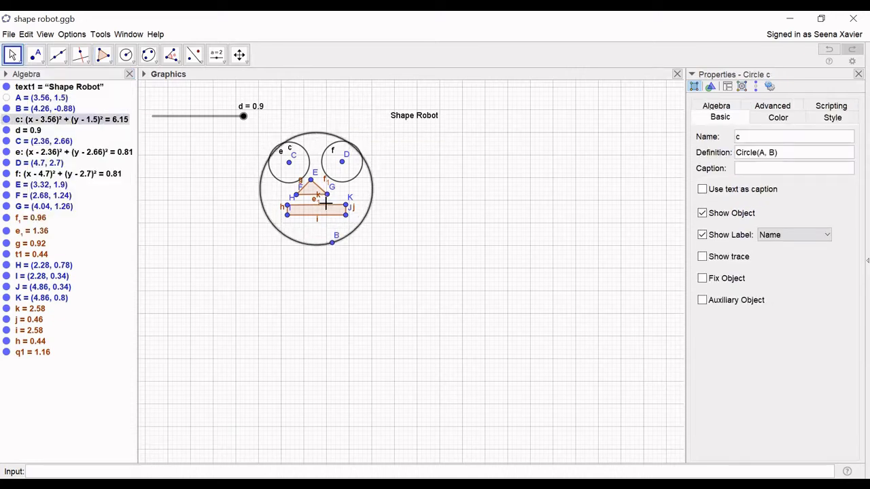
- Move the mouth rectangle down to about (2.36, 0.36)–(4.94, -0.08) and the nose triangle down so its apex lies at about (3.5, 1.44)
left_click_drag(318, 211, 324, 225)
left_click_drag(312, 190, 318, 206)
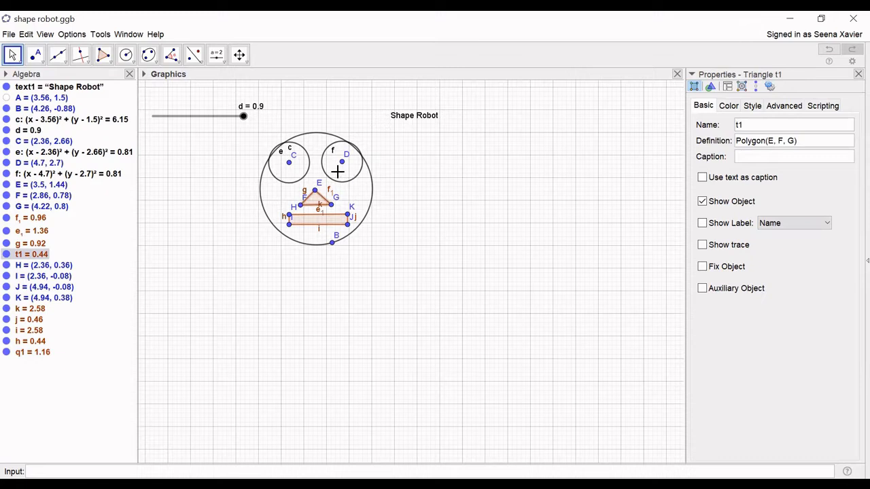
- Nudge the eye circles down and toward each other so their centers lie at (4.6, 2.6) and (2.46, 2.56)
left_click(339, 182)
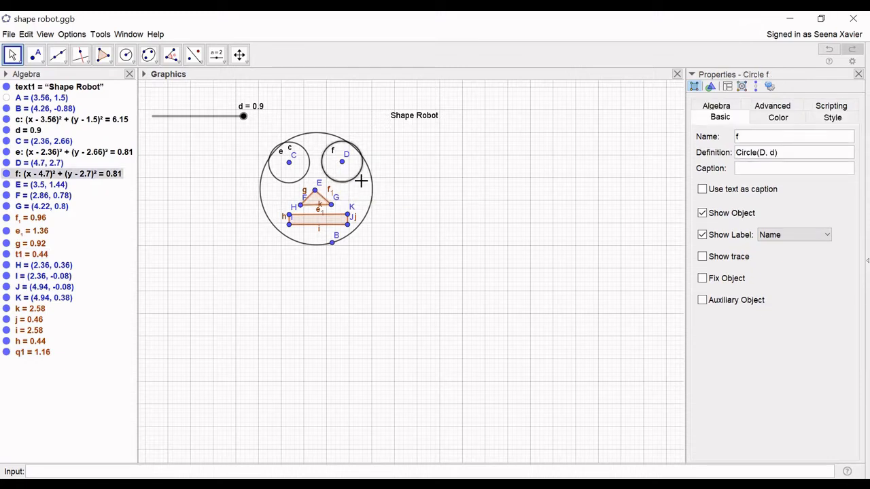
key("Down")
key("Left")
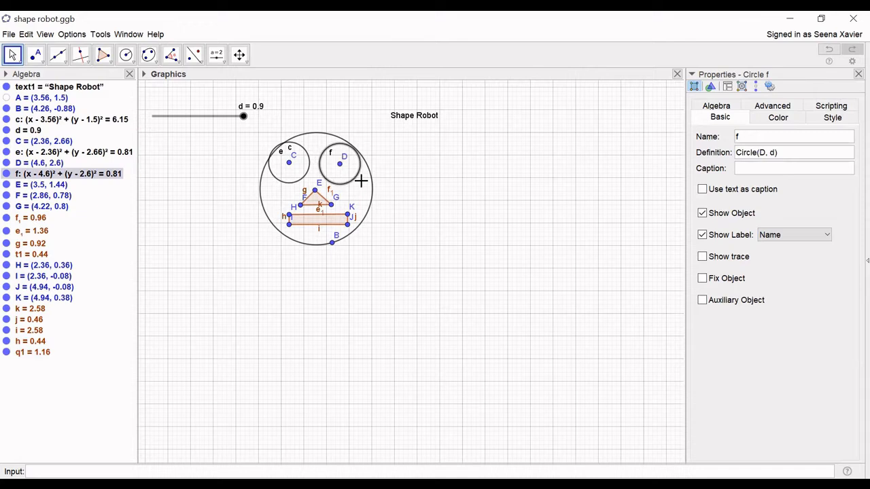
left_click(295, 181)
key("Down")
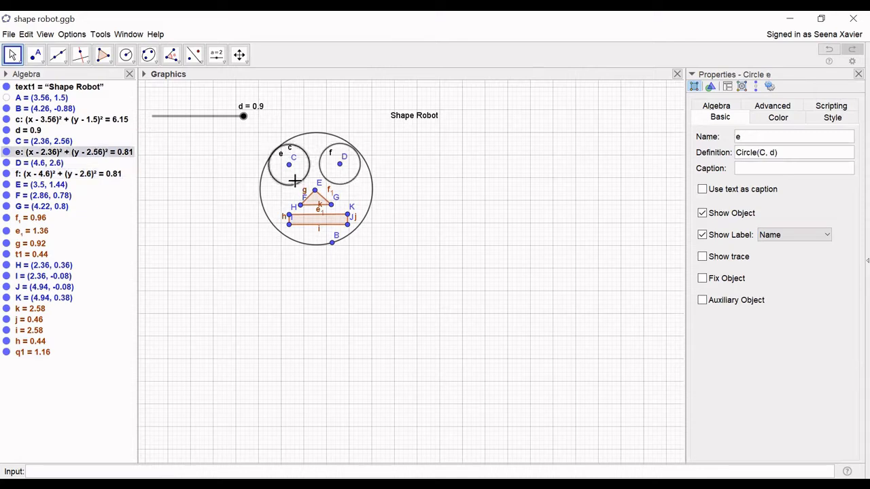
key("Right")
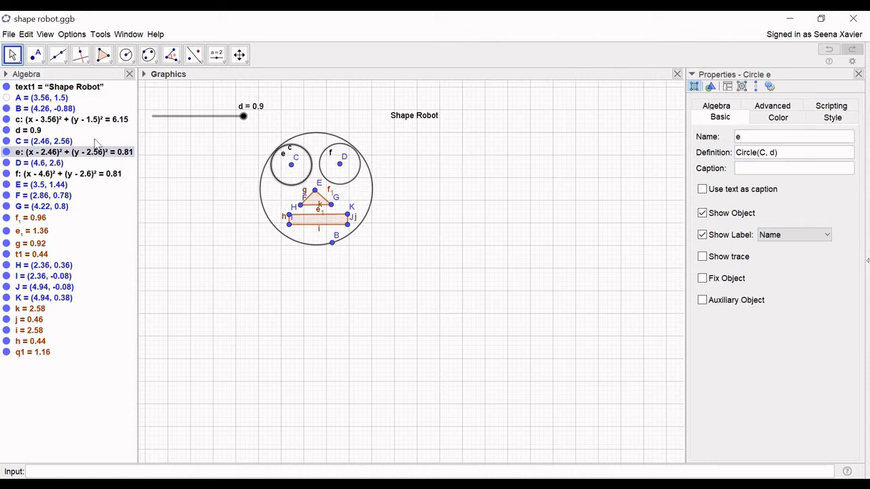
left_click(190, 229)
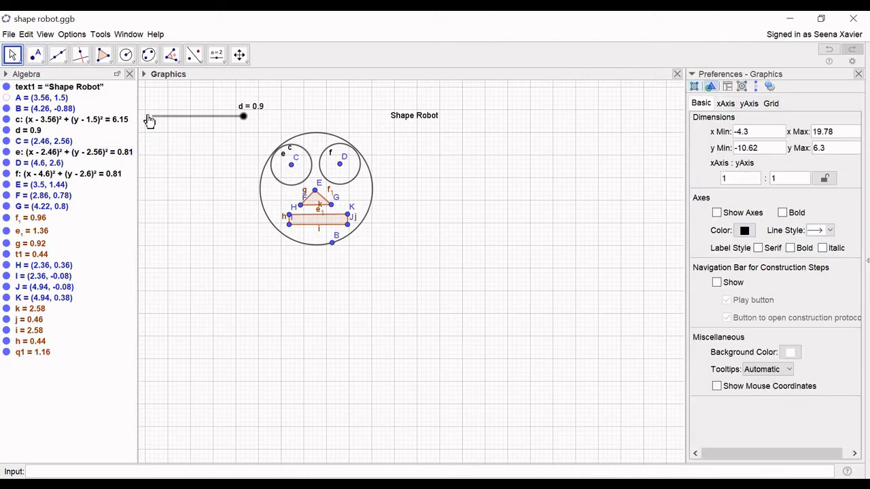
- Draw a square torso polygon under the head with corners at (2, -1), (5, -1), (5, -4) and (2, -4)
left_click(103, 54)
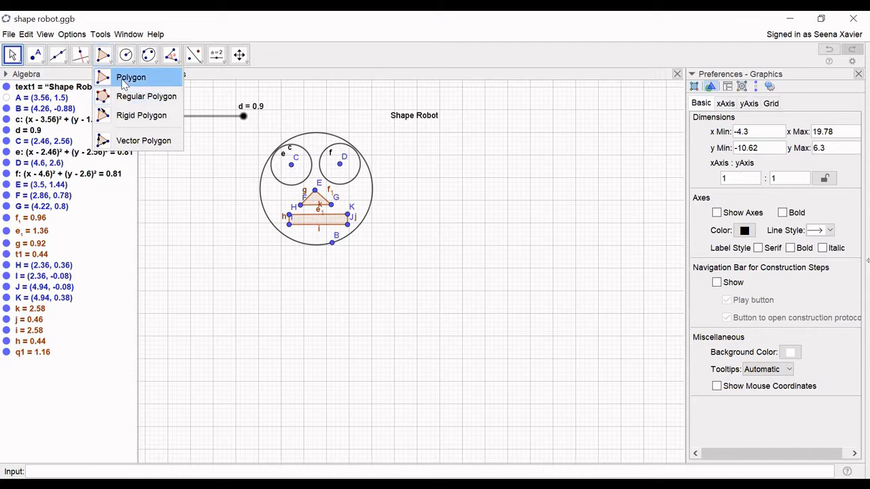
left_click(129, 78)
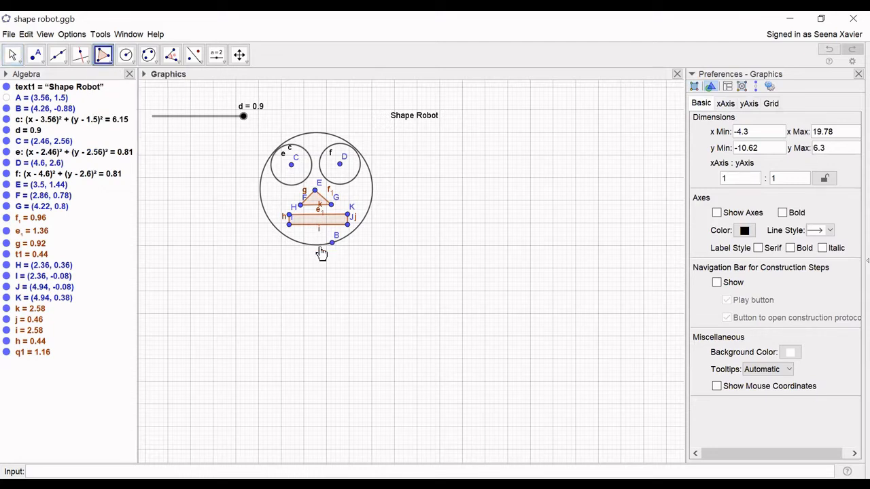
left_click(281, 245)
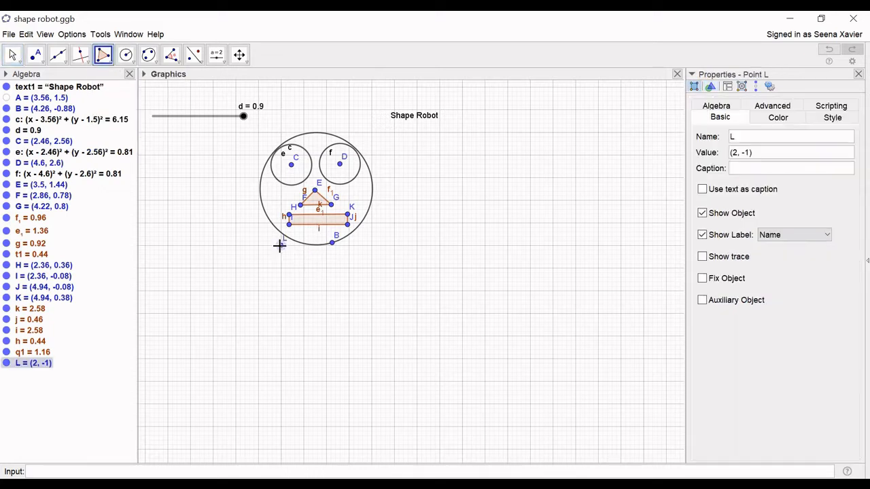
left_click(348, 246)
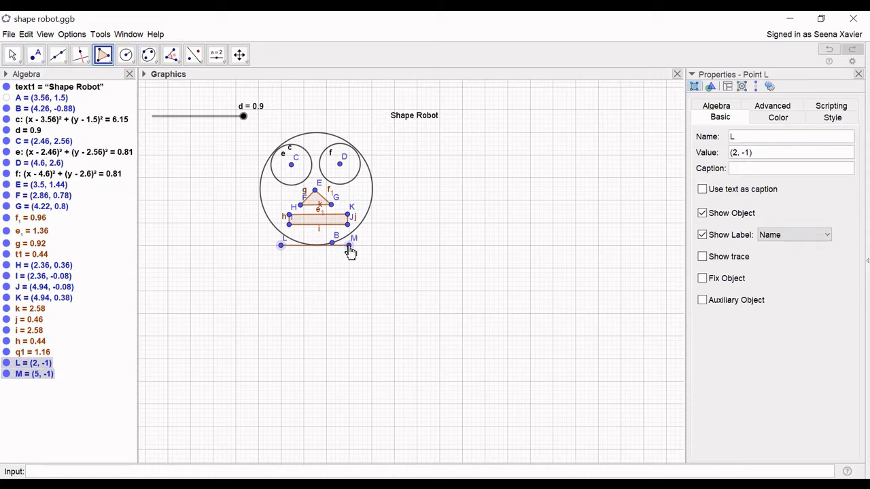
left_click(348, 314)
left_click(281, 313)
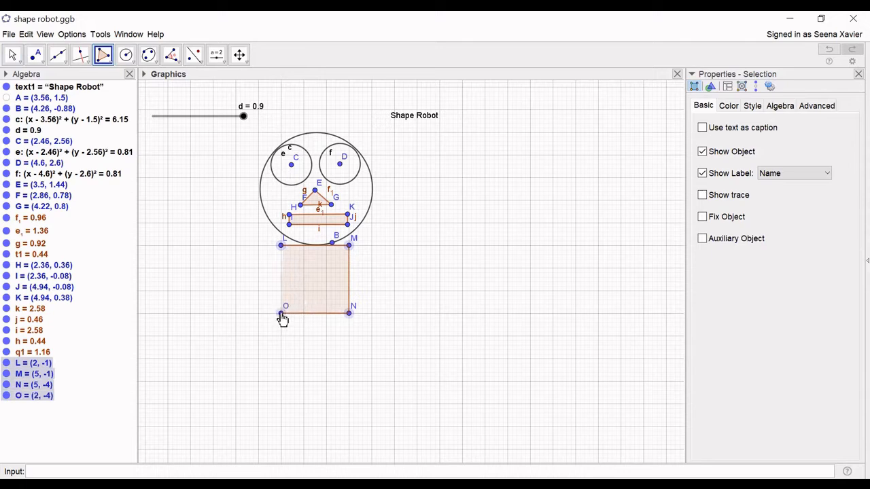
left_click(281, 247)
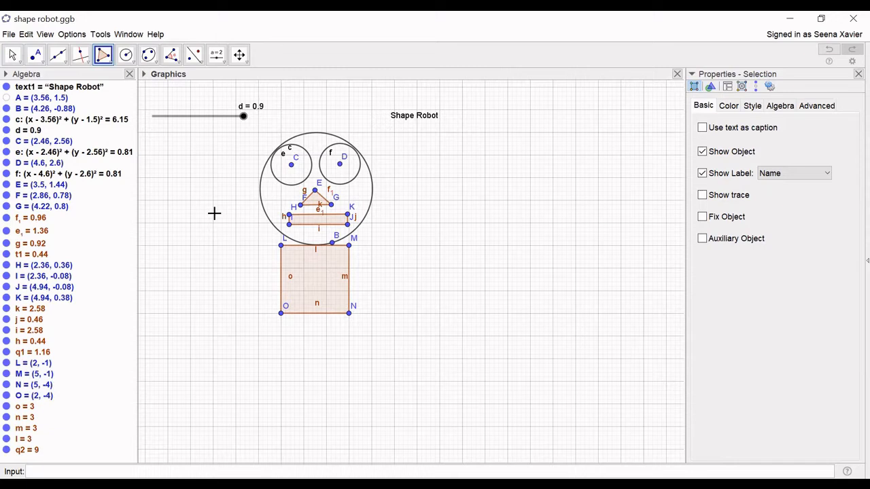
- Draw a rectangular leg polygon below the torso with corners at (3, -4), (3, -7), (2, -7) and (2, -4)
left_click(304, 314)
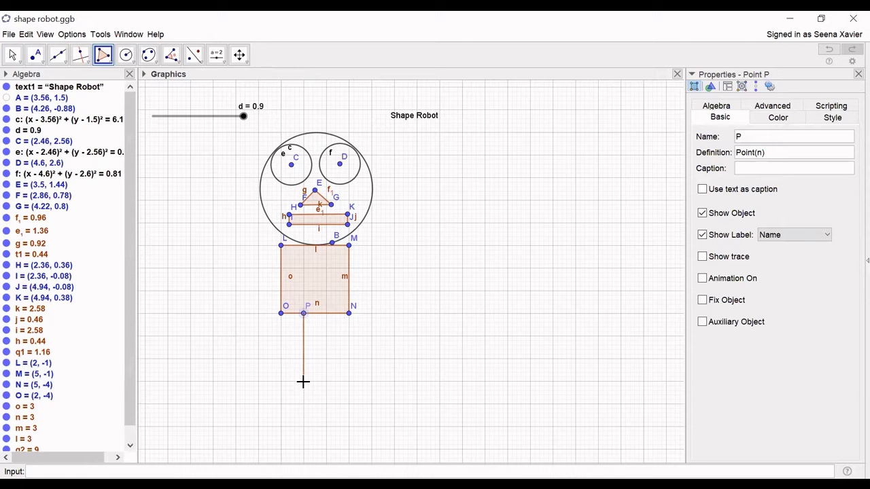
left_click(303, 382)
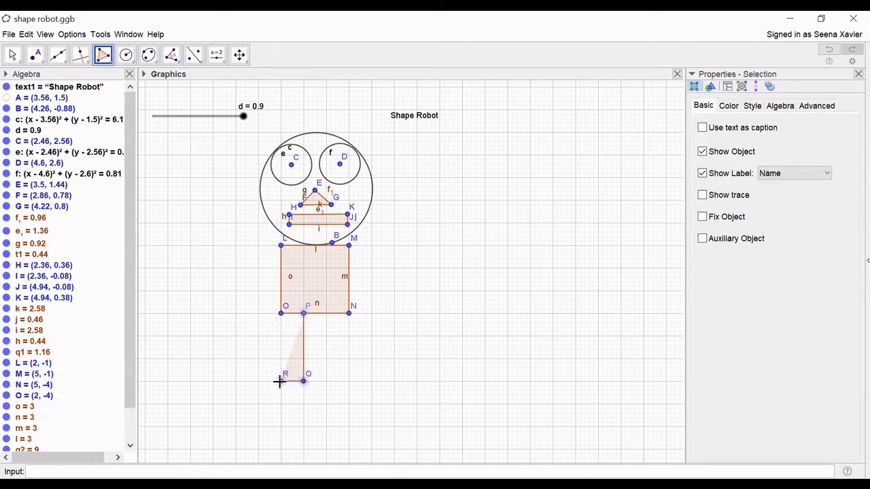
left_click(282, 314)
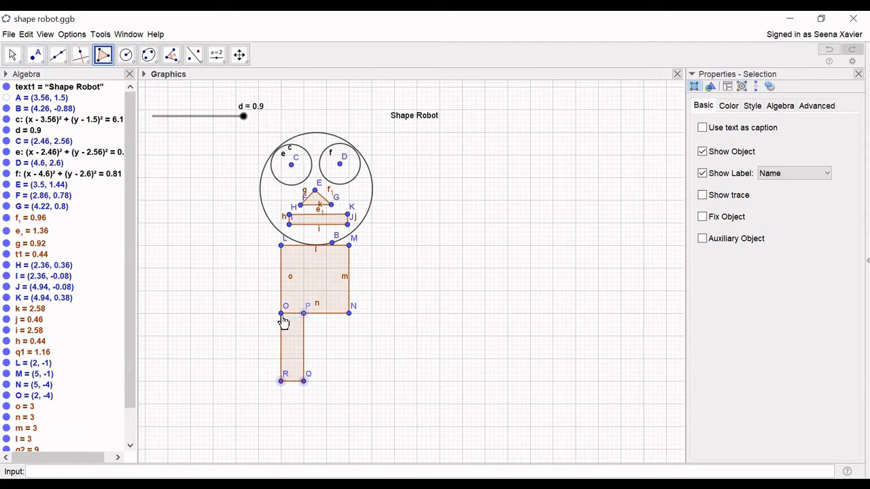
left_click(282, 315)
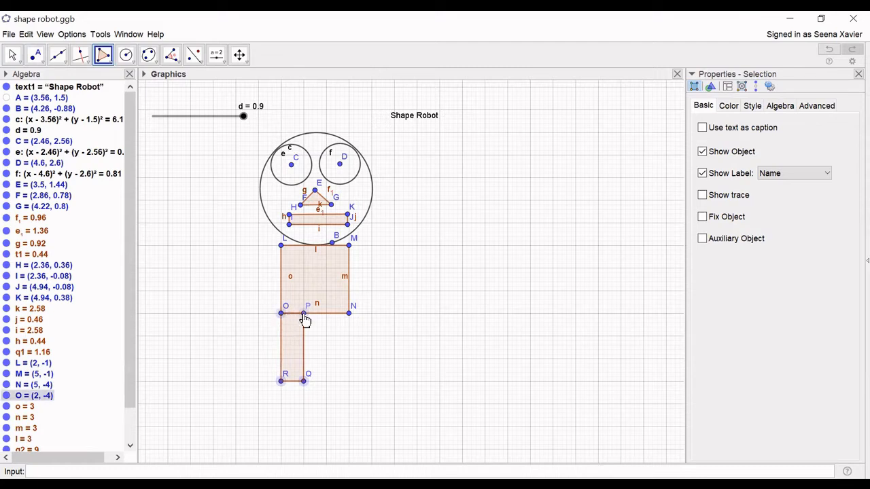
- Draw the second rectangular leg polygon with corners at (5, -4), (5, -7), (4, -7) and (4, -4)
left_click(349, 314)
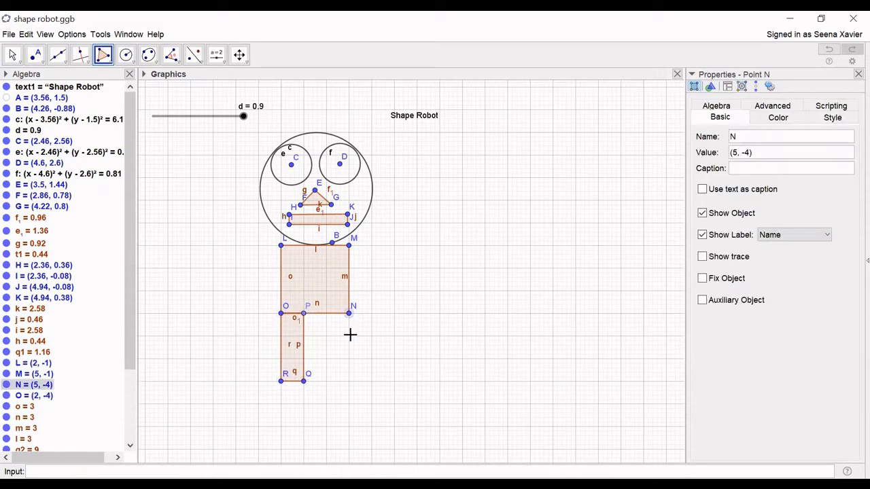
left_click(348, 382)
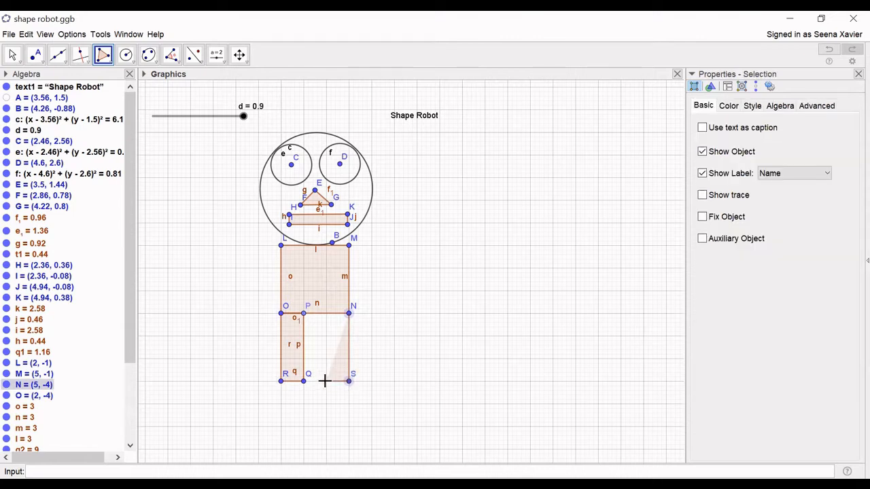
left_click(326, 381)
left_click(326, 314)
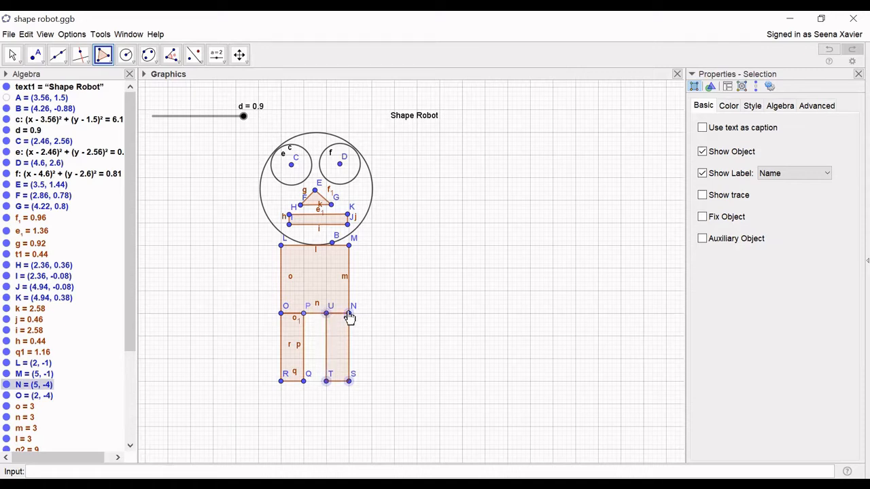
left_click(348, 315)
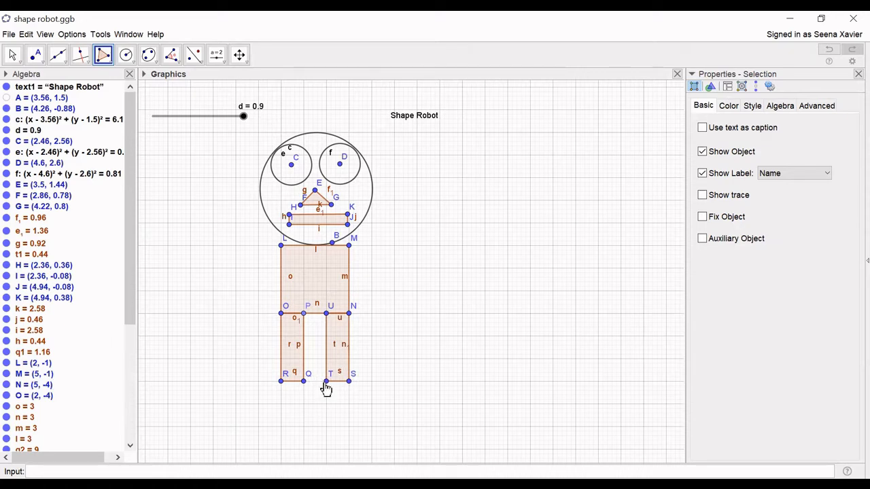
- Draw a four-sided foot polygon under the second leg with corners at (4, -7), (4, -8), (7, -8) and (5, -7)
left_click(326, 381)
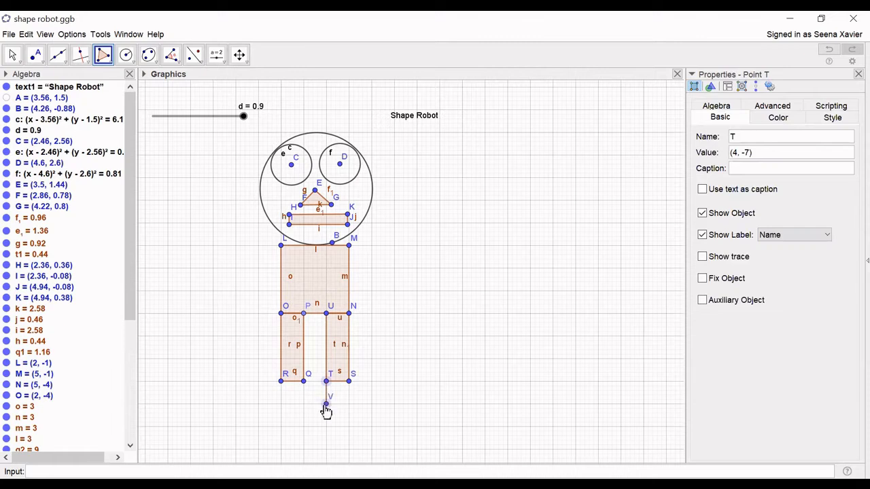
left_click(326, 404)
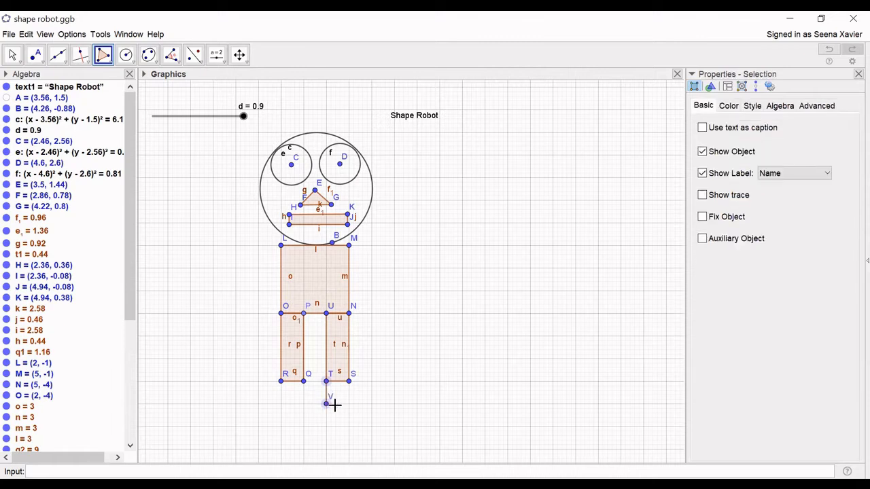
left_click(395, 404)
left_click(350, 382)
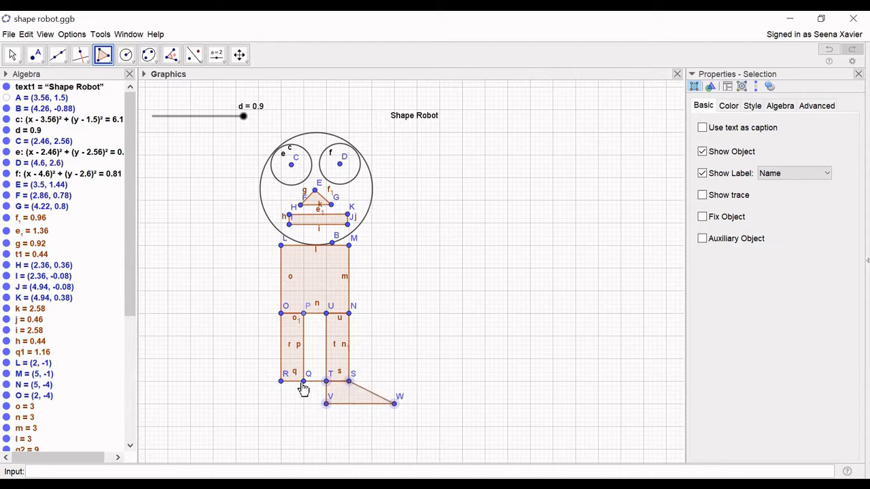
left_click(327, 382)
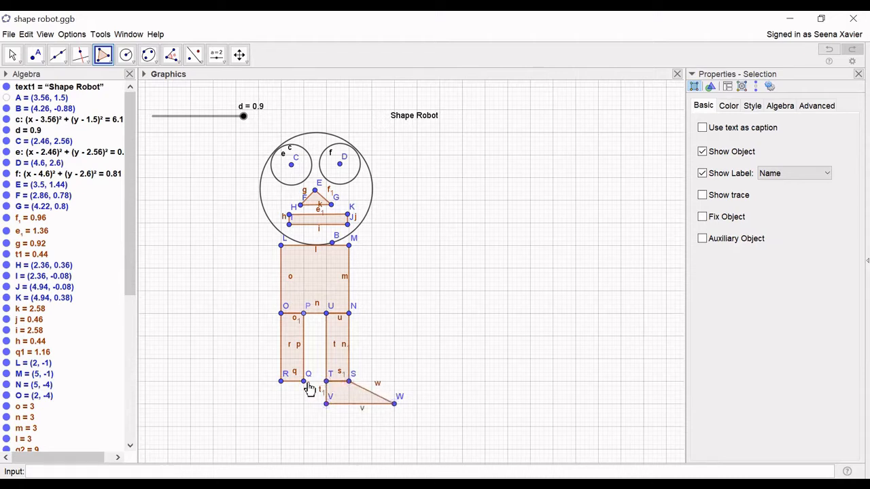
- Draw the mirrored foot polygon under the first leg with corners at (3, -7), (3, -8), (0, -8) and (2, -7)
left_click(303, 382)
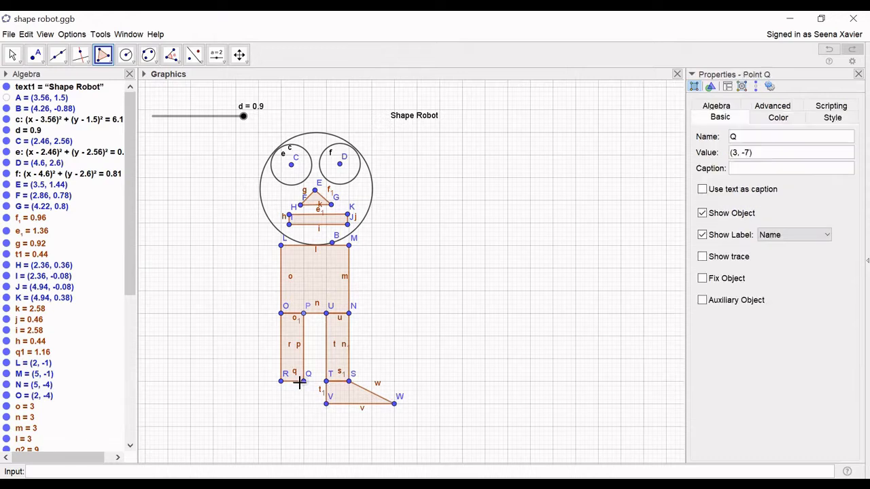
left_click(303, 404)
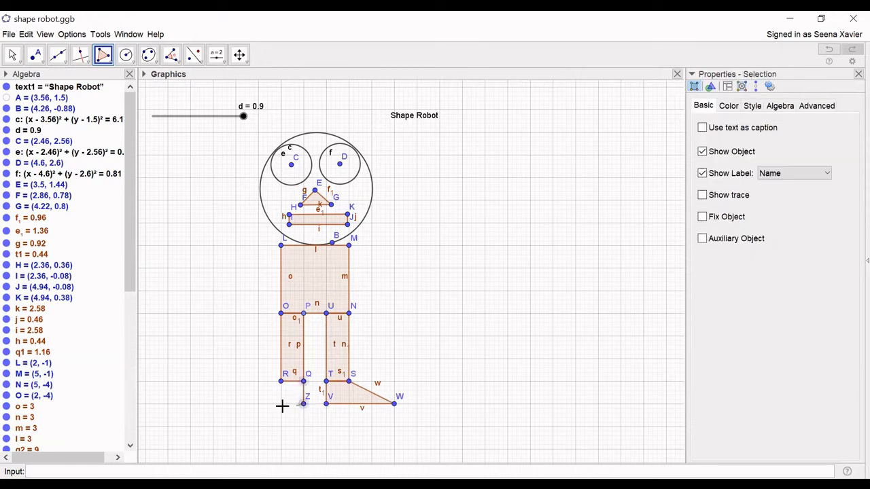
left_click(235, 404)
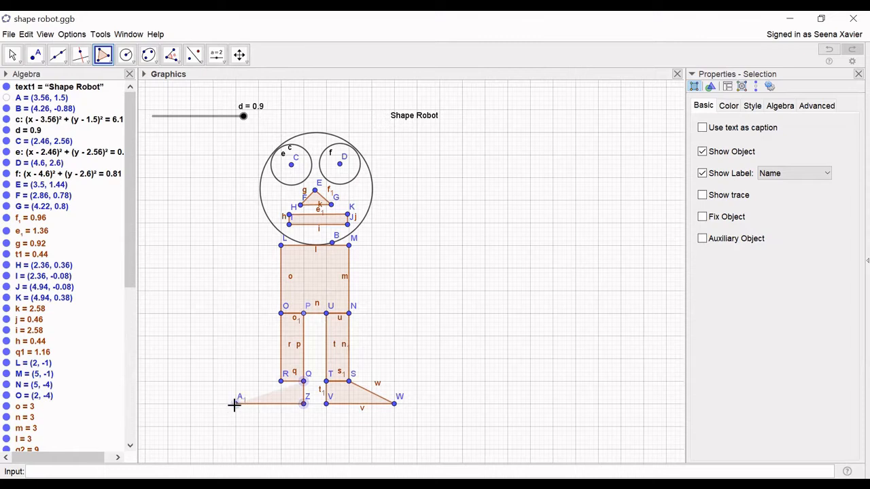
left_click(280, 381)
left_click(303, 382)
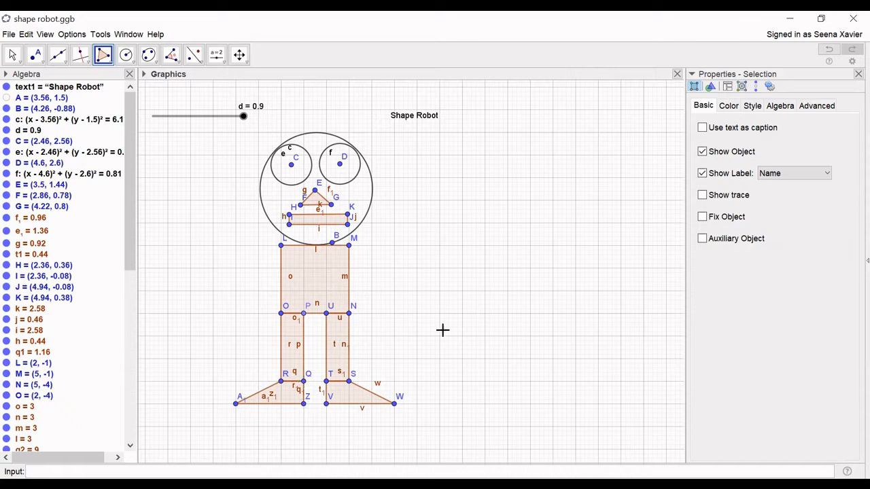
- Draw a rectangular arm polygon extending from torso corner M with corners at (5, -1), (8, -1), (8, -2) and (5, -2)
left_click(349, 247)
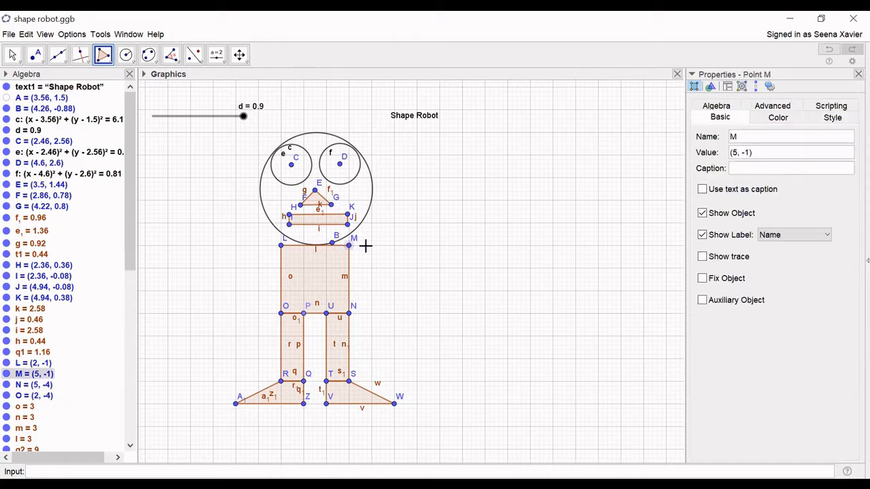
left_click(416, 245)
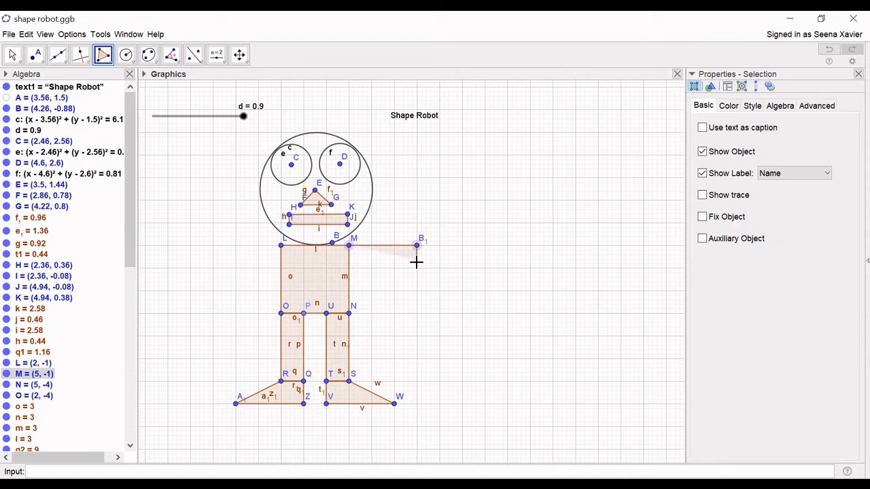
left_click(417, 268)
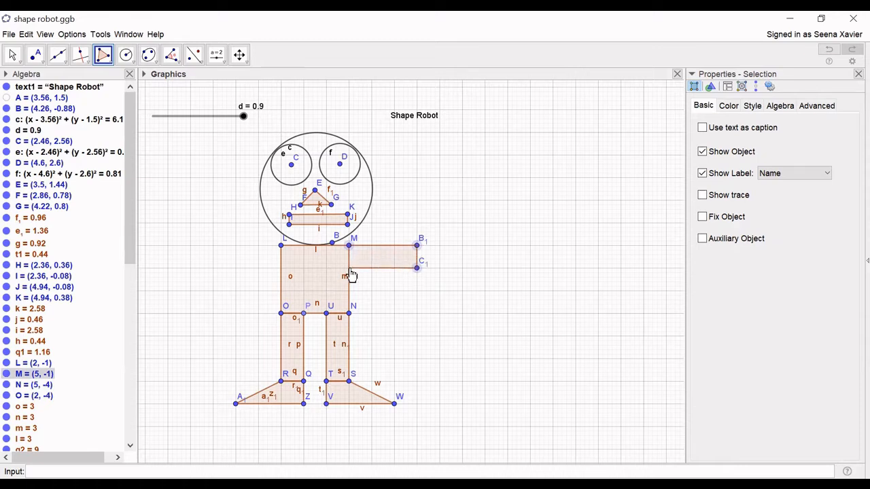
left_click(349, 268)
left_click(349, 248)
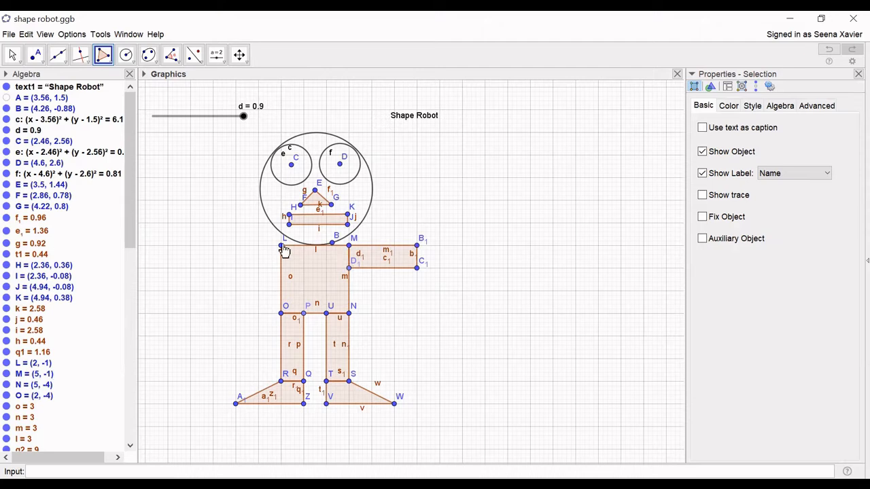
- Draw a triangular hand polygon at the arm's outer end with vertices at (8, -1), about (9, -1.5) and (8, -2)
left_click(419, 249)
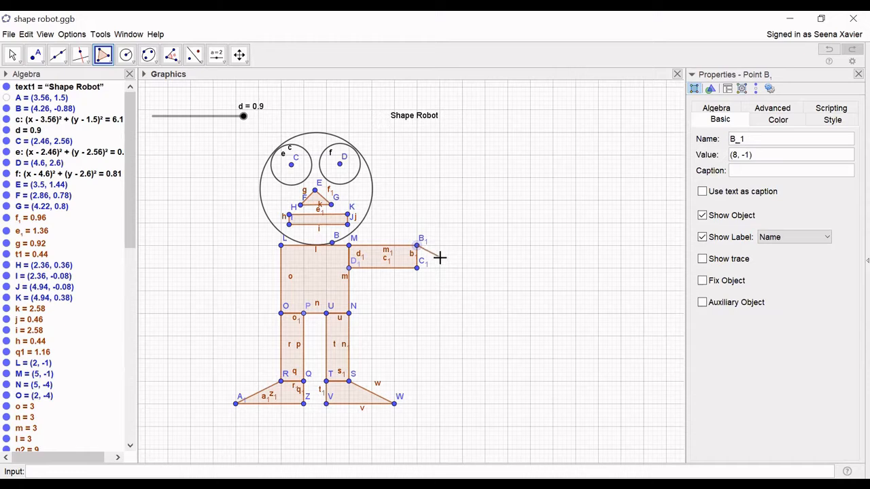
left_click(440, 257)
left_click(418, 267)
left_click(417, 246)
- Draw a triangular polygon directly against the torso's side with vertices at (2, -1), (2, -2) and about (0.94, -1.6)
left_click(281, 246)
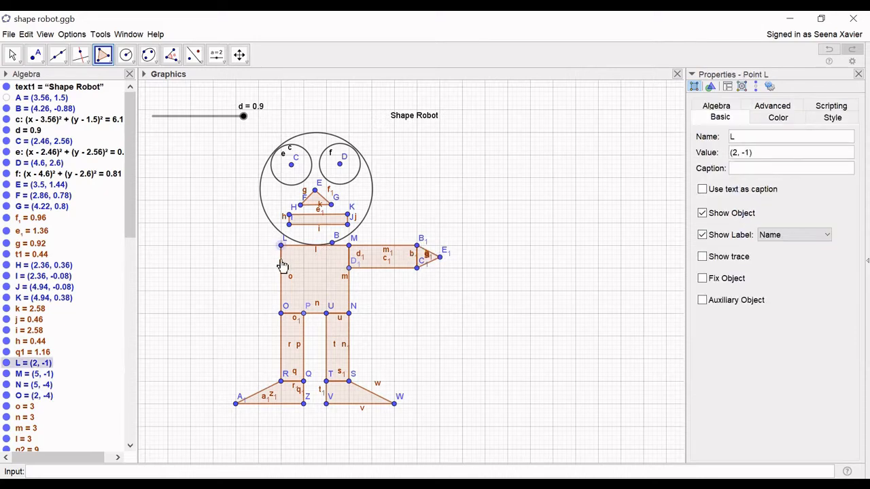
left_click(280, 268)
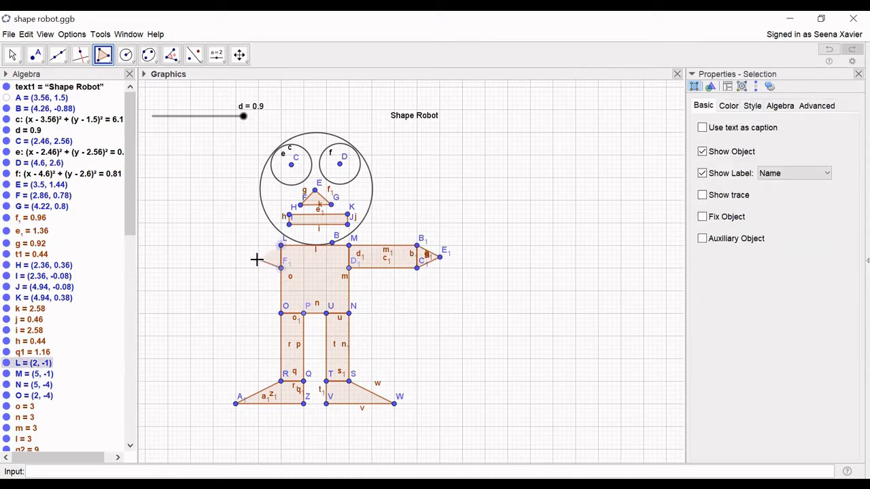
left_click(257, 259)
left_click(280, 245)
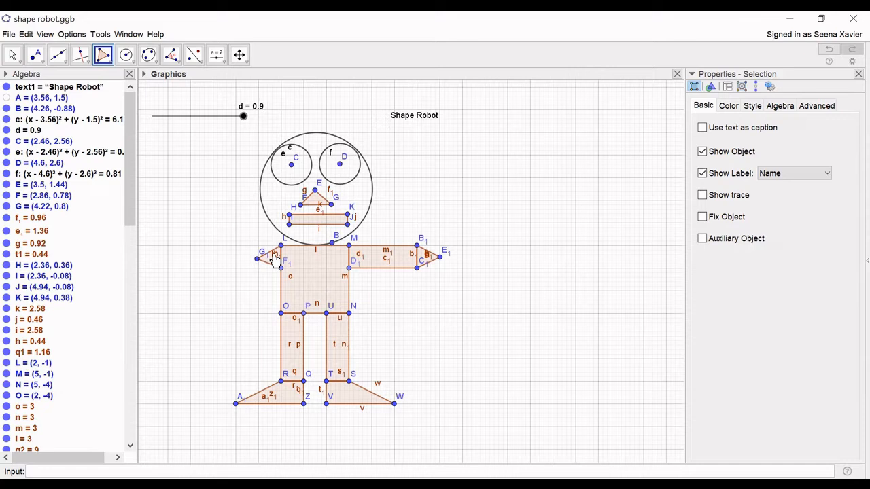
- Delete the triangle attached directly to the torso together with its outer vertex
left_click(13, 54)
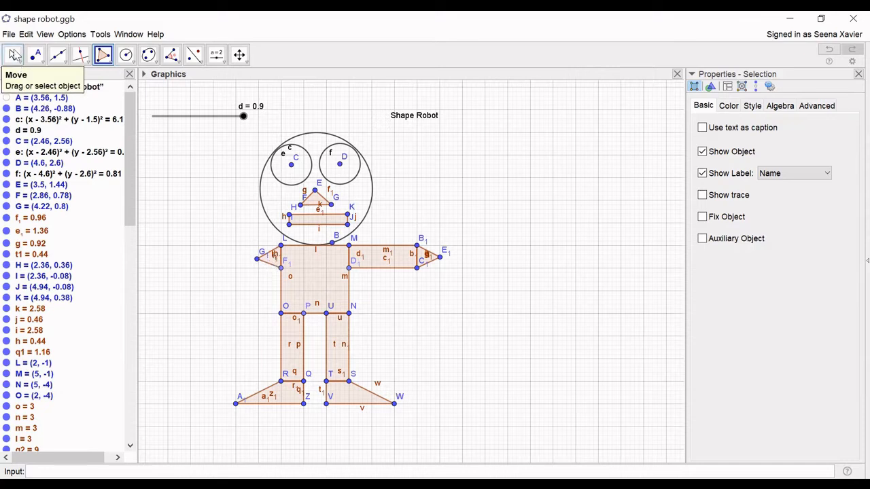
left_click(262, 258)
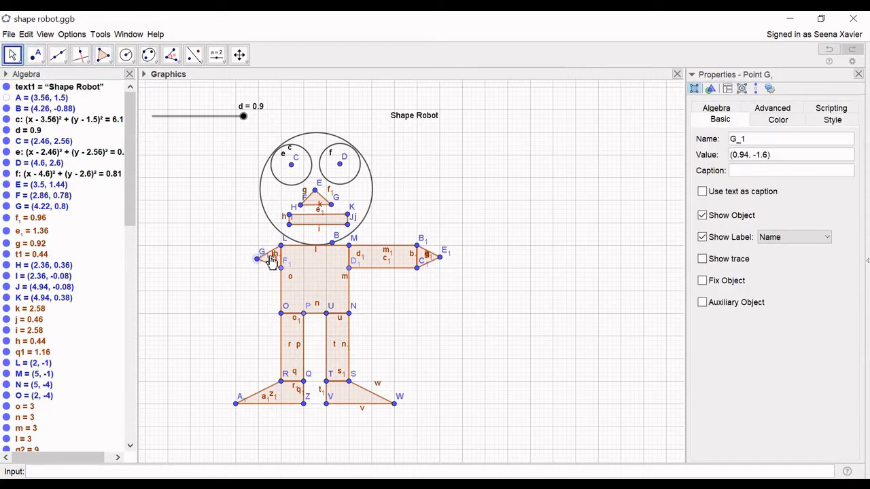
left_click(273, 260)
key("Delete")
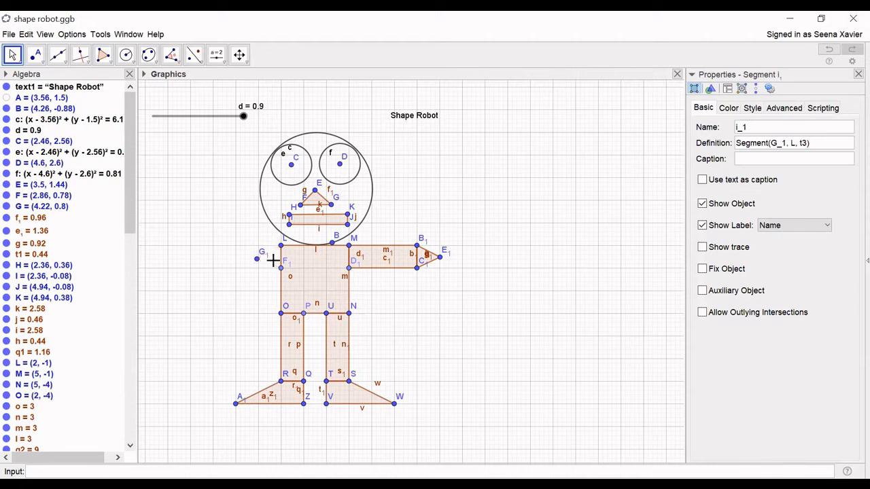
right_click(257, 260)
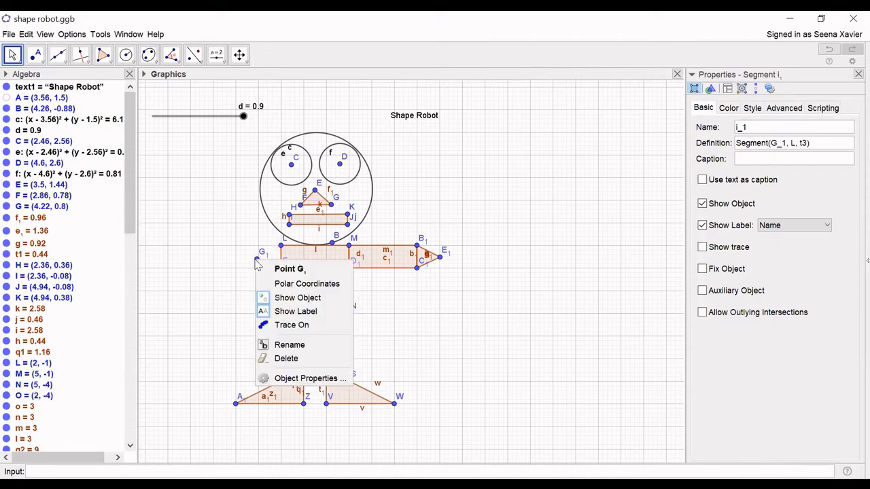
left_click(286, 358)
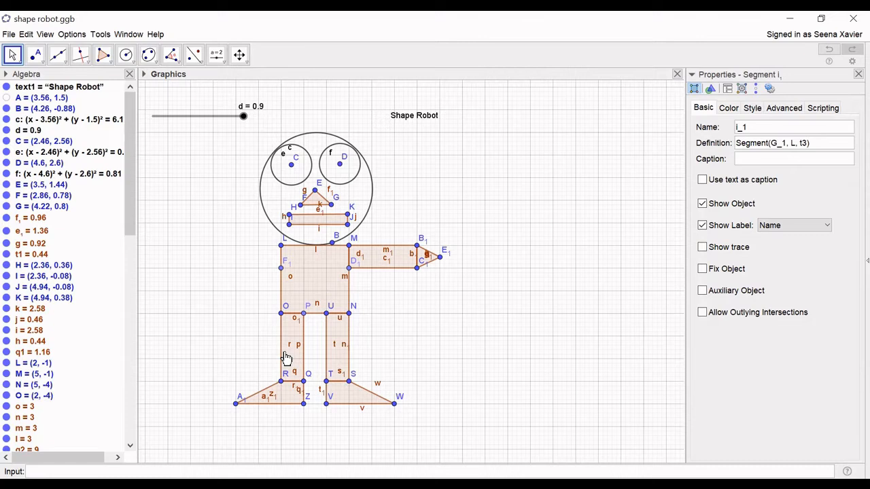
- Draw the second rectangular arm polygon from torso corner L with corners at (2, -1), (-1, -1), (-1, -2) and (2, -2)
left_click(103, 55)
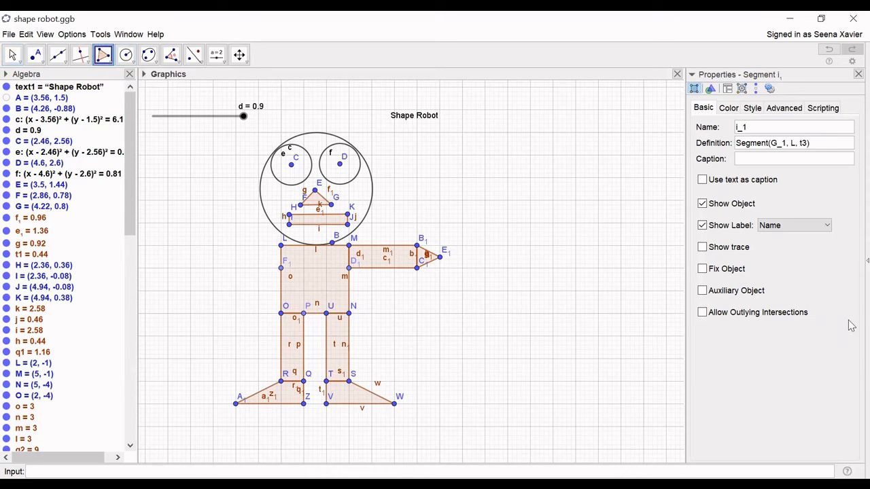
left_click(281, 246)
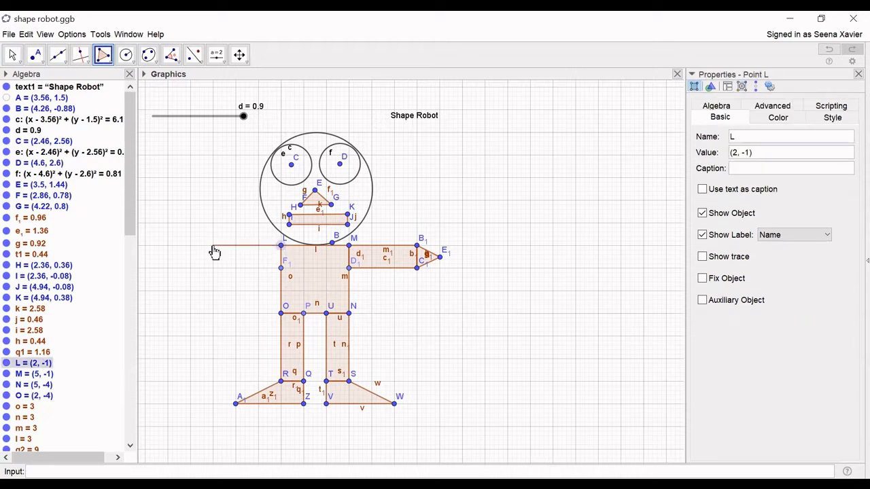
left_click(212, 246)
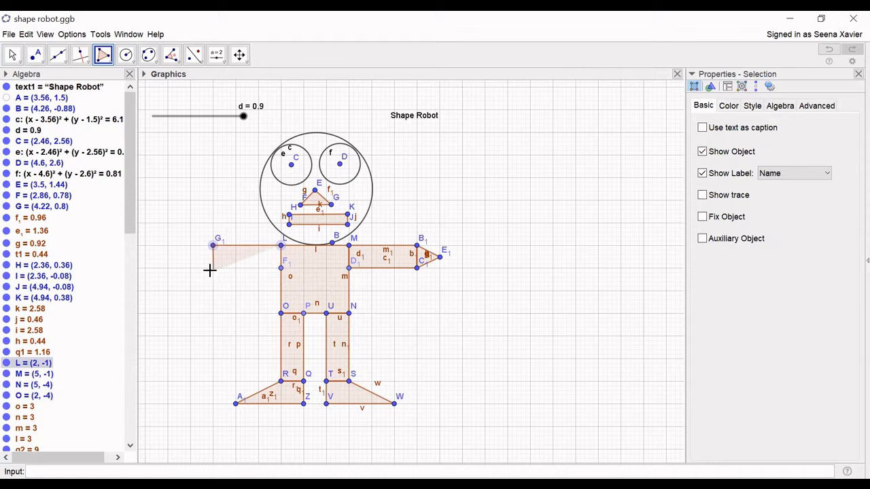
left_click(213, 268)
left_click(282, 268)
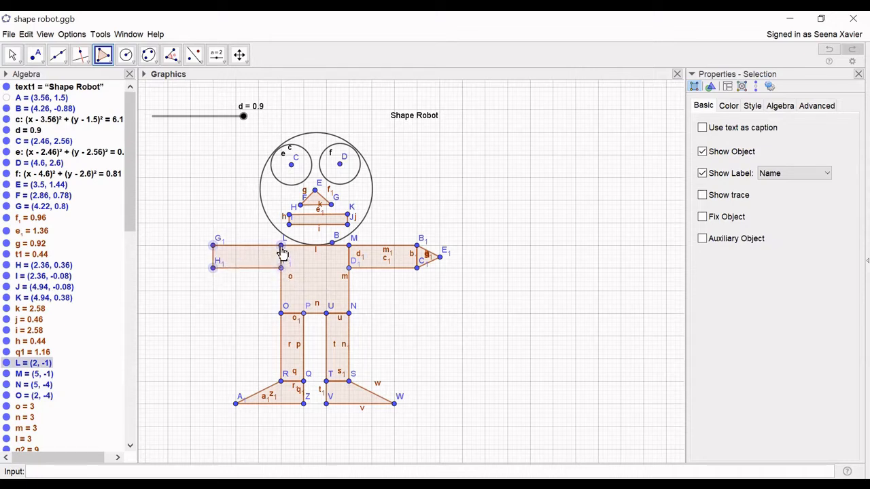
left_click(281, 246)
- Draw a triangular hand polygon at the second arm's outer end with vertices (-1, -1), about (-2, -1.54) and (-1, -2), and close the object properties
left_click(213, 246)
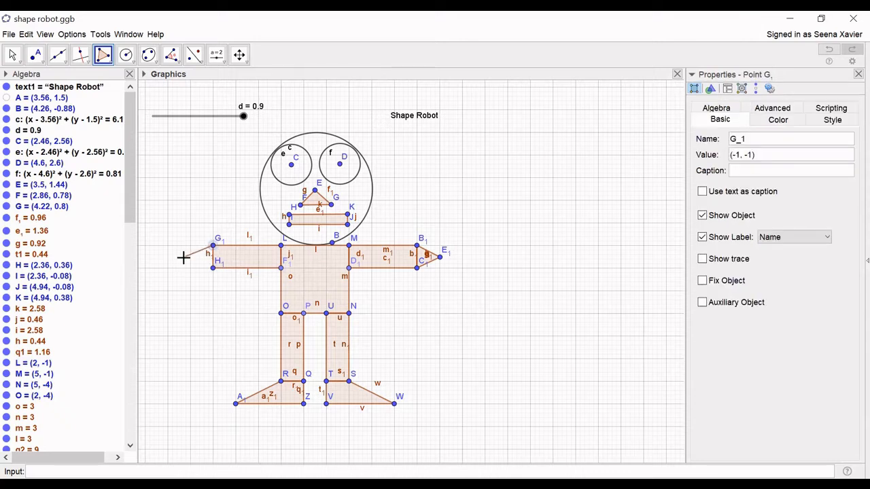
left_click(191, 258)
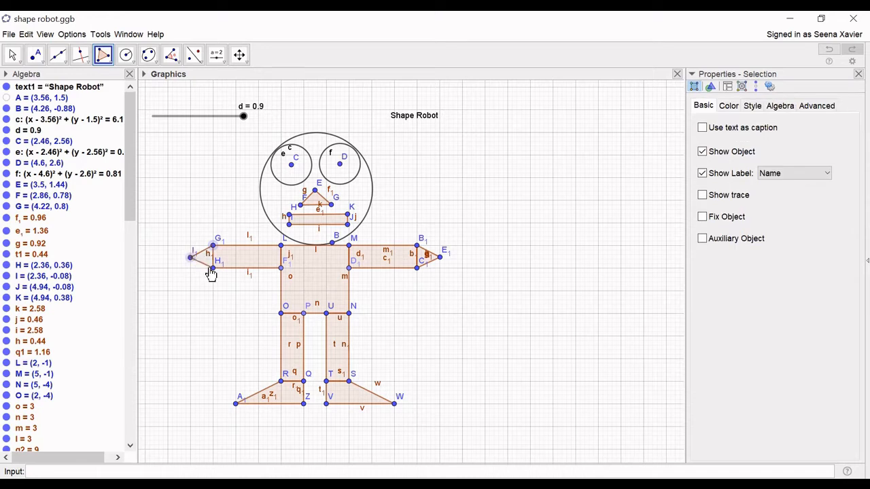
left_click(213, 267)
left_click(212, 246)
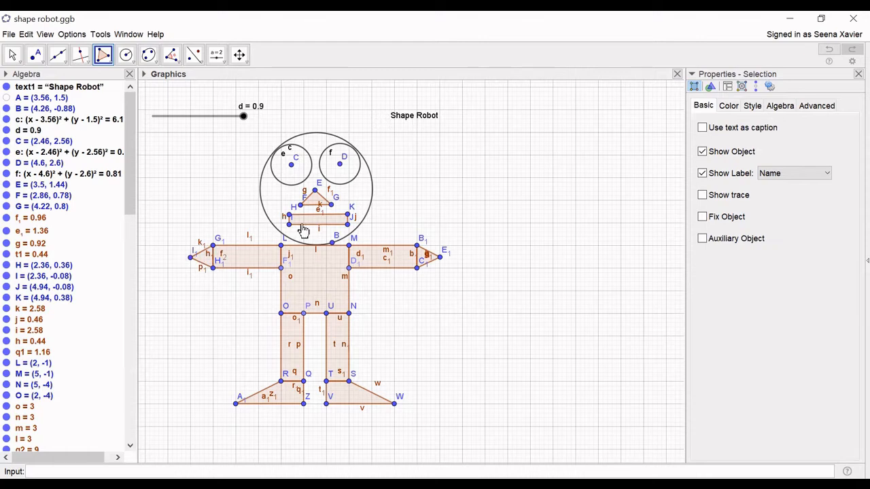
left_click(858, 74)
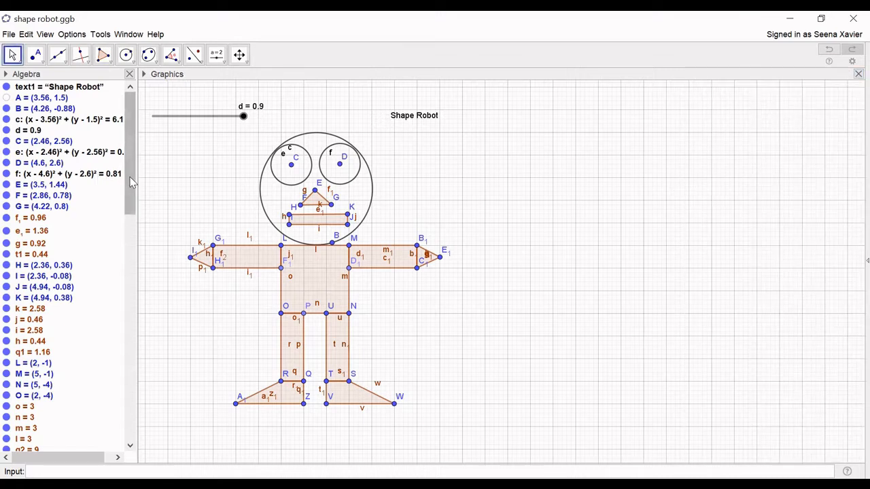
left_click(61, 99)
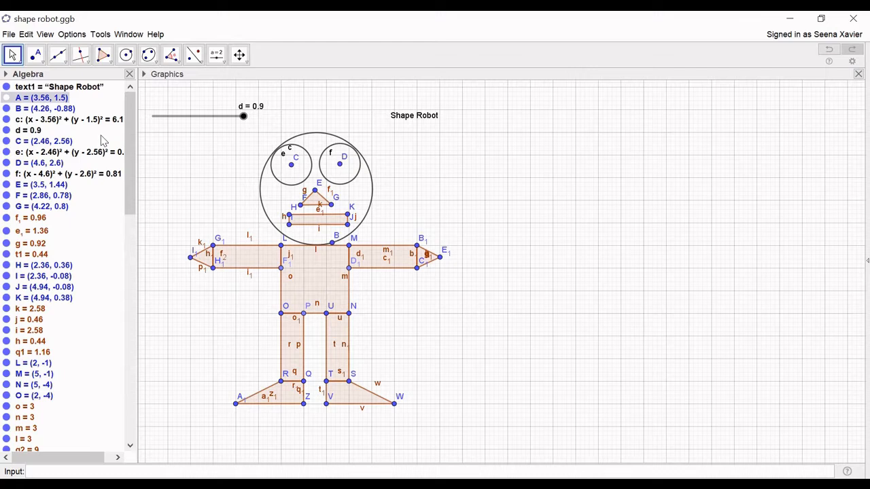
left_click_drag(134, 165, 138, 401)
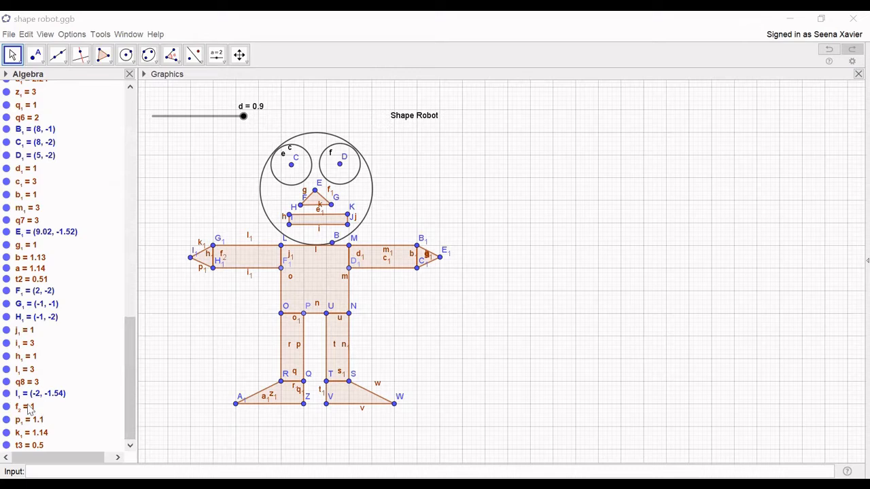
key("ctrl+a")
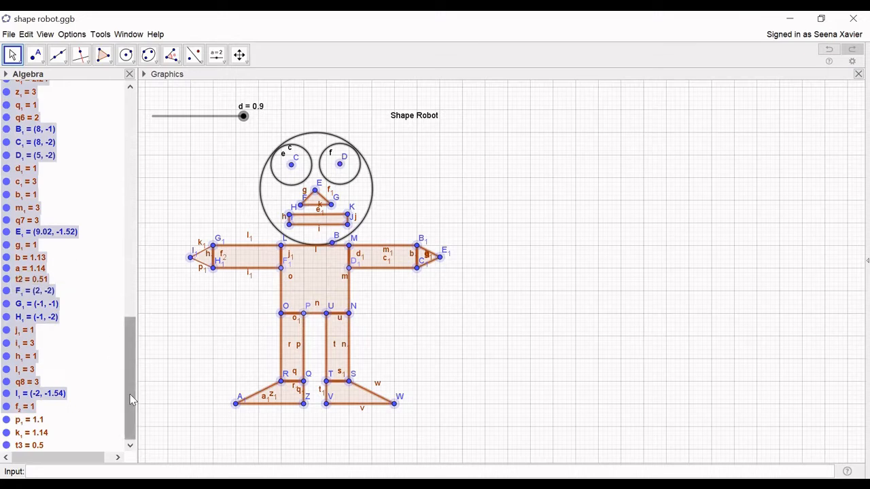
left_click_drag(131, 400, 141, 278)
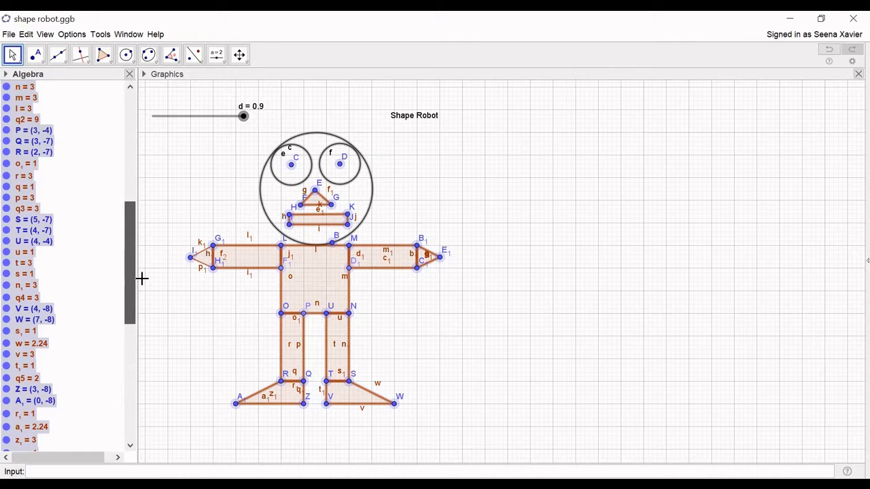
key("Escape")
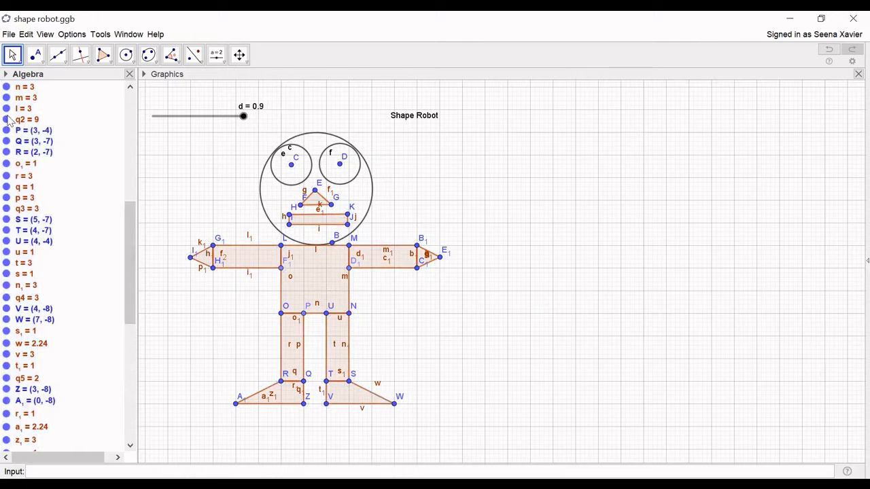
left_click(7, 120)
left_click(8, 120)
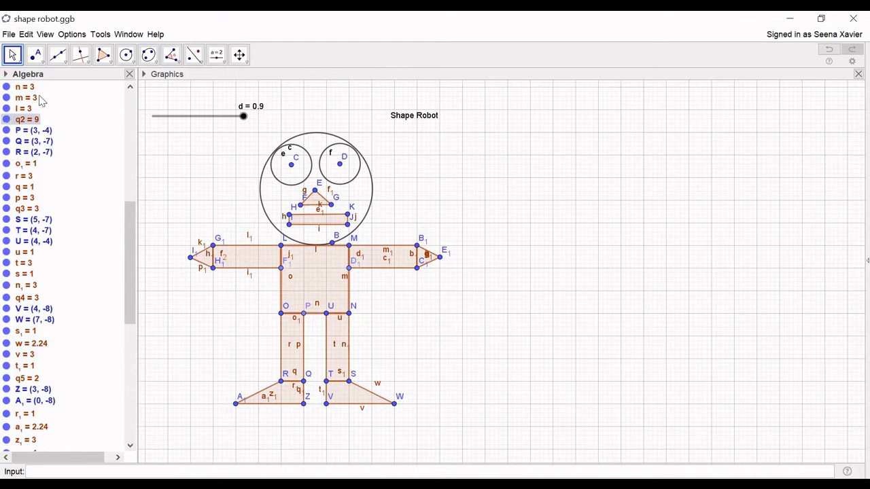
scroll(39, 146, "up", 3)
scroll(39, 146, "up", 5)
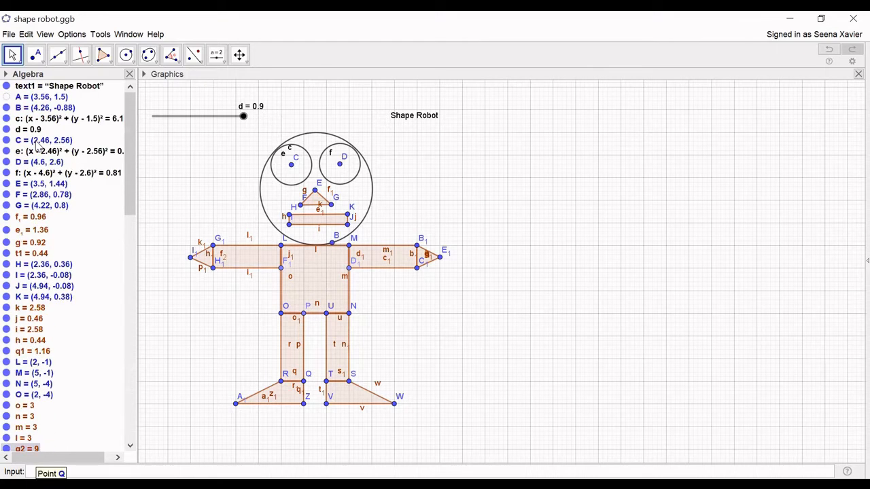
- Try to hide all listed objects from point A through point G together, and undo the hiding
left_click(10, 98)
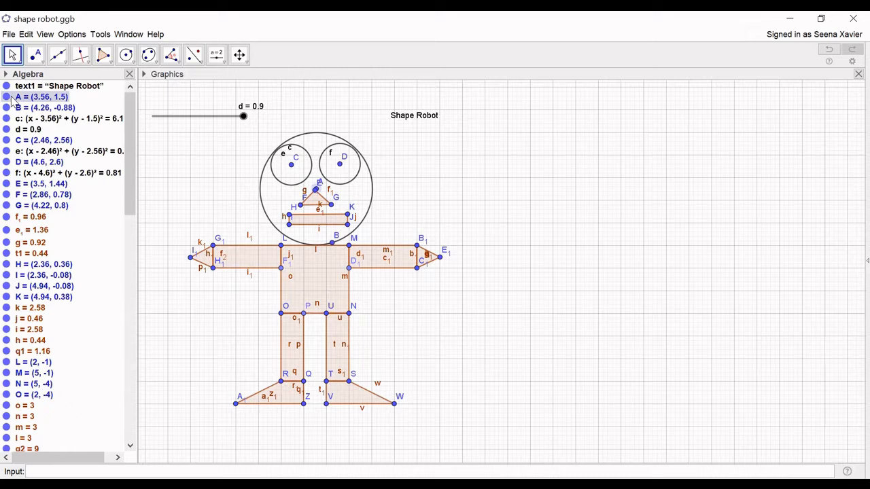
left_click(41, 207, "shift")
right_click(47, 173)
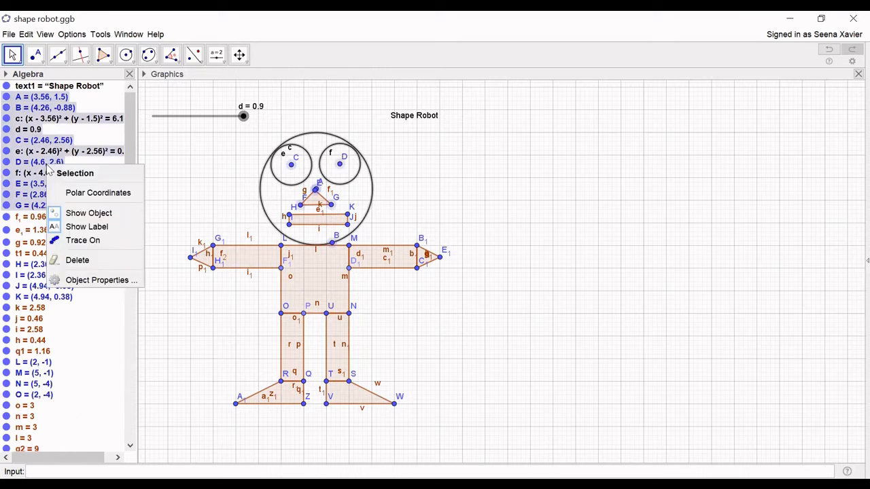
left_click(86, 214)
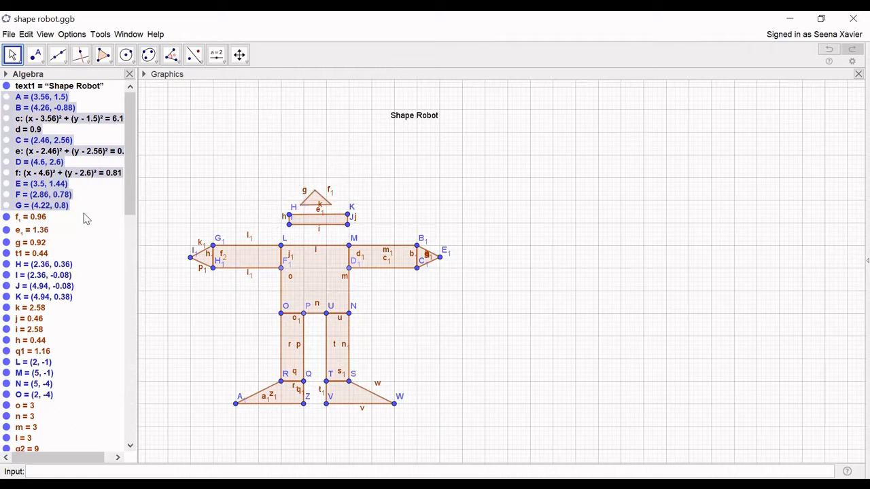
key("ctrl+z")
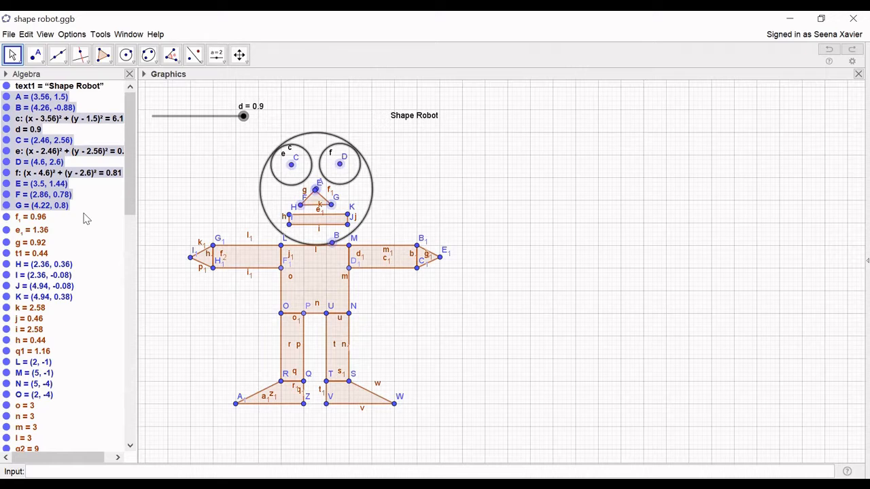
key("Escape")
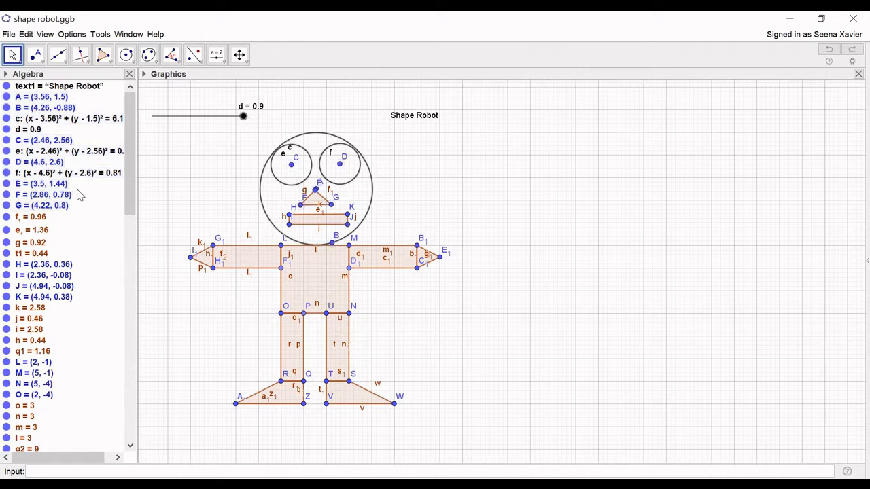
- Hide the face circle's points A and B
left_click(36, 98)
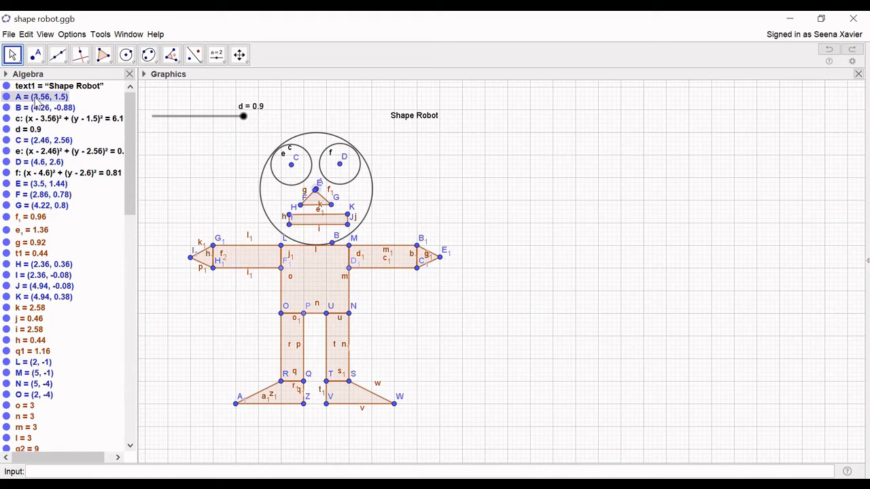
left_click(39, 108, "ctrl")
right_click(39, 100)
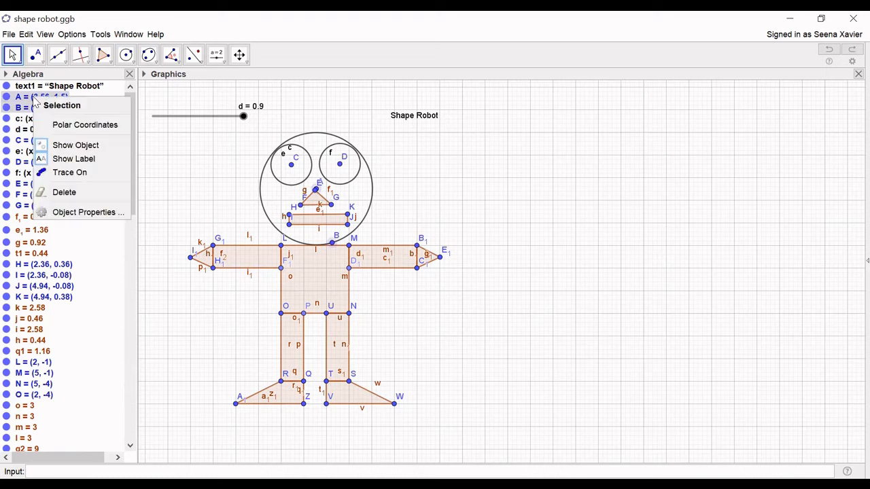
left_click(72, 148)
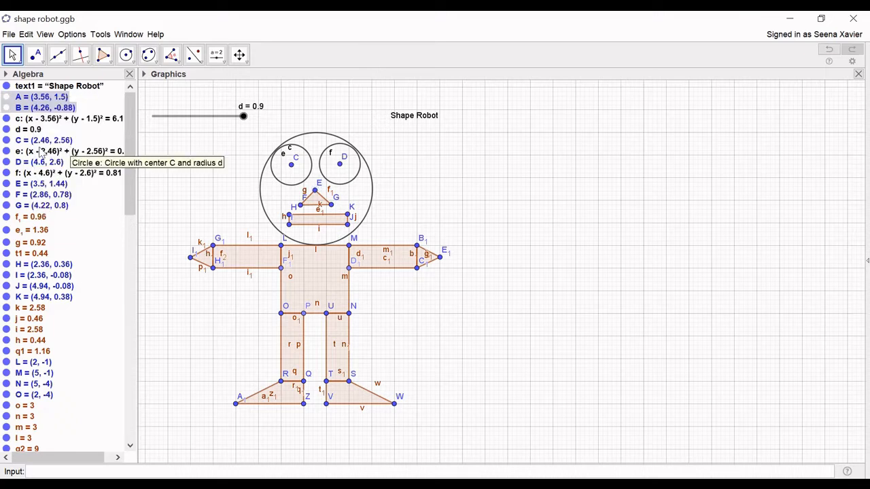
- Hide the slider d and the first eye's center point C
left_click(26, 133)
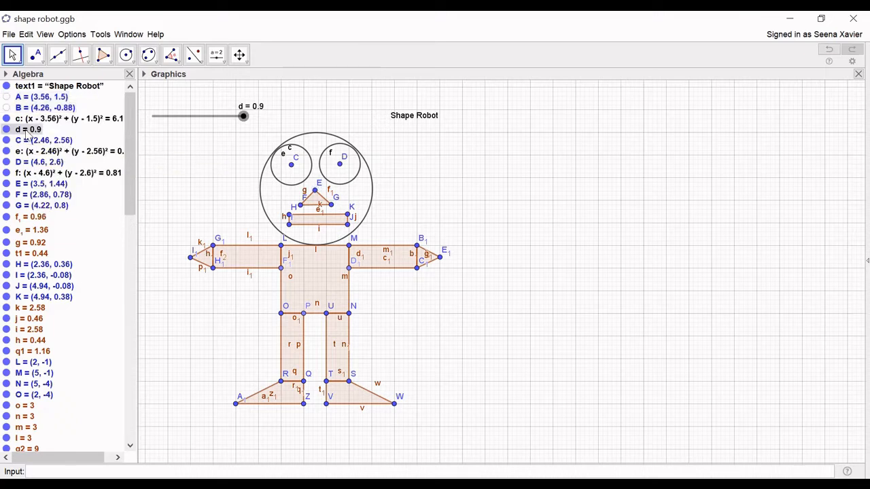
left_click(21, 141, "ctrl")
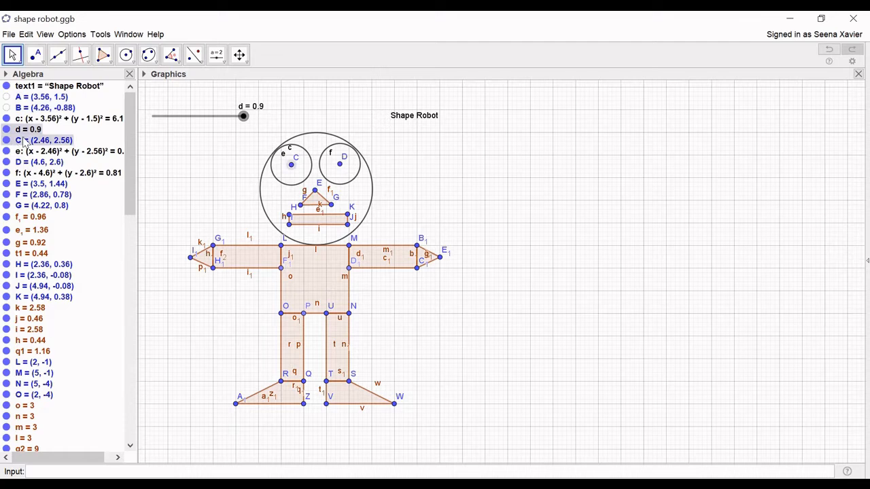
right_click(22, 139)
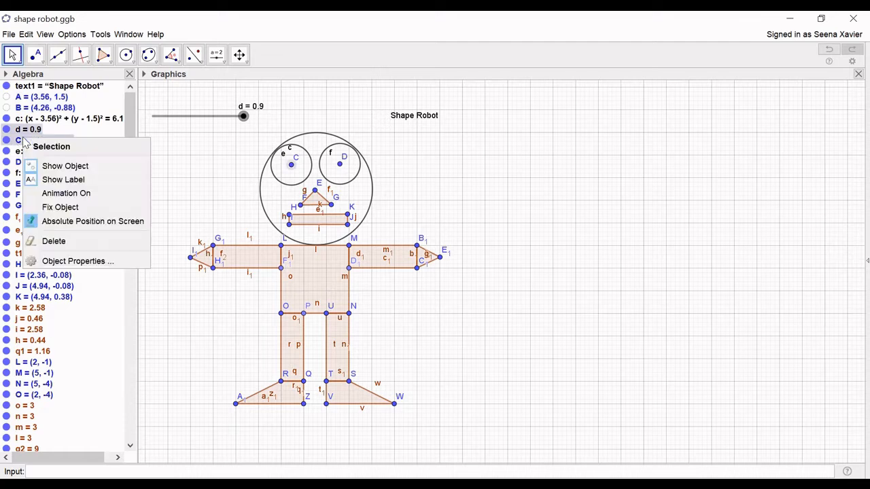
left_click(61, 166)
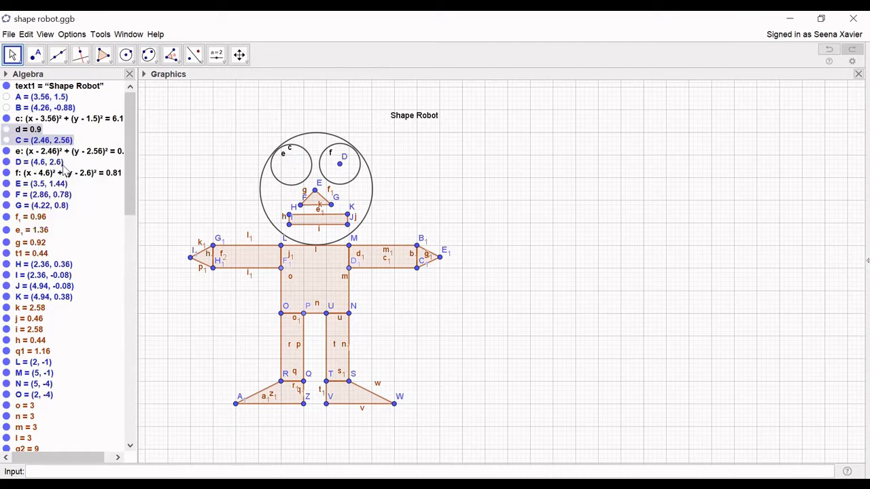
- Try hiding the second eye's circle f with objects D through G selected, and show the circle again
left_click(26, 163)
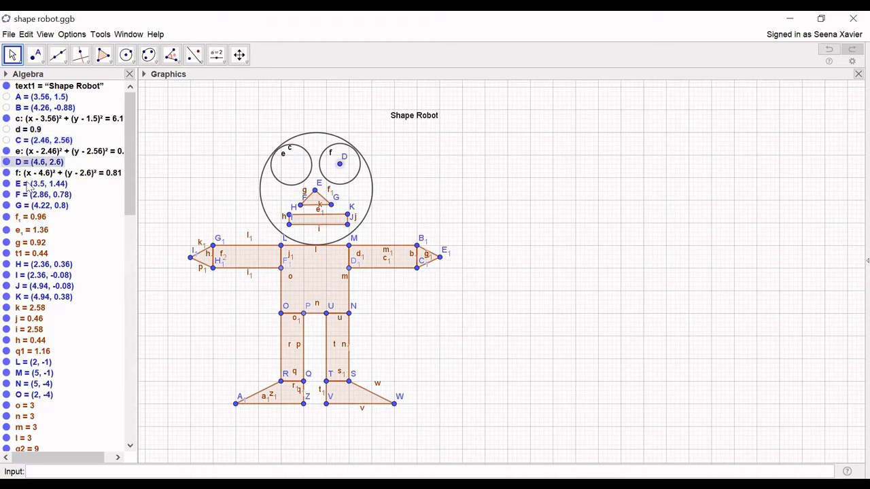
left_click(27, 186, "shift")
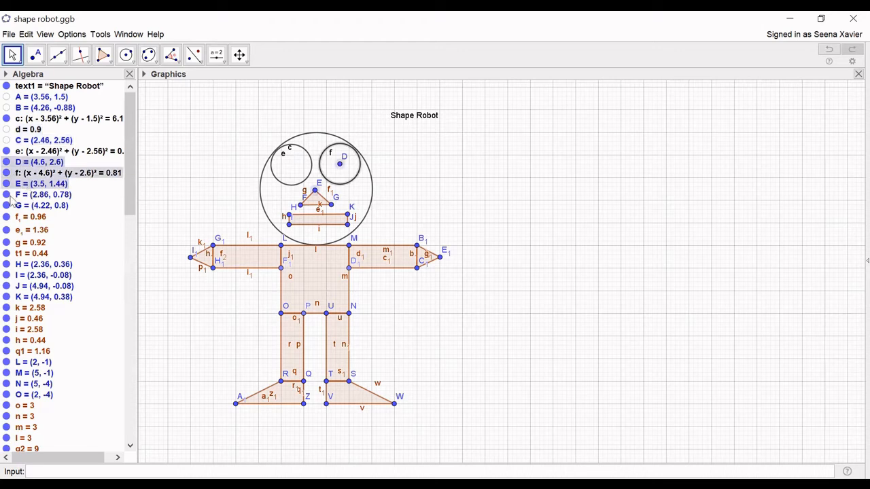
left_click(19, 205, "shift")
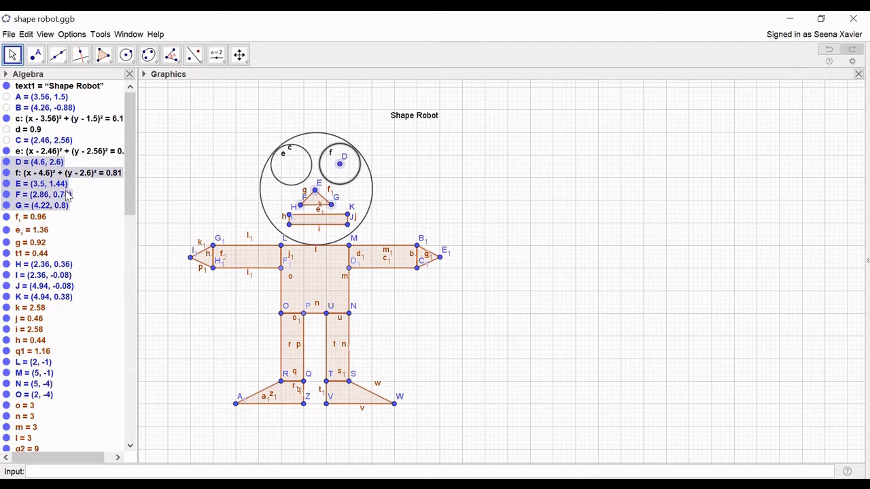
left_click(6, 173)
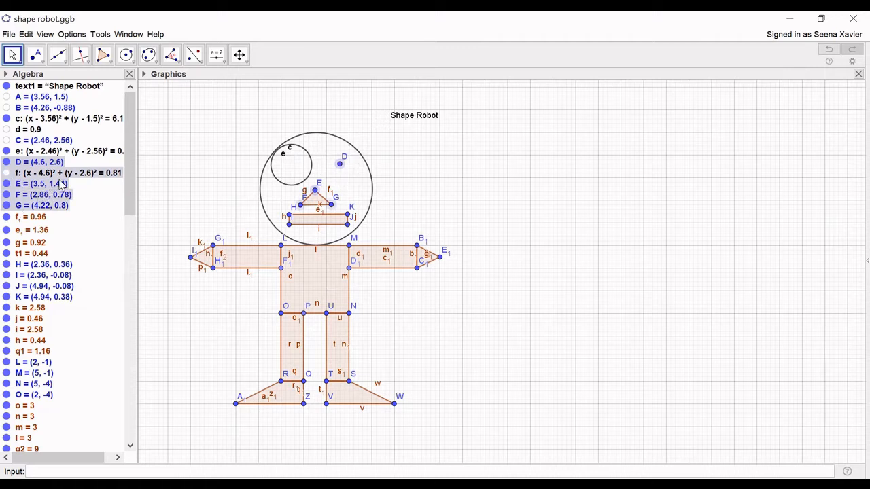
left_click(6, 173)
- Hide the second eye's center point D while keeping its circle shown
left_click(48, 175)
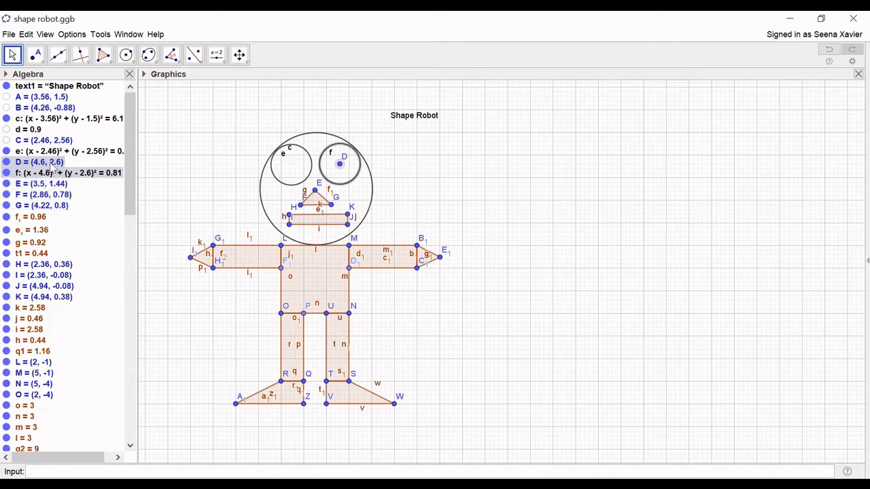
right_click(53, 166)
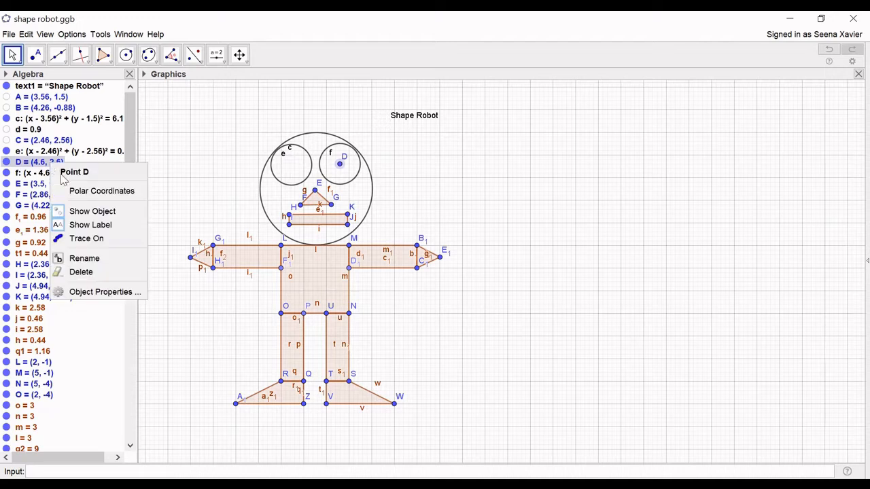
left_click(80, 213)
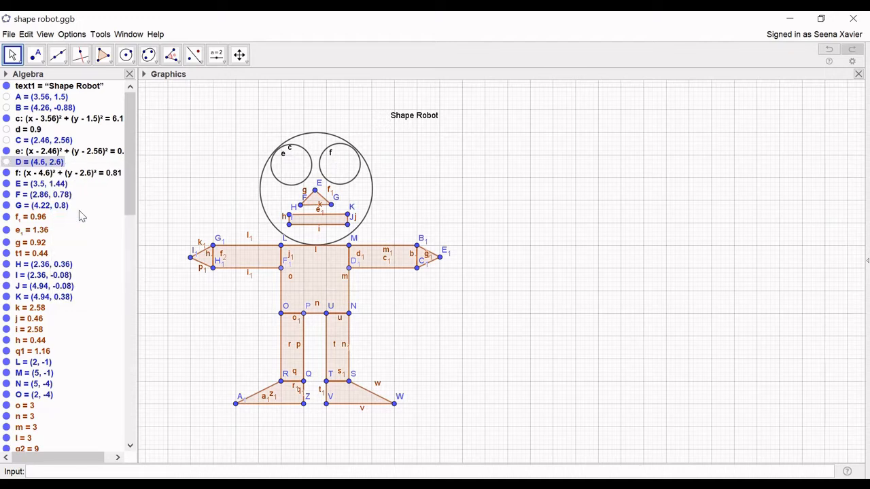
- Hide the nose triangle's corner points E, F and G together
left_click(57, 185)
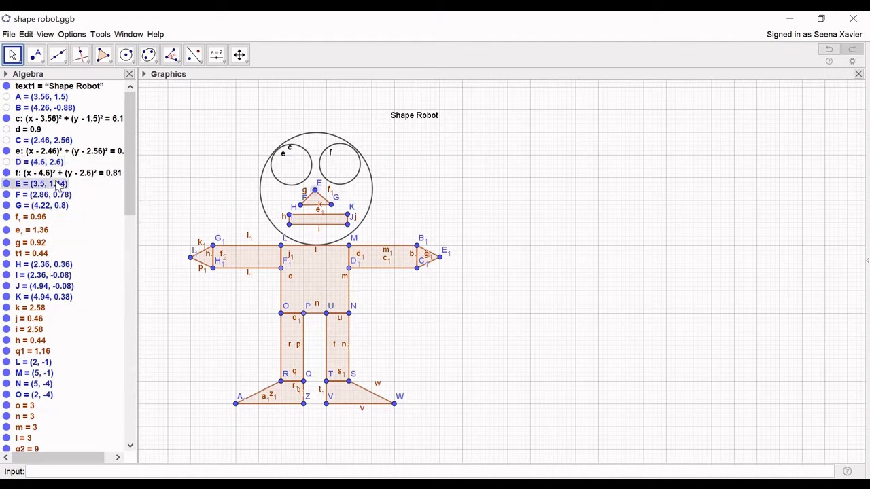
left_click(59, 205, "shift")
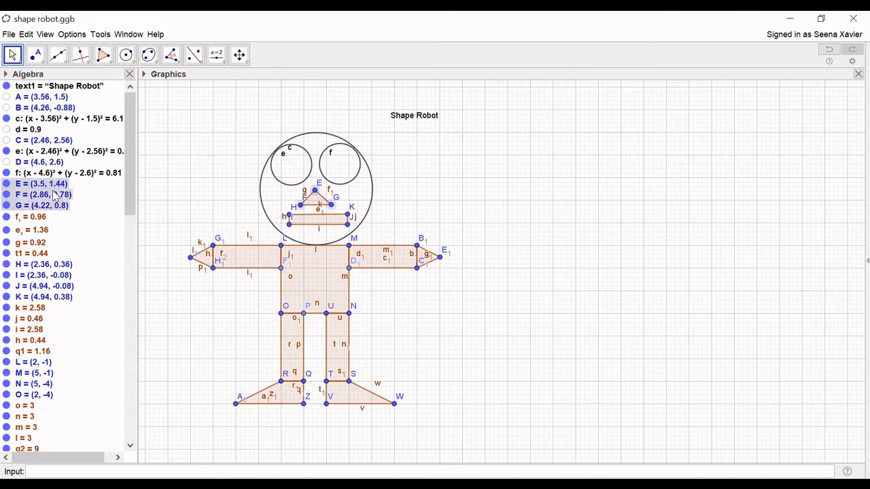
right_click(61, 200)
left_click(93, 241)
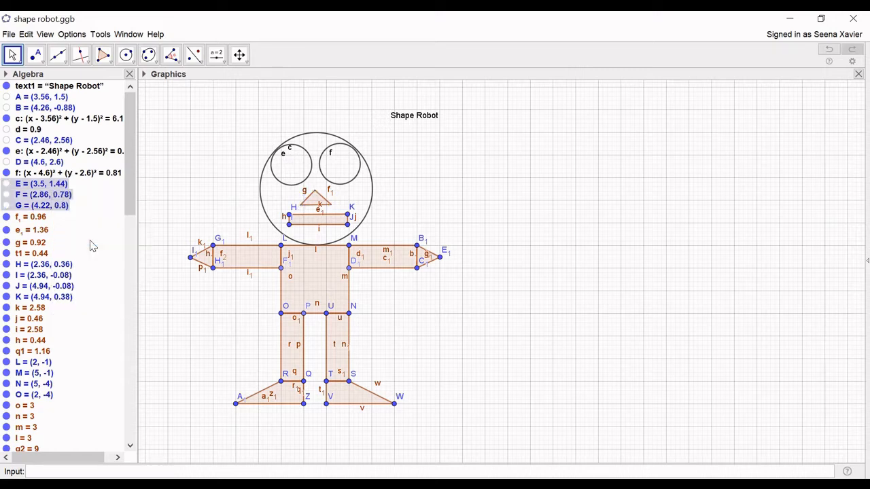
- Hide the nose triangle's side segments f₁, e₁ and g, keeping its filled shape t1
scroll(95, 264, "down", 1)
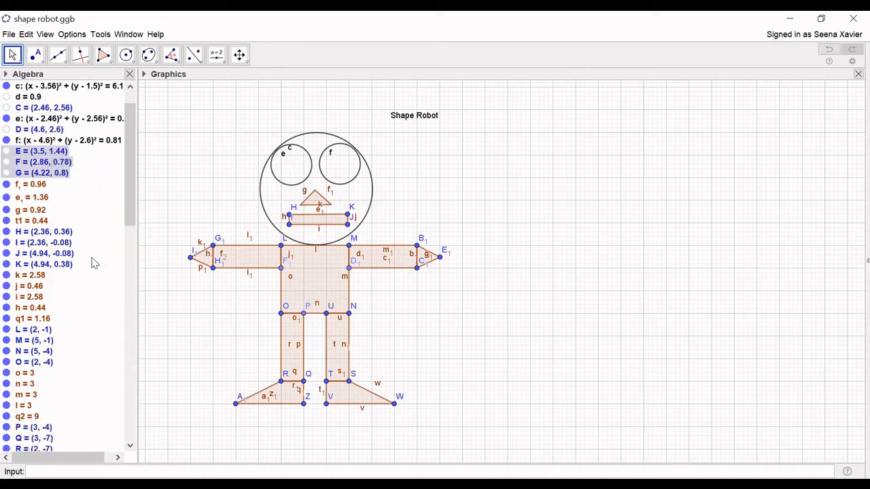
left_click(29, 191)
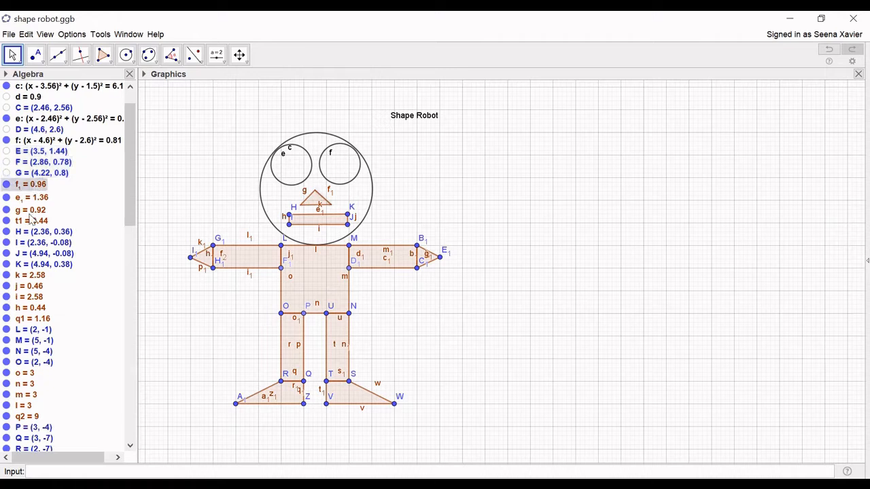
left_click(32, 214, "shift")
right_click(32, 204)
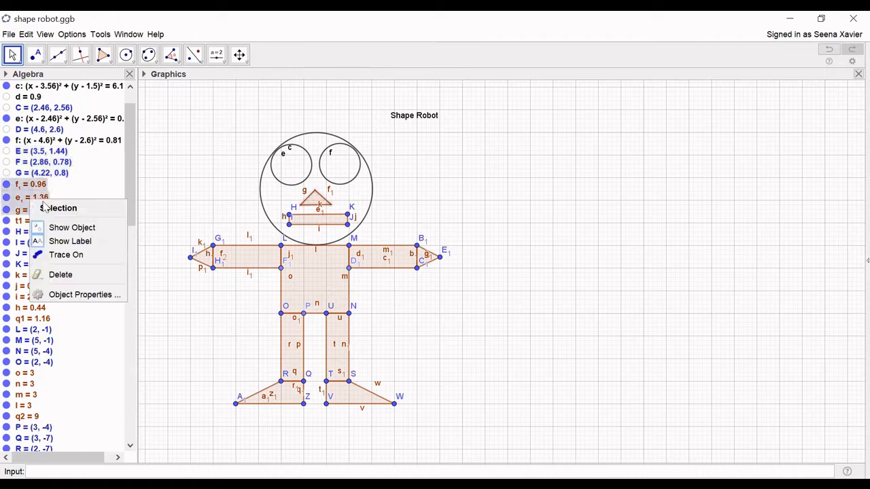
left_click(66, 229)
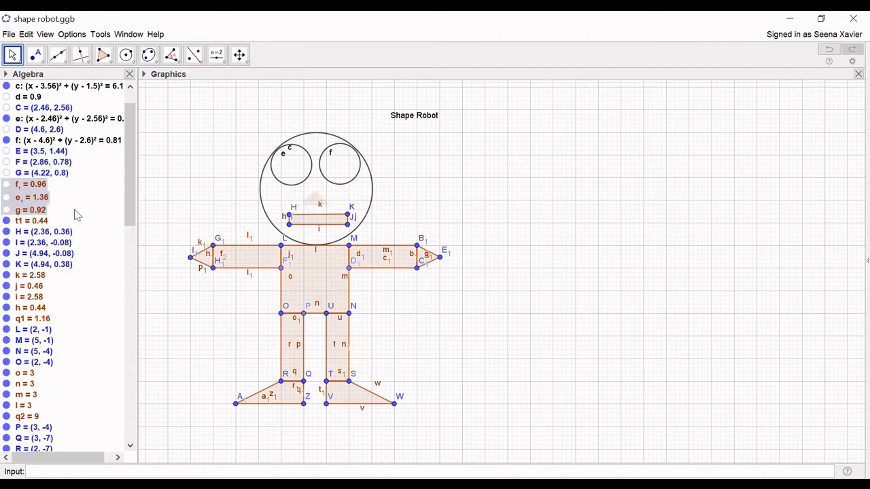
- Toggle the visibility of mouth point H and nose side g, and return each to its previous state
left_click(8, 232)
left_click(8, 232)
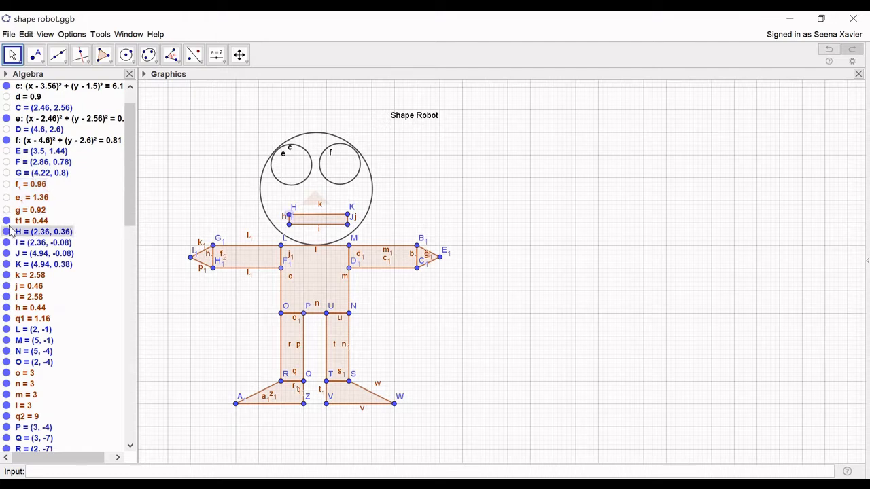
left_click(7, 211)
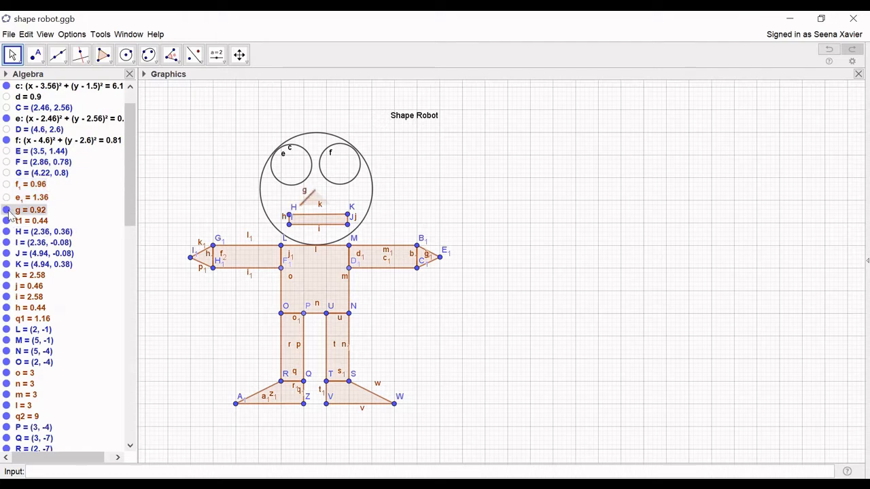
left_click(7, 211)
- Hide the mouth rectangle's corner points H, I, J and K together
left_click(15, 233)
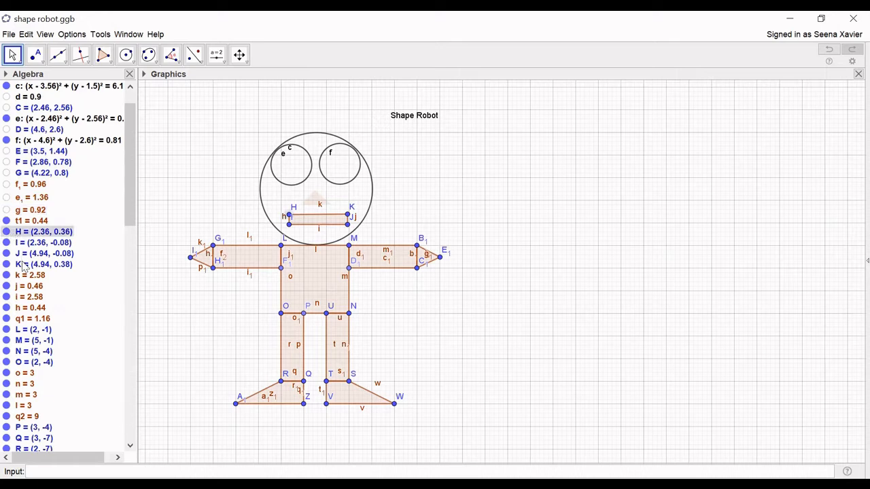
left_click(27, 263, "shift")
right_click(32, 261)
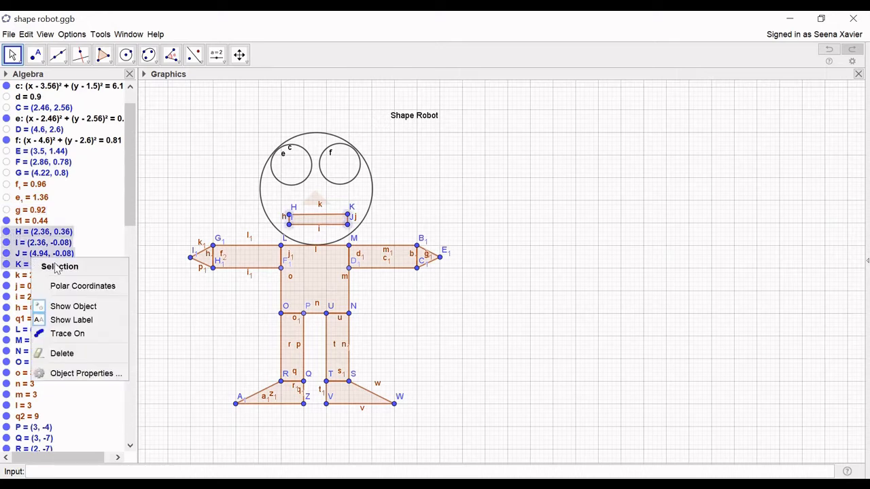
left_click(72, 306)
- Hide the mouth rectangle's side segments k, j, i and h, keeping its filled shape q1
scroll(113, 295, "down", 1)
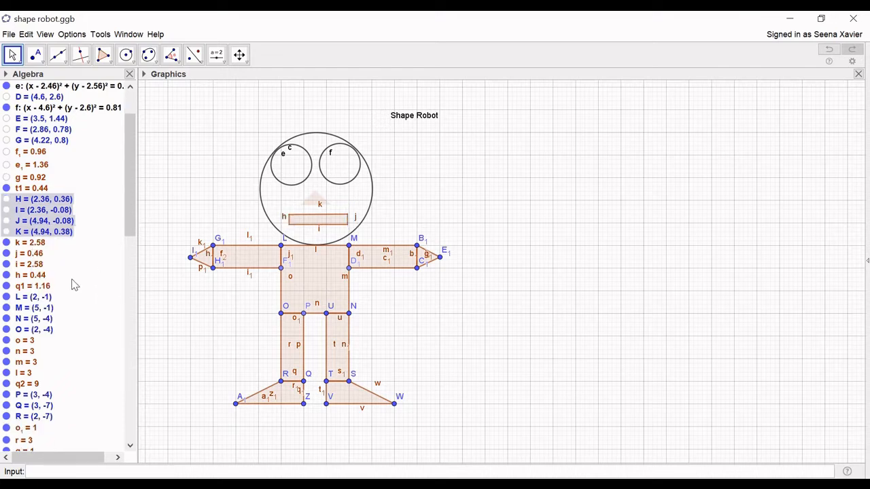
left_click(19, 247)
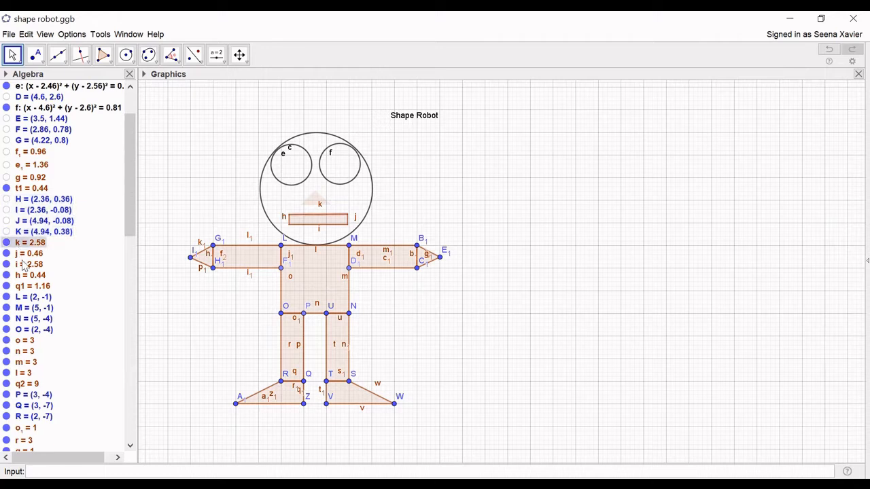
left_click(26, 277, "shift")
right_click(25, 261)
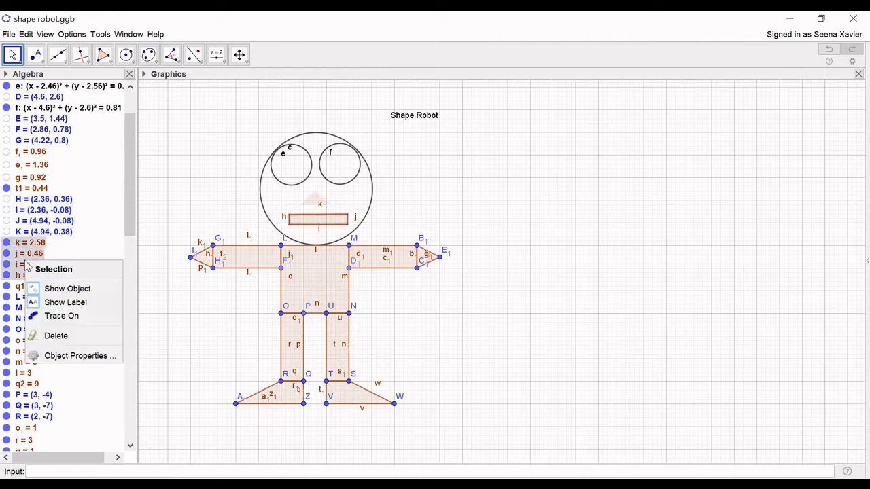
left_click(61, 290)
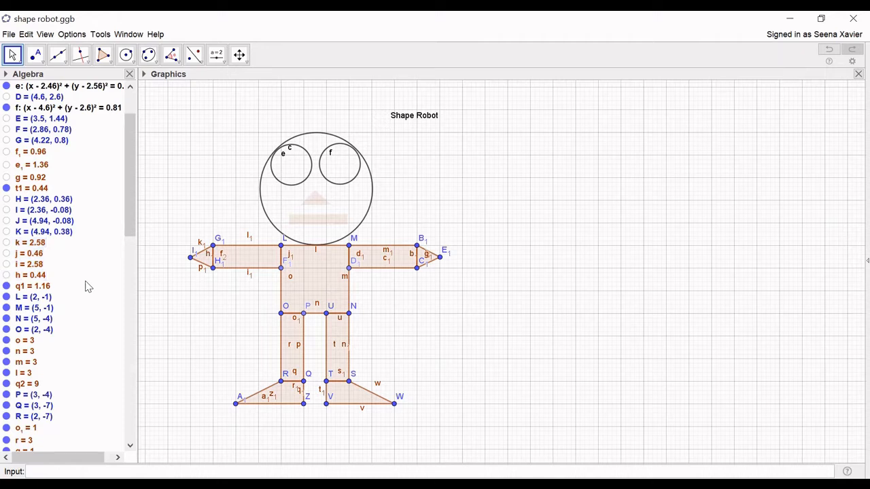
- Hide the body square's corner points L, M, N and O together
scroll(87, 286, "down", 1)
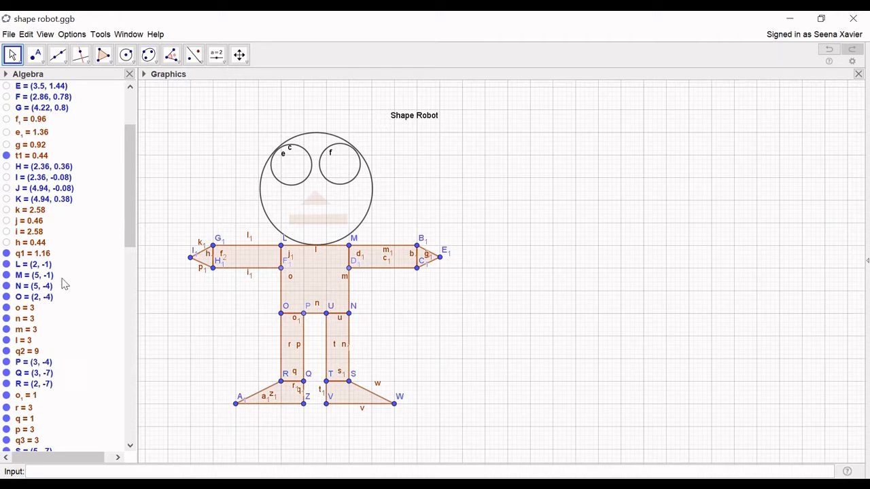
left_click(35, 267)
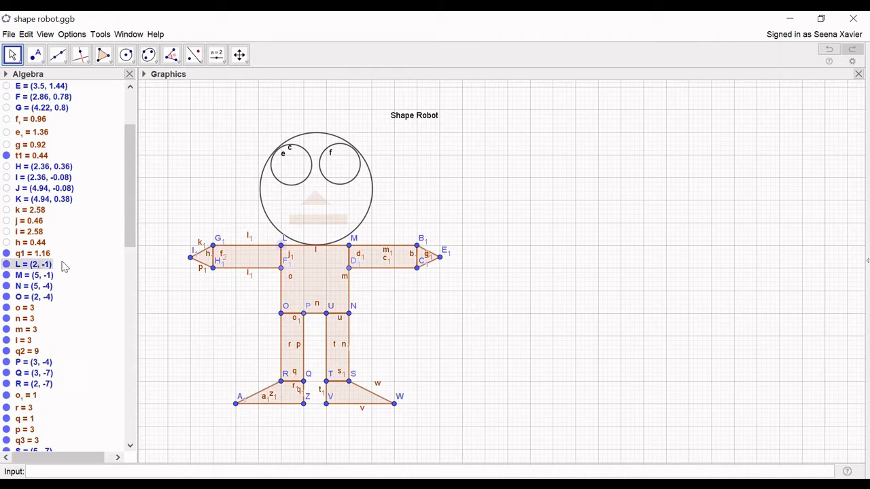
left_click(49, 298, "shift")
right_click(38, 290)
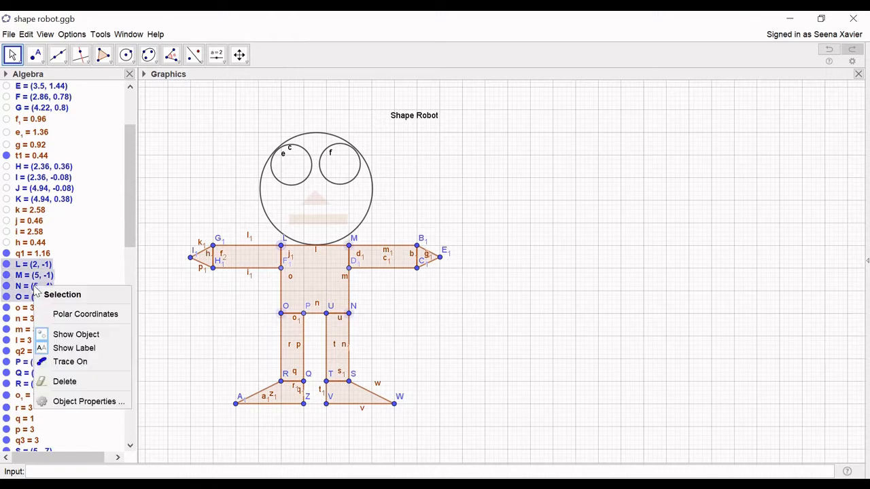
left_click(76, 334)
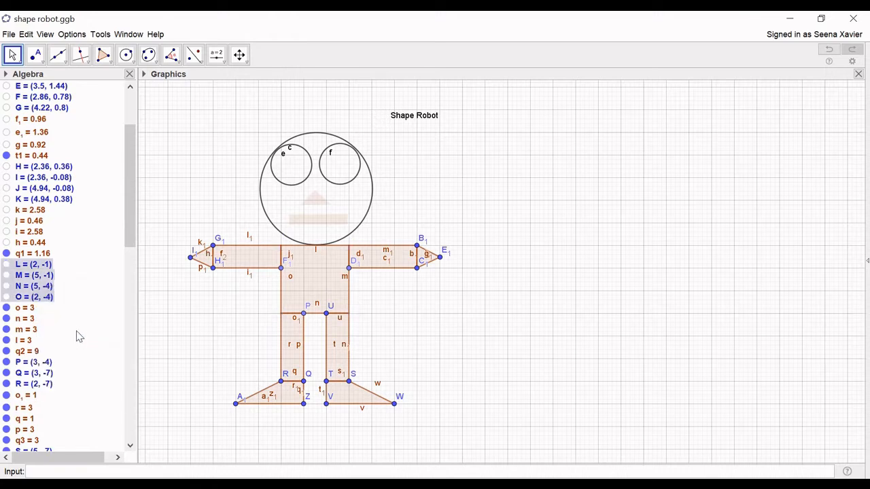
- Hide the body square's side segments o, n, m and l, keeping its filled shape q2
scroll(76, 336, "down", 3)
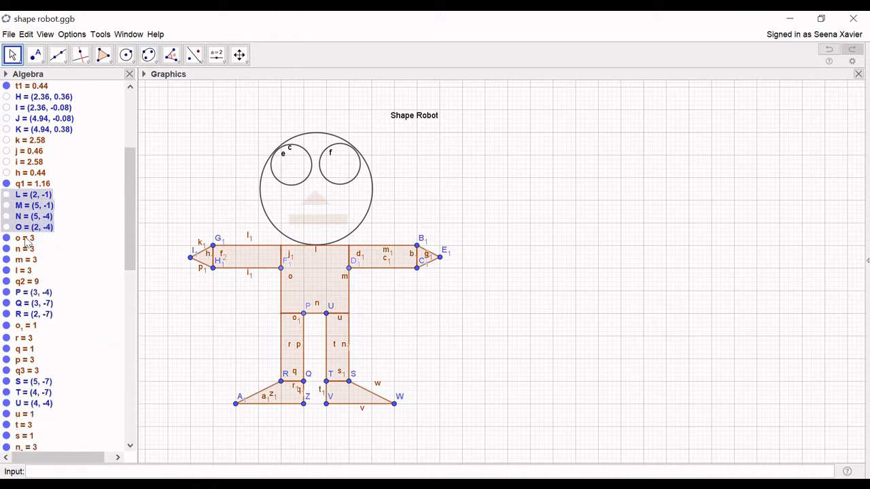
left_click(26, 242)
left_click(24, 271, "shift")
right_click(24, 265)
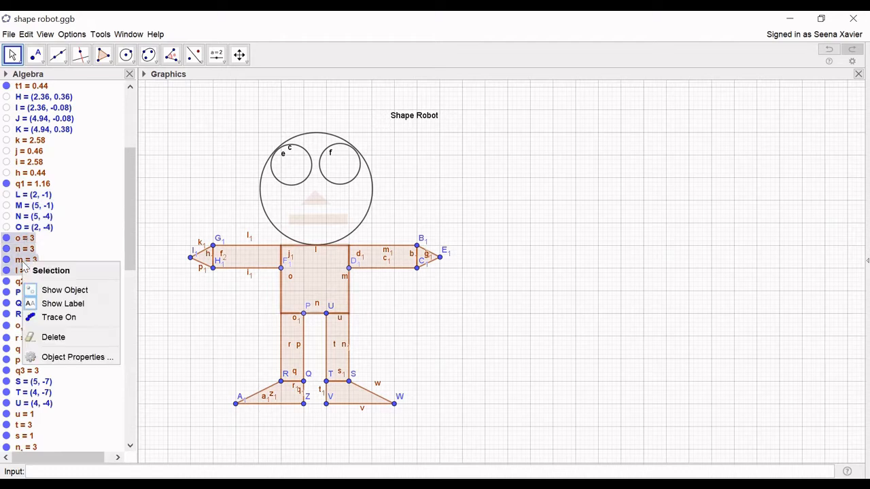
left_click(64, 291)
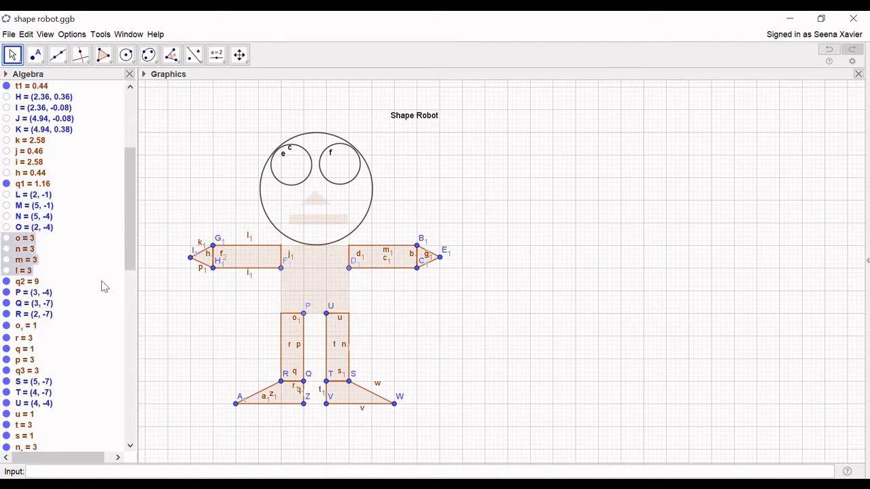
- Hide the first leg's points P, Q and R together with its side segments o₁, r, q and p
scroll(104, 286, "down", 2)
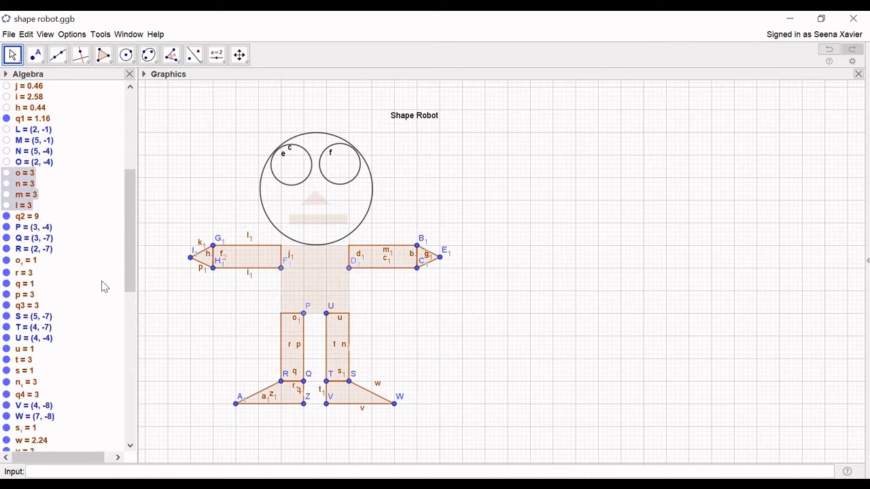
left_click(38, 229)
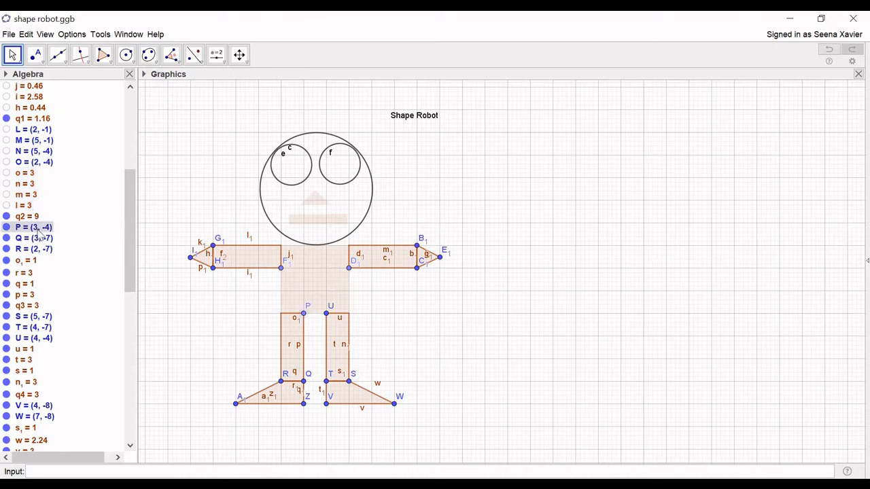
left_click(24, 297, "shift")
right_click(22, 278)
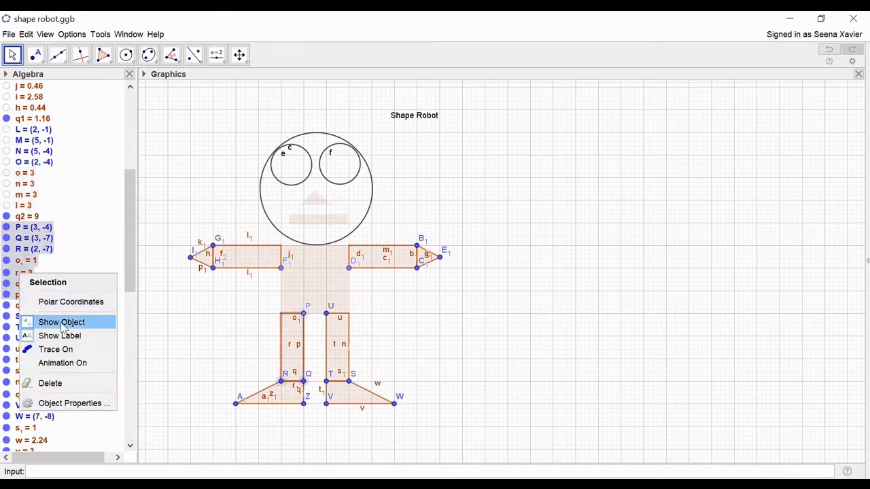
left_click(62, 321)
- Hide the second leg's points S, T and U together with its side segments u, t, s and n₁
scroll(97, 324, "down", 2)
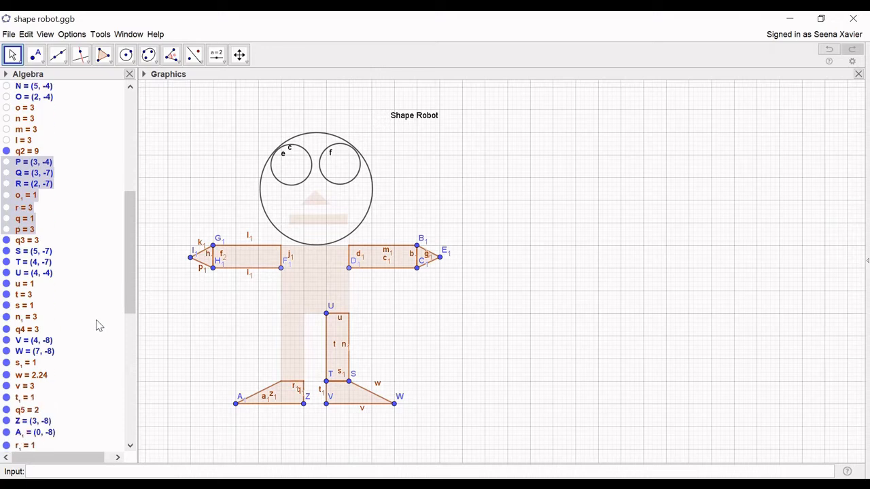
left_click(34, 251)
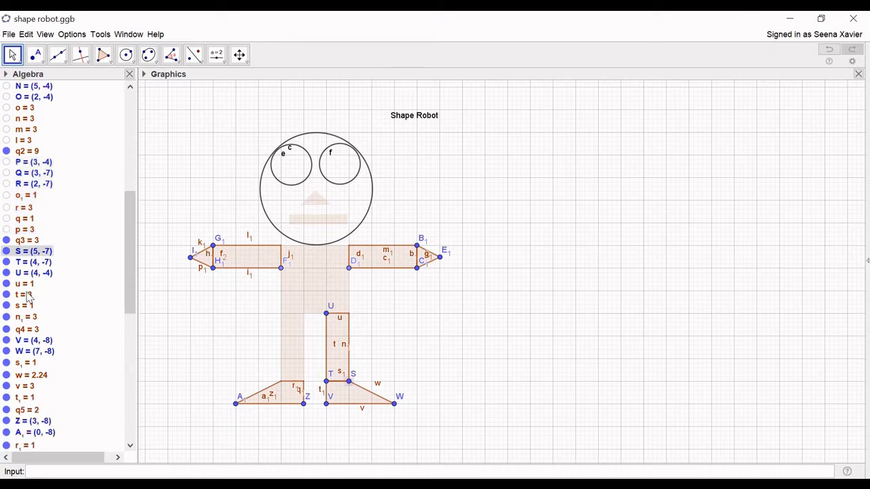
left_click(19, 318, "shift")
right_click(21, 295)
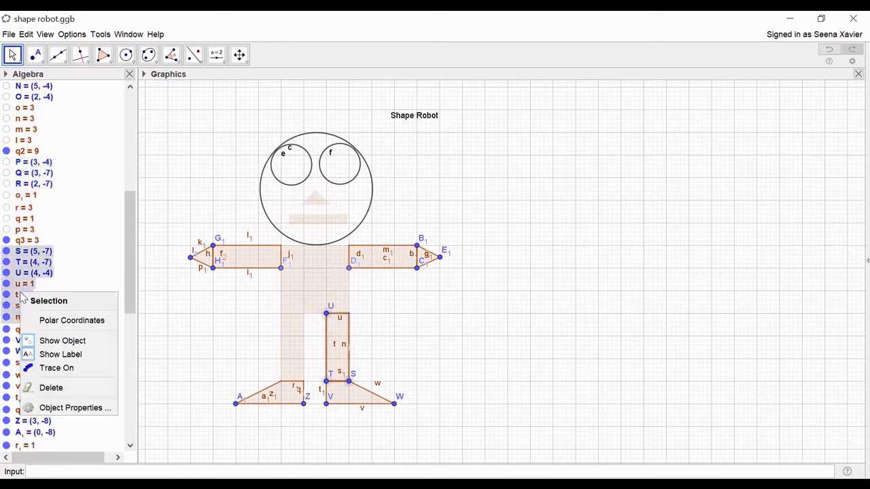
left_click(62, 342)
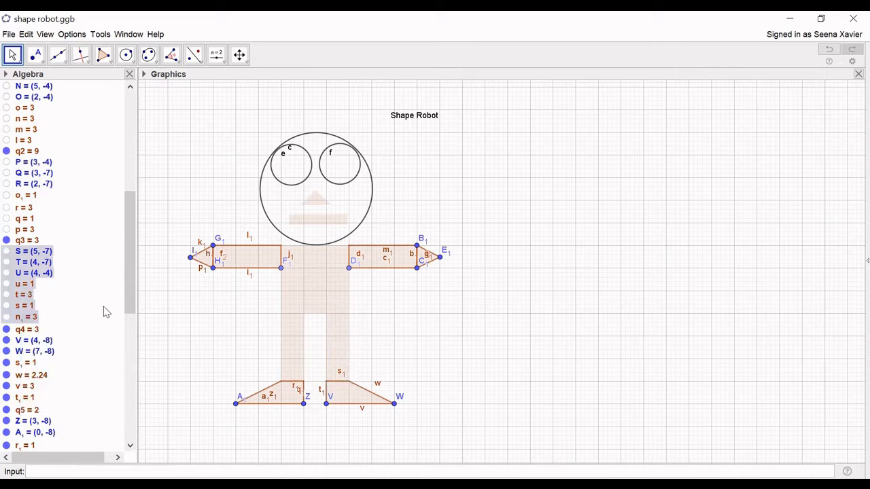
- Hide the second leg's foot points V and W and its side segments s₁, w, v and t₁, keeping the filled shape q5
scroll(106, 312, "down", 3)
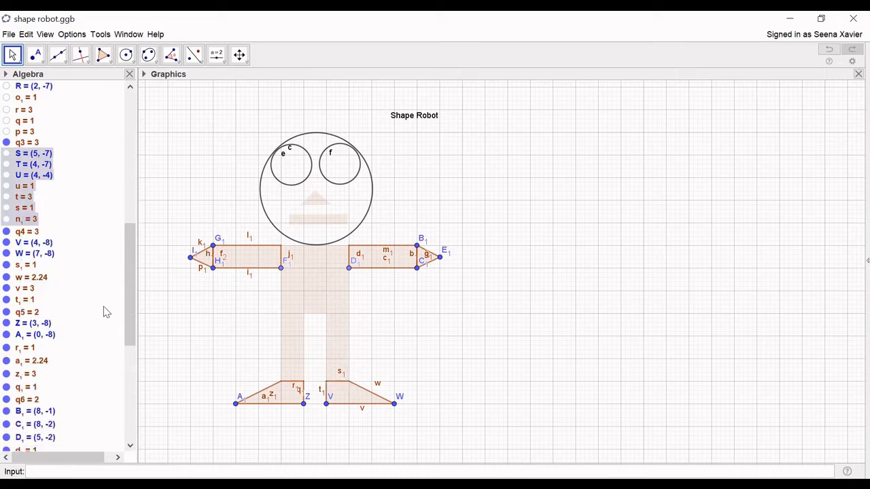
left_click(34, 248)
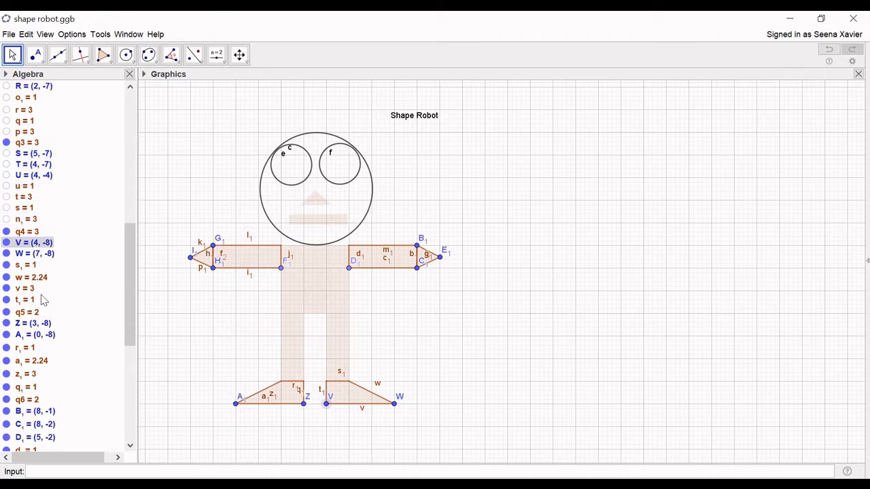
left_click(27, 279, "shift")
right_click(26, 279)
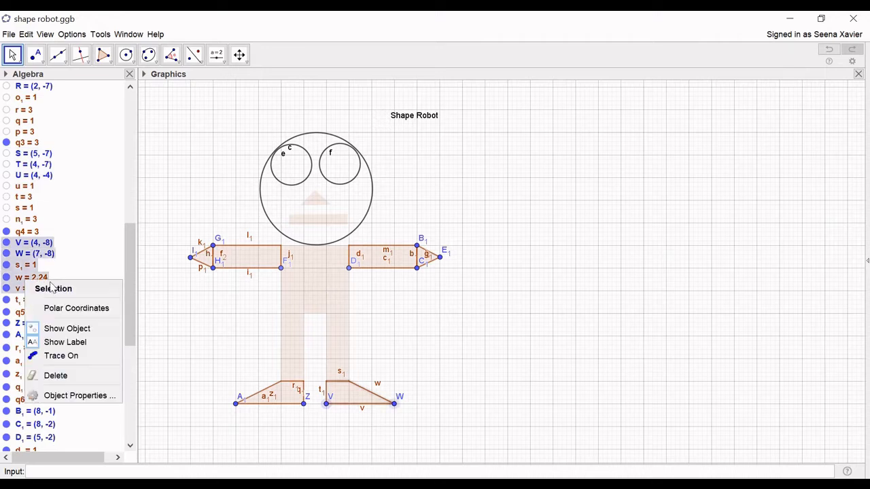
left_click(45, 330)
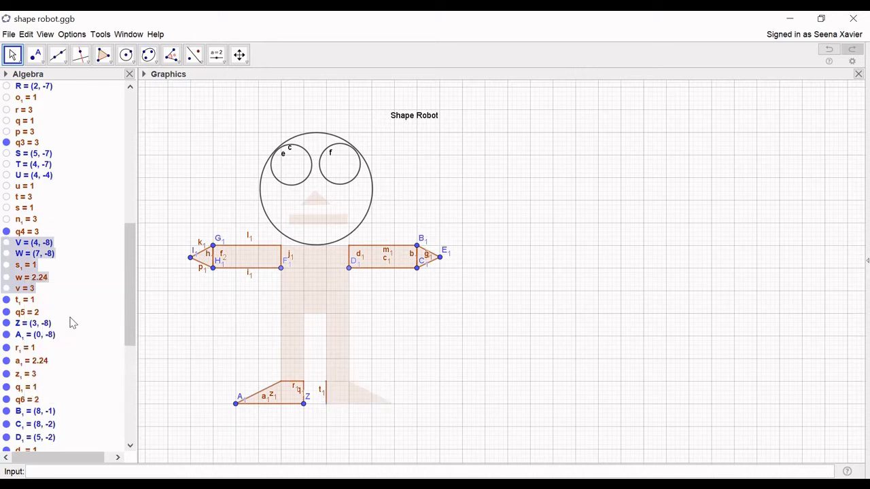
left_click(6, 300)
- Hide the other foot's points Z and A₁ together with its side segments r₁, a₁, z₁ and q₁
scroll(55, 302, "down", 3)
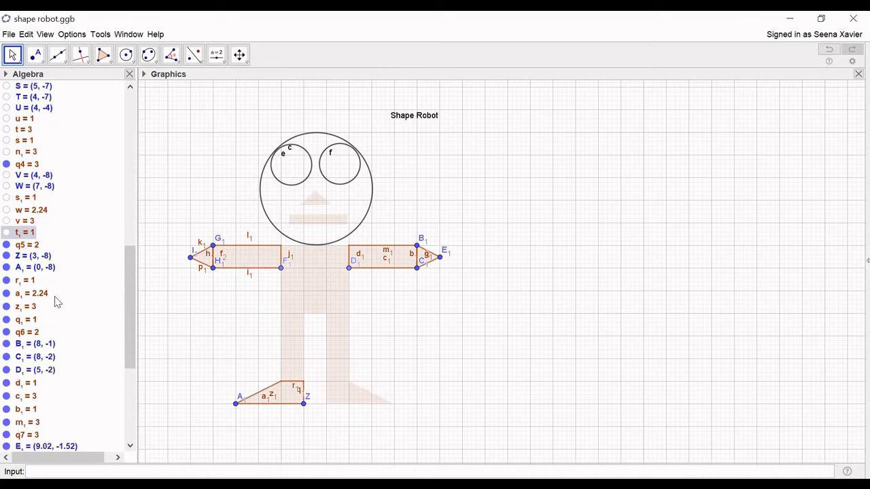
left_click(30, 257)
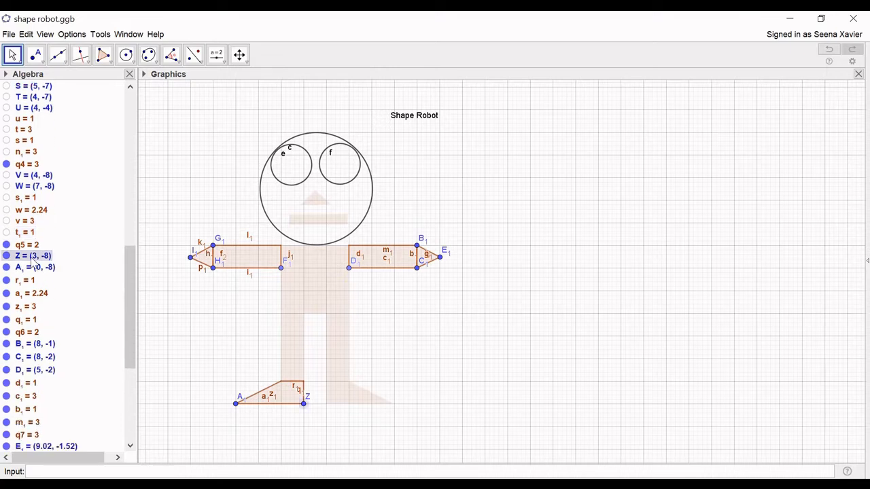
left_click(20, 320, "shift")
right_click(23, 298)
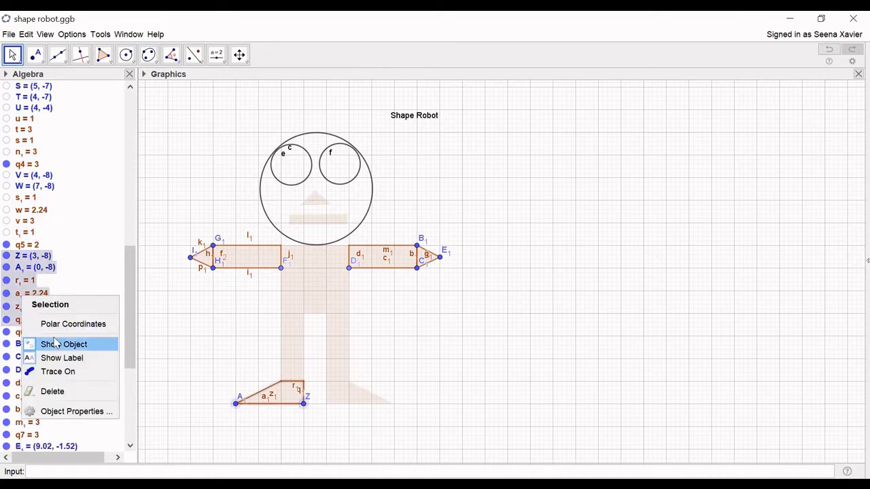
left_click(58, 344)
- Hide the first arm's points B₁, C₁ and D₁ together with its side segments d₁, c₁, b₁ and m₁
scroll(79, 335, "down", 5)
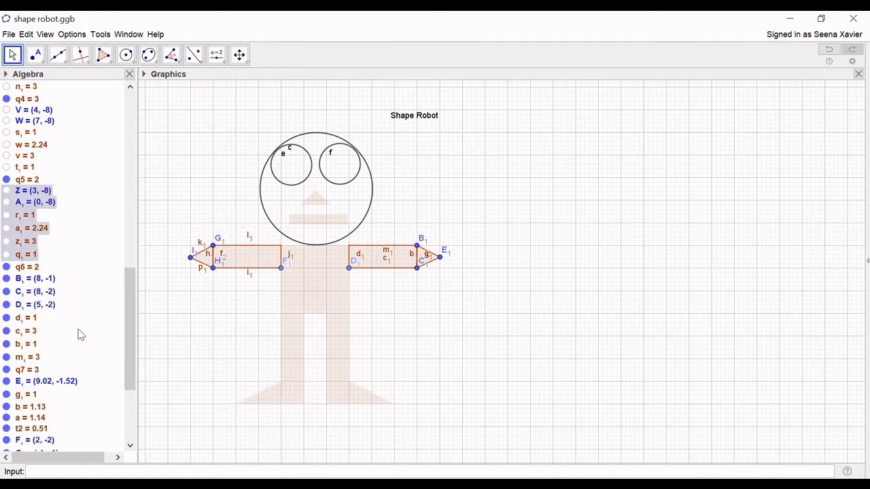
left_click(43, 246)
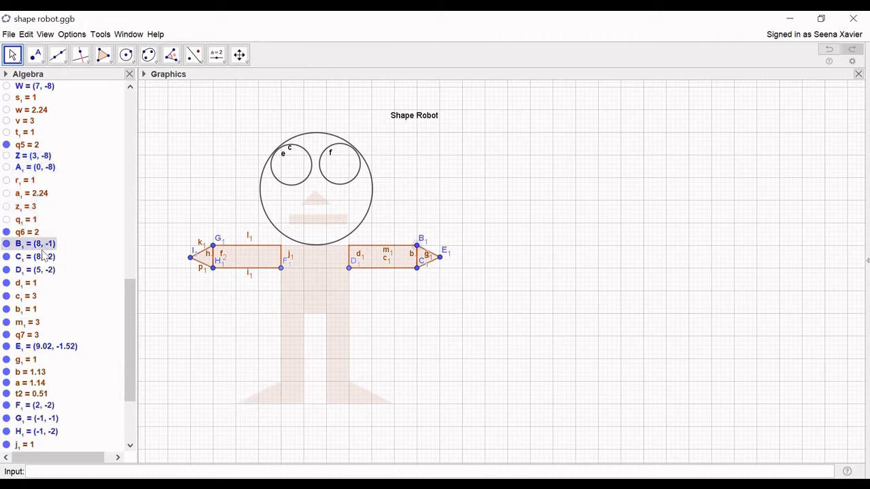
left_click(19, 324, "shift")
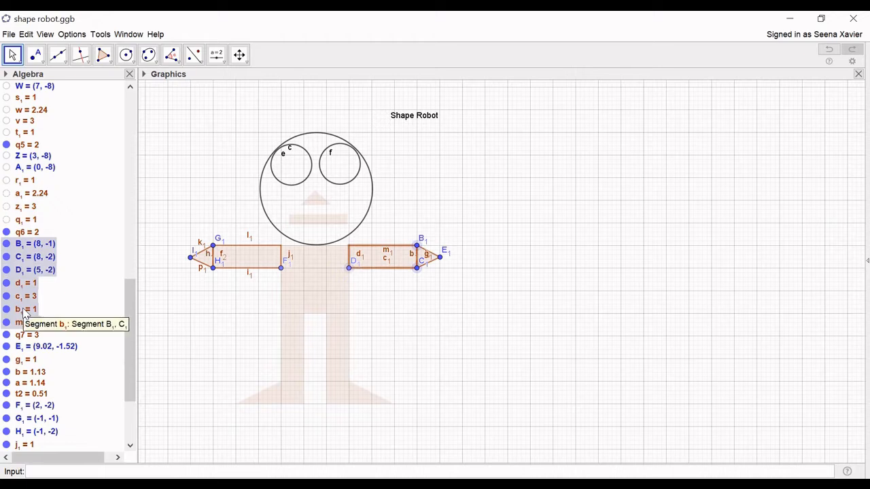
right_click(24, 310)
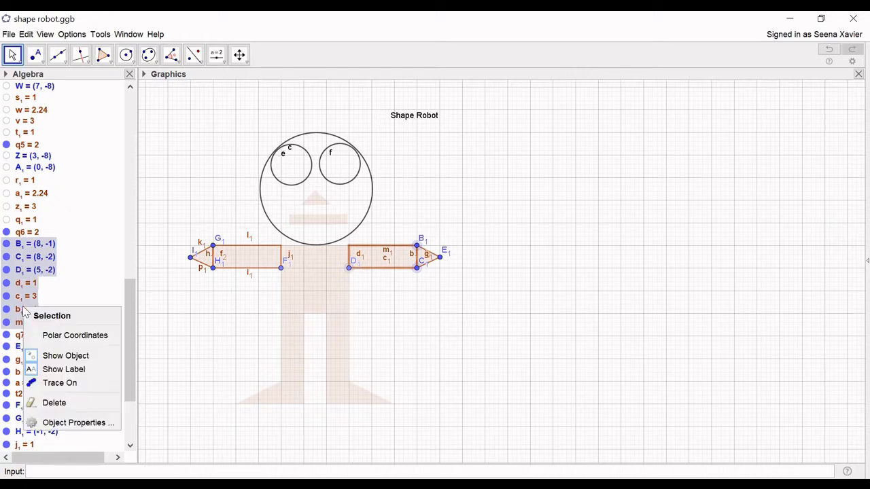
left_click(51, 357)
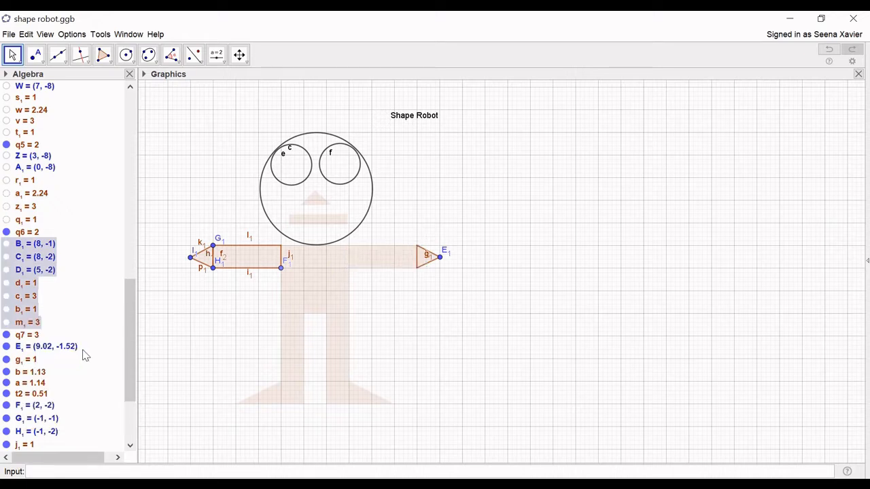
- Hide the first arm's hand triangle point E₁ and side segments g₁, b and a, keeping the filled shape t2
scroll(81, 333, "down", 1)
left_click(68, 313)
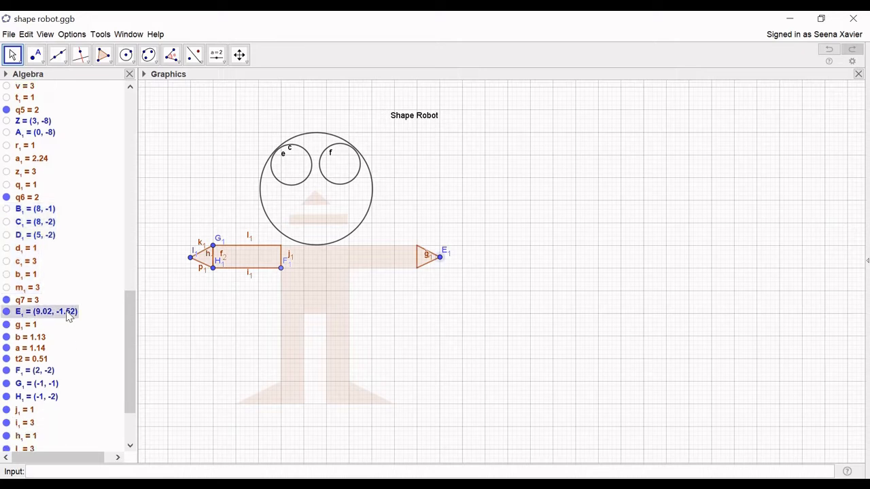
left_click(21, 347, "shift")
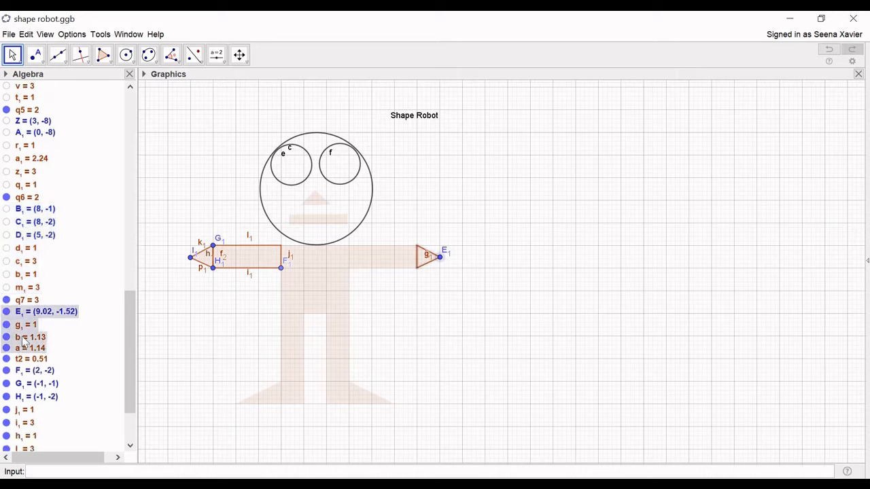
right_click(23, 338)
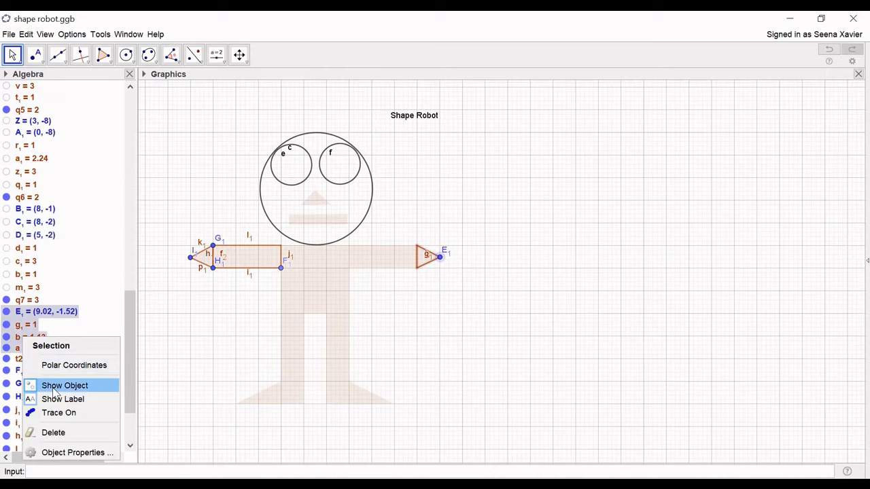
left_click(55, 386)
scroll(96, 346, "down", 5)
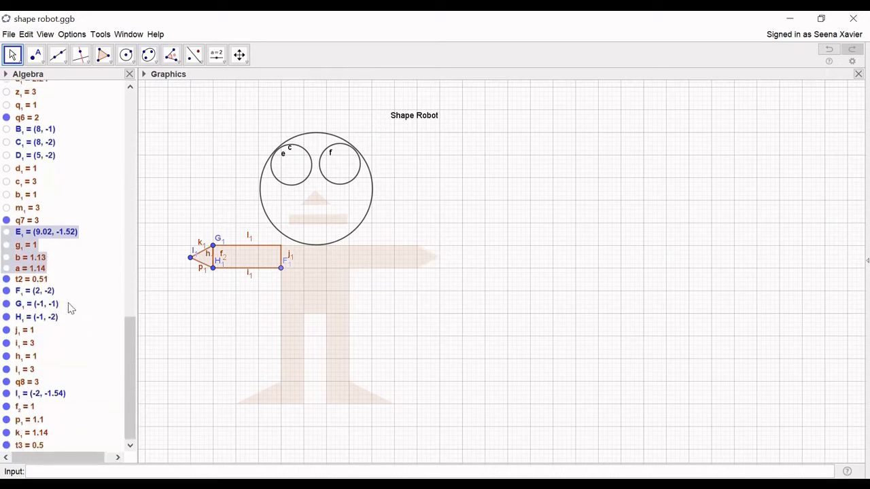
left_click(38, 294)
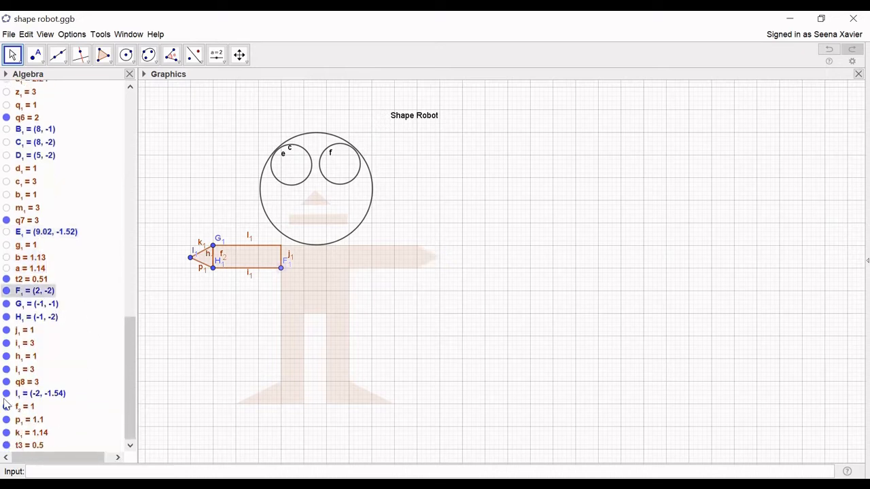
left_click(33, 408, "shift")
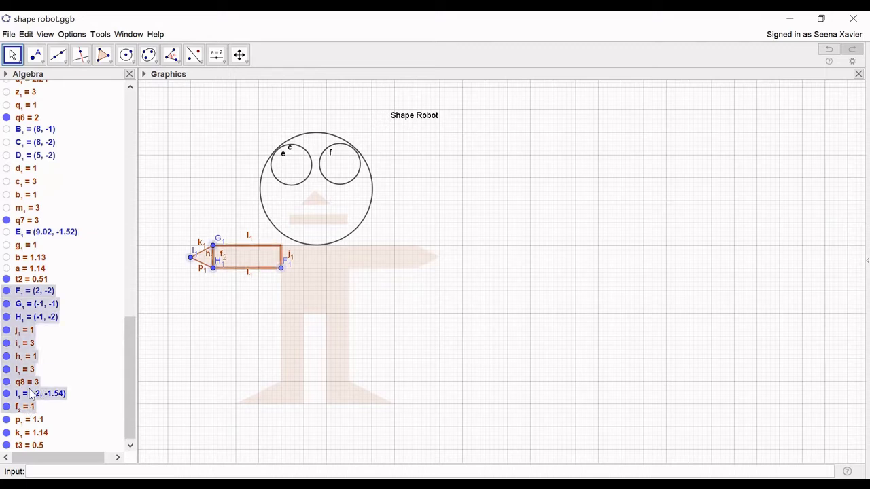
right_click(31, 394)
left_click(77, 412)
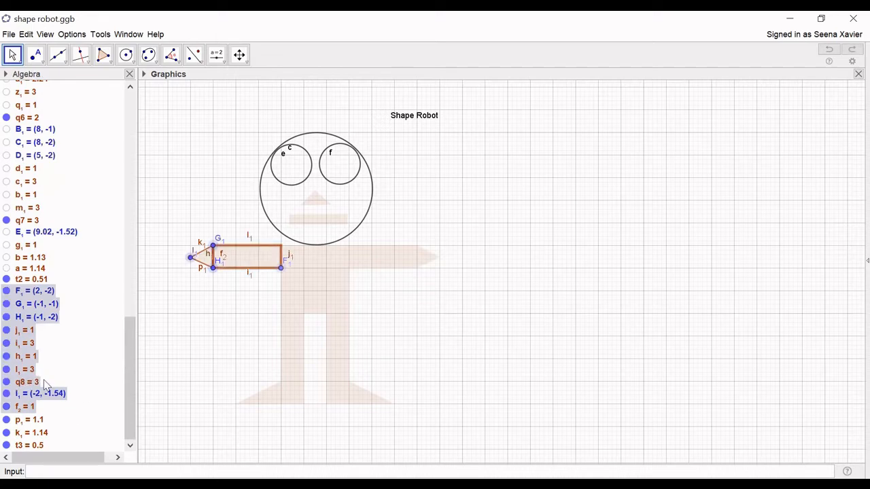
left_click(7, 382)
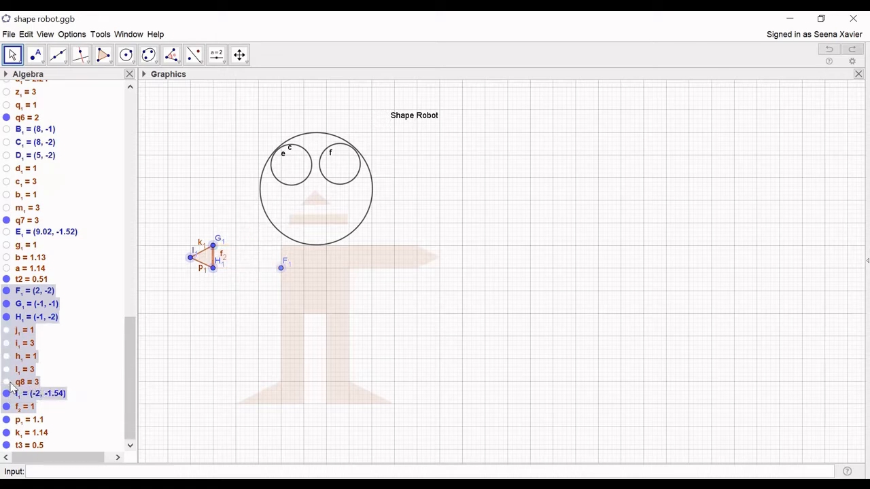
left_click(7, 383)
left_click(90, 367)
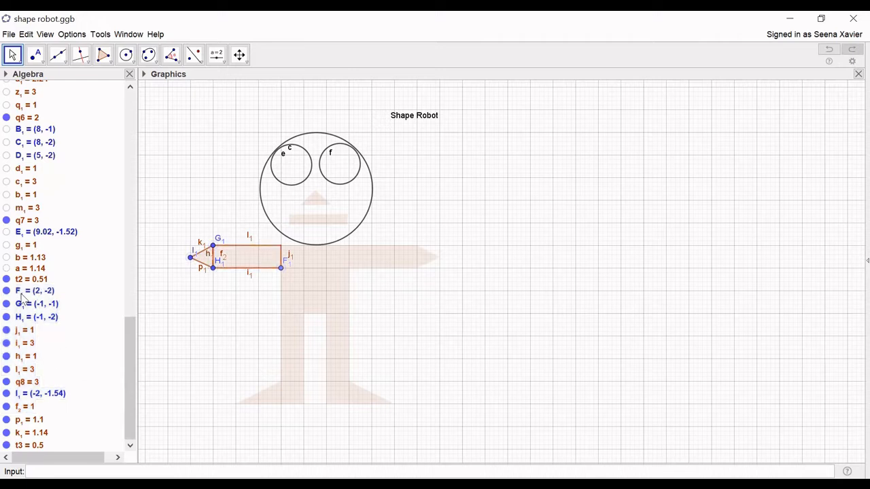
- Hide the other arm's points F₁, G₁ and H₁ and its side segments j₁, i₁, h₁ and l₁, keeping the filled shape q8
left_click(24, 293)
left_click(25, 356, "shift")
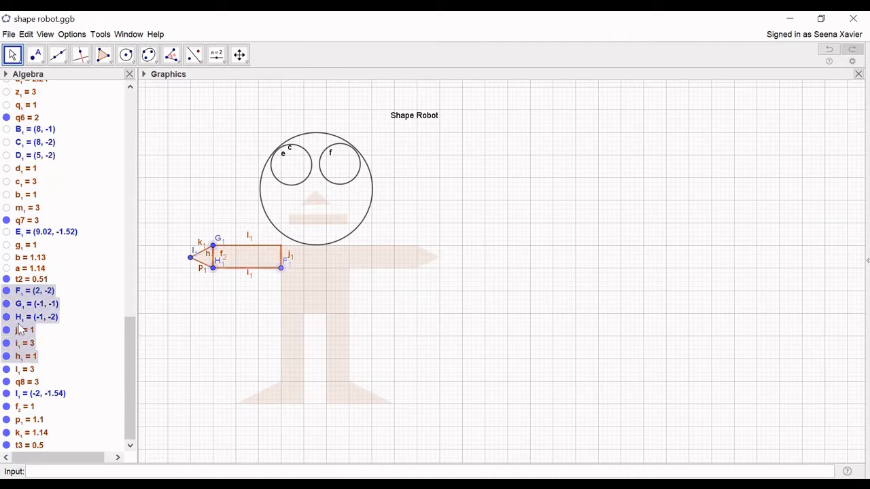
right_click(20, 329)
left_click(61, 373)
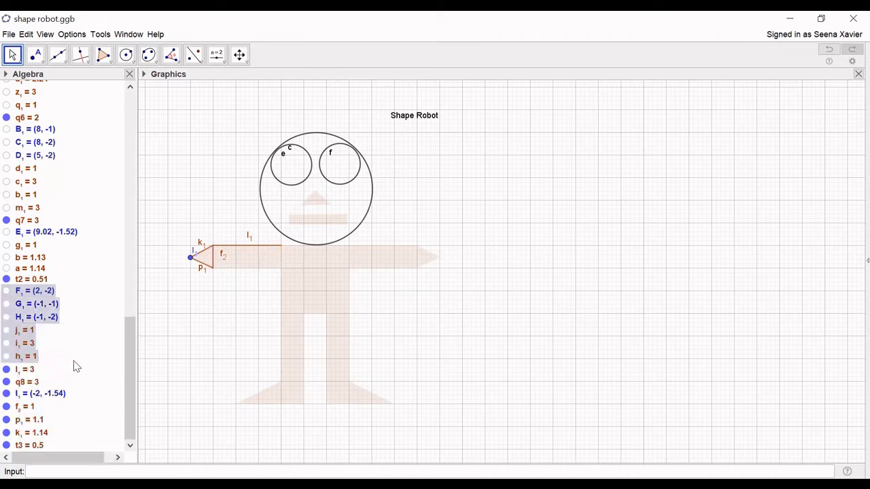
left_click(6, 369)
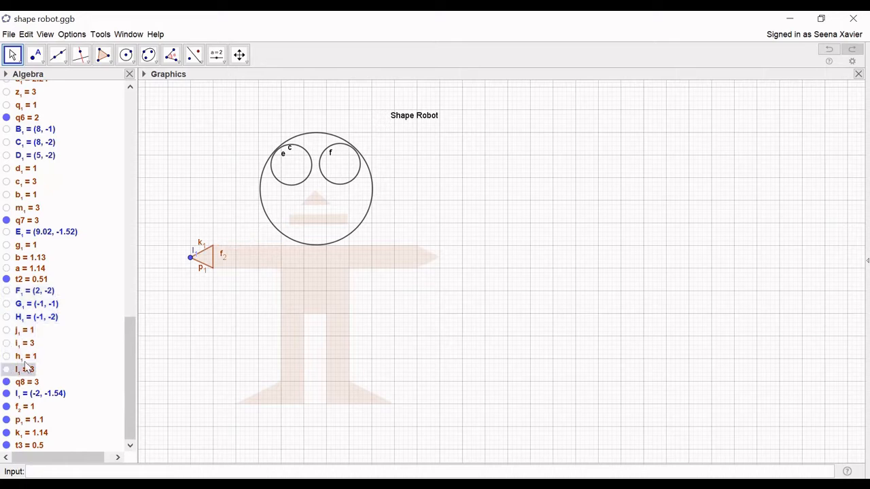
- Hide the remaining hand triangle's point I₁ and side segments f₂, p₁ and k₁, keeping the filled shape t3
left_click(6, 393)
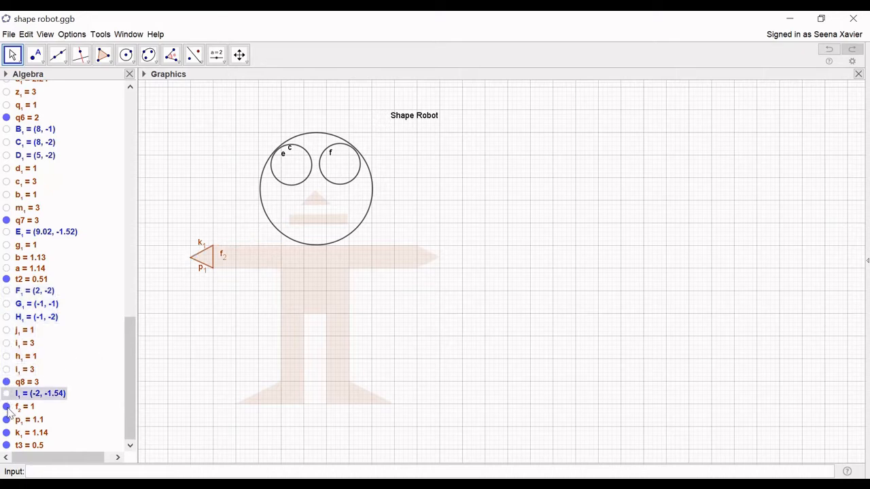
left_click(7, 407)
left_click(6, 419)
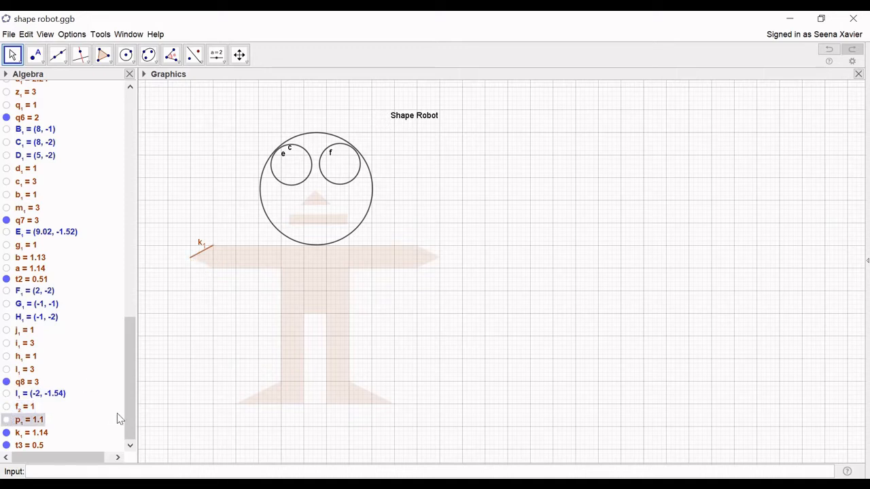
left_click(6, 433)
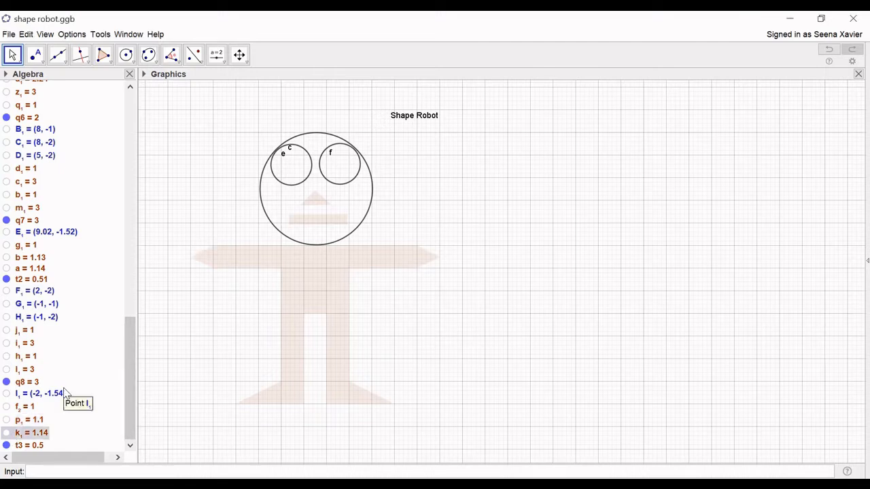
right_click(284, 158)
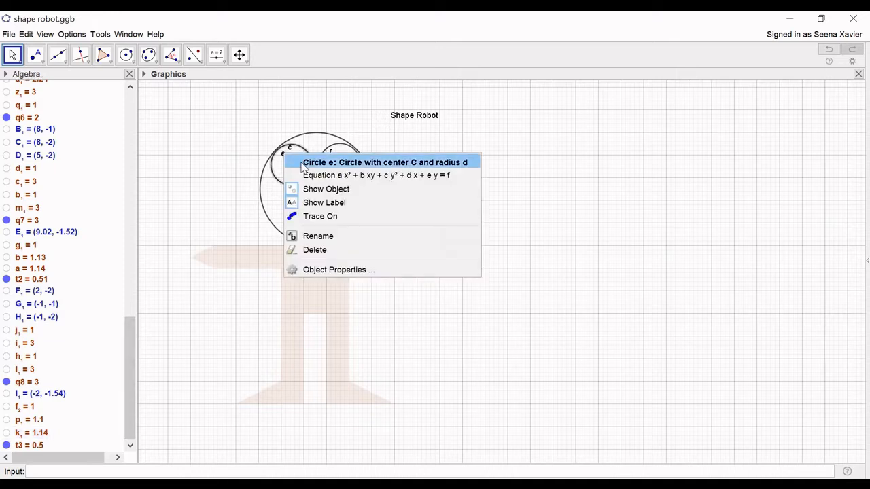
left_click(309, 193)
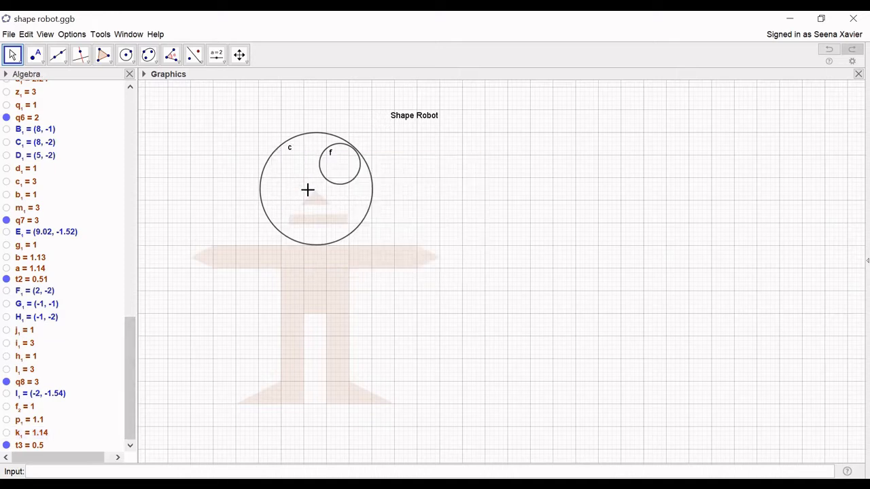
key("ctrl+z")
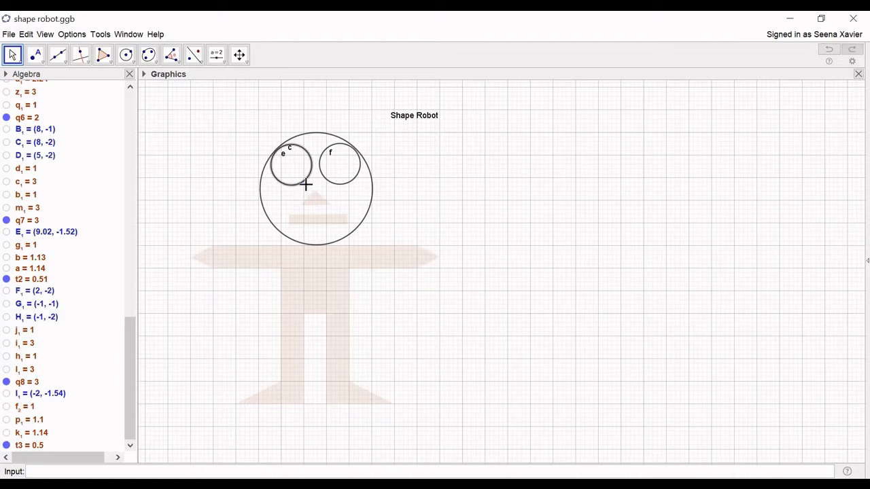
right_click(297, 135)
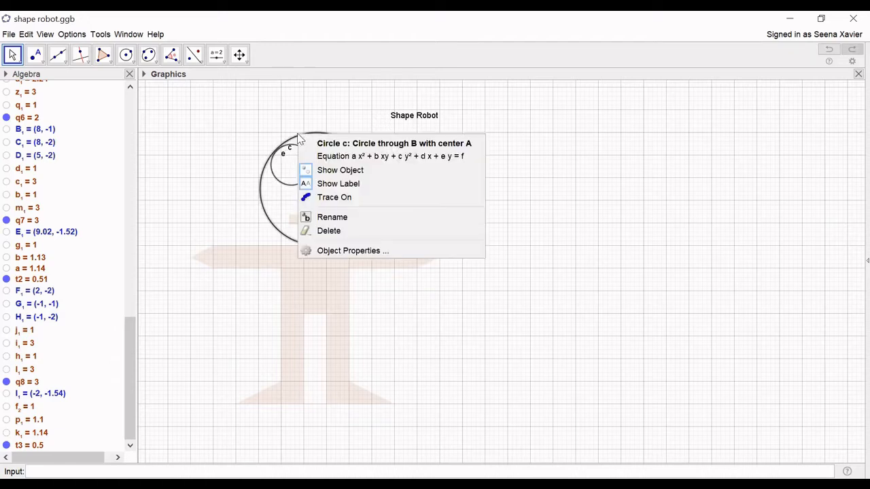
left_click(341, 170)
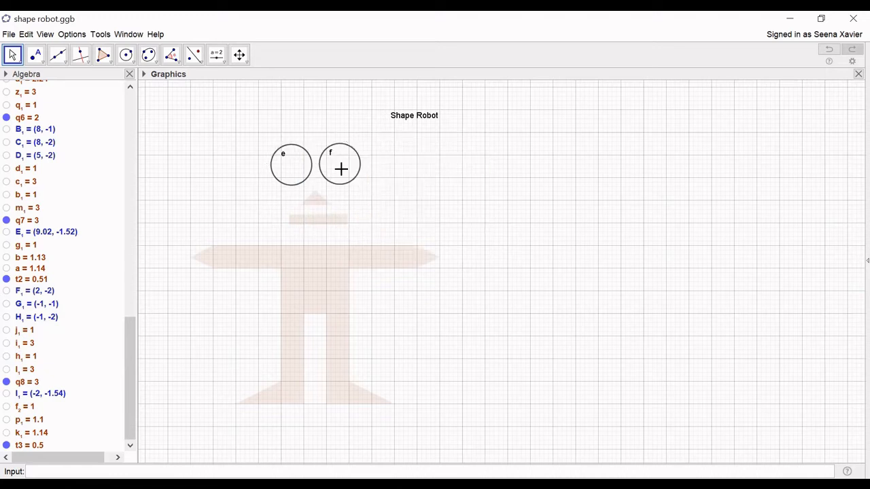
key("ctrl+z")
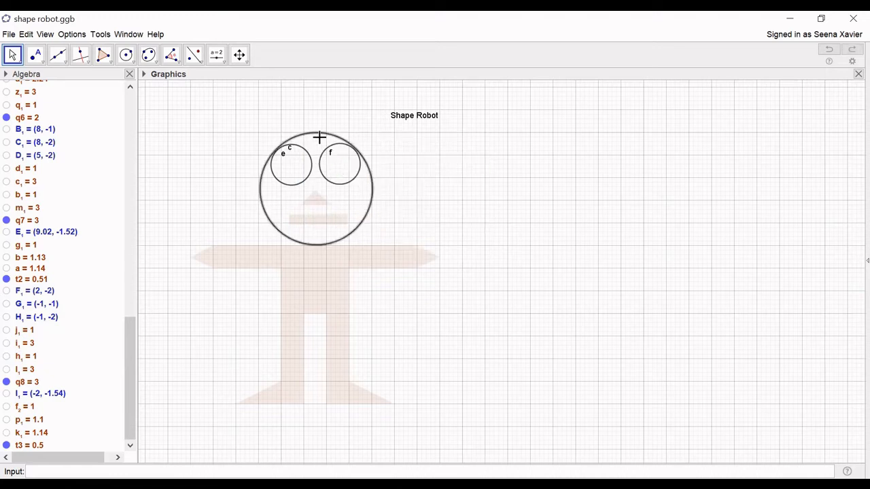
- Hide the labels of the head circle c and the eye circles f and e, keeping the circles shown
right_click(319, 137)
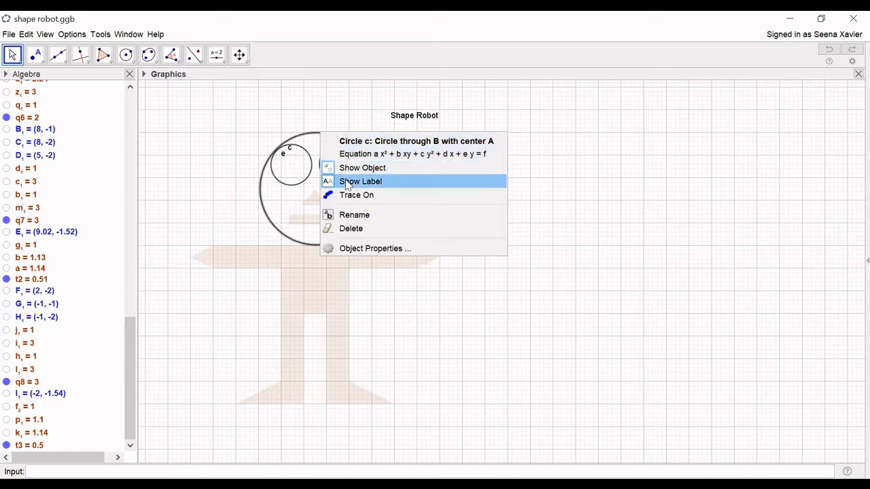
left_click(347, 182)
left_click(329, 148)
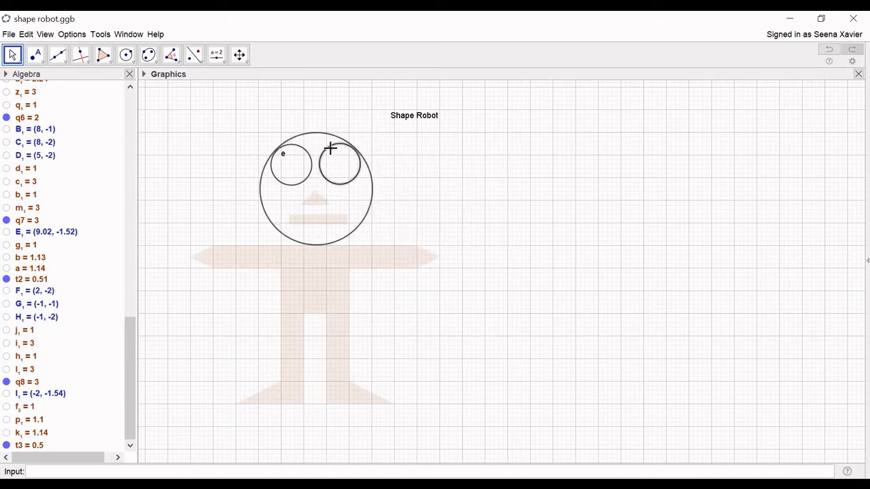
right_click(331, 154)
left_click(363, 197)
left_click(284, 152)
right_click(284, 154)
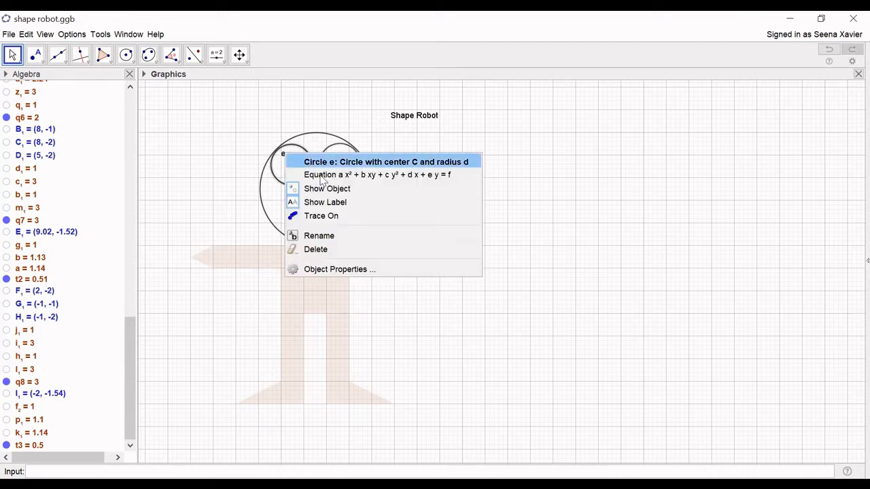
left_click(331, 203)
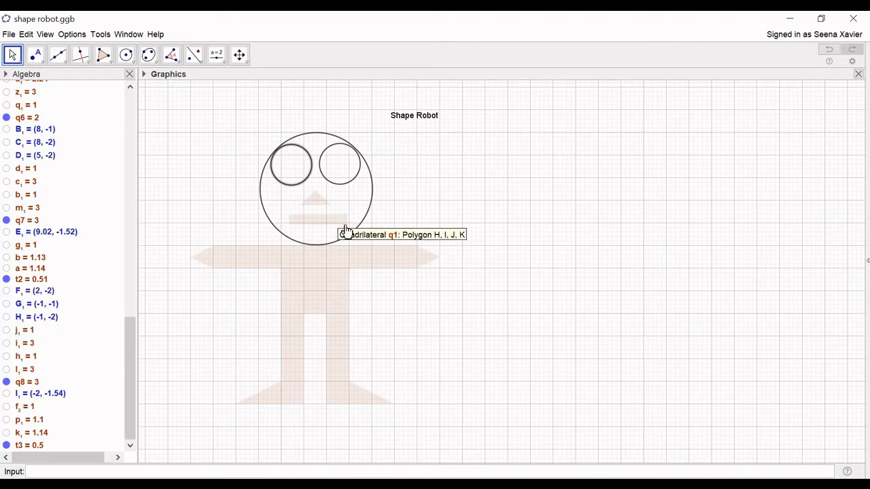
- Colour the nose triangle t1 orange (255, 153, 51) and raise its opacity to about 90
right_click(310, 198)
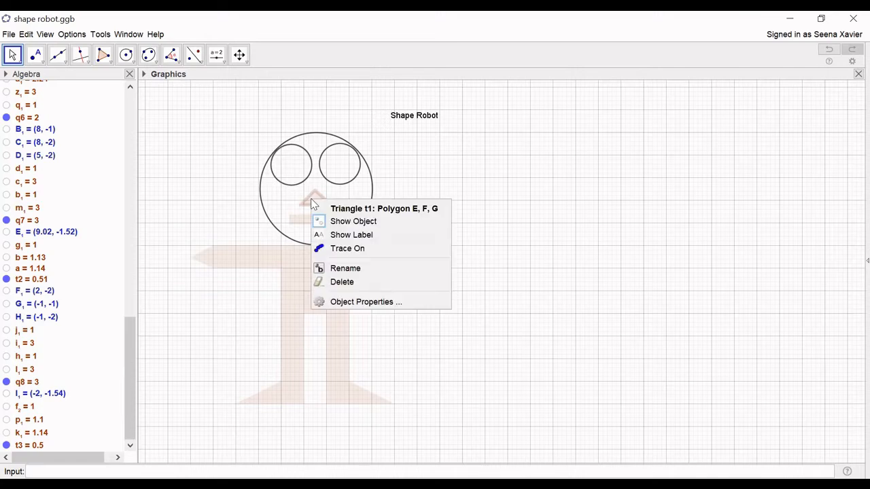
left_click(362, 303)
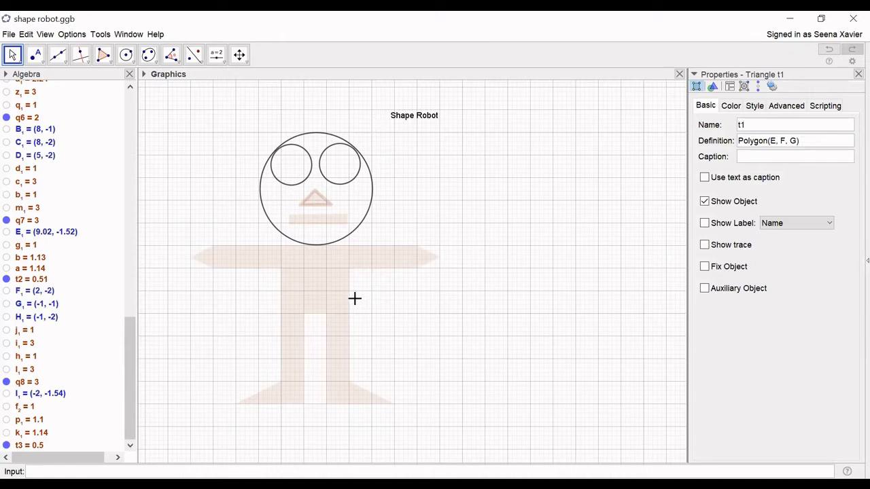
left_click(731, 106)
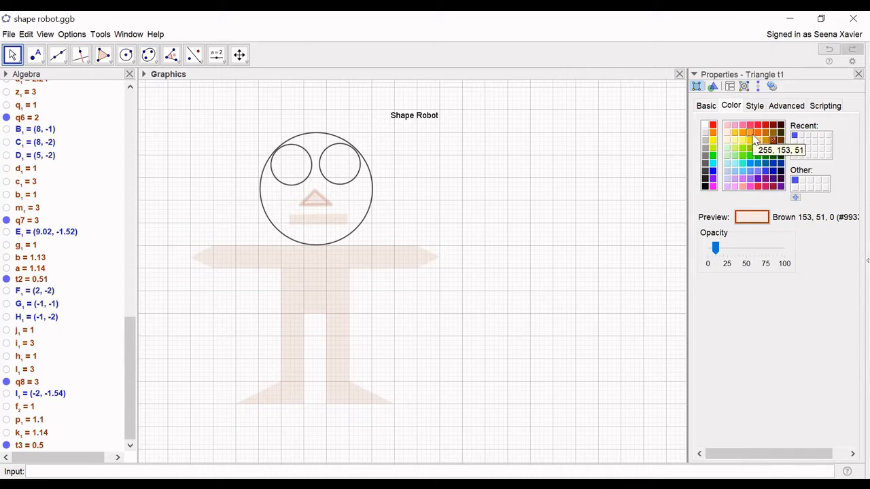
left_click(749, 132)
left_click_drag(715, 249, 780, 250)
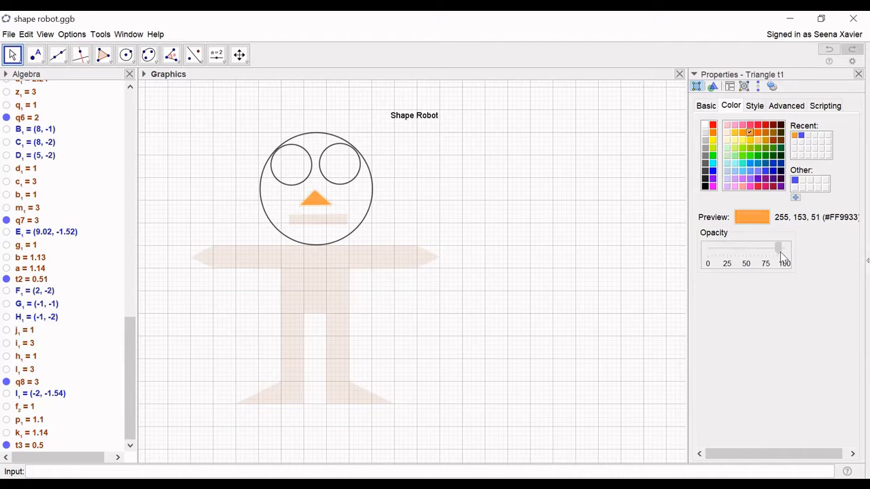
- Colour the mouth quadrilateral q1 red (255, 0, 0) with an opacity of about 90
left_click(329, 220)
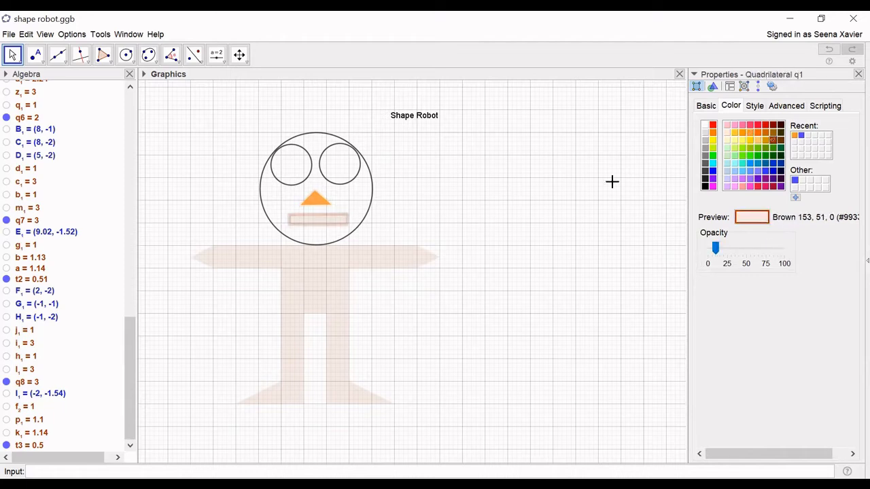
left_click(712, 126)
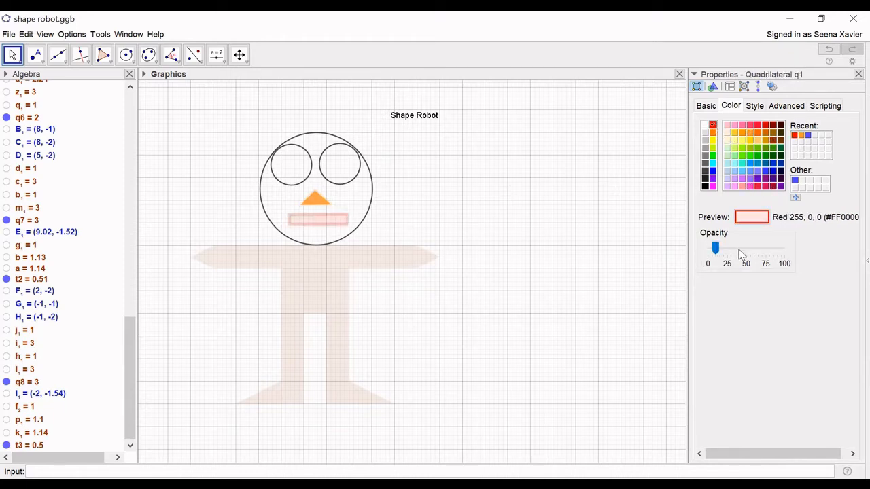
left_click_drag(715, 249, 776, 249)
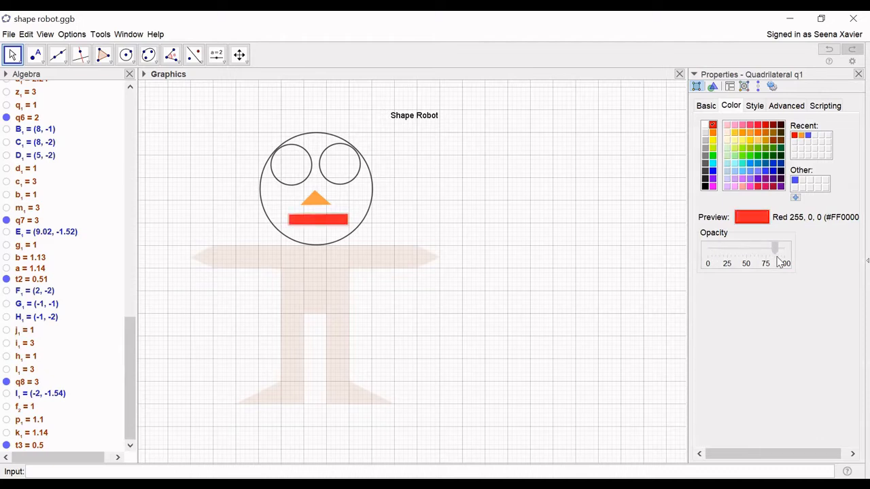
- Colour both eye circles e and f blue (0, 153, 255) and fill them at about 80 opacity
left_click(311, 179)
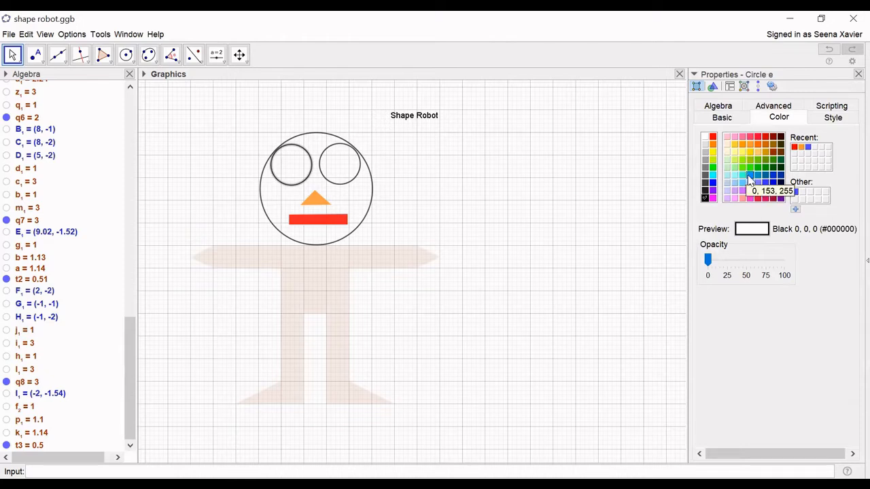
left_click(749, 178)
left_click_drag(707, 260, 769, 261)
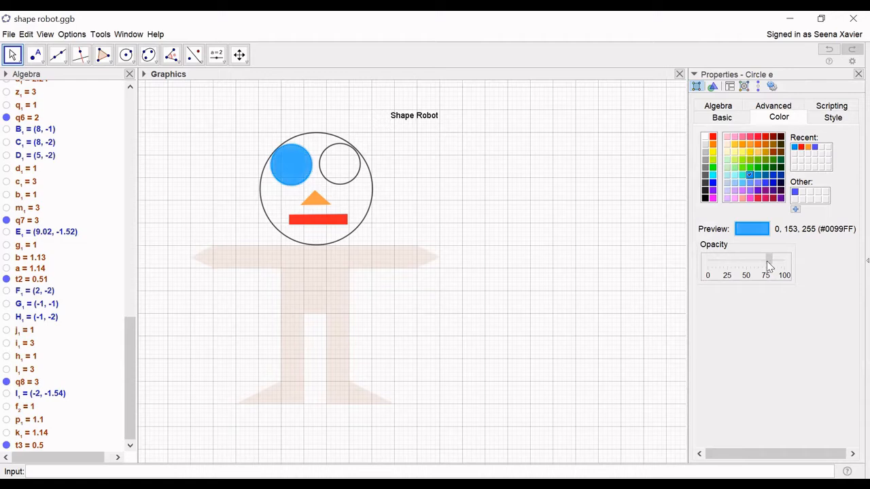
left_click(356, 184)
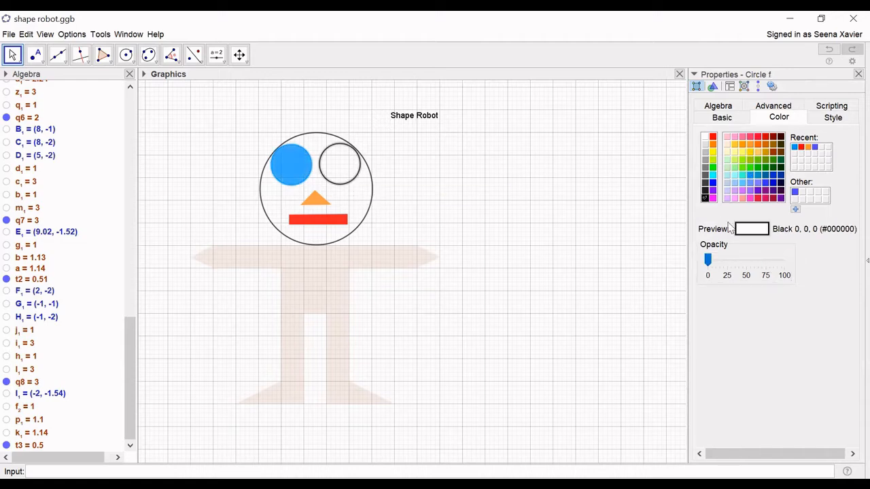
left_click(795, 147)
left_click_drag(709, 261, 768, 274)
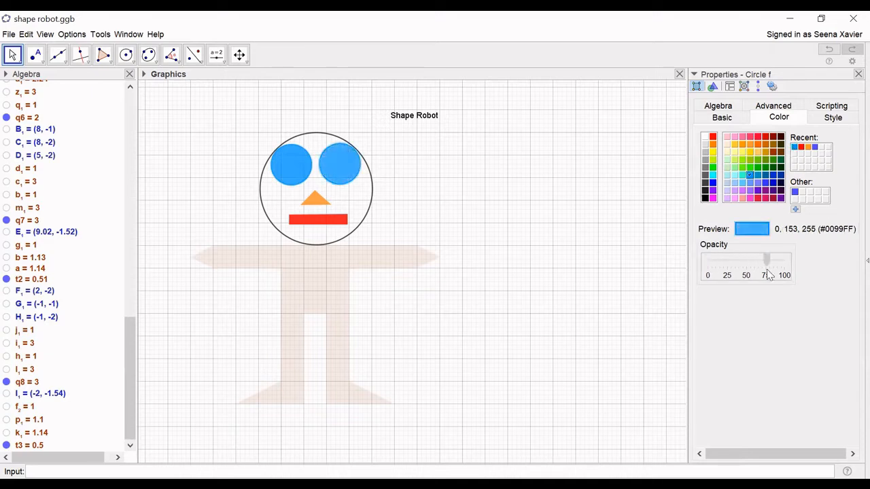
- Try the head circle c in green (0, 255, 0) at about 45 opacity, then return its opacity to 0
left_click(365, 219)
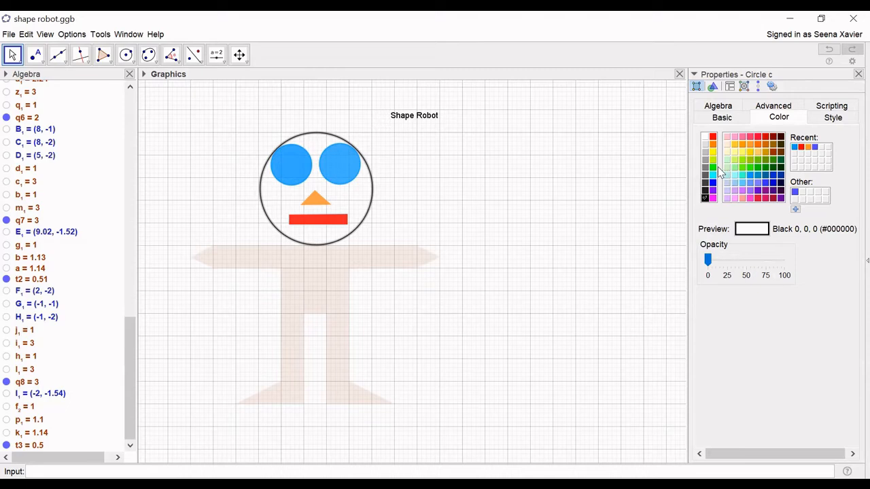
left_click(716, 164)
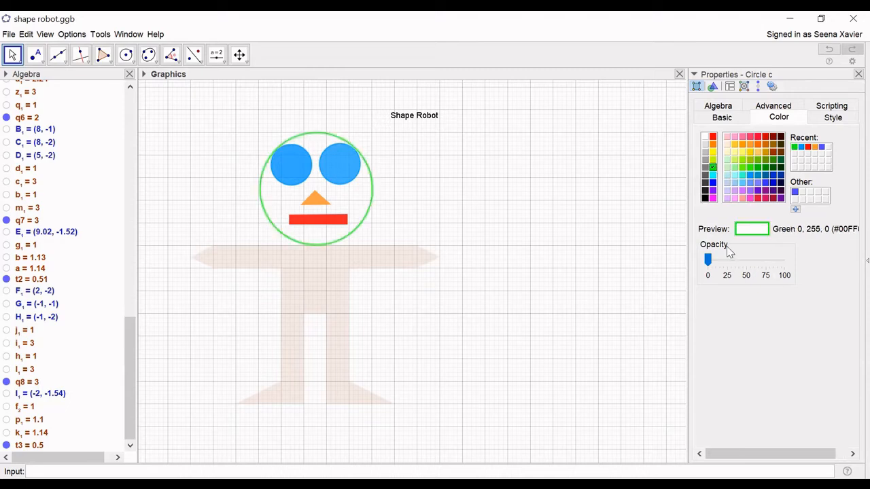
left_click_drag(709, 262, 744, 262)
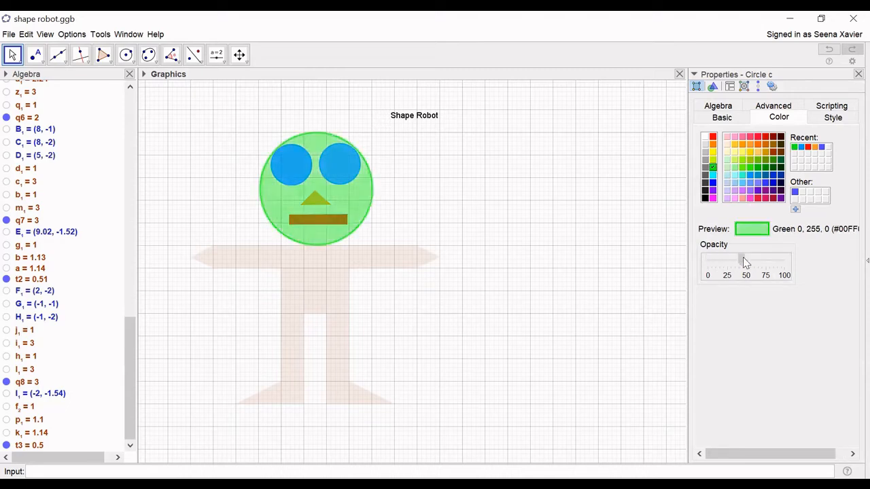
left_click_drag(744, 261, 707, 262)
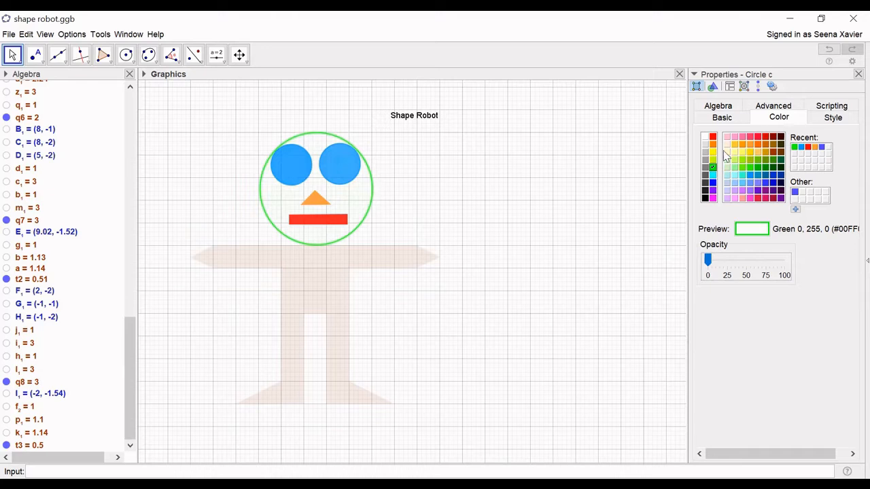
- Colour the head circle c Light Yellow and adjust its fill opacity to about 65
left_click(727, 152)
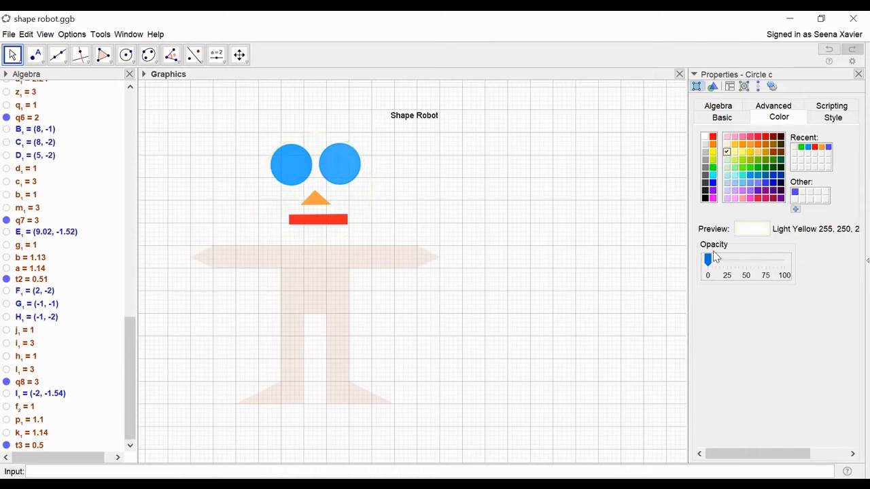
left_click_drag(708, 260, 781, 275)
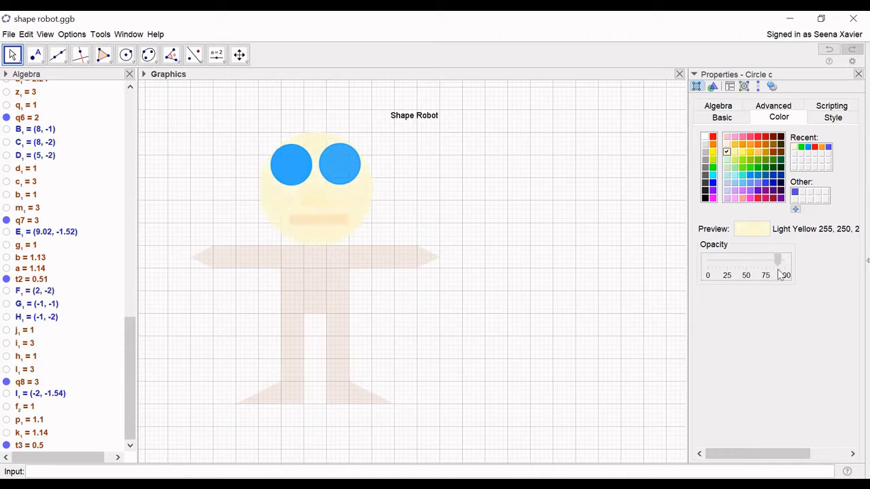
left_click_drag(781, 275, 762, 277)
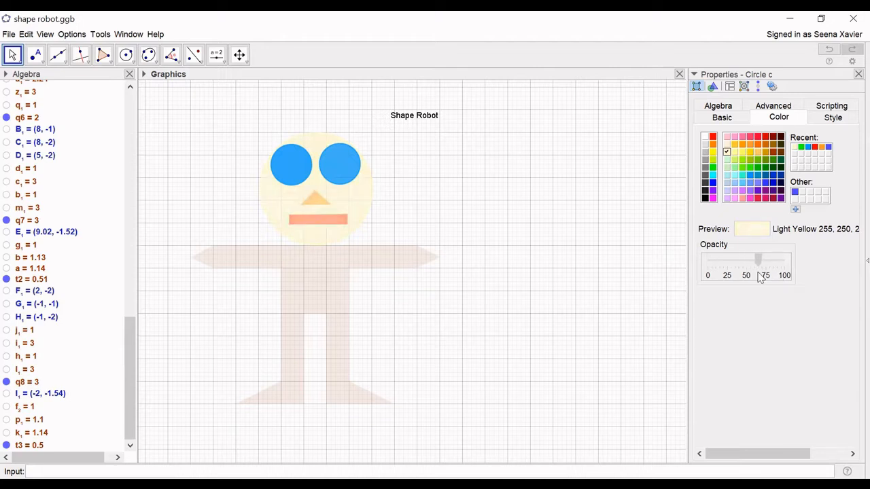
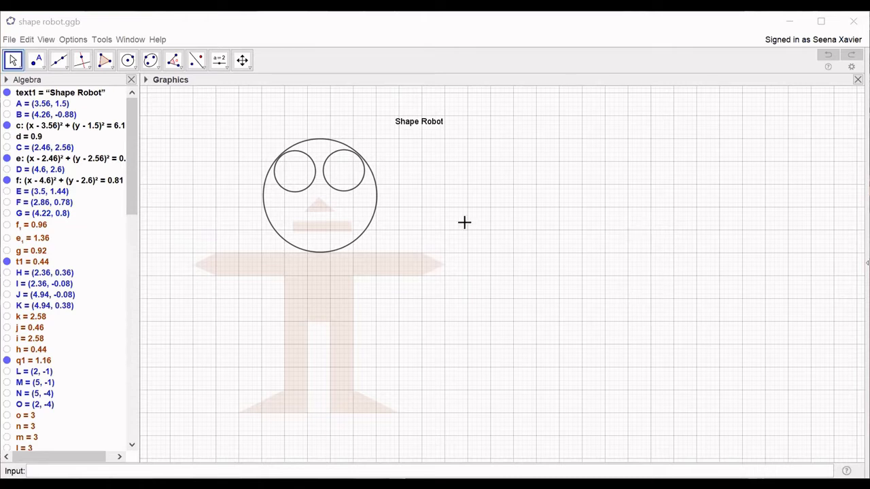
- Set the head circle c to Light Yellow (255, 250, 205) with a fill opacity of about 45
right_click(368, 227)
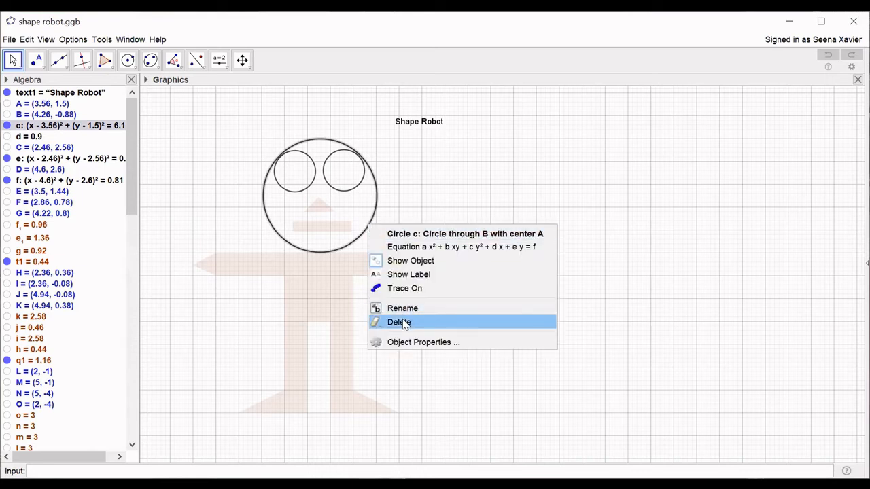
left_click(401, 343)
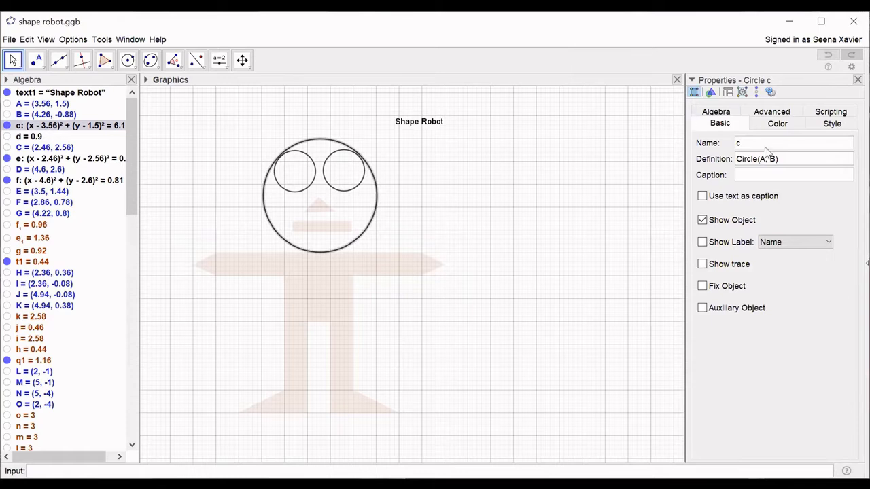
left_click(775, 125)
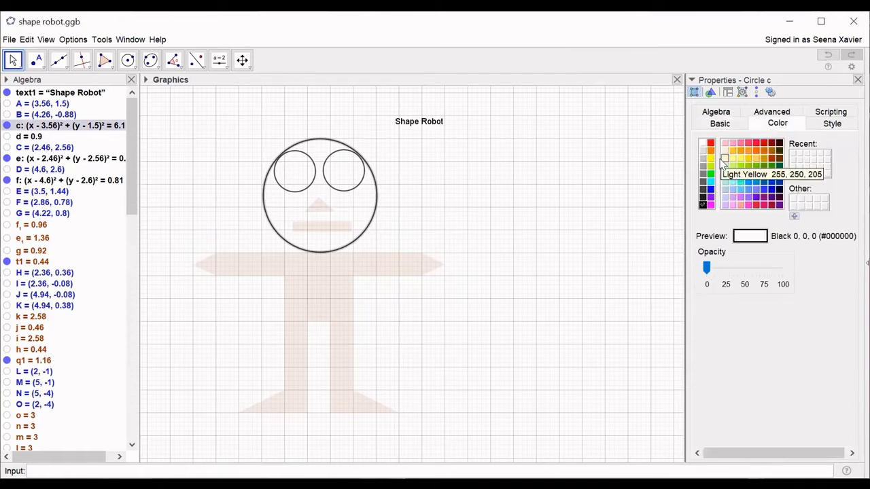
left_click(725, 158)
left_click_drag(707, 268, 741, 268)
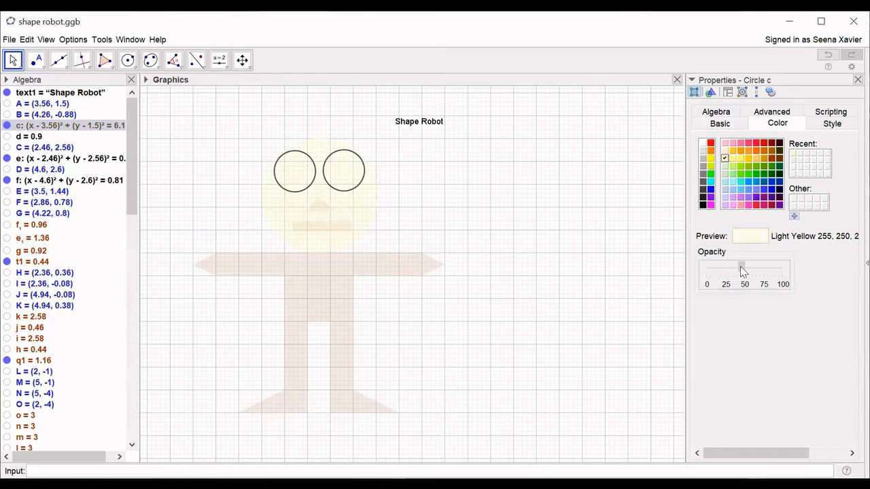
- Set the nose triangle t1 to Orange (255, 127, 0) with an opacity of 100
double_click(315, 207)
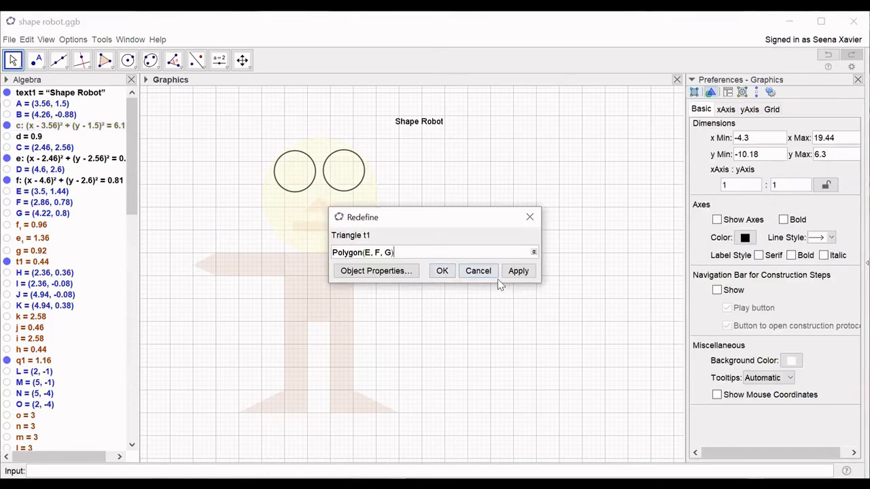
left_click(479, 271)
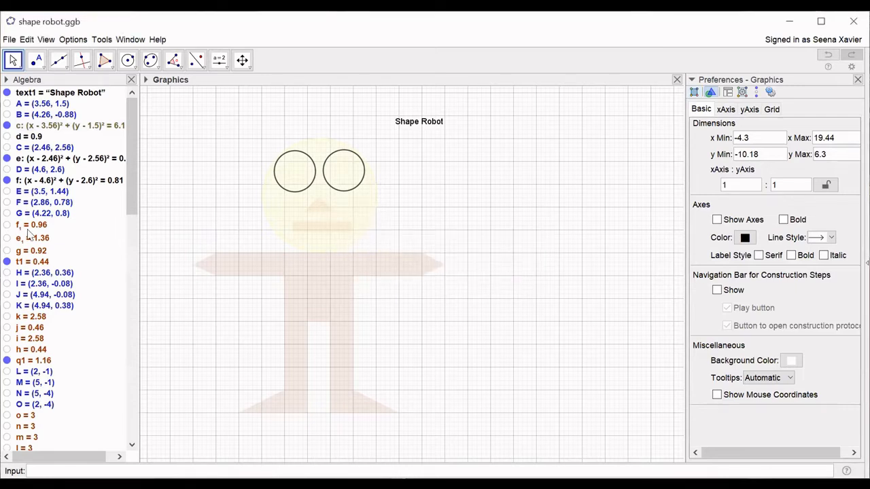
right_click(32, 264)
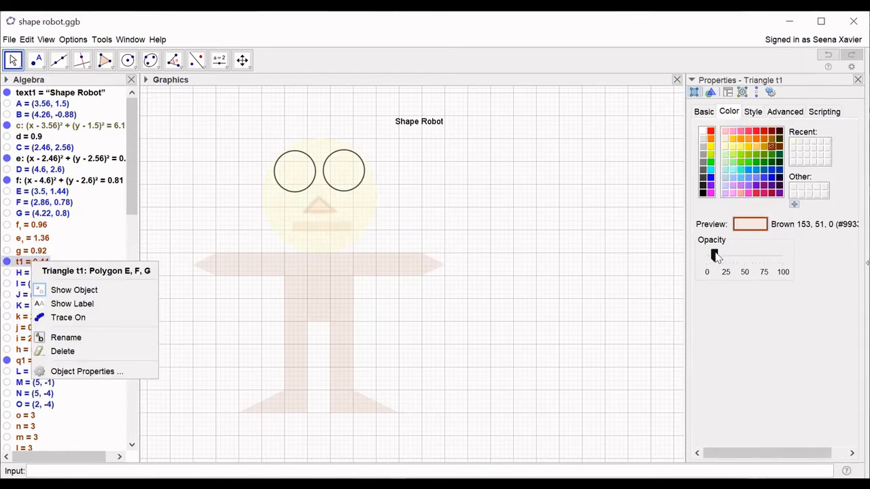
left_click(711, 138)
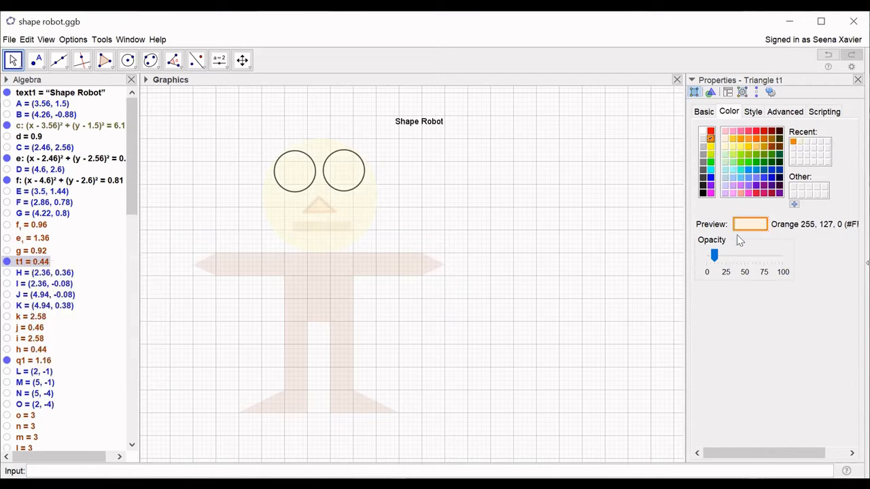
left_click(714, 255)
left_click_drag(710, 259, 792, 258)
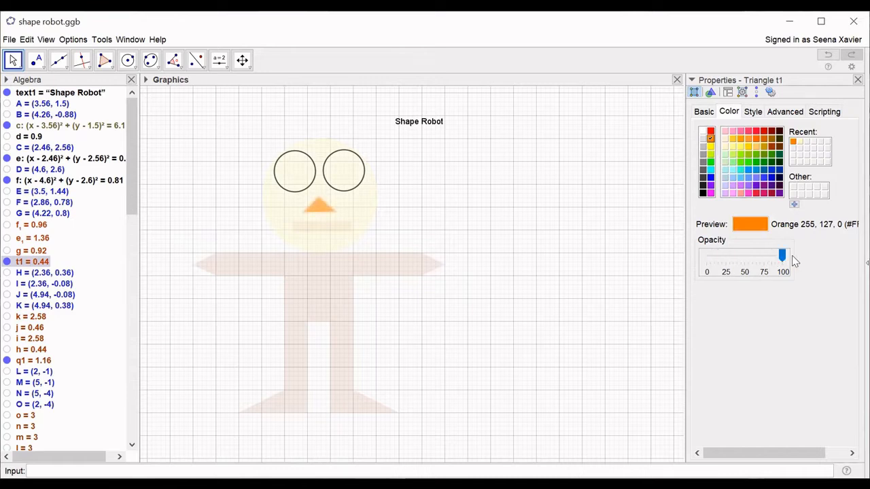
- Set the mouth rectangle q1 to Red (255, 0, 0) with an opacity of about 95
right_click(29, 365)
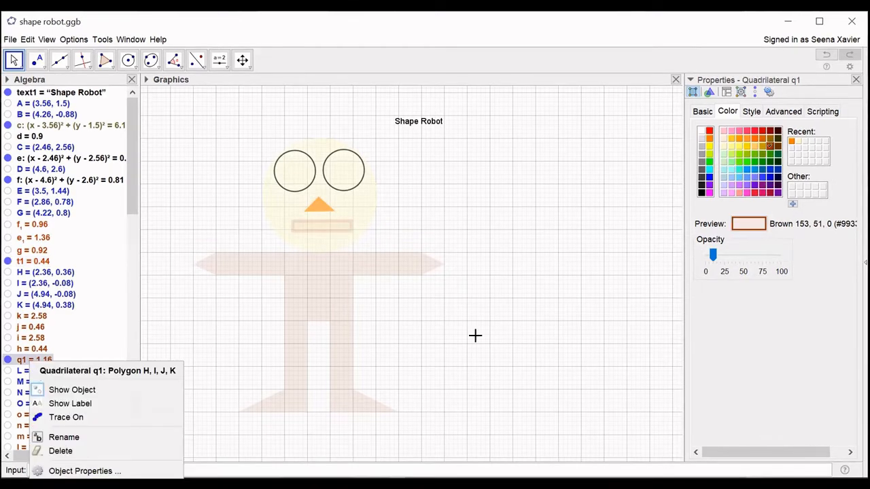
left_click_drag(715, 256, 779, 256)
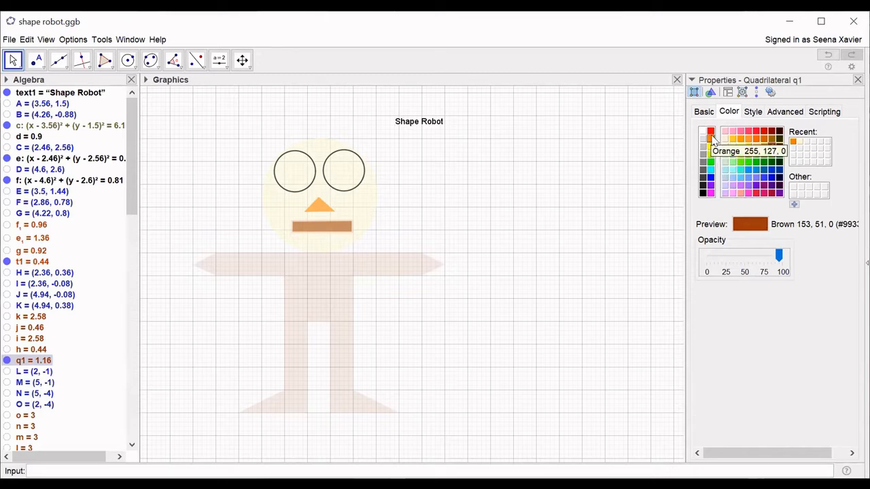
left_click(710, 132)
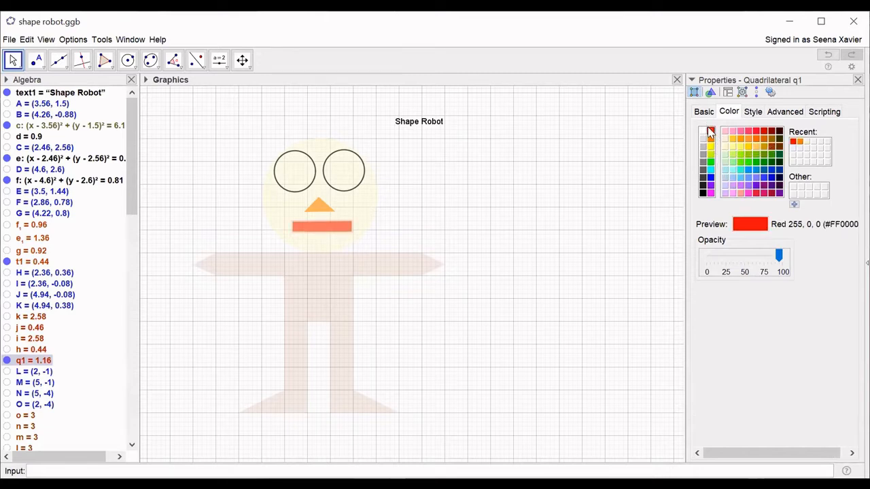
- Colour the eye circles e and f blue (0, 153, 255), with opacity 100 for e and about 95 for f
left_click(298, 190)
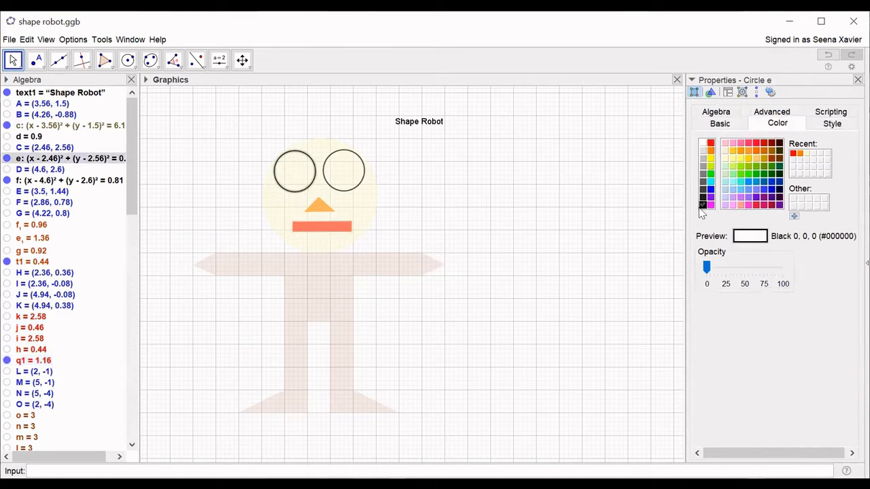
left_click(751, 184)
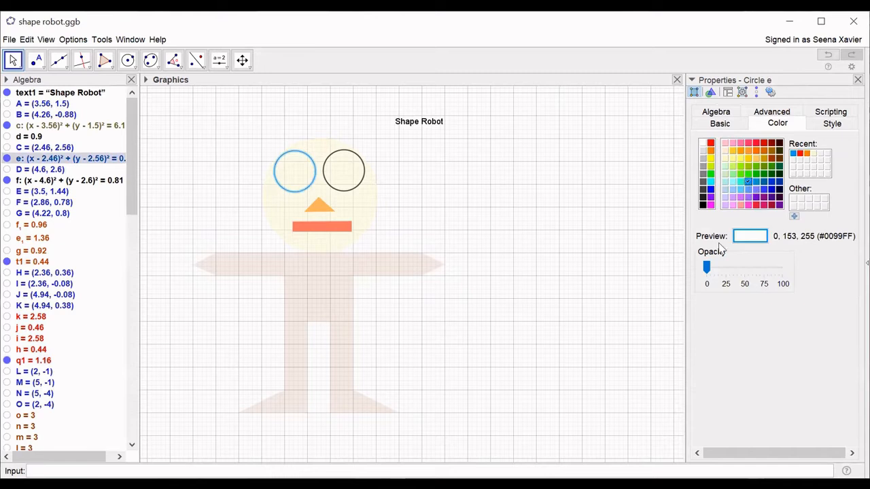
left_click_drag(707, 270, 782, 269)
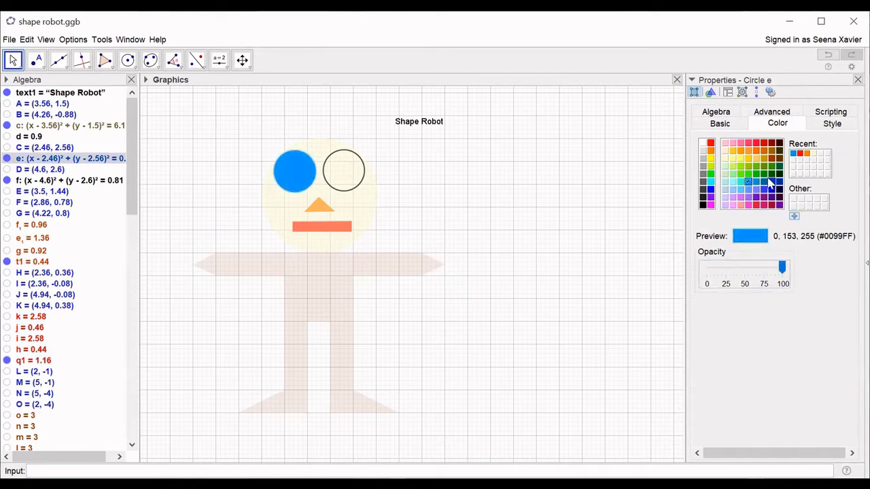
left_click(360, 180)
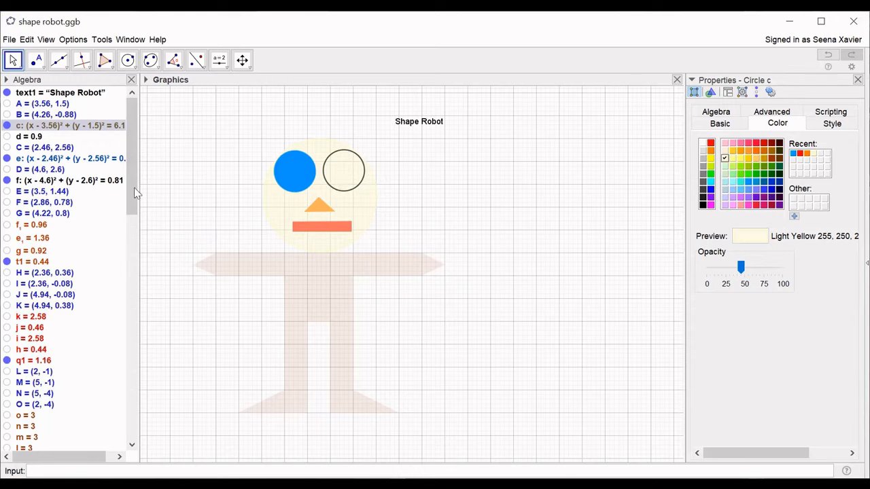
right_click(28, 182)
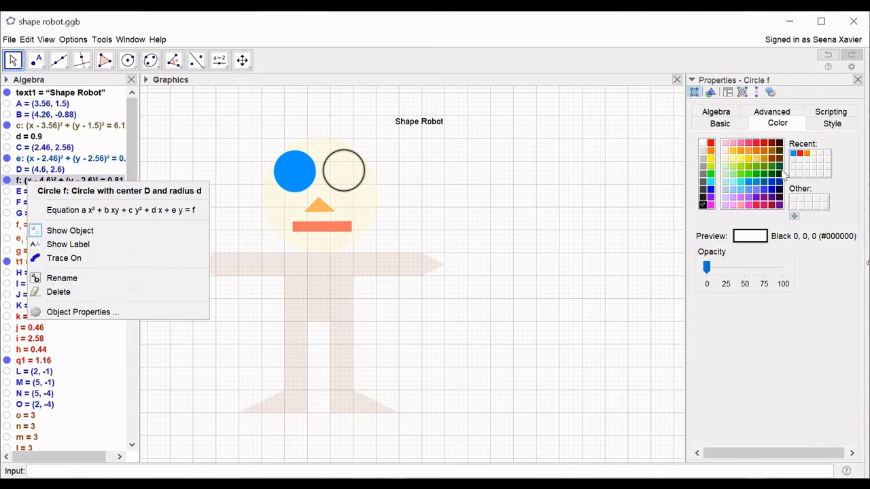
left_click(794, 153)
left_click_drag(707, 269, 779, 269)
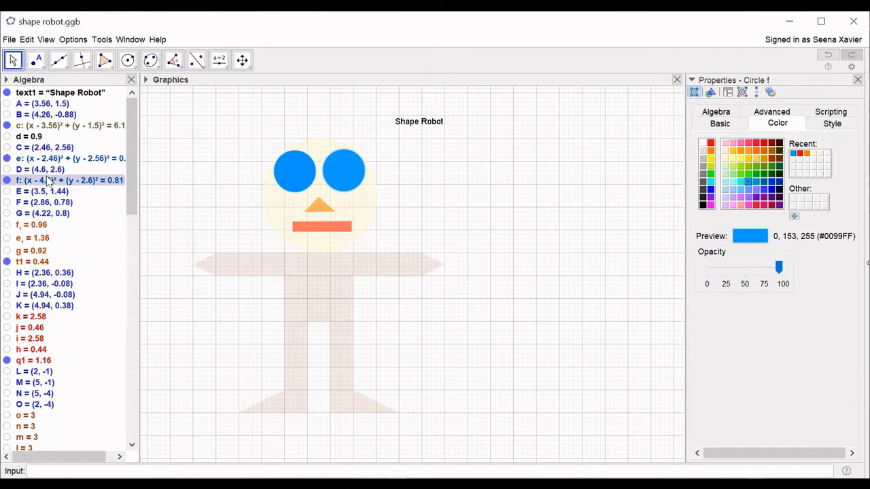
- Recolour the head circle c to yellow (255, 255, 102), keeping its fill opacity at about 45
left_click(61, 126)
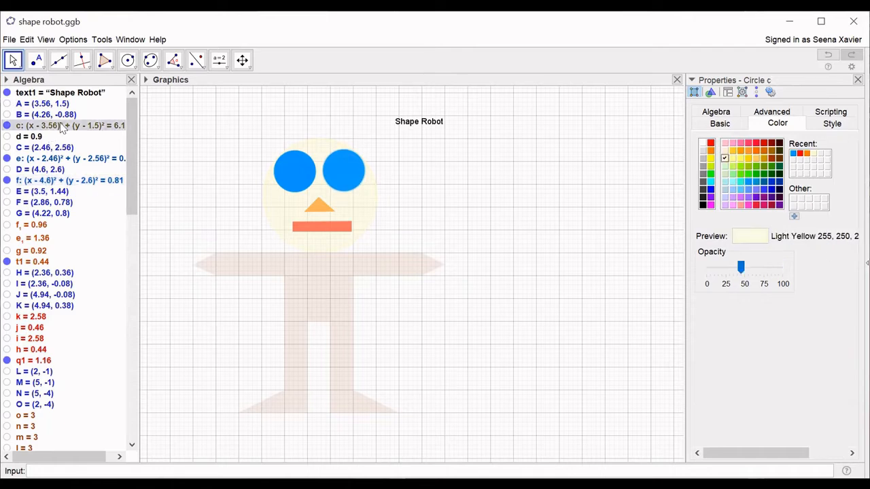
left_click(741, 267)
left_click_drag(753, 272, 759, 272)
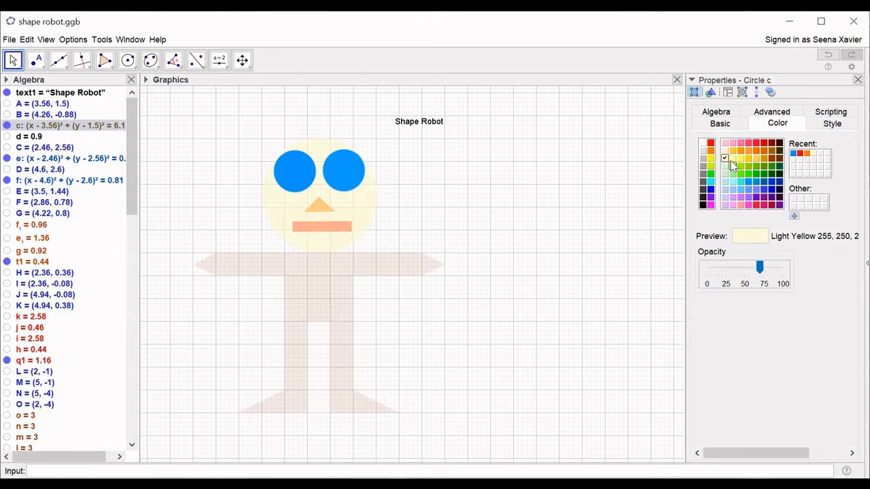
left_click(732, 163)
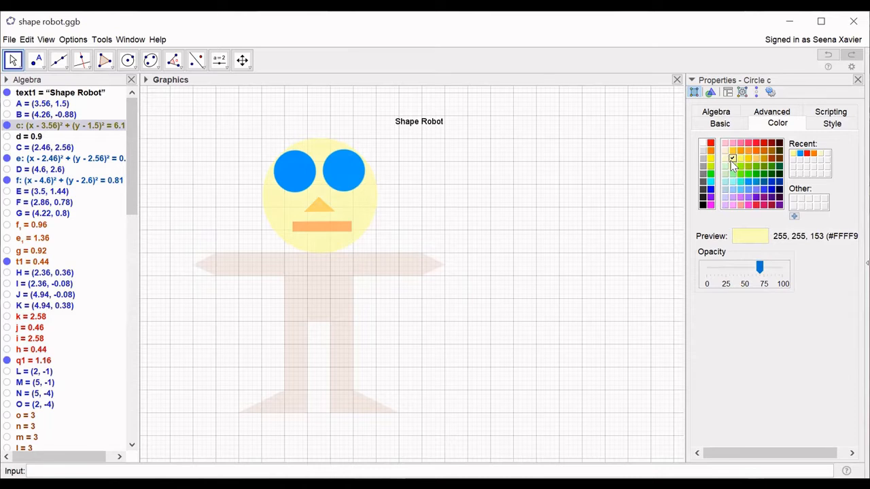
left_click(741, 161)
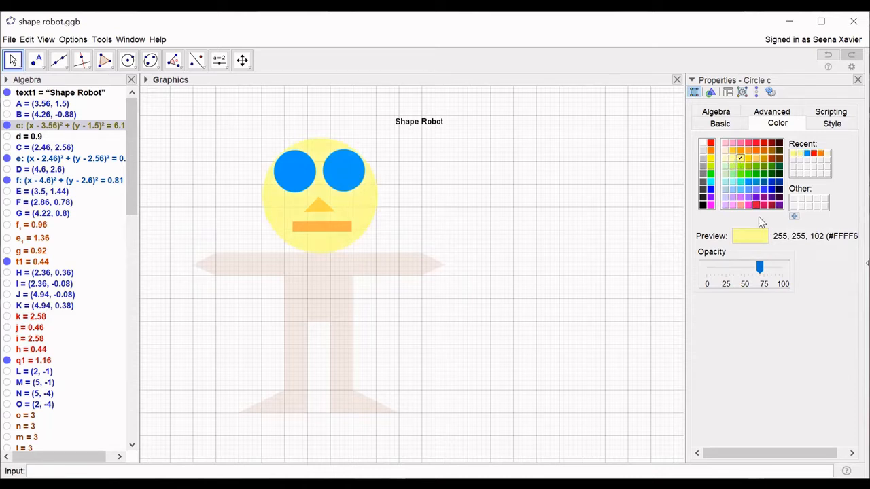
left_click_drag(760, 266, 742, 271)
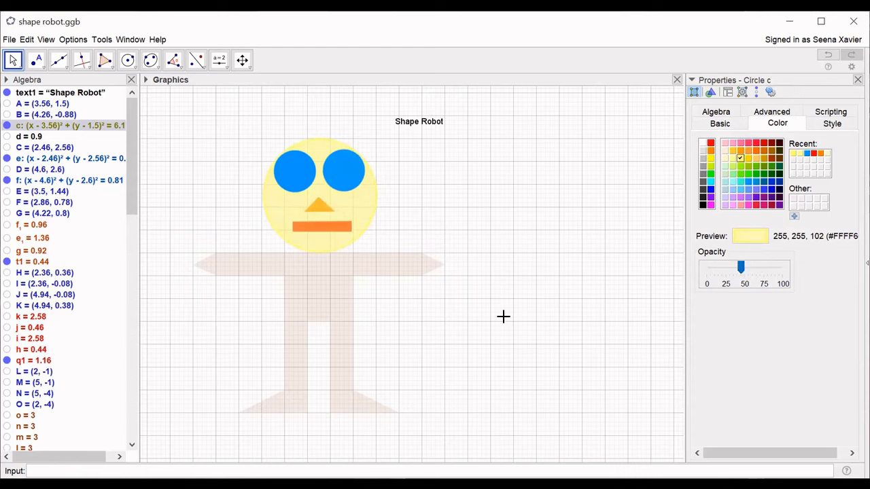
- Colour arm rectangle q8 red (255, 0, 51) and arm rectangle q7 Red (255, 0, 0), both at opacity 100
left_click(257, 266)
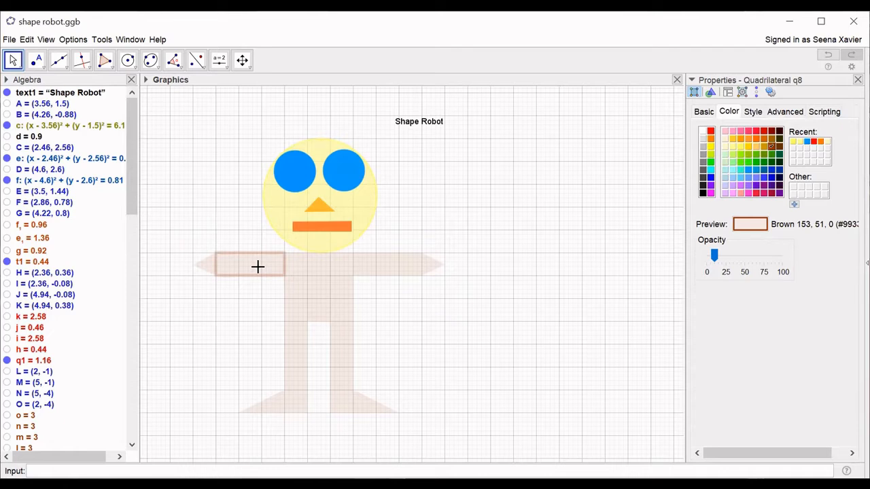
left_click(756, 130)
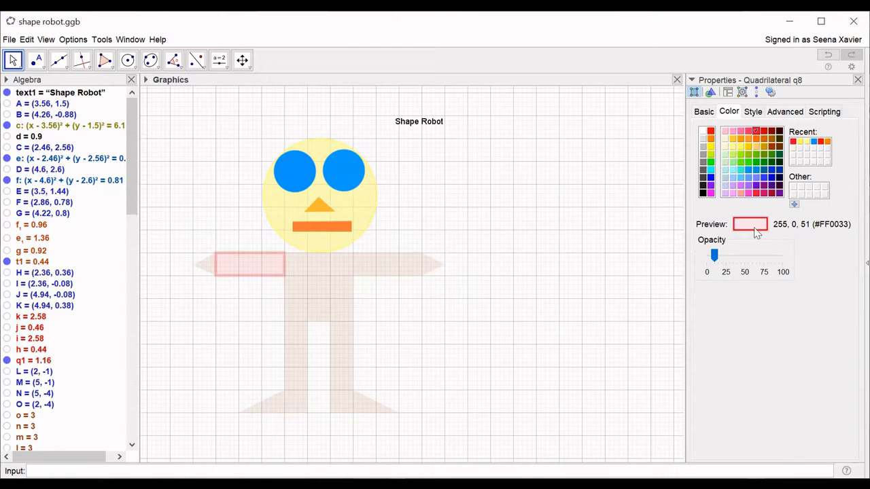
left_click_drag(713, 255, 795, 262)
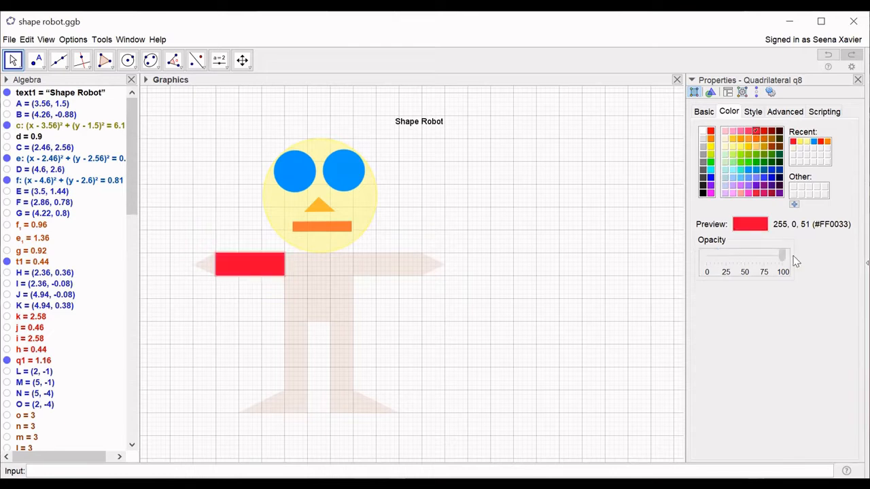
left_click(369, 259)
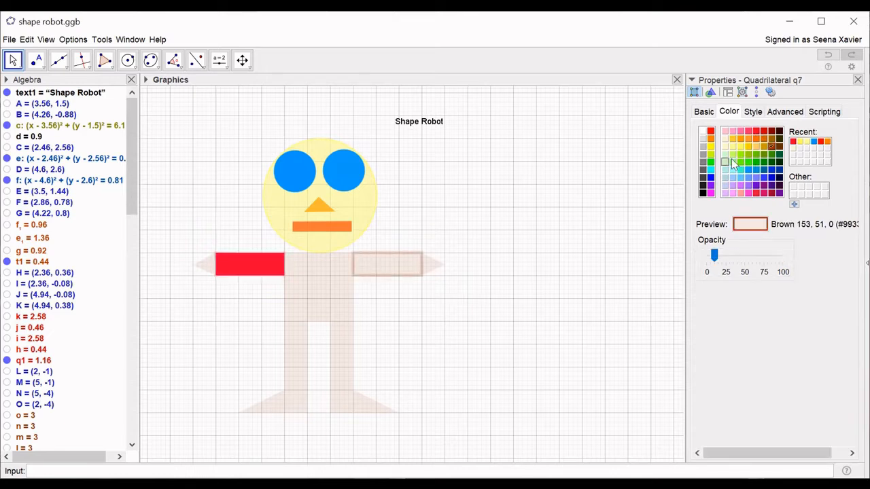
left_click(711, 132)
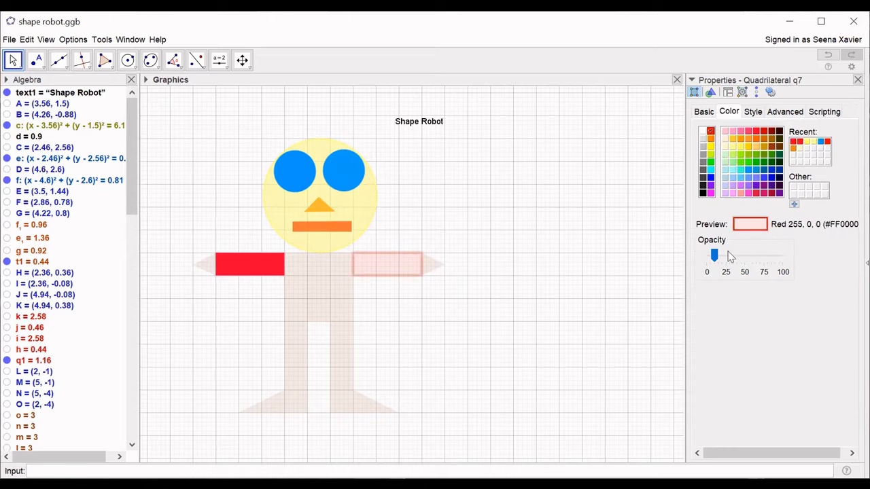
left_click_drag(714, 257, 782, 256)
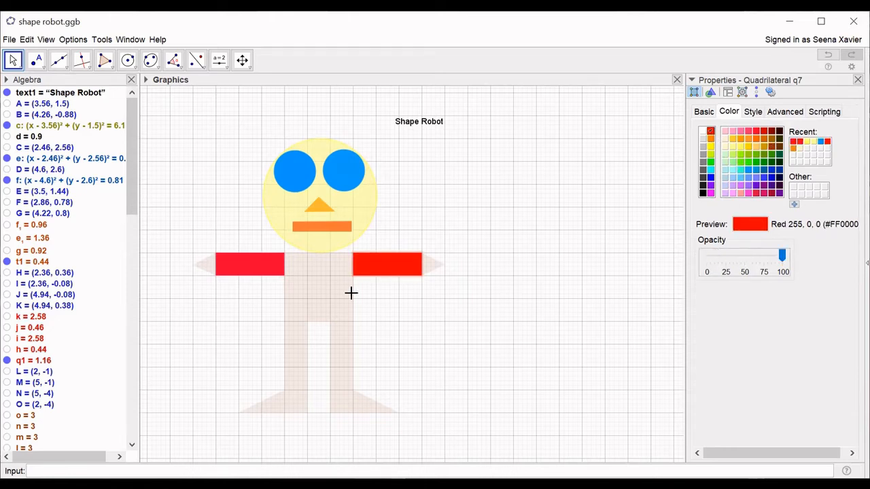
- Colour the hand triangles t3 and t2 green (51, 153, 0) with an opacity of 100
left_click(206, 264)
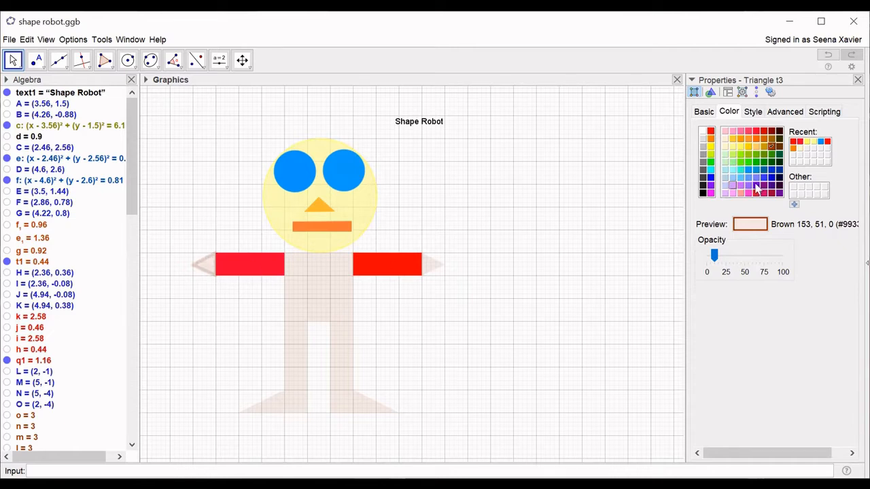
left_click(774, 155)
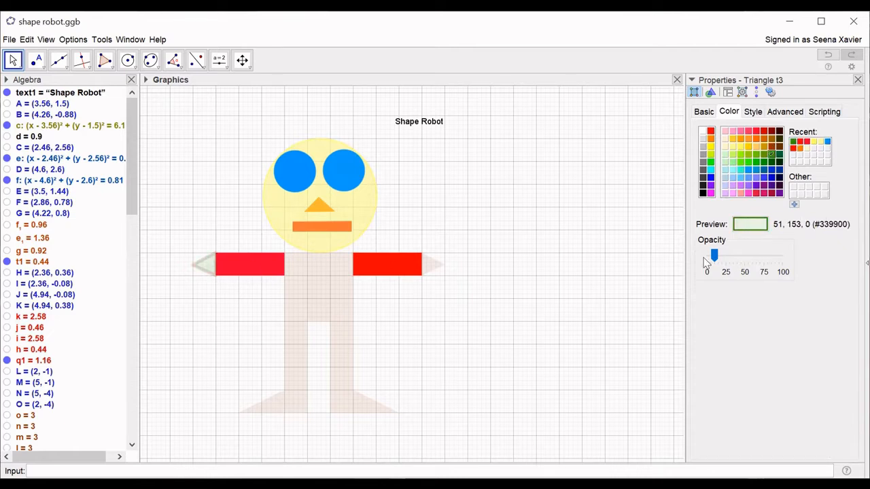
left_click_drag(714, 255, 782, 256)
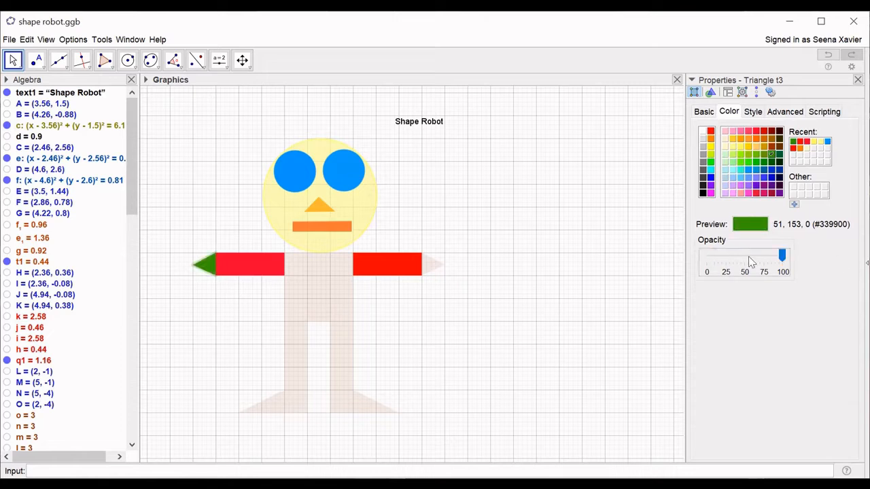
left_click(435, 272)
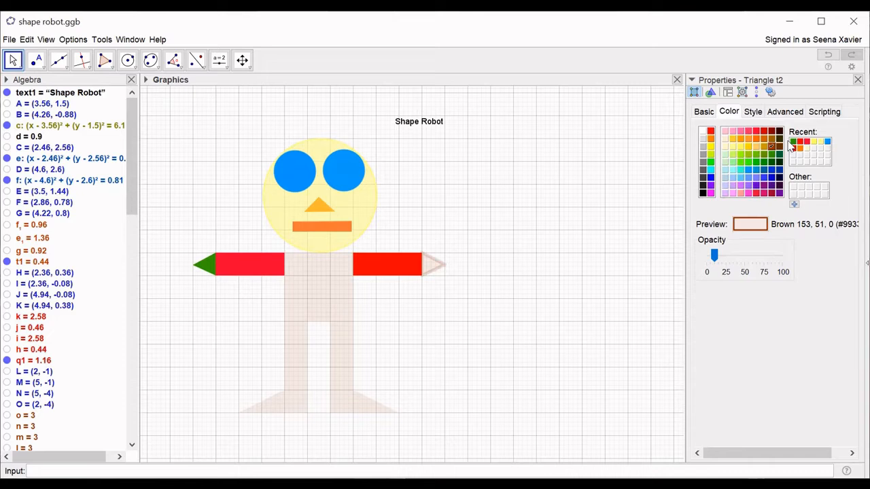
left_click(793, 142)
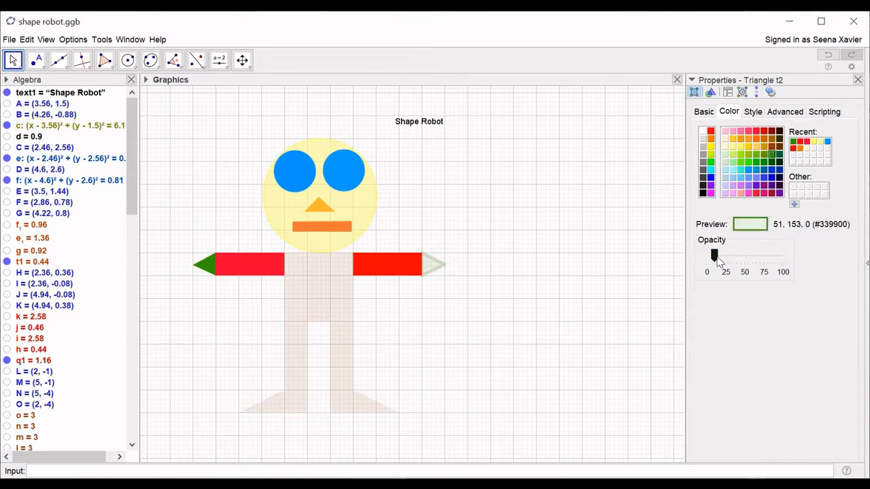
left_click_drag(714, 256, 806, 259)
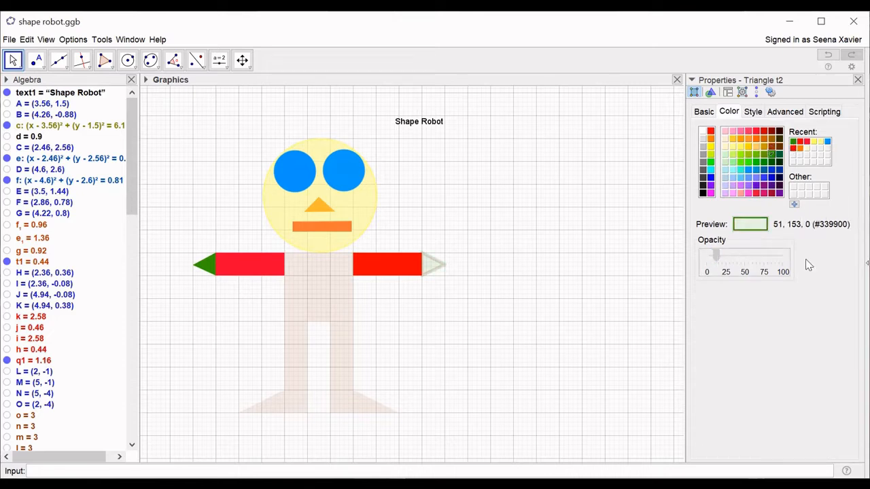
- Set the body square q2 to Blue (0, 0, 255) with an opacity of 100
left_click(324, 283)
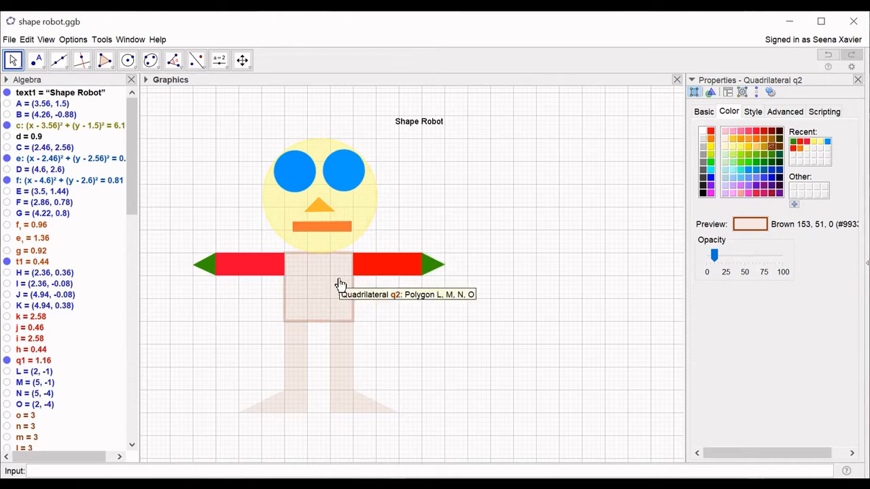
left_click(711, 177)
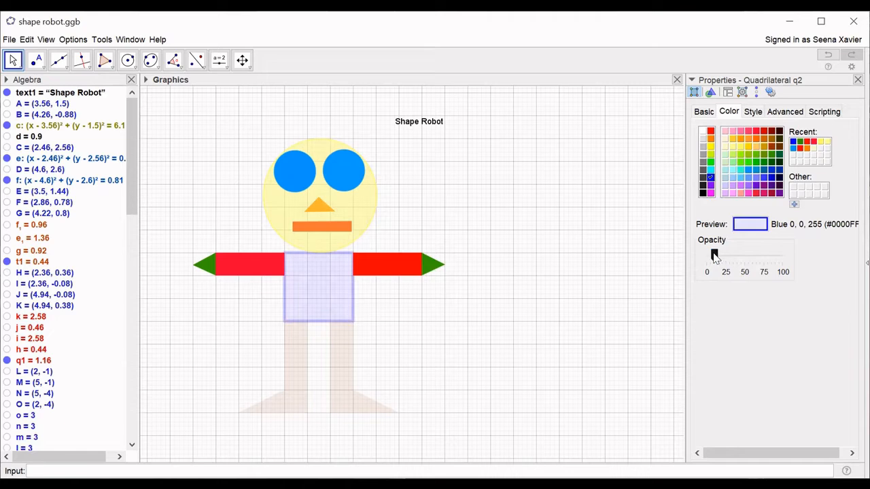
left_click_drag(714, 253, 843, 260)
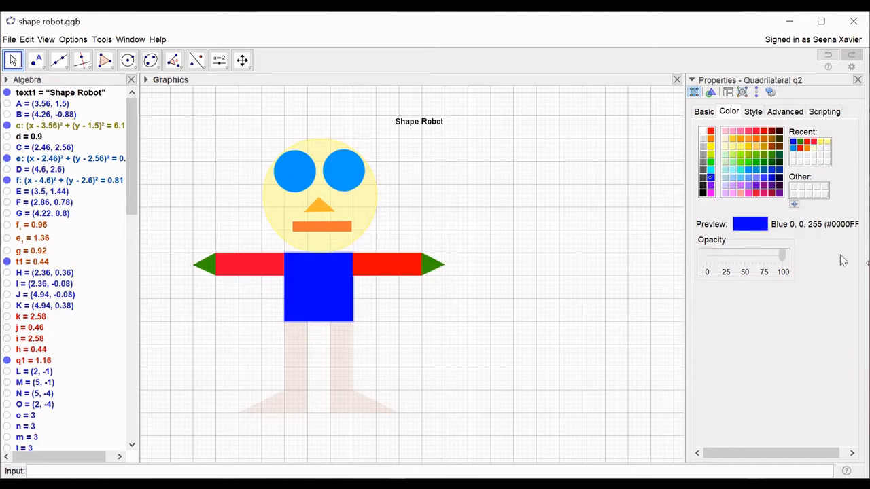
- Try Magenta (255, 0, 255) on the body square q2, then recolour it green (0, 204, 0)
left_click(299, 361)
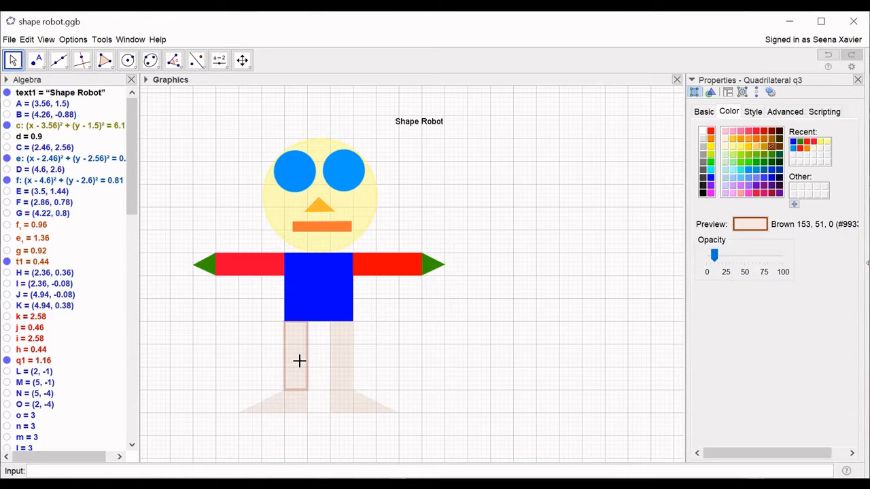
left_click(333, 280)
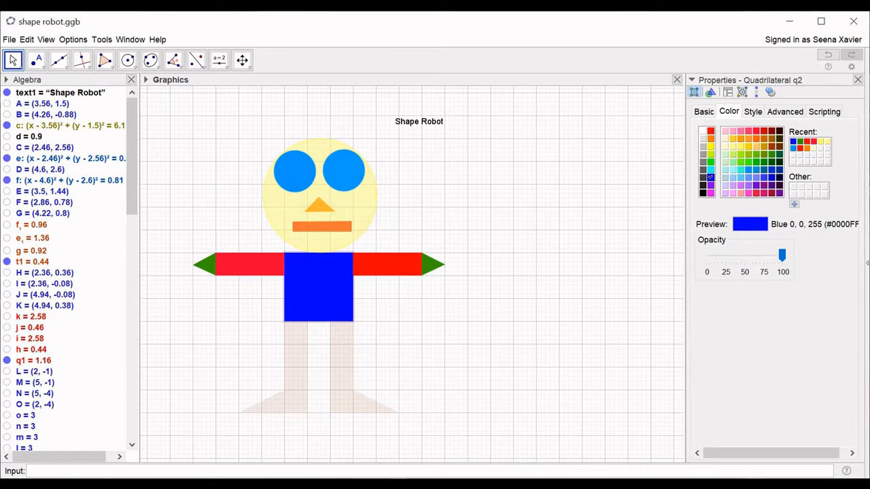
left_click(711, 192)
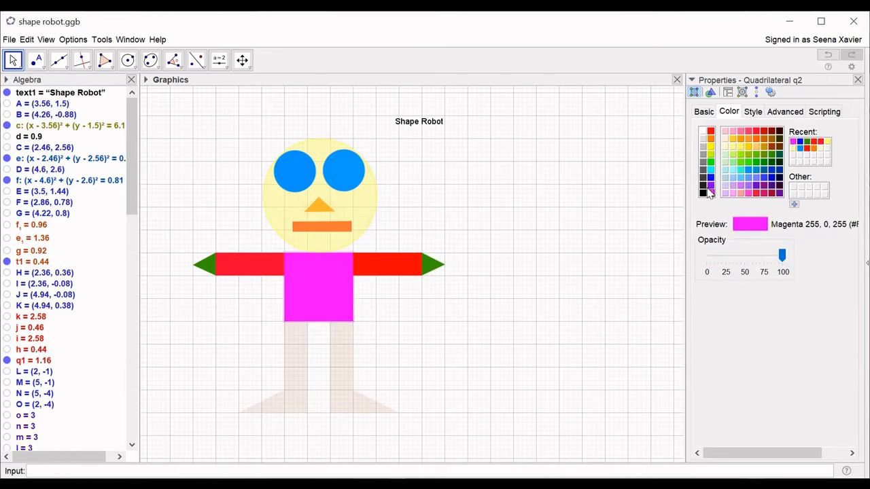
left_click(754, 167)
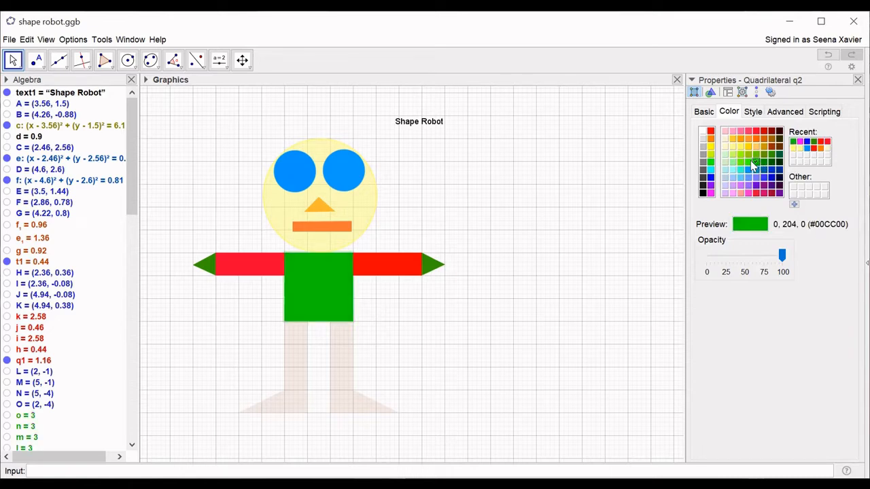
- Set leg rectangles q3 and q4 to Blue (0, 0, 255), with opacity about 75 for q3 and about 95 for q4
left_click(297, 361)
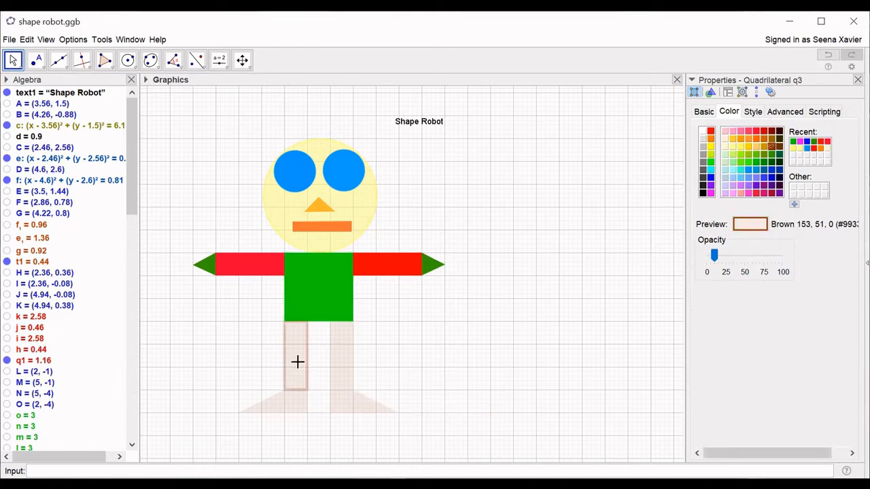
left_click(711, 178)
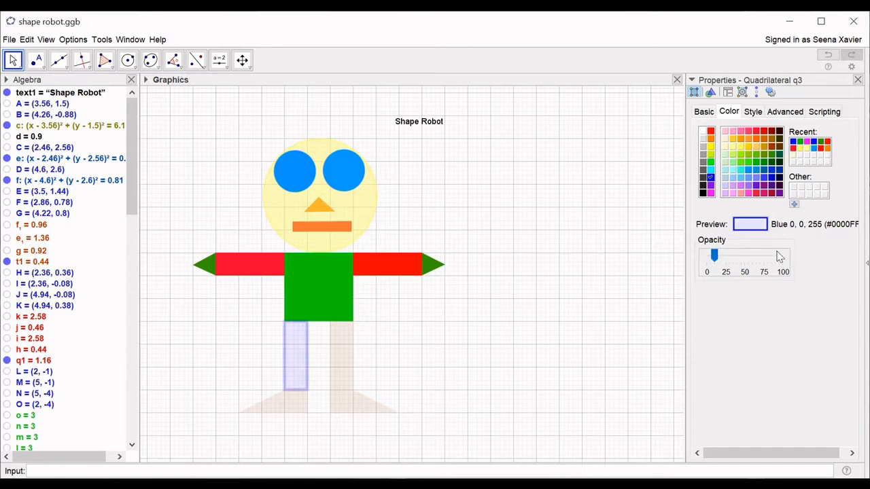
left_click_drag(713, 253, 763, 254)
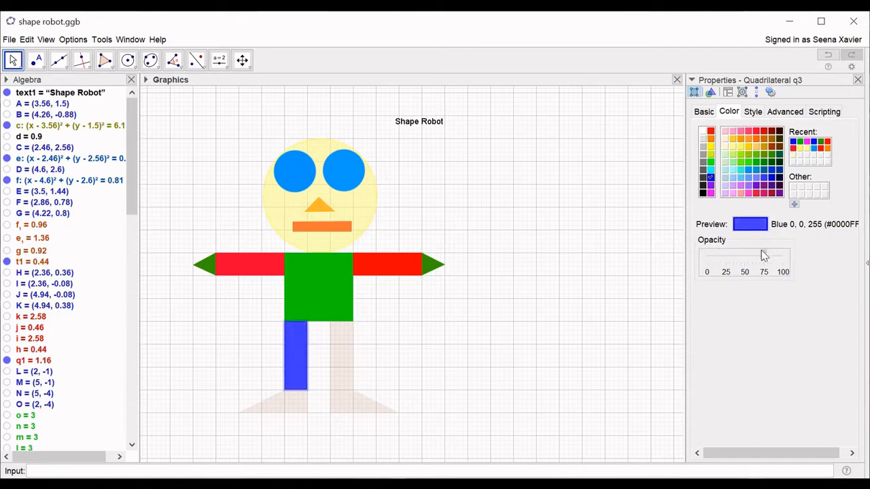
left_click(342, 365)
left_click_drag(714, 254, 782, 263)
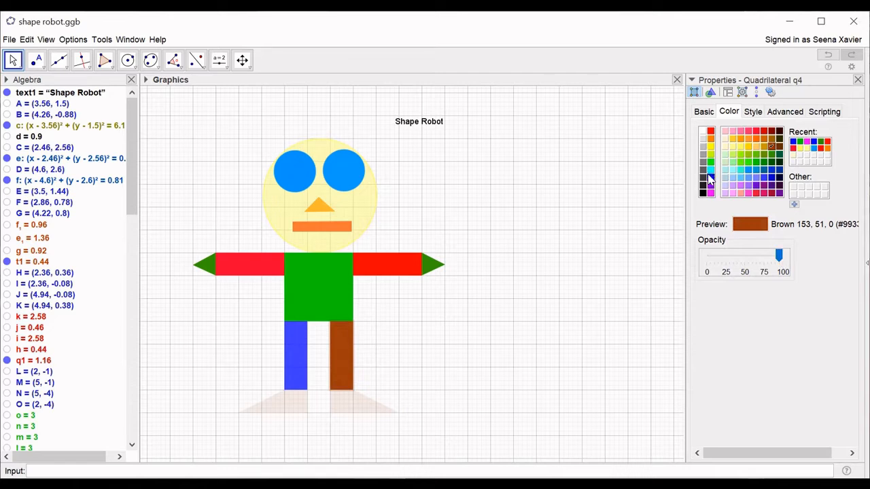
left_click(710, 177)
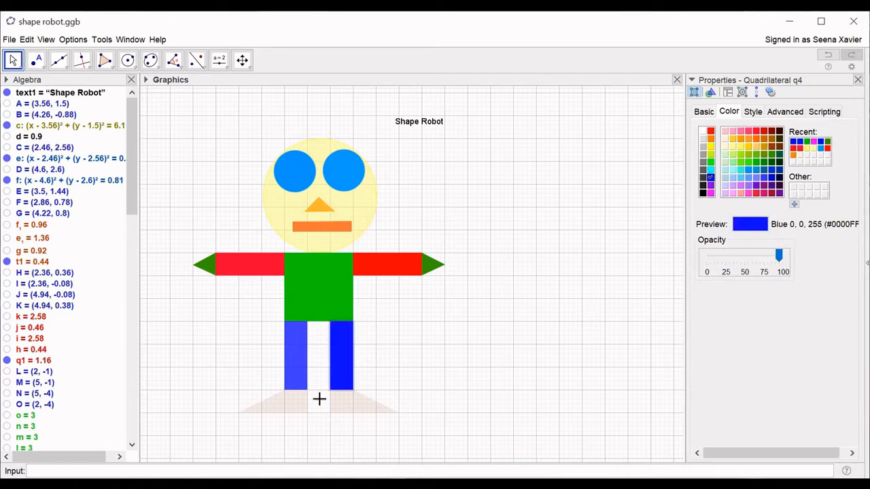
- Colour the feet q6 and q5 Magenta (255, 0, 255), with opacity about 85 for q6 and 100 for q5, and close the properties
left_click(295, 409)
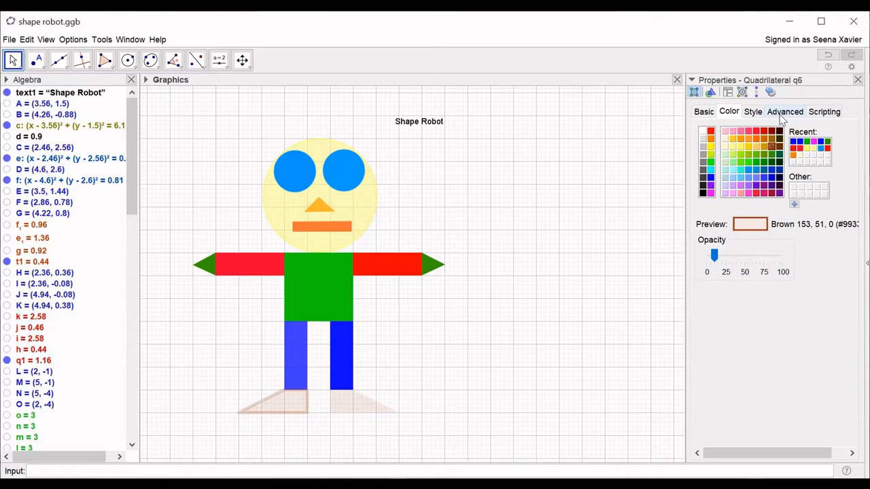
left_click(712, 193)
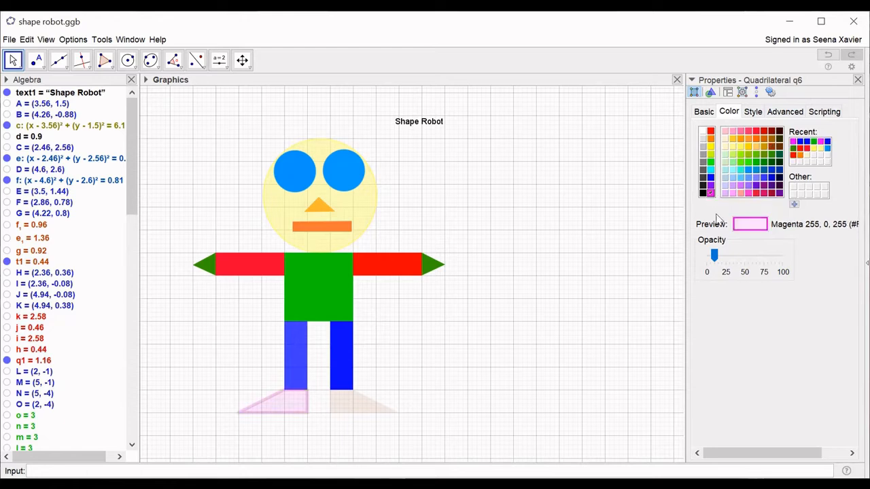
left_click_drag(714, 255, 771, 255)
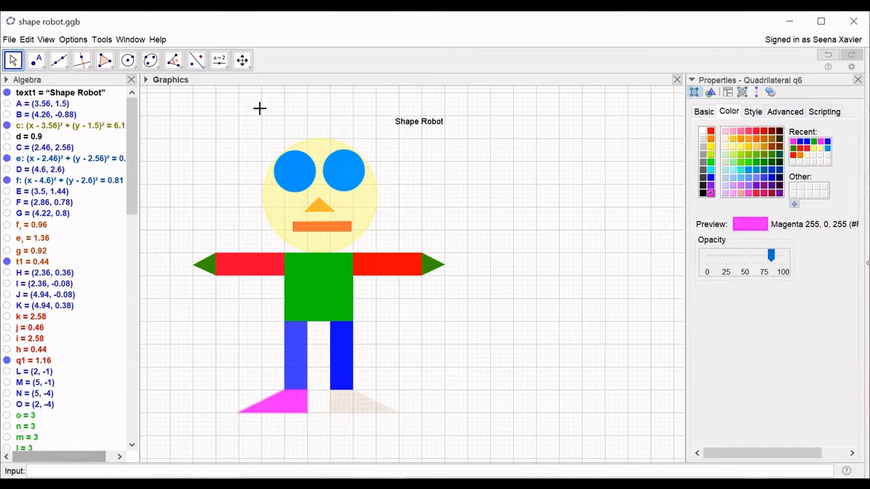
left_click(337, 408)
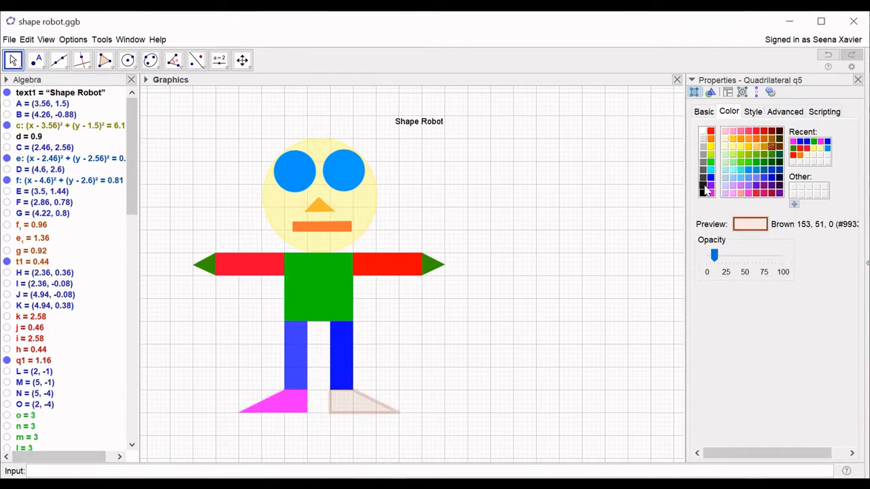
left_click(709, 194)
left_click_drag(713, 256, 797, 270)
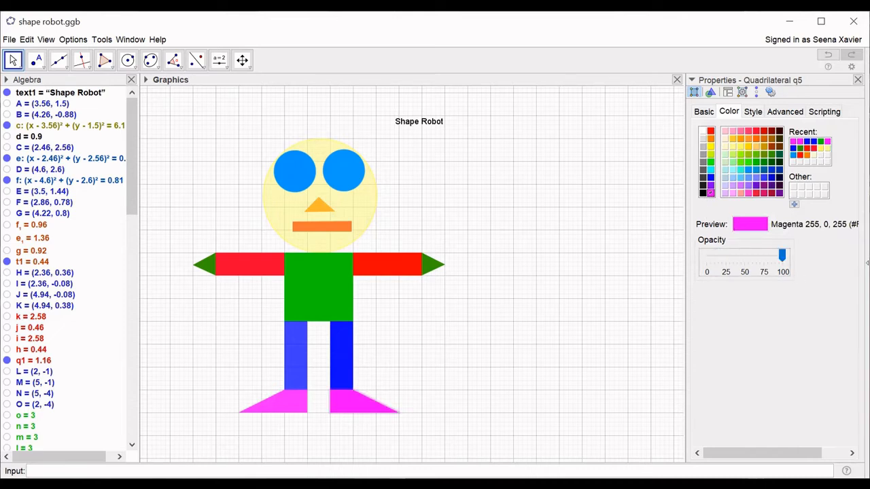
left_click(858, 79)
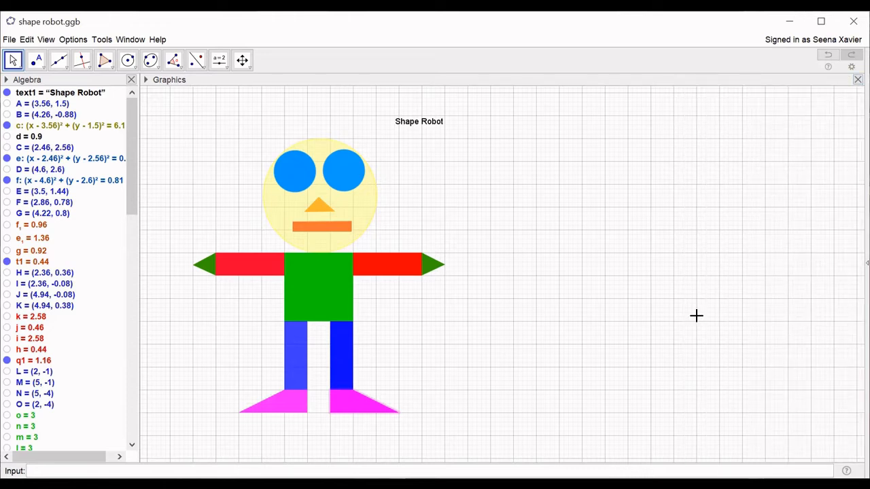
left_click(696, 315)
- Add the text "Write the number of each shape in the box below." and position it just below the title, beside the robot's head
left_click(219, 60)
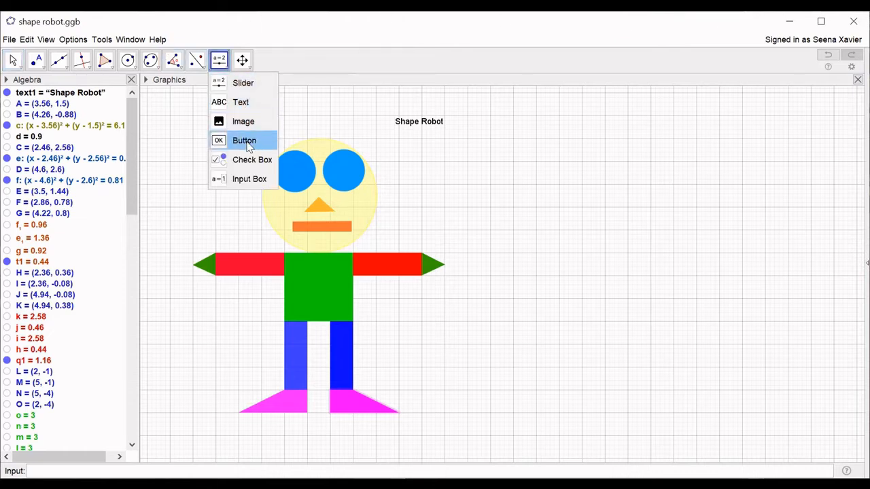
left_click(246, 102)
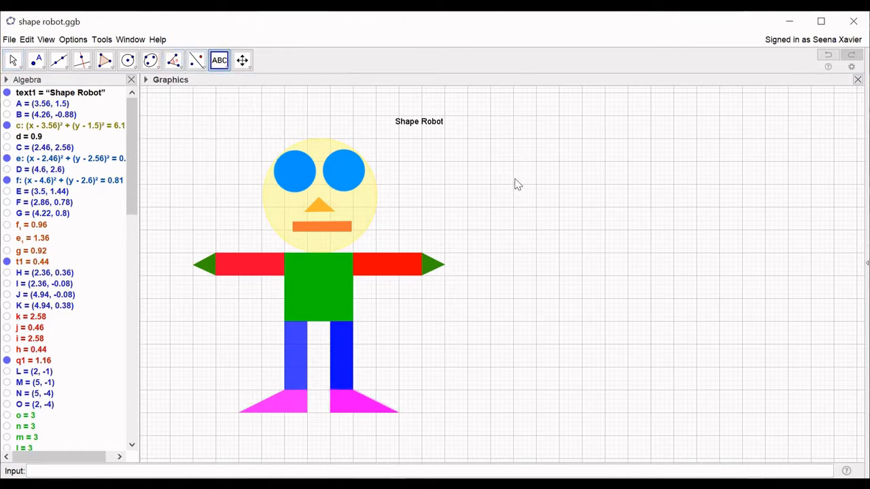
left_click(516, 183)
type("Wri")
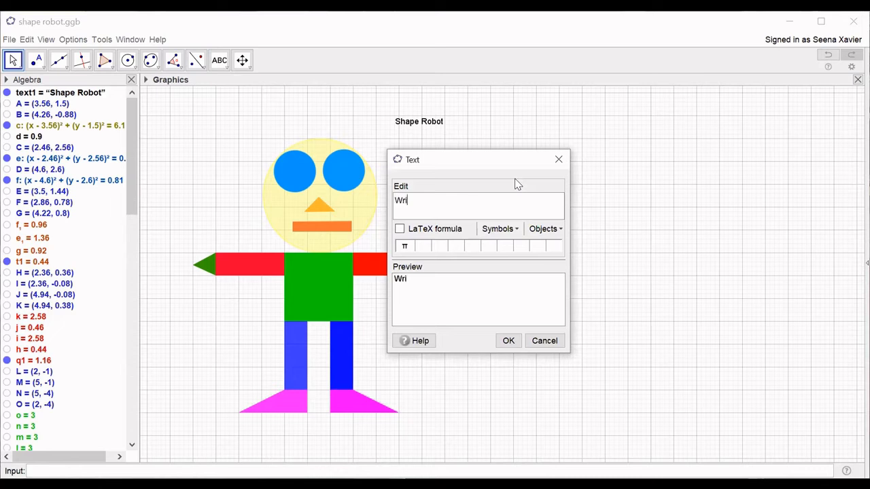
type("te the num")
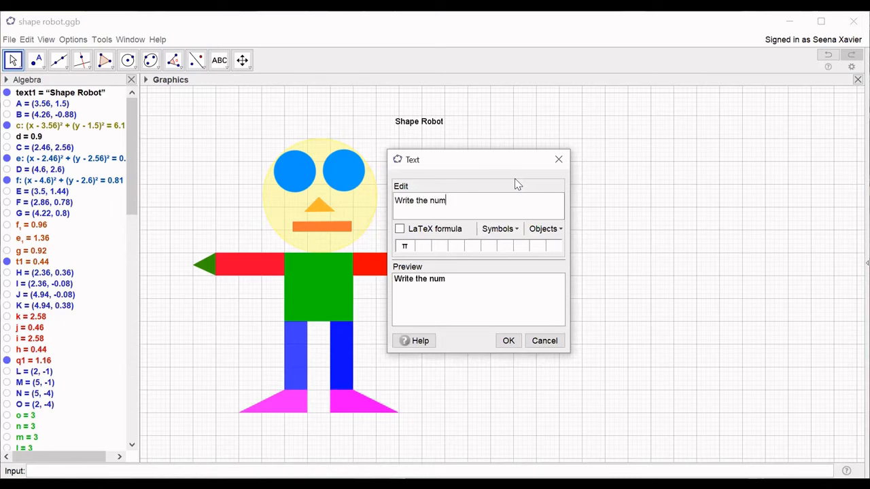
type("ber of each s")
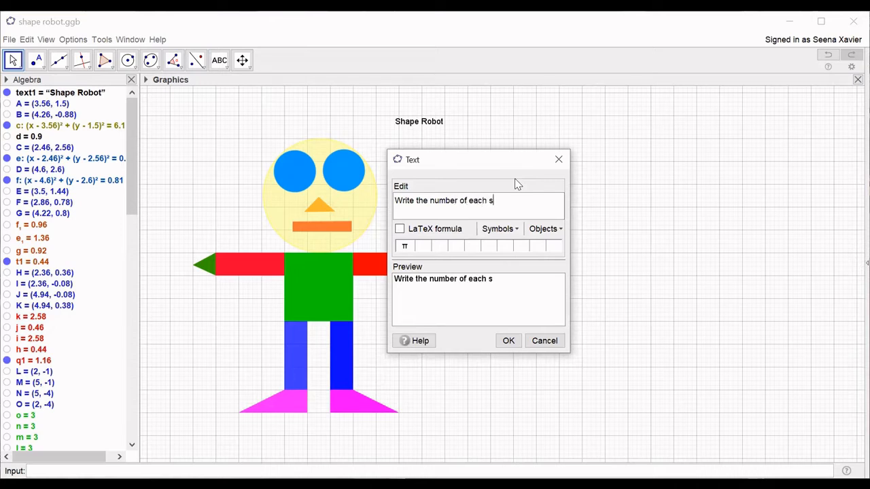
type("hape in the box below.")
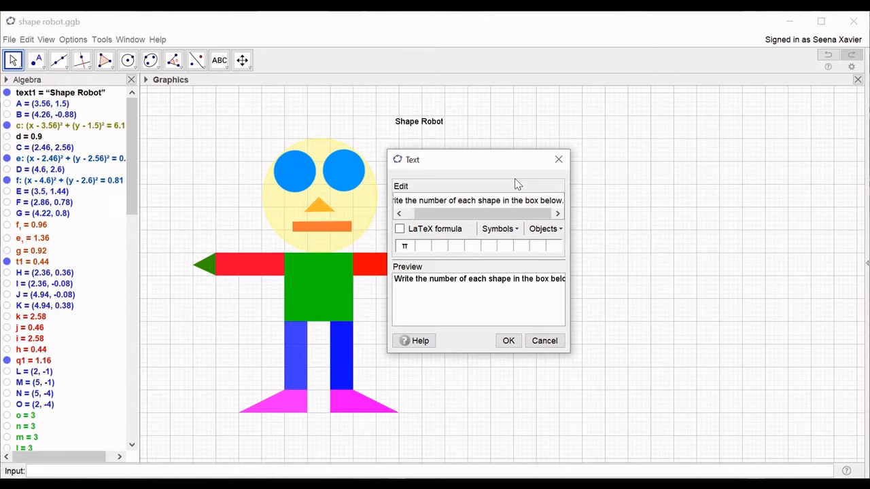
left_click(656, 251)
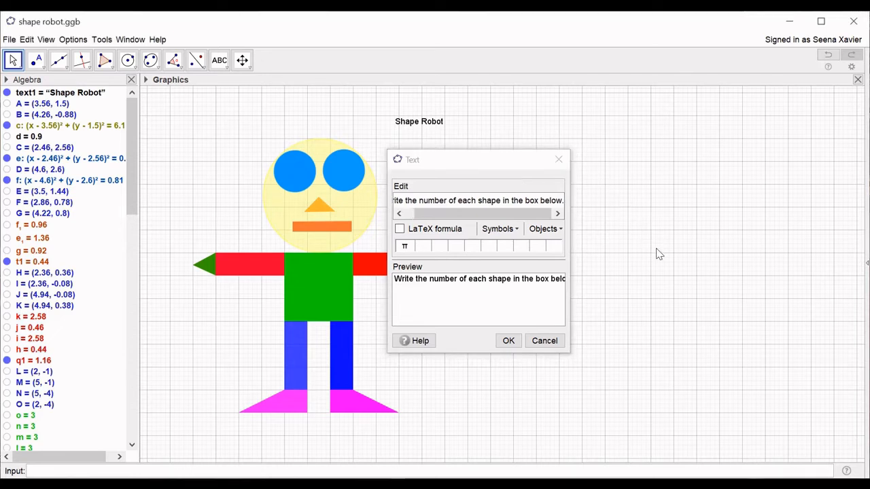
left_click(508, 341)
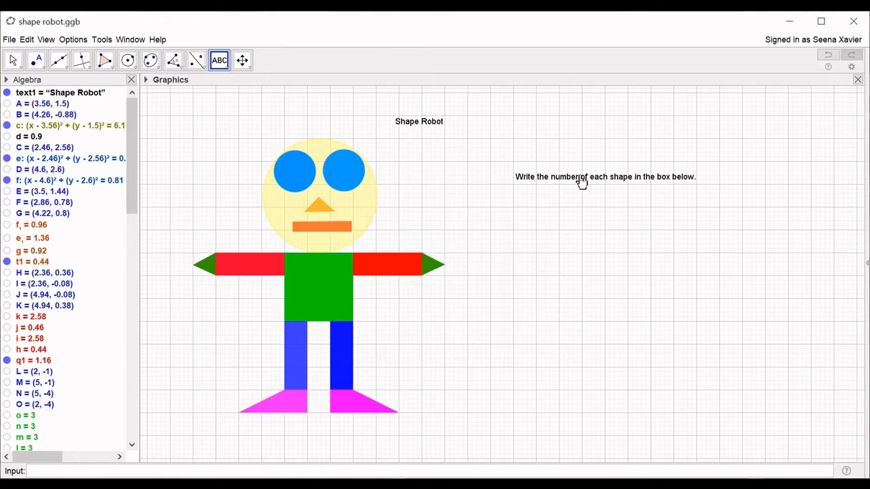
left_click_drag(536, 171, 531, 158)
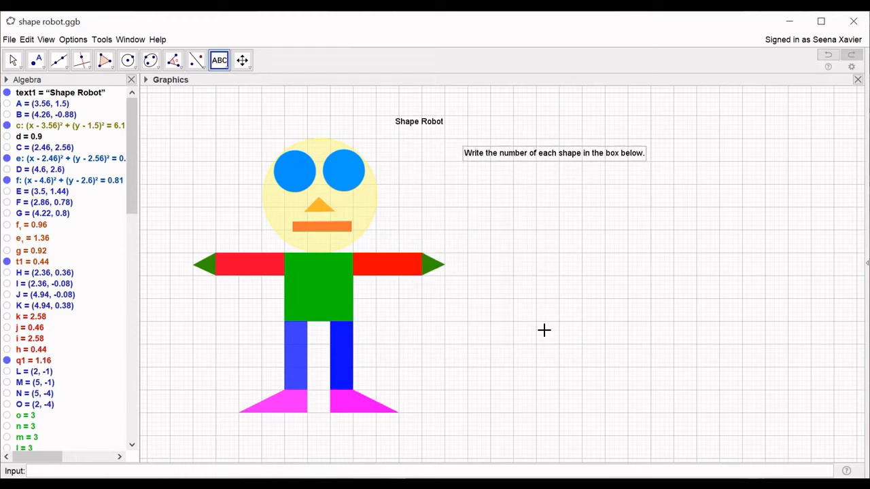
- Create a number slider U beside the instruction text with minimum 1, maximum 6 and increment 1
left_click(226, 67)
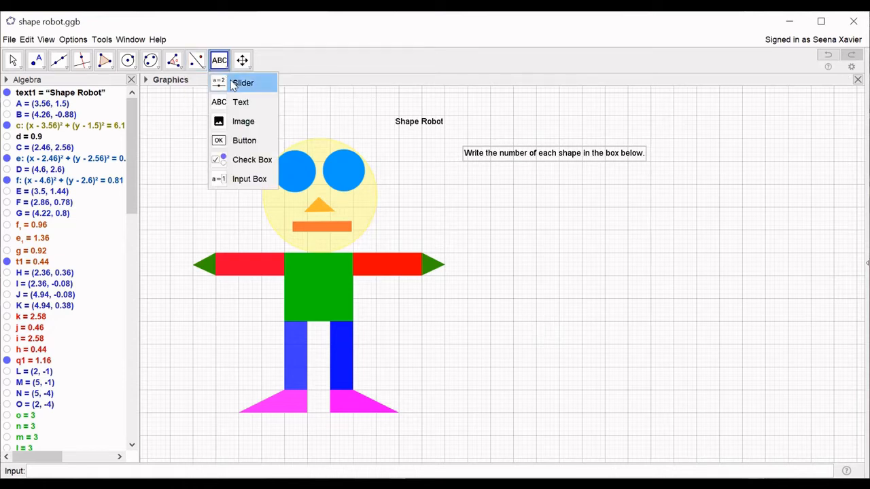
left_click(232, 83)
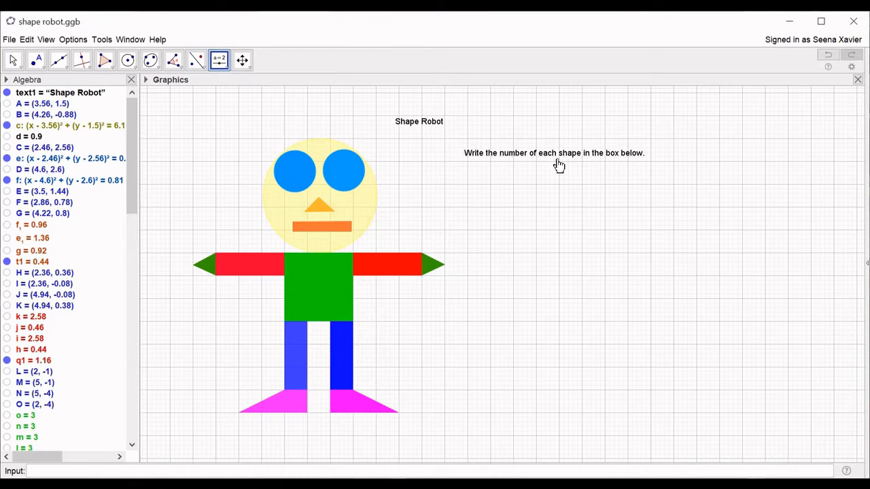
left_click(720, 153)
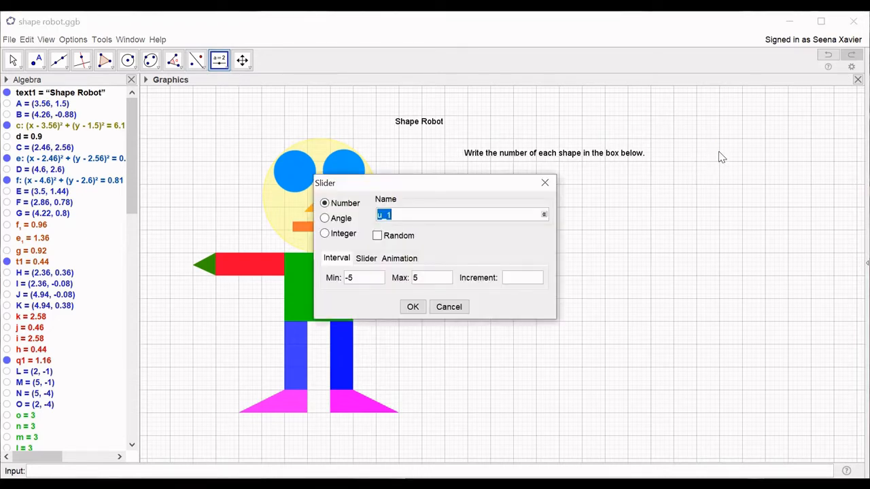
type("U")
left_click(358, 282)
key("BackSpace")
key("BackSpace")
type("1")
left_click(439, 283)
key("BackSpace")
type("6")
left_click(515, 279)
type("1")
left_click(413, 306)
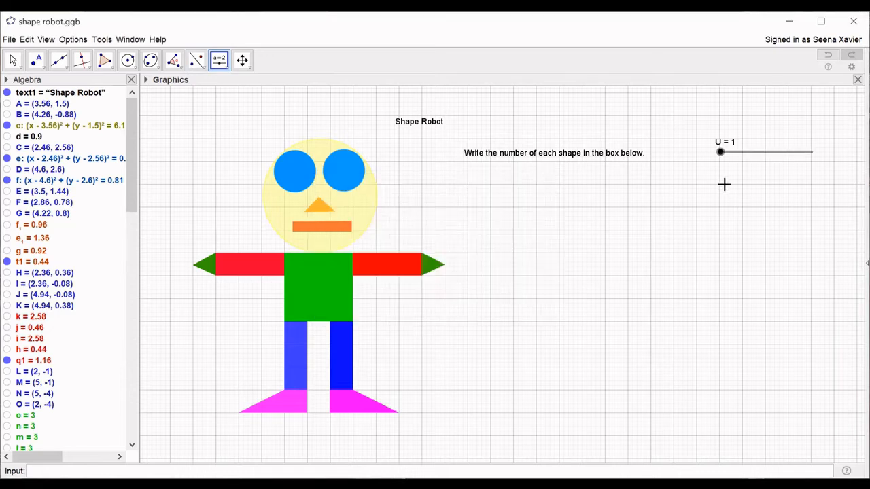
- Create a number slider V below slider U with minimum 1, maximum 6 and increment 1
left_click(725, 188)
type("V")
key("BackSpace")
key("BackSpace")
type("1")
left_click(439, 285)
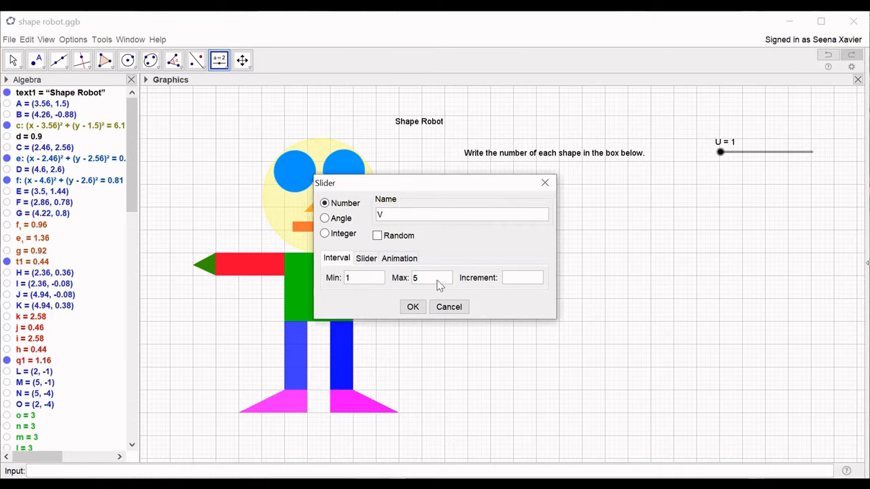
key("BackSpace")
type("6")
type("1")
left_click(412, 307)
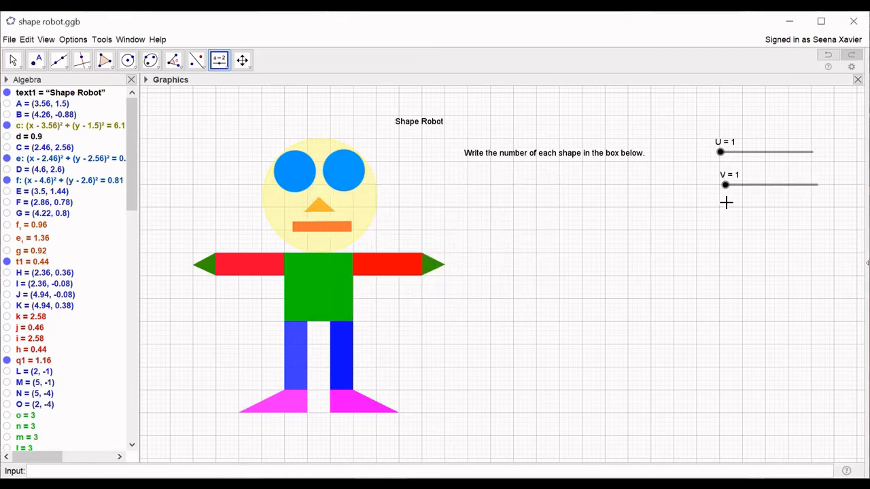
- Create a number slider W below slider V with minimum 1 and increment 1
left_click(722, 209)
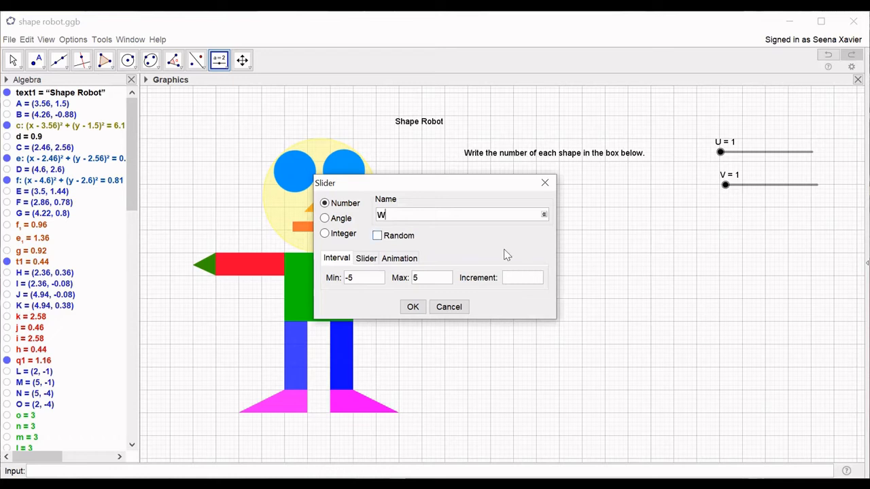
key("BackSpace")
key("BackSpace")
type("1")
left_click(524, 282)
type("1")
left_click(412, 307)
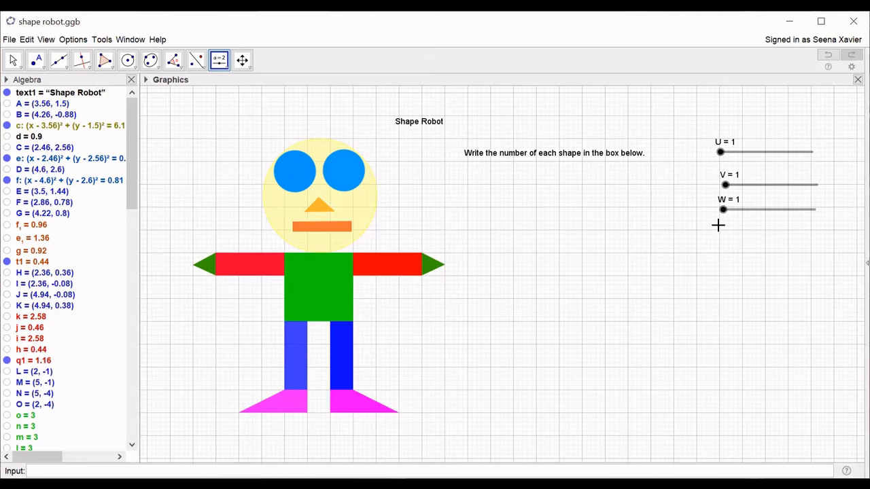
- Create a number slider X directly below slider W with minimum 1 and increment 1
left_click(719, 224)
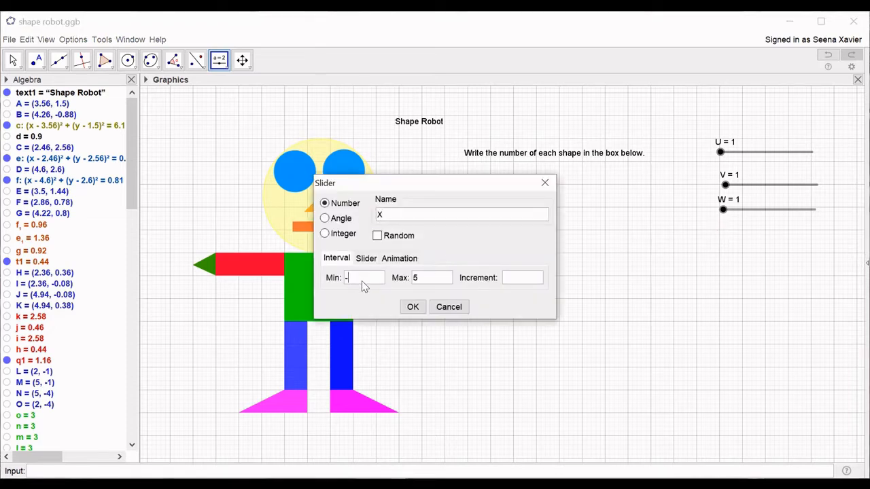
type("1")
left_click(447, 280)
type("1")
left_click(412, 307)
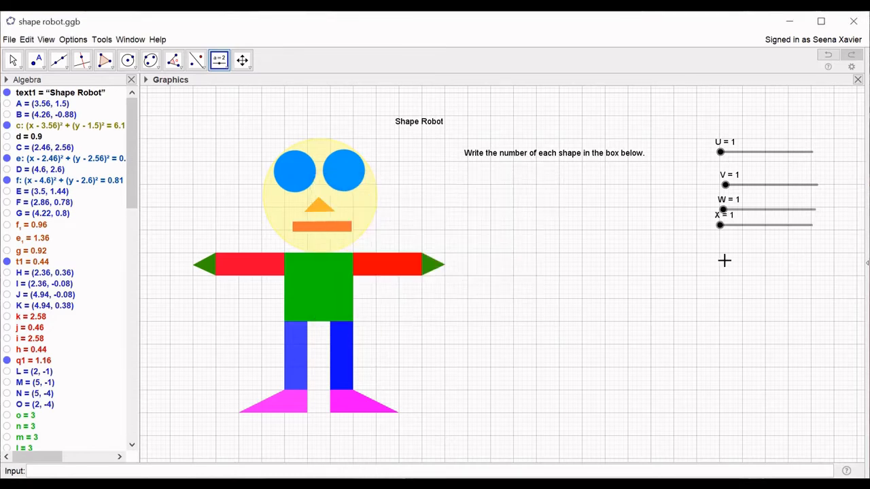
- Create a number slider Y below slider X with minimum 1, maximum 5 and increment 1
left_click(717, 266)
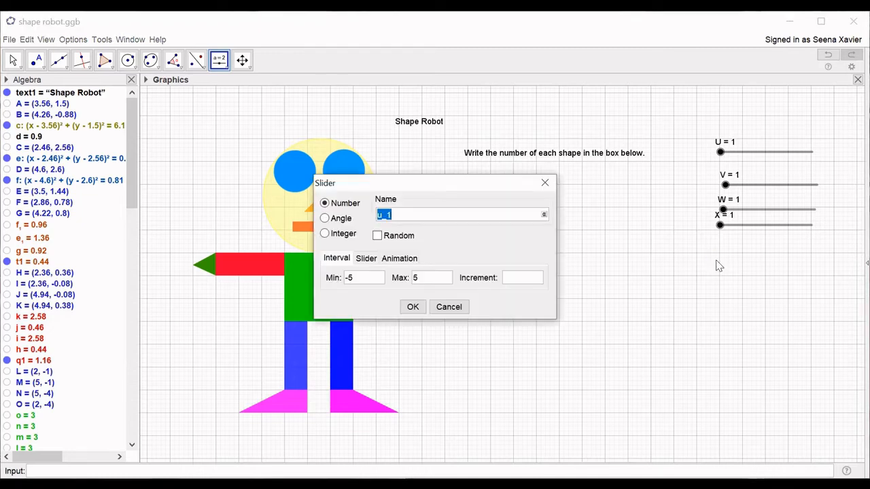
type("Y")
left_click(353, 282)
key("BackSpace")
key("BackSpace")
type("1")
left_click(517, 278)
type("1")
left_click(413, 308)
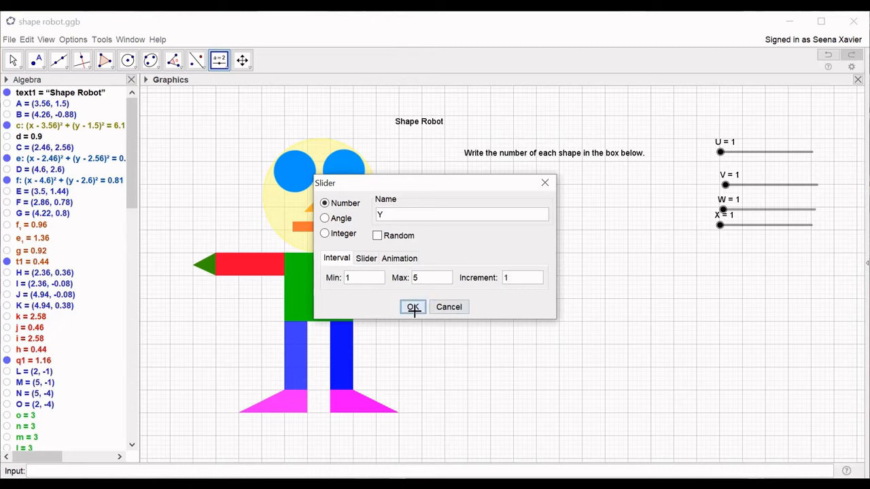
- Create a number slider Z below slider Y with minimum 1 and increment 1
left_click(727, 285)
type("Z")
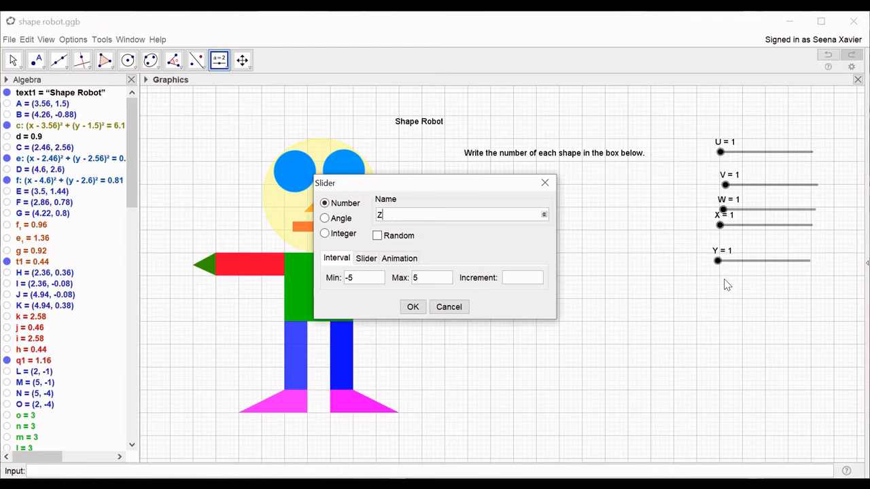
left_click(373, 281)
key("BackSpace")
key("BackSpace")
type("1")
left_click(521, 283)
type("1")
left_click(416, 310)
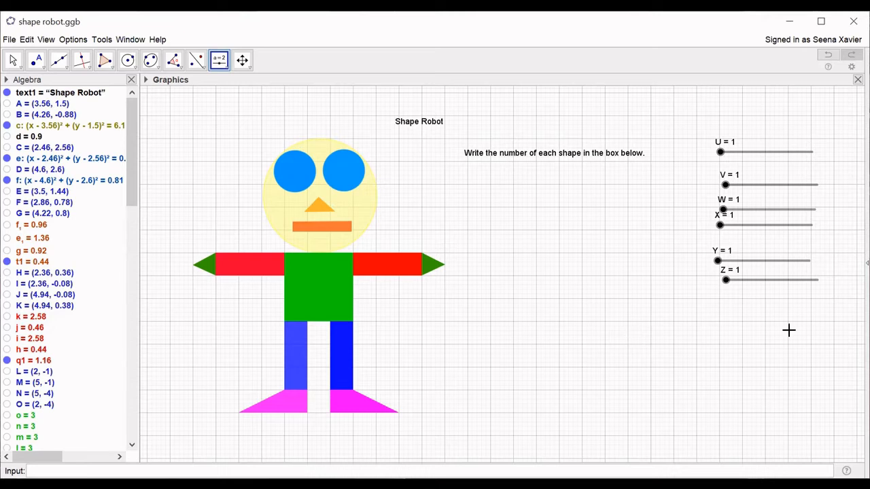
- Create an input box captioned "Circles =" linked to slider U, below the instruction text
left_click(221, 67)
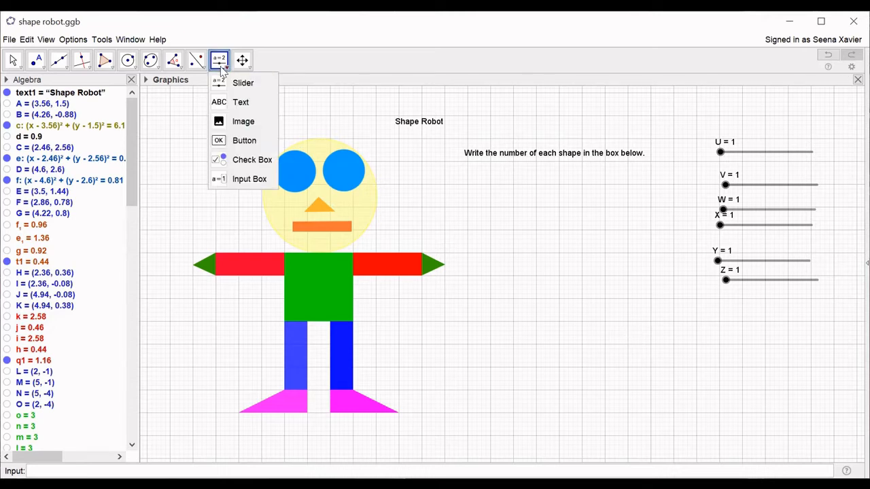
left_click(238, 179)
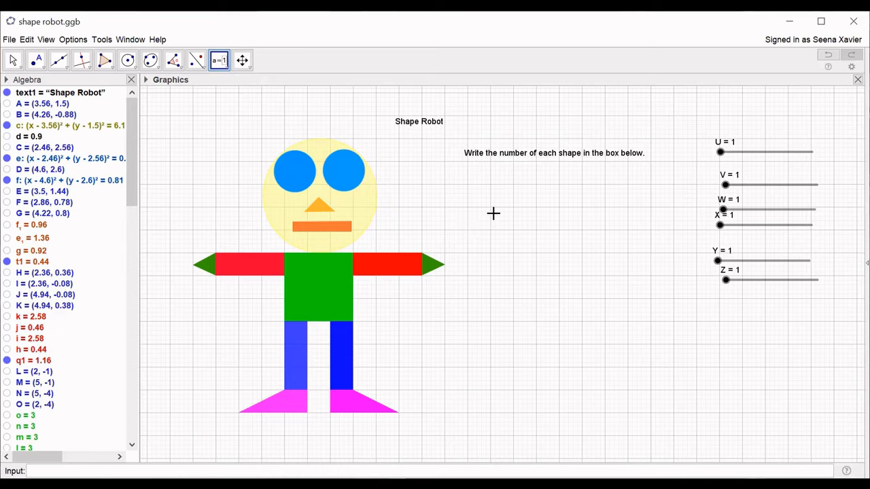
left_click(476, 201)
type("Circl")
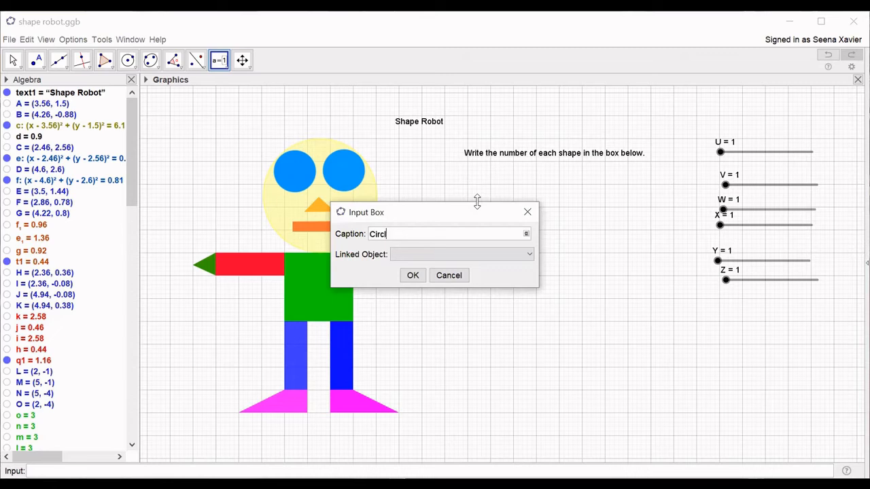
type("es =")
left_click(529, 256)
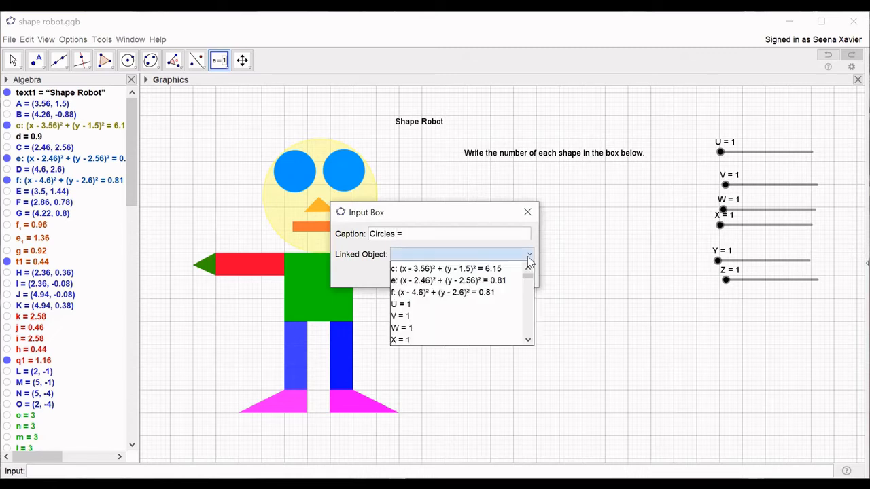
left_click(418, 304)
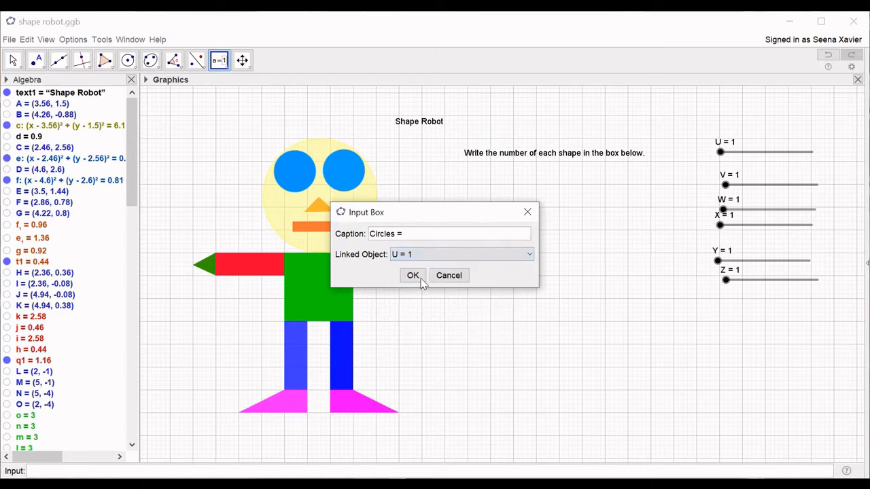
left_click(413, 275)
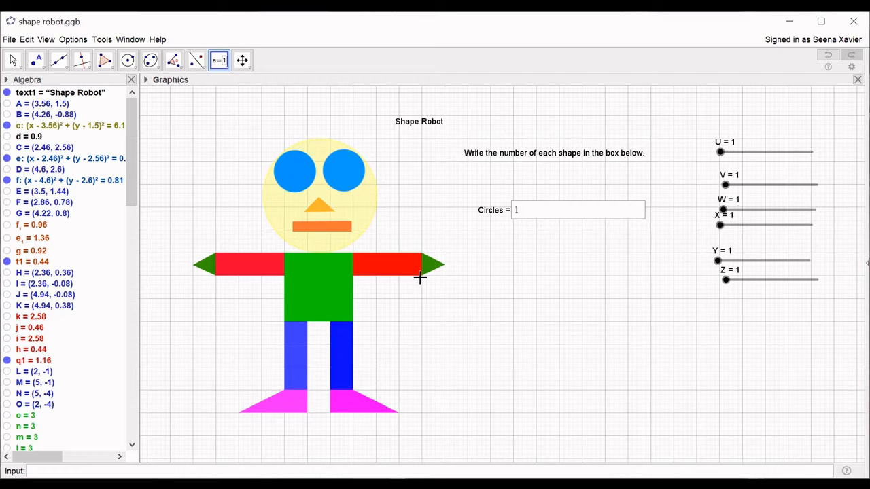
- Set the length of the "Circles =" input box to 3
right_click(555, 213)
left_click(607, 328)
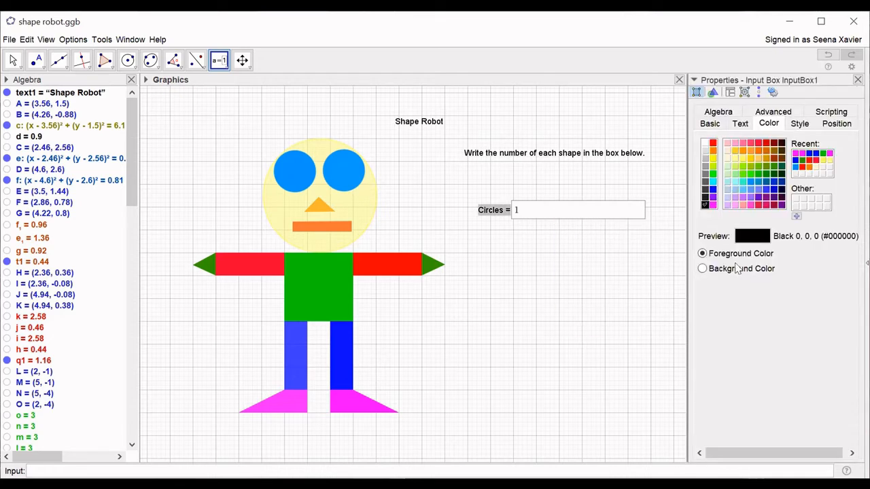
left_click(803, 129)
left_click(781, 146)
key("BackSpace")
key("BackSpace")
type("3")
left_click(858, 80)
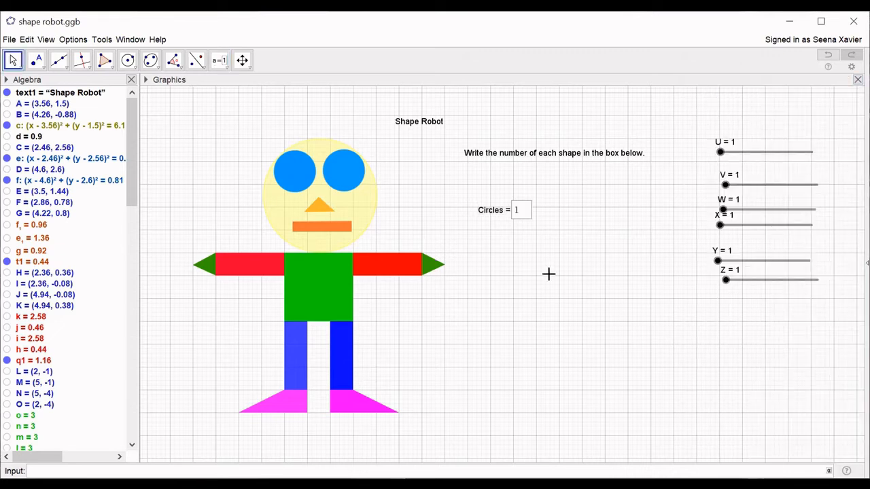
- Create an input box captioned "Squares =" without a linked object, to the right of the Circles box
left_click(242, 60)
left_click(219, 62)
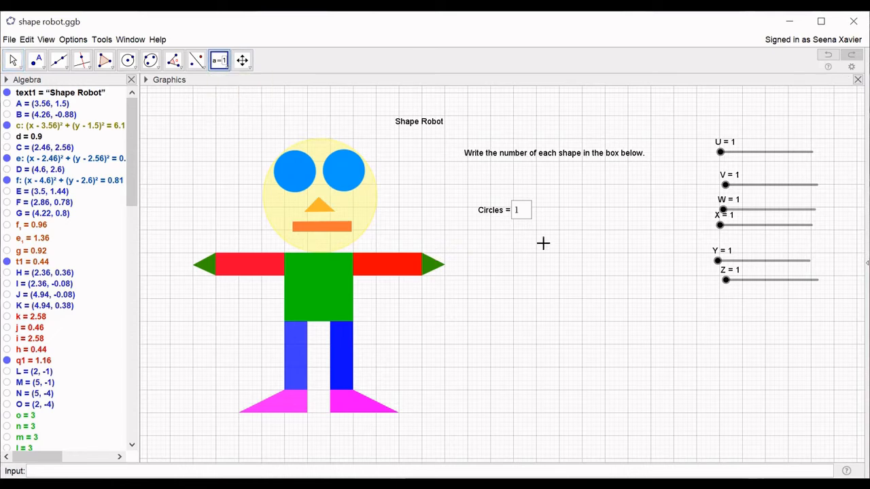
left_click(562, 210)
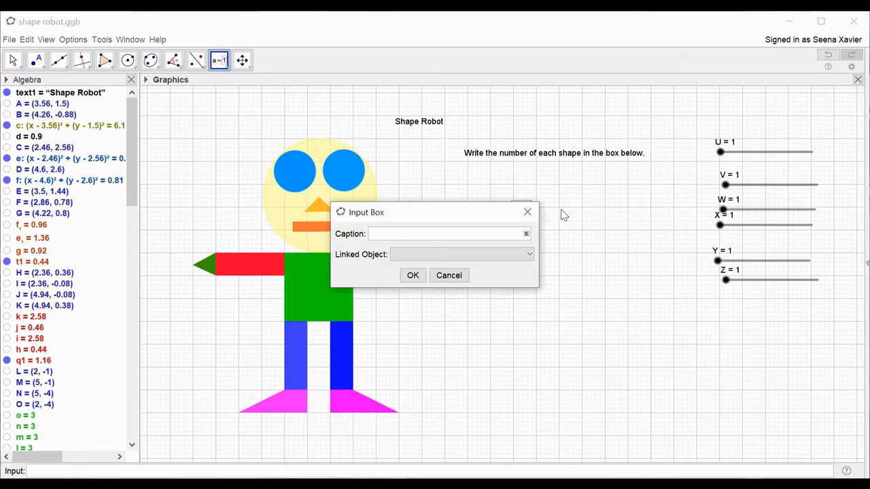
type("Squares =")
left_click(412, 275)
- Set the length of the "Squares =" input box to 3
right_click(644, 218)
left_click(673, 333)
left_click(791, 147)
key("BackSpace")
key("BackSpace")
type("3")
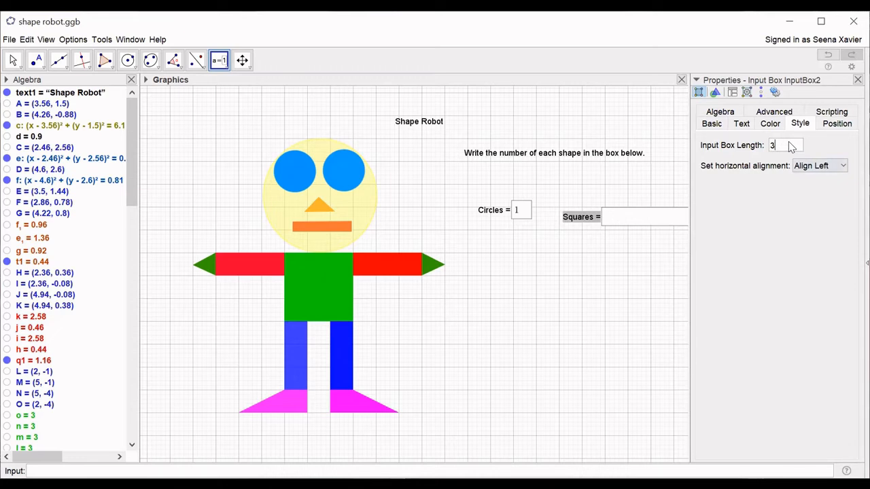
left_click(858, 80)
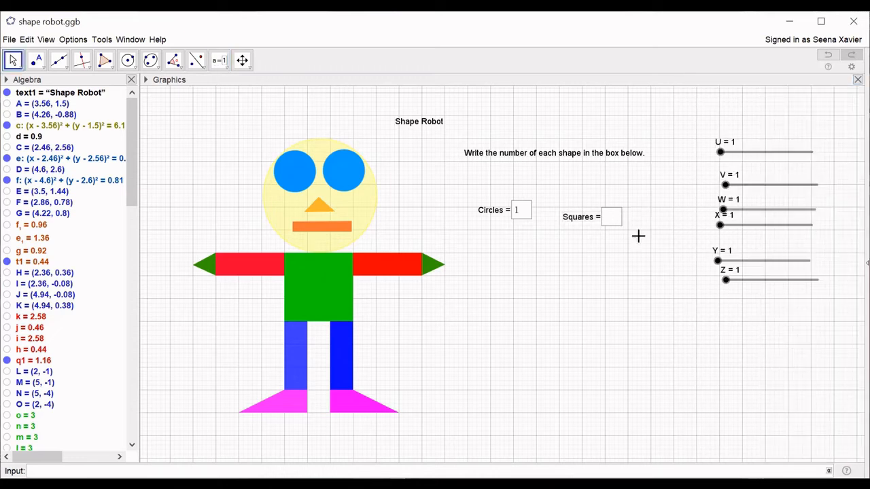
- Unfix the Squares input box and move it up slightly, level with the Circles box
right_click(574, 215)
left_click(603, 263)
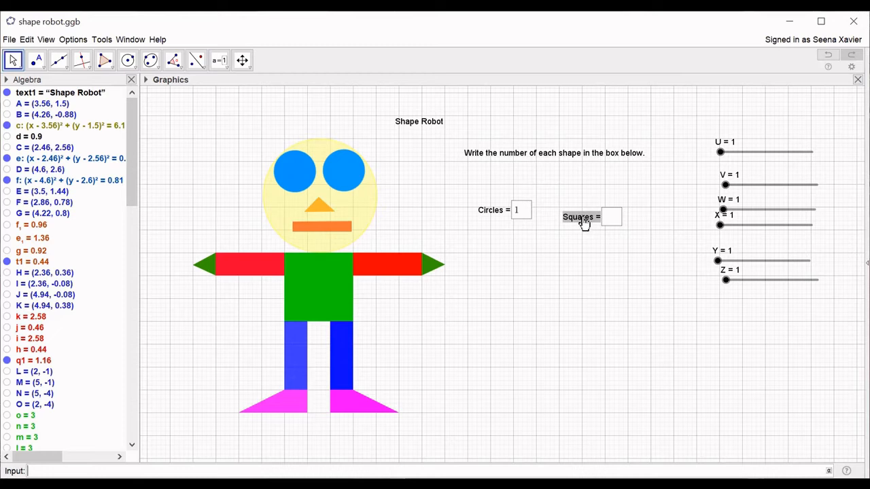
right_click(583, 219)
left_click(554, 249)
left_click_drag(574, 221, 577, 221)
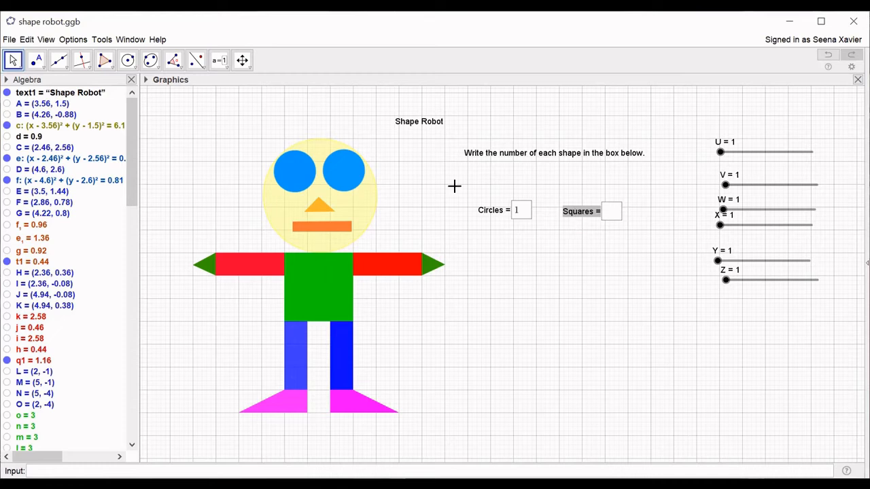
- Create an input box captioned "Rectangles =" linked to slider W, below the Circles box
left_click(216, 60)
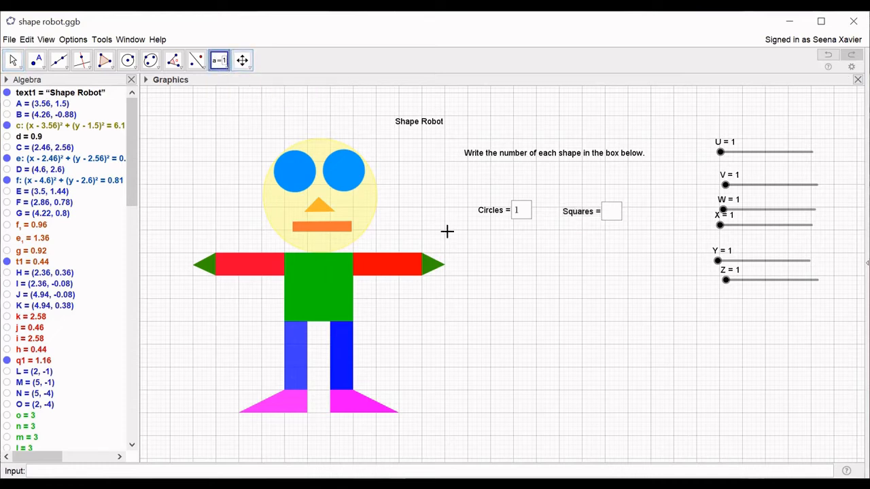
left_click(479, 251)
type("Rex")
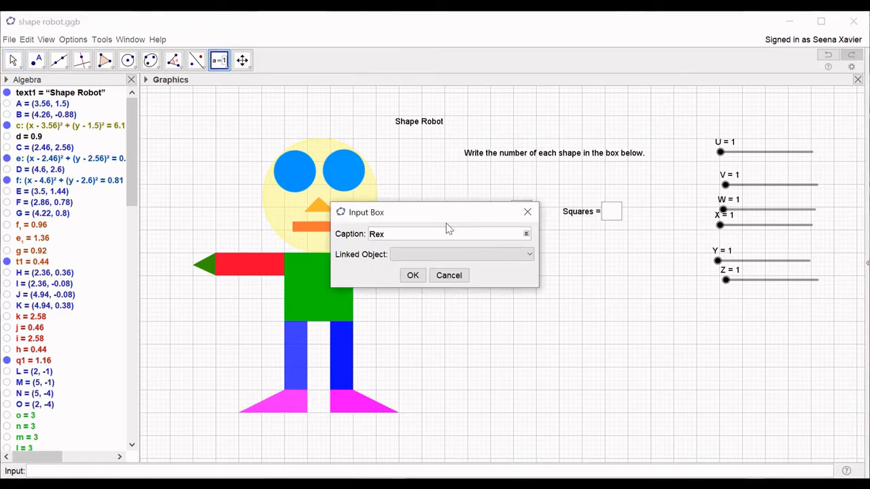
key("BackSpace")
type("ctangles =")
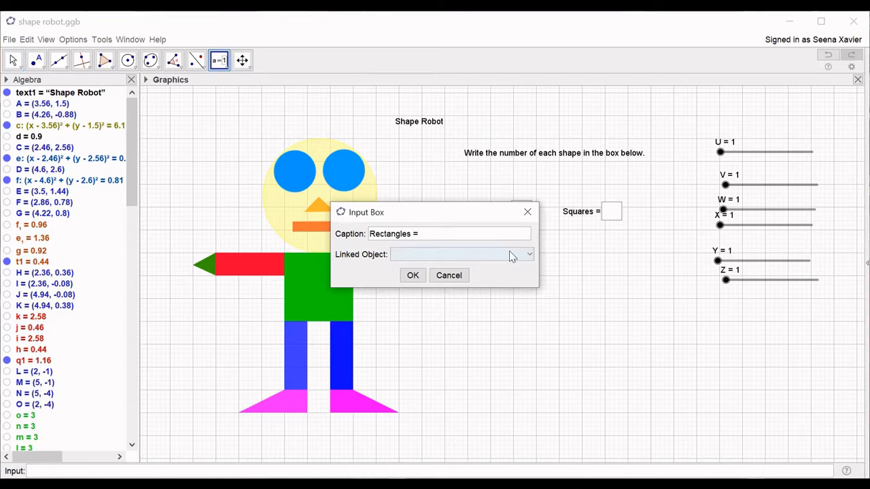
left_click(529, 255)
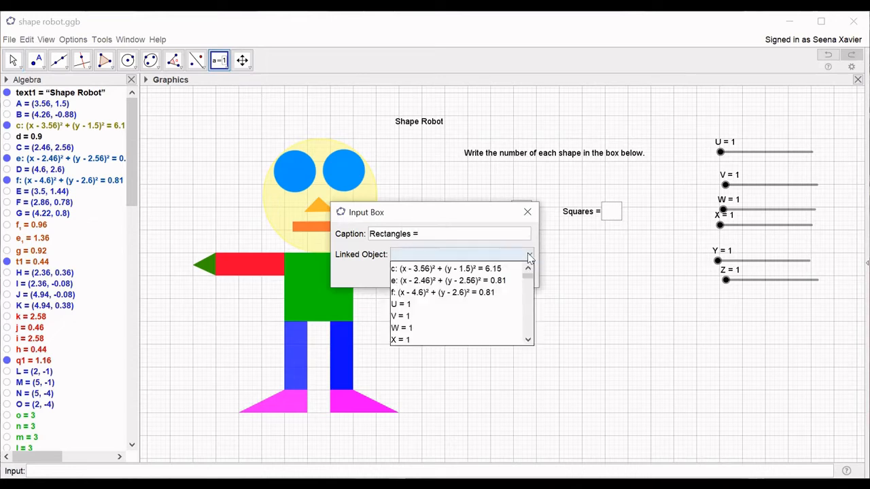
left_click(420, 329)
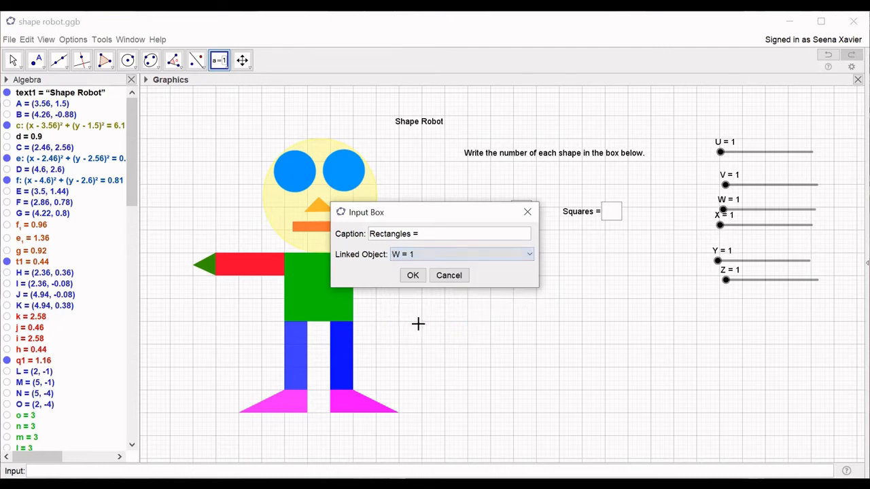
left_click(413, 275)
- Set the length of the "Rectangles =" input box to 3
right_click(577, 264)
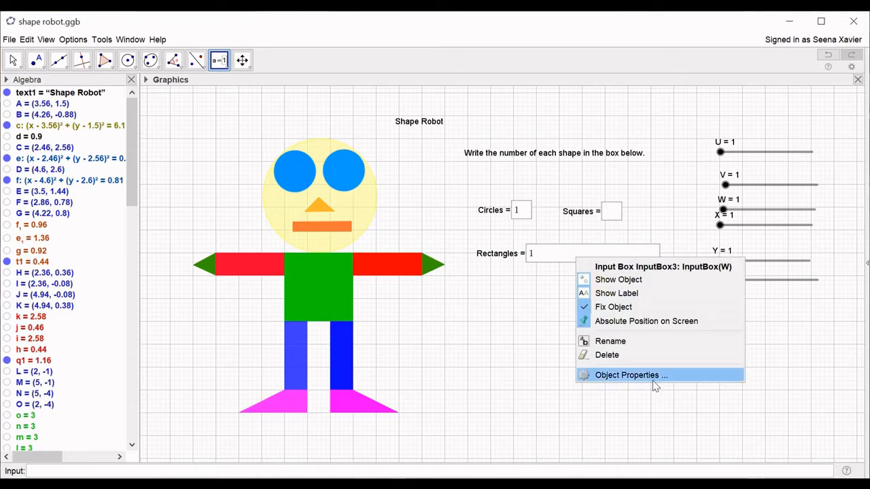
left_click(652, 377)
left_click(792, 150)
key("BackSpace")
key("BackSpace")
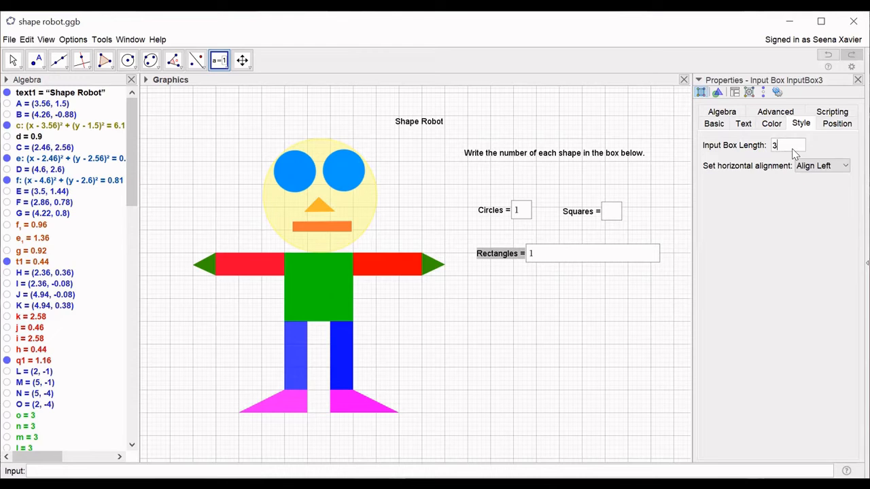
left_click(858, 80)
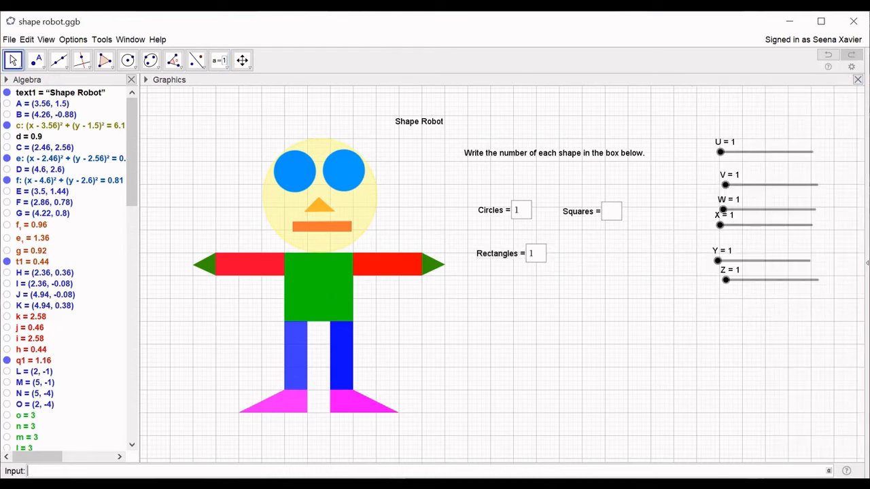
- Unfix the Rectangles input box and move it slightly further down below the Circles box
right_click(497, 257)
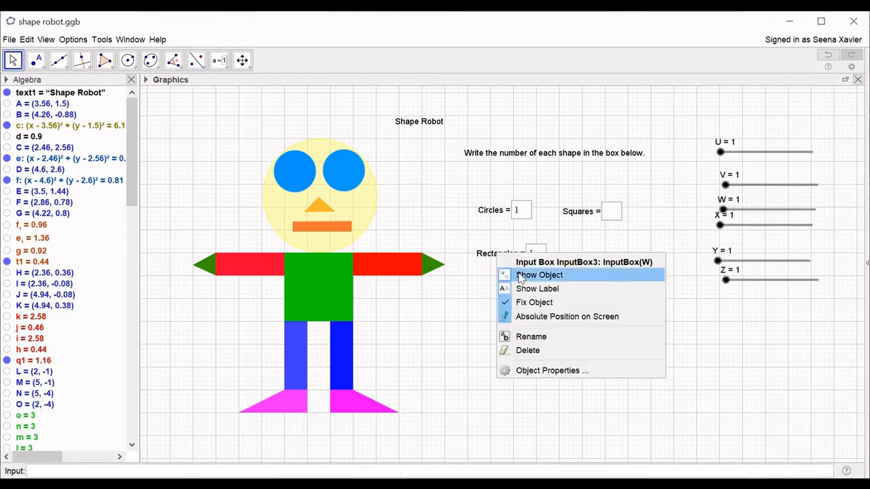
left_click(533, 304)
left_click_drag(509, 260, 507, 272)
- Examine the basic properties of the Squares and Rectangles input boxes to compare their definitions
right_click(569, 217)
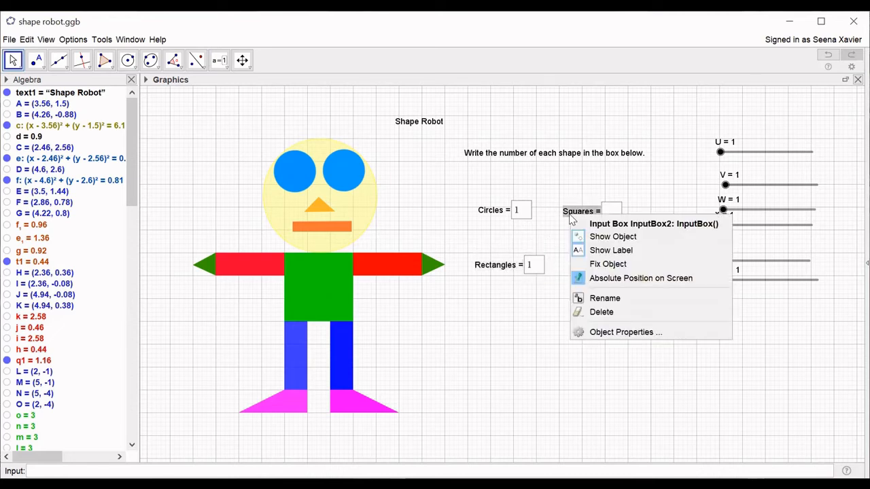
left_click(632, 332)
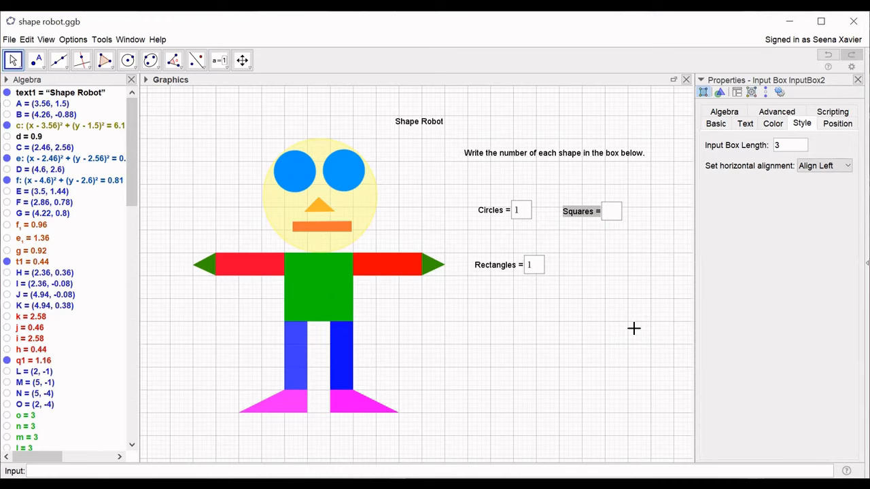
left_click(716, 127)
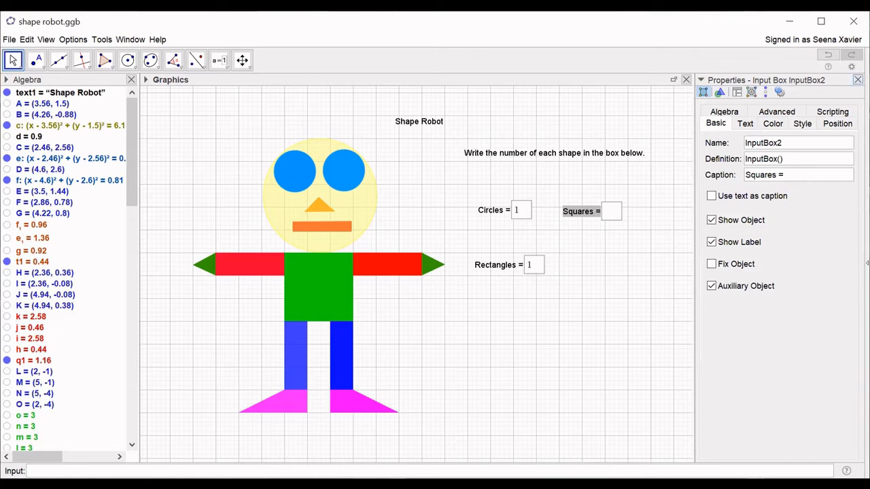
key("Escape")
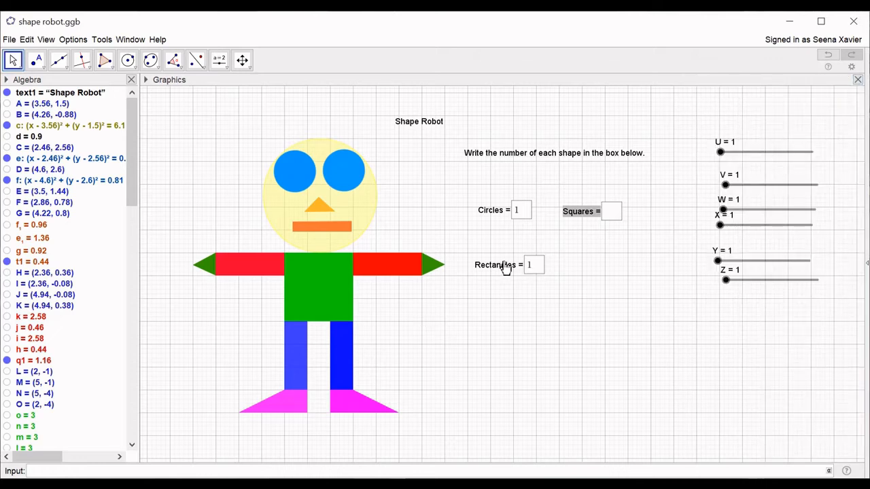
right_click(500, 267)
left_click(538, 381)
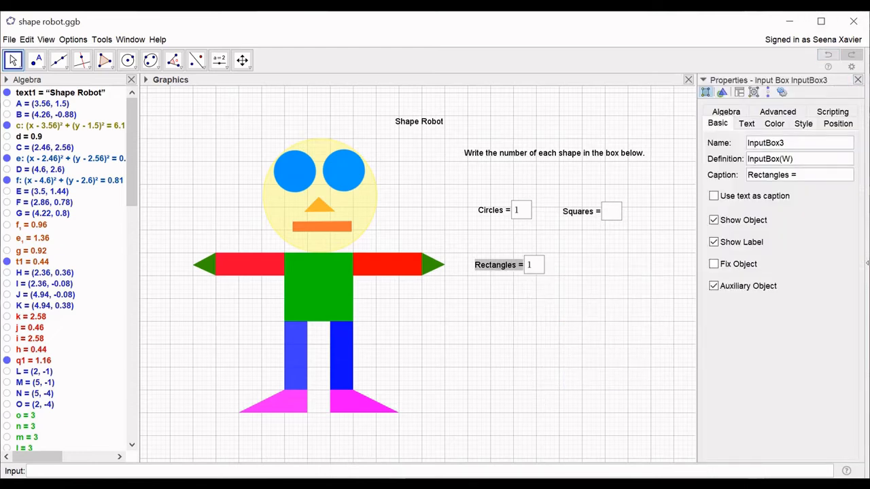
- Link the Squares input box to slider V by setting its definition to InputBox(V)
key("Escape")
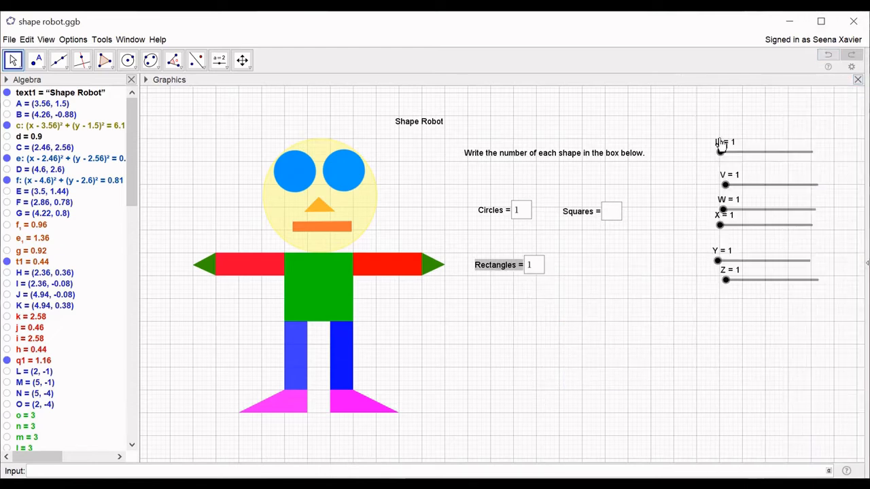
right_click(567, 204)
left_click(591, 328)
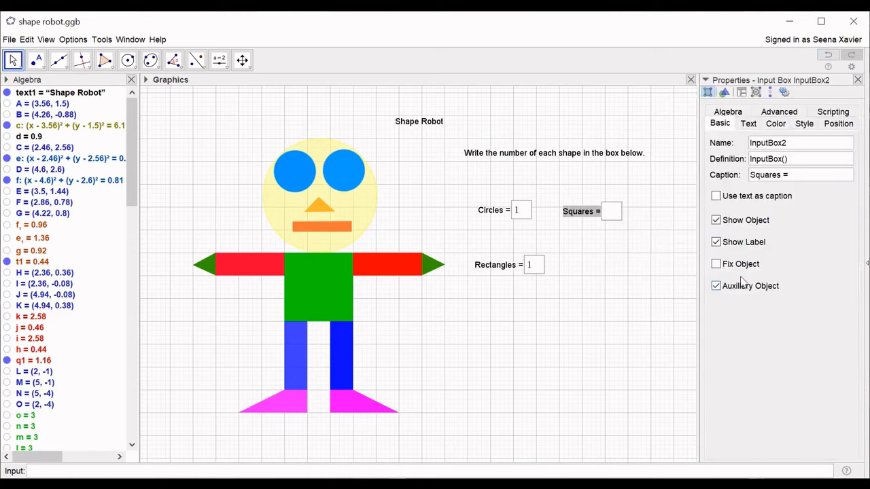
left_click(785, 162)
type("V")
left_click(858, 80)
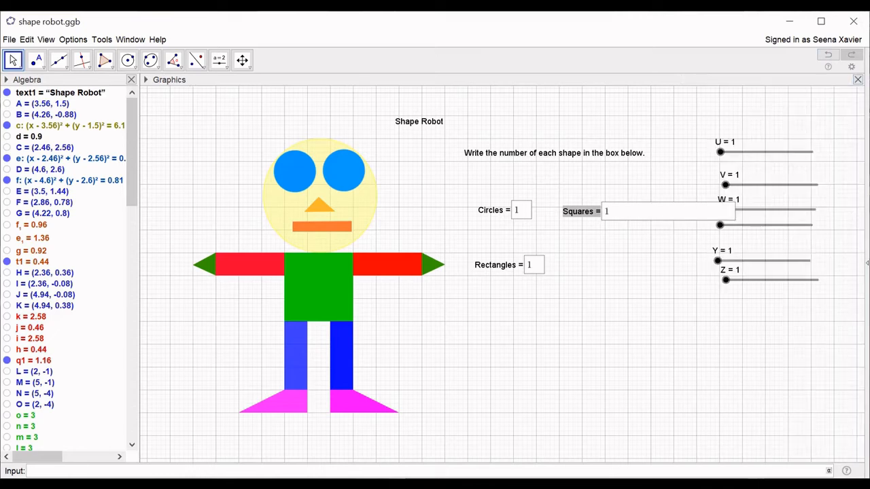
- Set the Squares input box length to 3, and shift the Rectangles input box slightly up and to the left
right_click(651, 216)
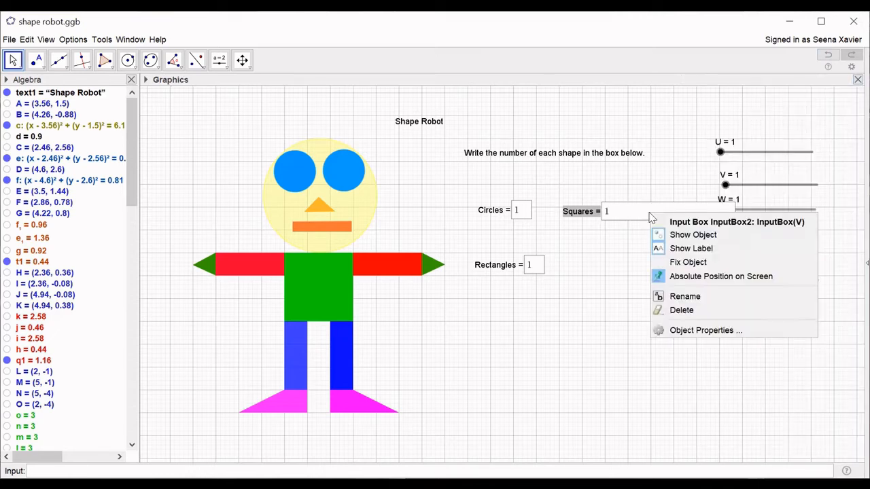
left_click(688, 330)
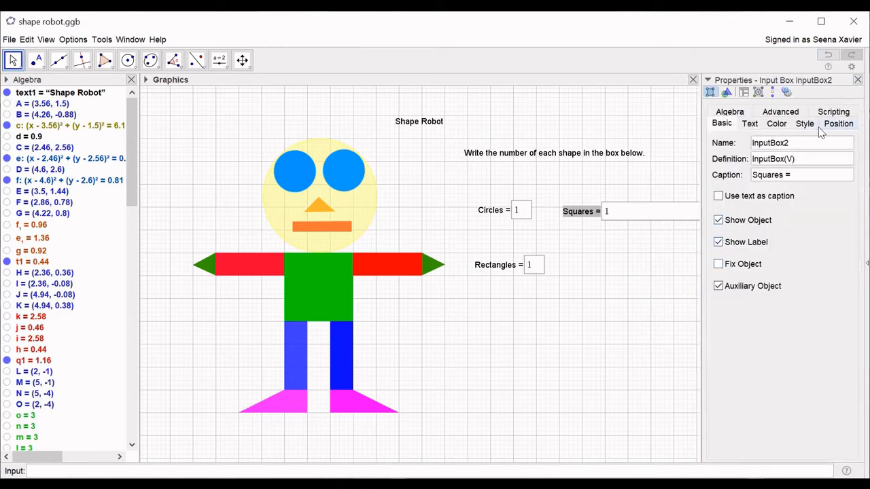
left_click(806, 129)
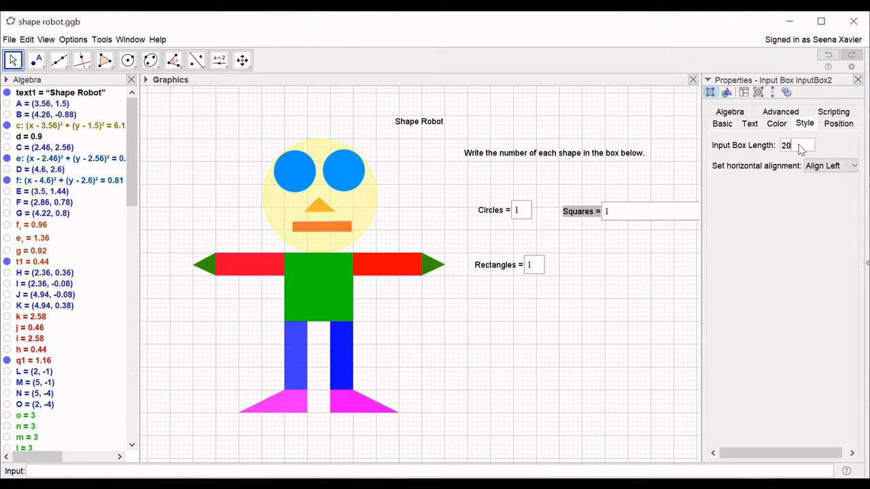
key("BackSpace")
key("BackSpace")
type("3")
left_click(612, 284)
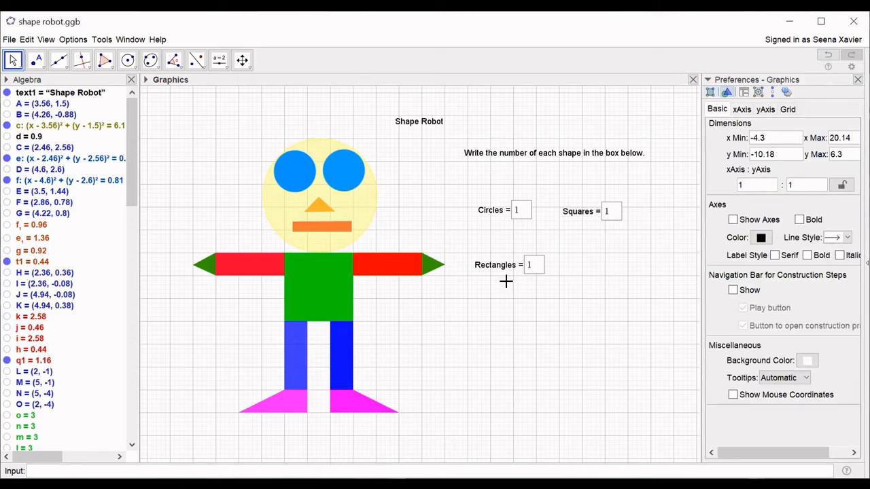
left_click_drag(495, 265, 489, 261)
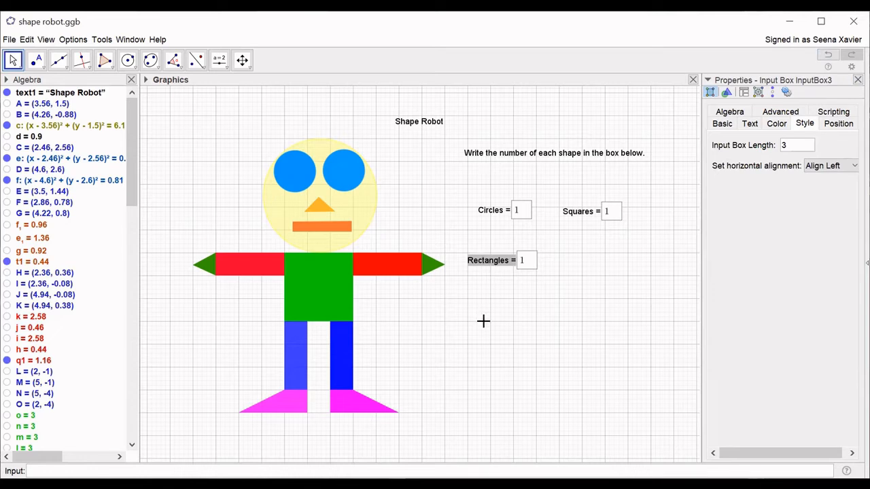
left_click(219, 60)
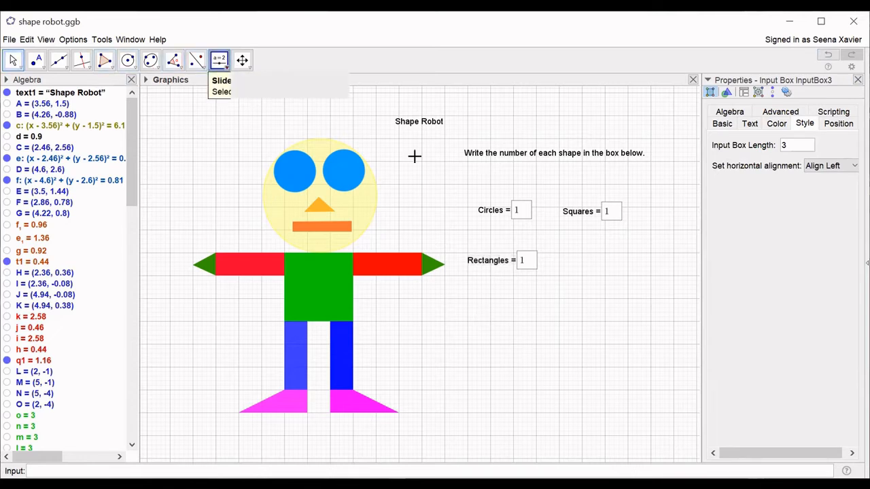
left_click(572, 260)
type("Triangles =")
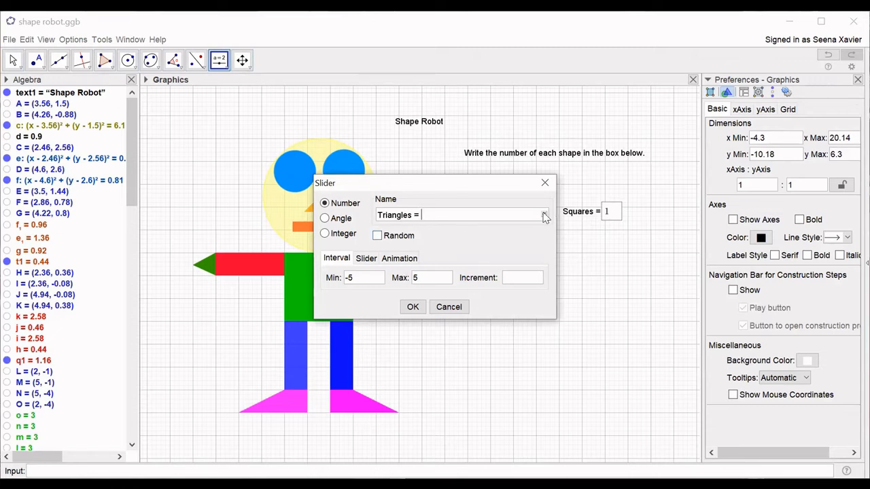
left_click(449, 307)
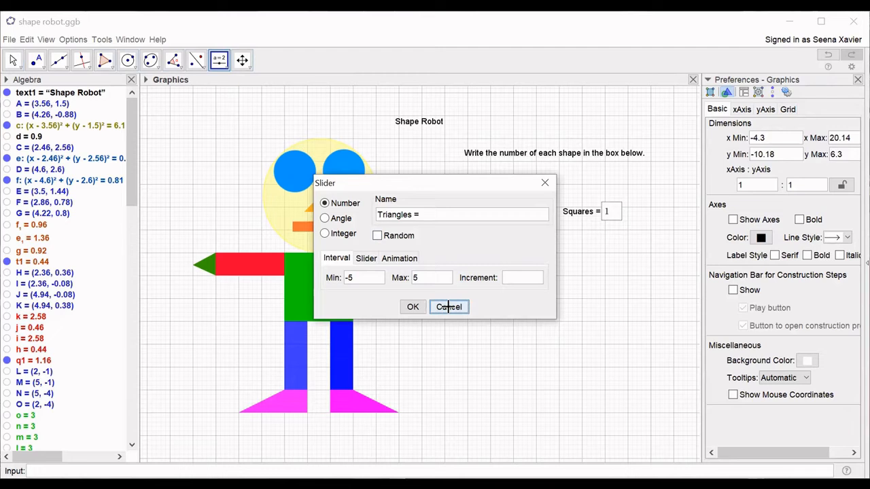
- Insert an input box captioned "Triangles =" below the Squares box and link it to slider X
left_click(225, 67)
left_click(241, 177)
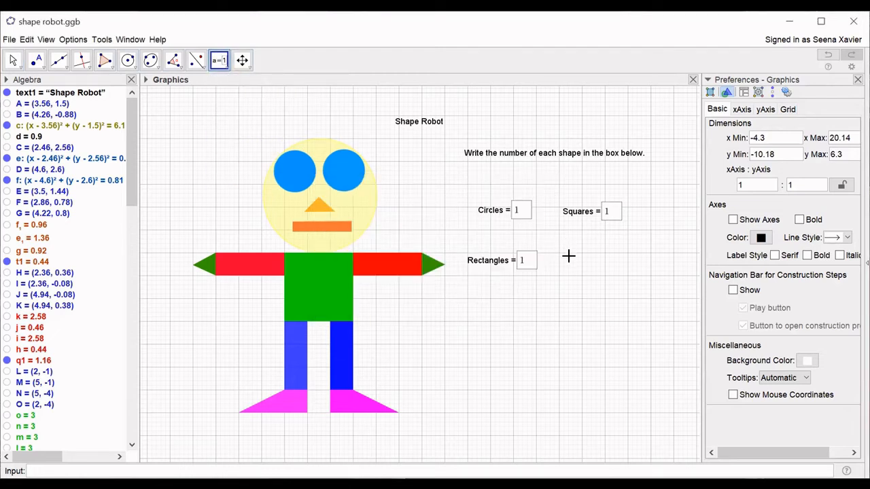
left_click(569, 257)
type("Triangles =")
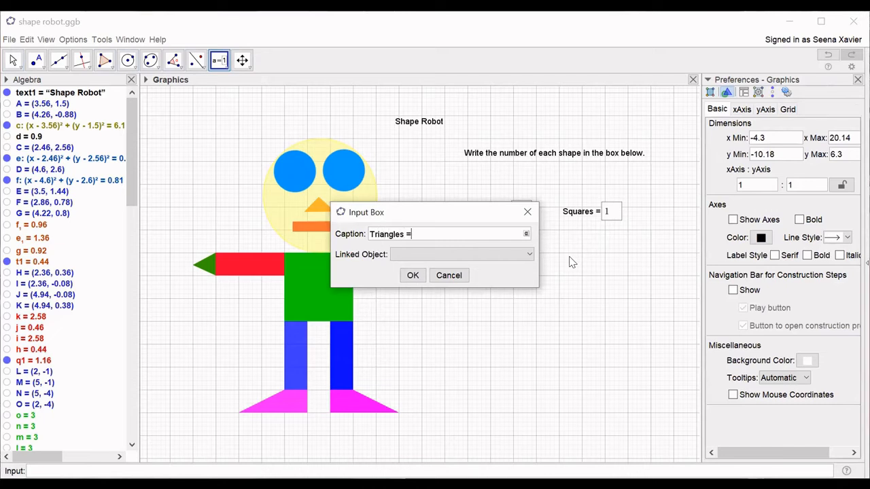
left_click(505, 257)
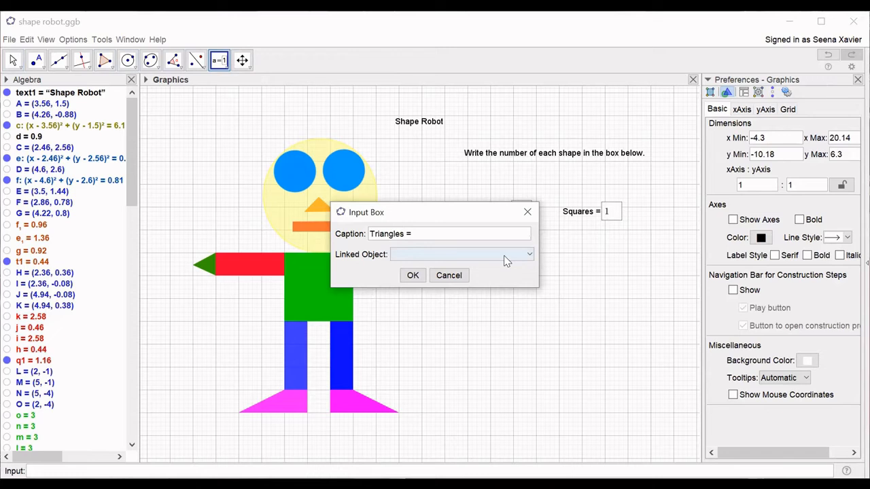
left_click(528, 254)
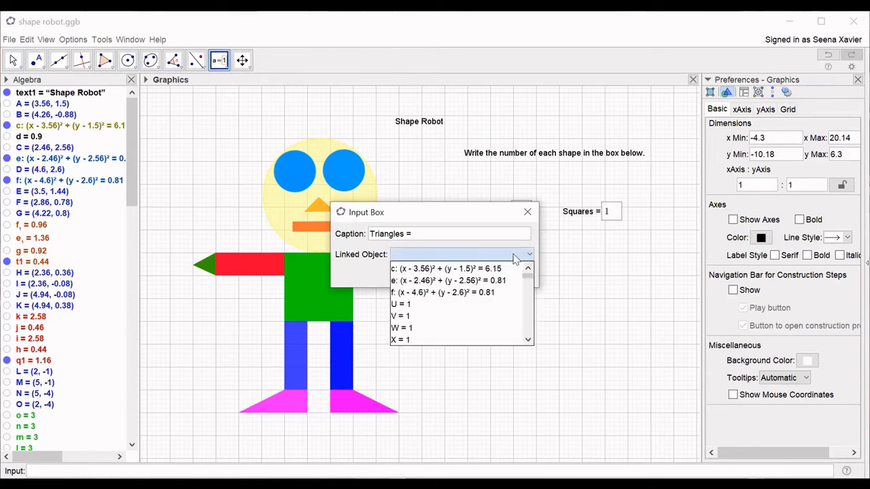
left_click(415, 344)
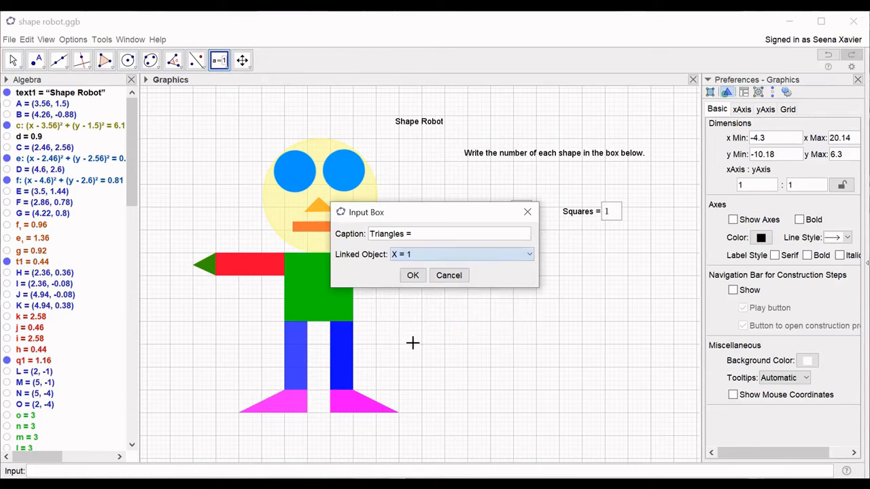
left_click(412, 274)
- Set the Triangles input box length to 3 in its object properties
right_click(630, 267)
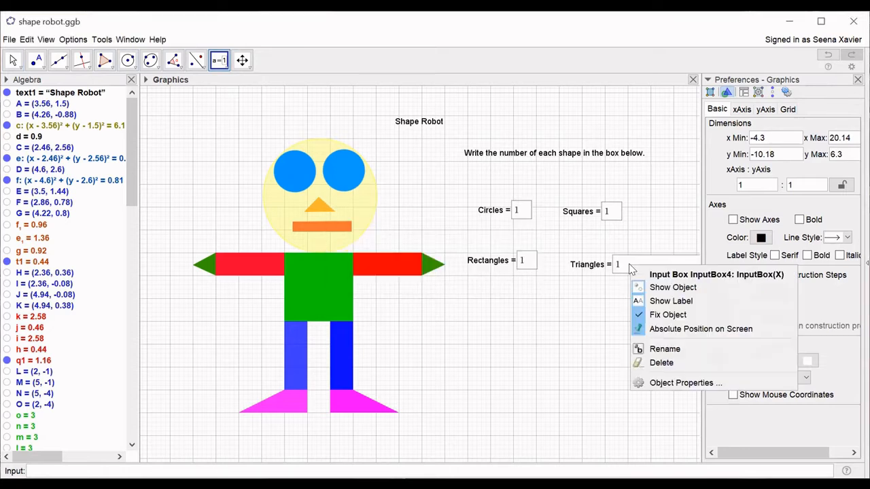
left_click(681, 382)
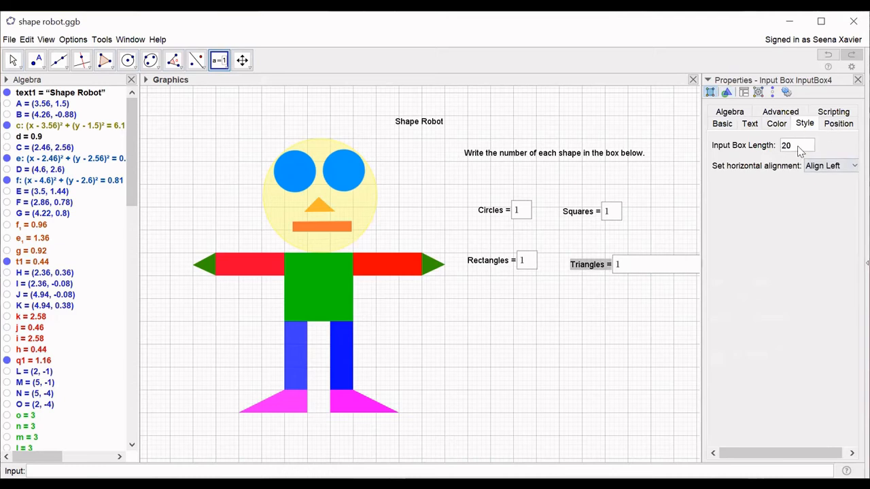
key("BackSpace")
key("BackSpace")
type("3")
left_click(858, 80)
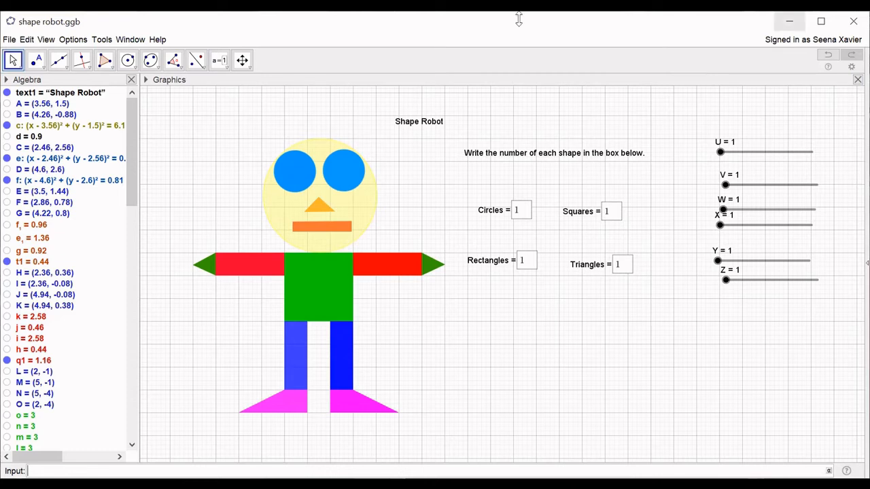
- Insert an input box captioned "Ellipse =" below the Rectangles box and link it to slider Y
left_click(222, 61)
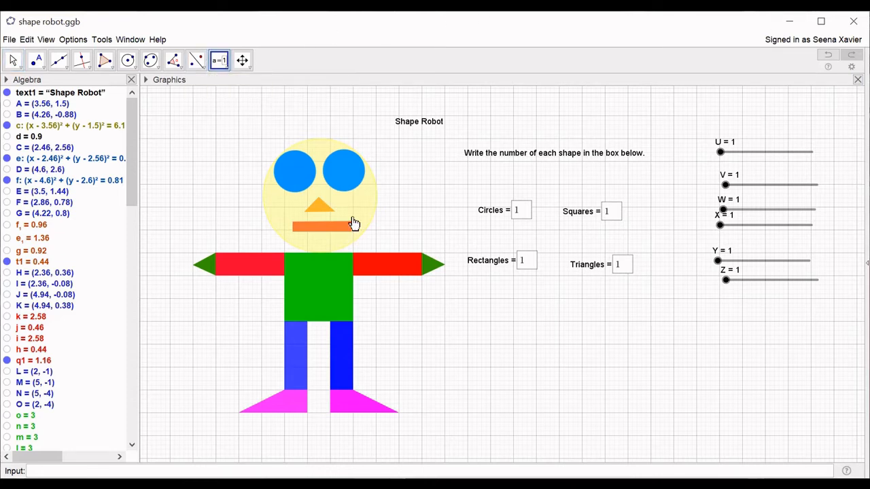
left_click(477, 314)
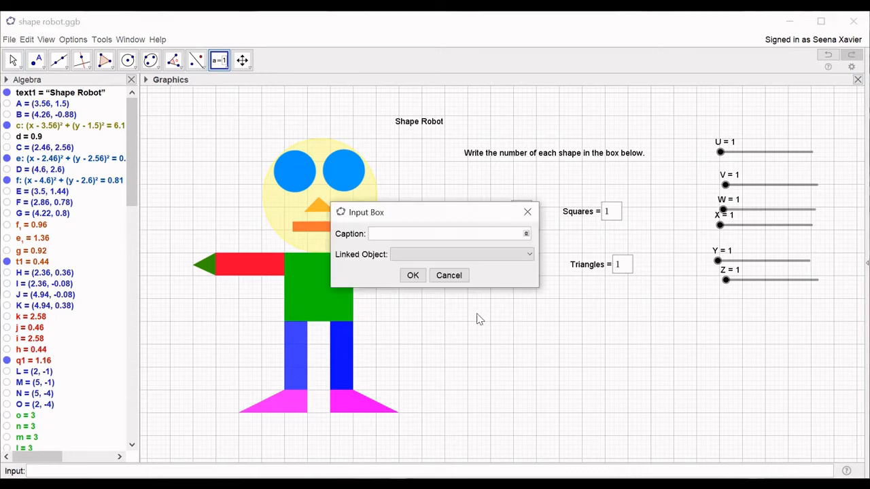
type("Ellipse =")
left_click(528, 256)
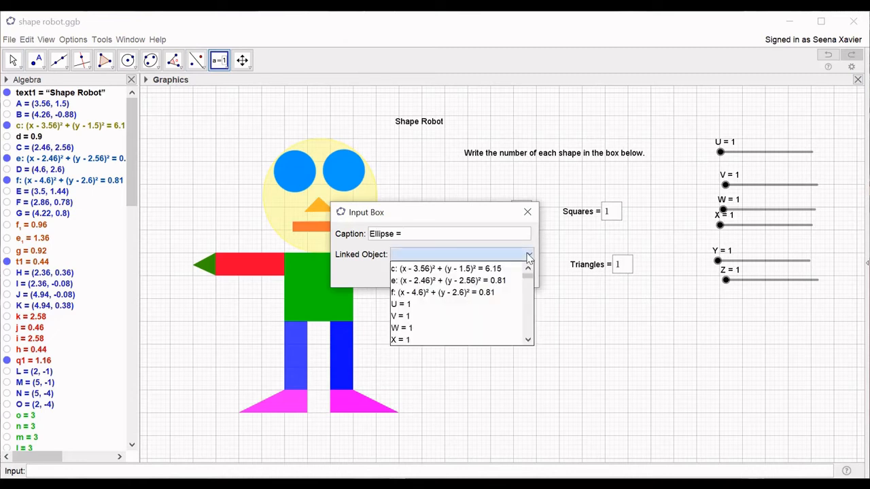
left_click(528, 340)
left_click(528, 340)
left_click(424, 302)
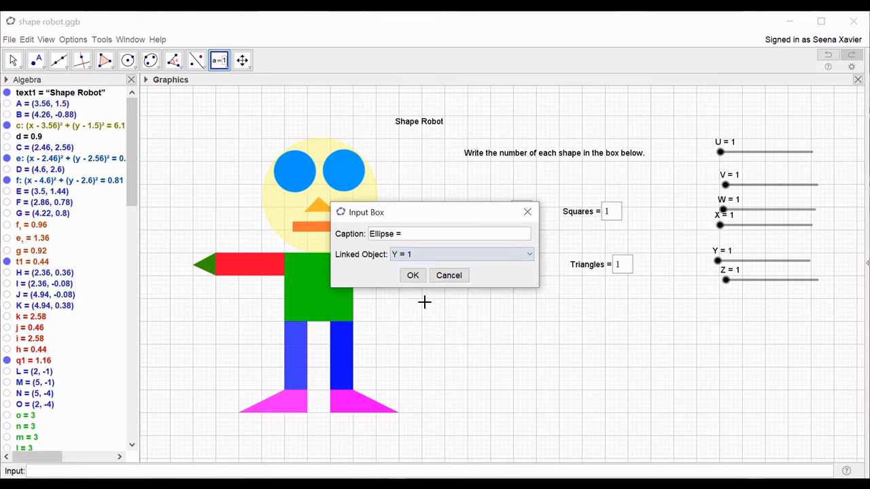
left_click(415, 275)
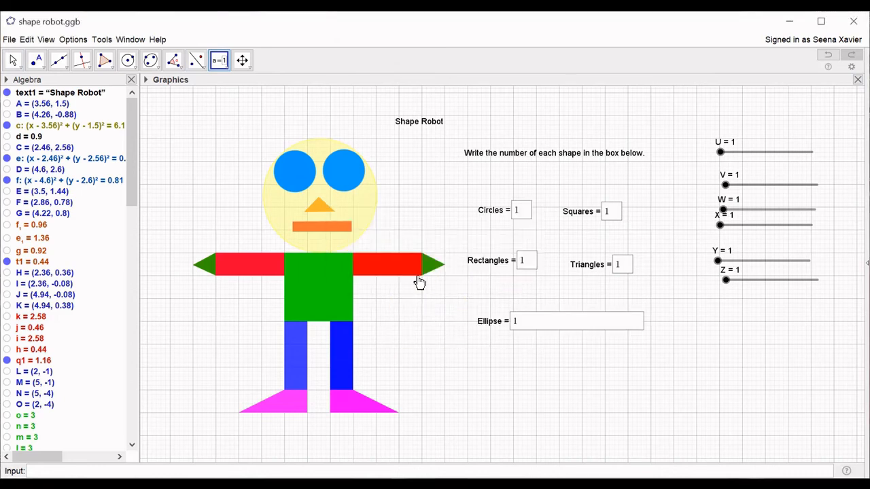
- Set the Ellipse input box length to 3 in its object properties
right_click(598, 321)
left_click(651, 437)
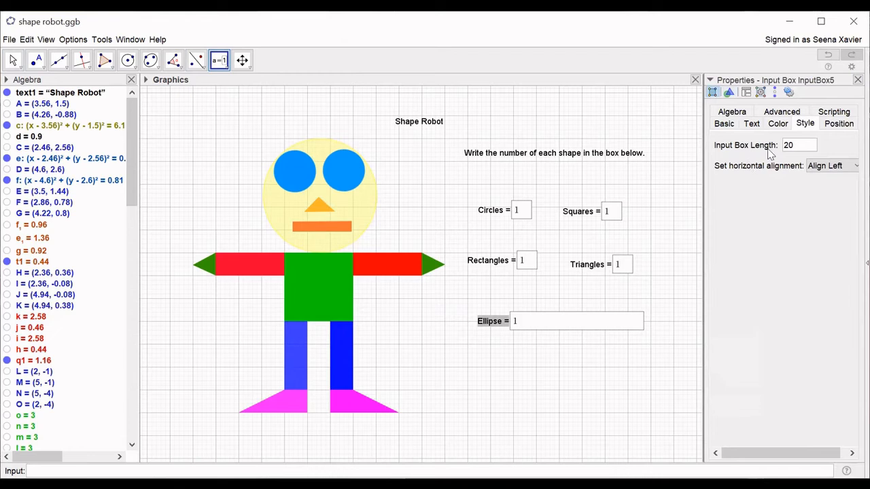
key("BackSpace")
key("BackSpace")
type("3")
key("Return")
left_click(858, 80)
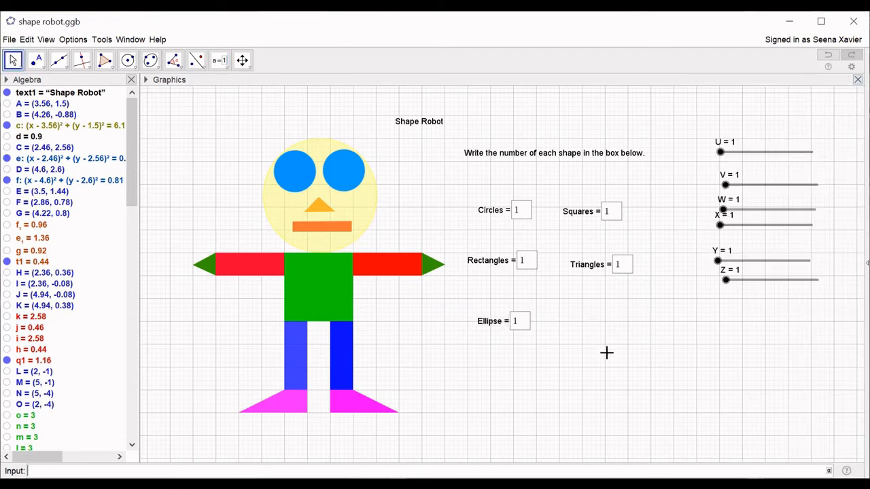
- Insert an input box captioned "Trapezoid =" below the Triangles box and link it to slider Z
left_click(219, 63)
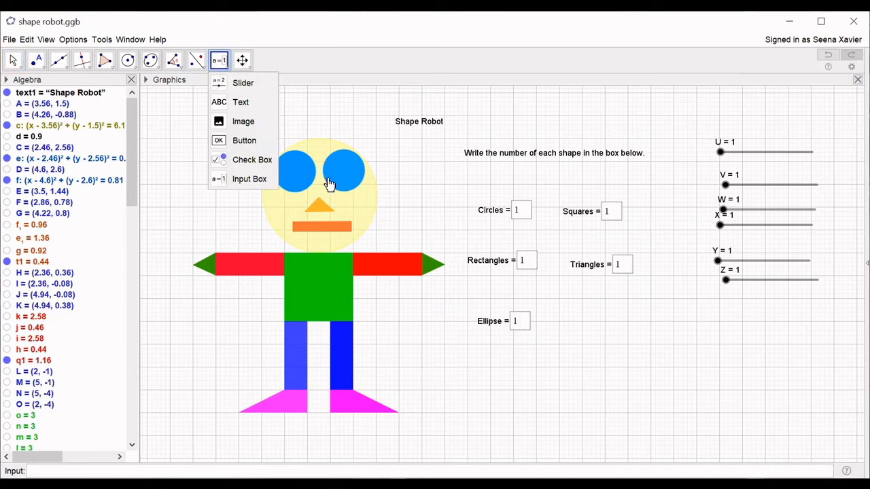
left_click(258, 179)
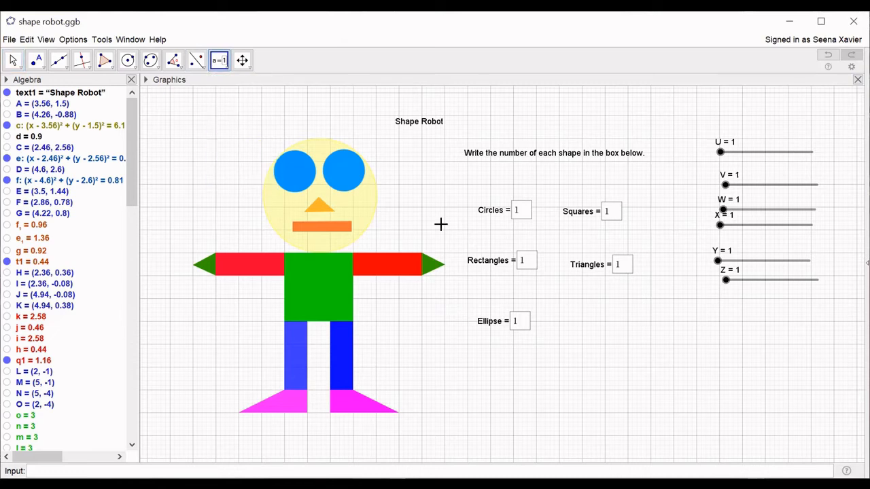
left_click(575, 327)
type("Trapezoid")
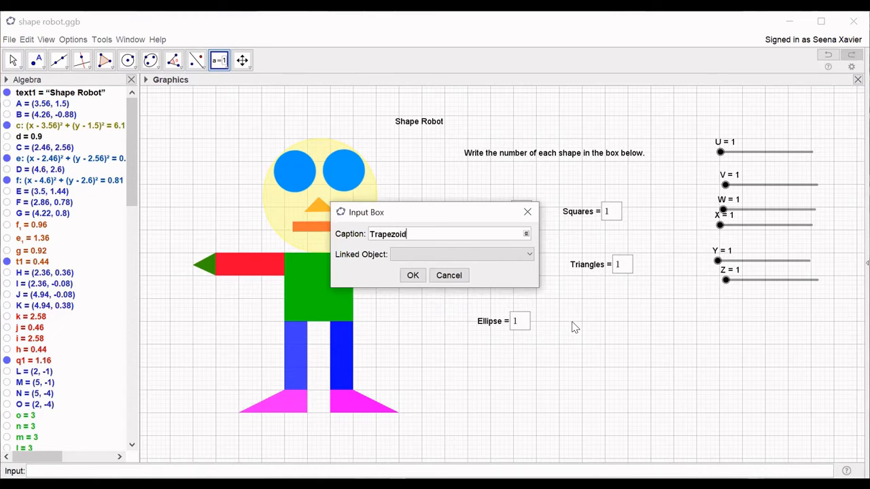
type(" =")
left_click(530, 257)
scroll(460, 310, "down", 2)
scroll(460, 311, "up", 2)
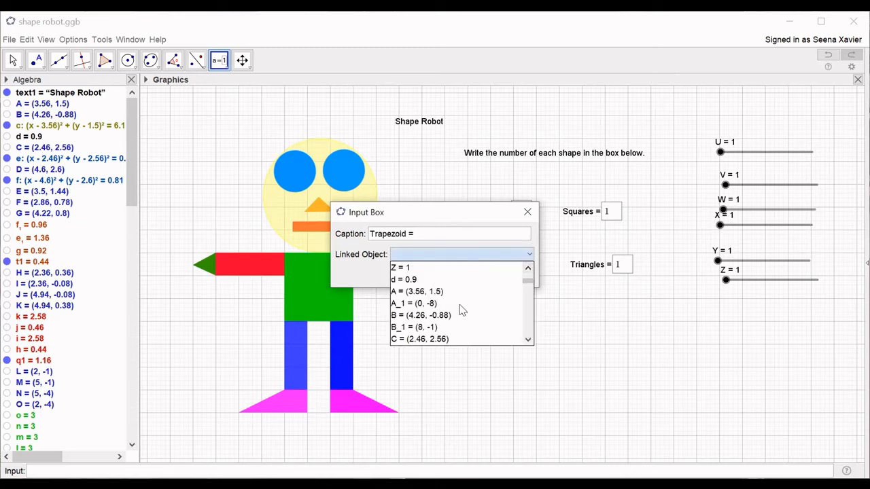
left_click(411, 304)
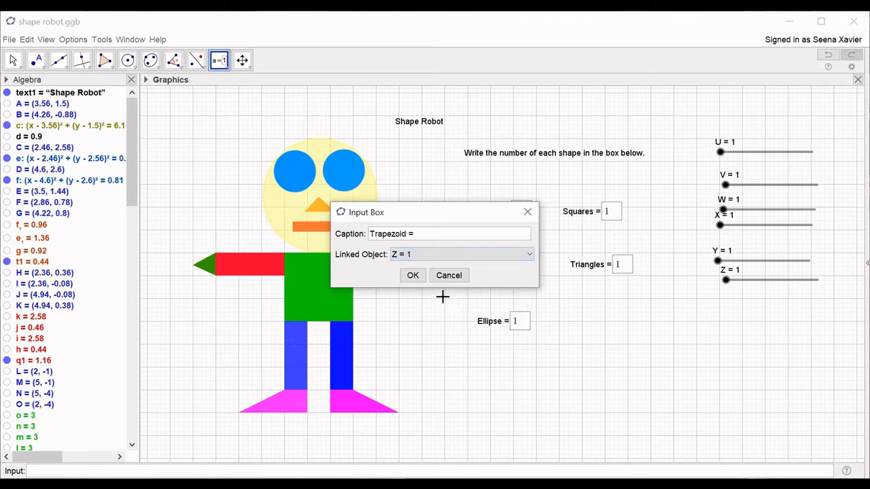
left_click(412, 275)
- Set the Trapezoid input box length to 3 in its object properties
right_click(691, 335)
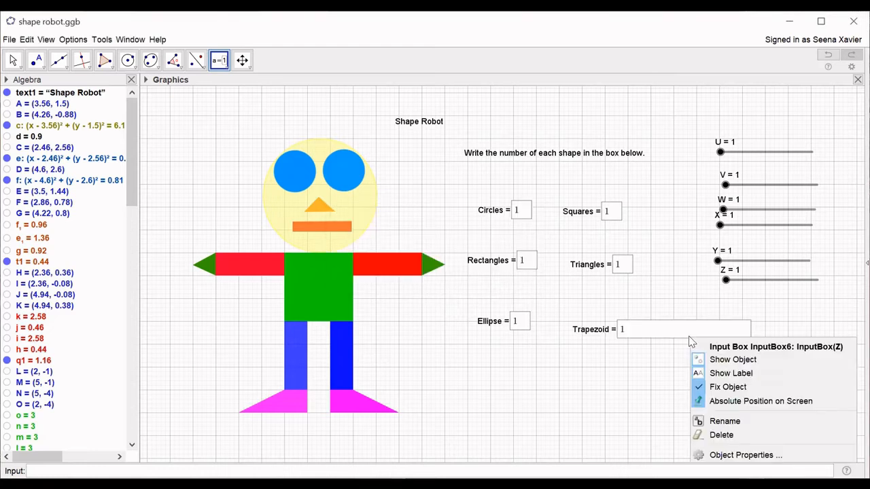
left_click(733, 454)
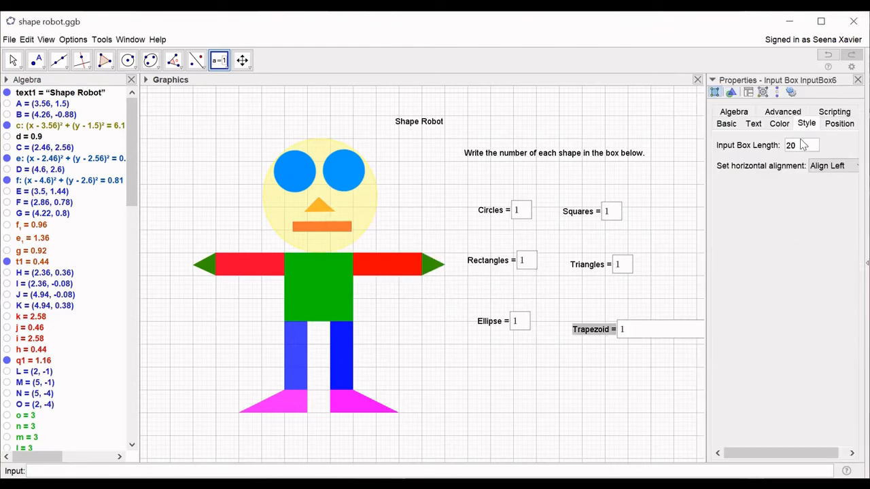
key("BackSpace")
key("BackSpace")
type("3")
left_click(853, 80)
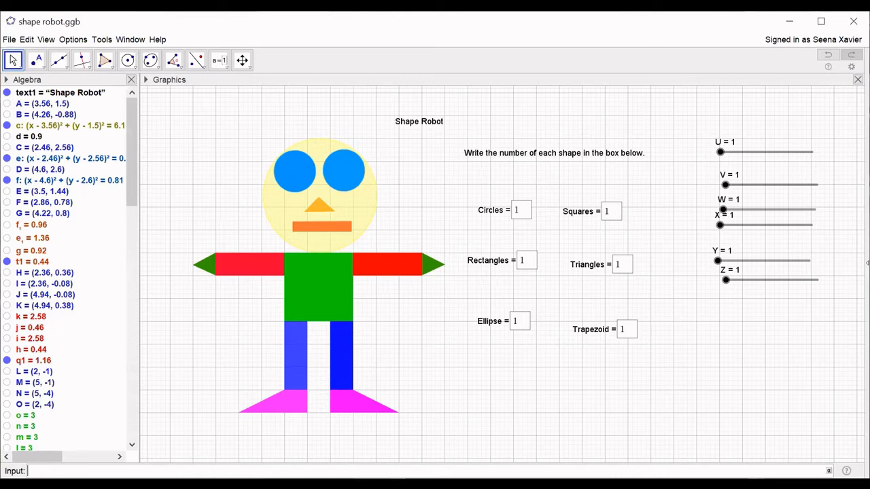
- Unfix the Trapezoid input box and move it up level with the Ellipse box
right_click(597, 331)
left_click(639, 379)
left_click_drag(617, 333, 605, 322)
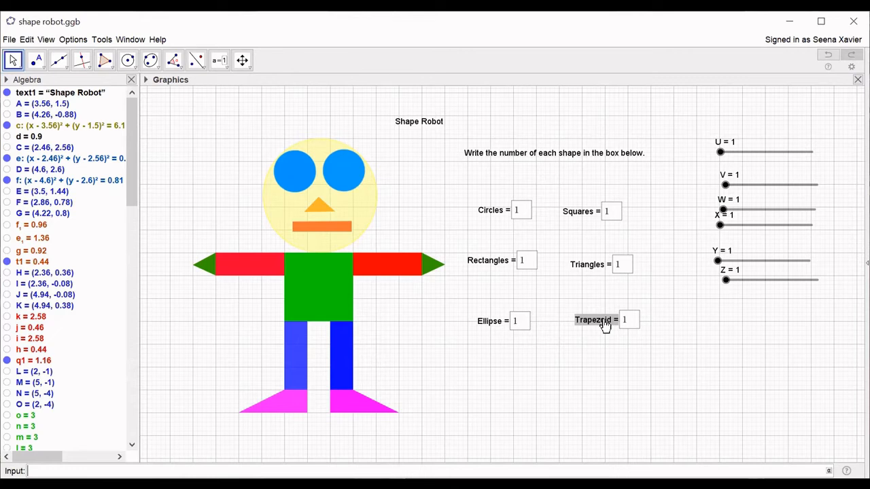
- Add a text object reading "Correct!" just below the Circles input box
left_click(595, 378)
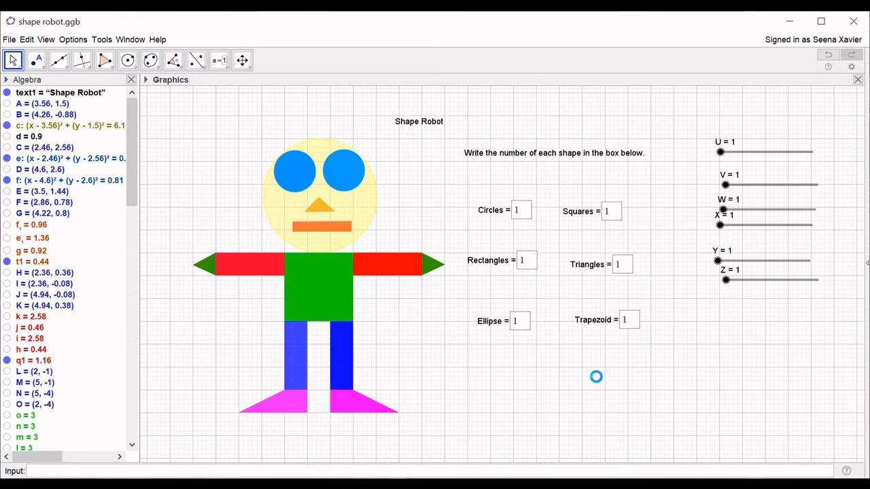
left_click(219, 63)
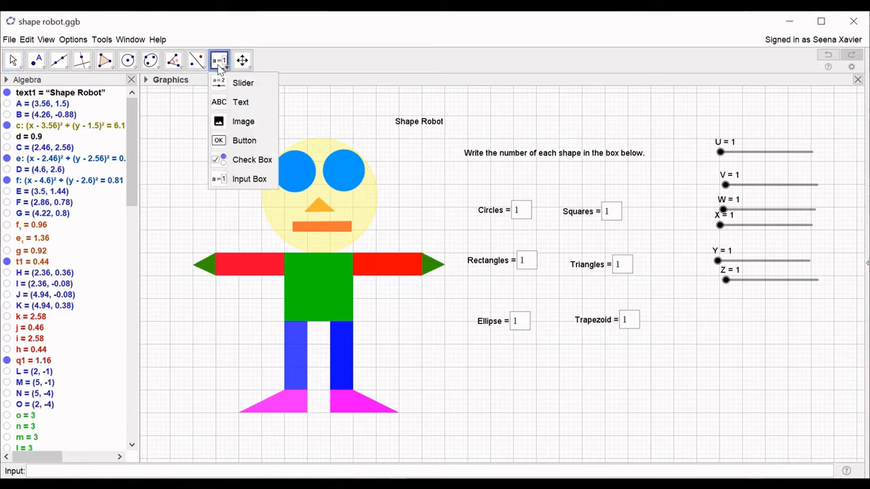
left_click(223, 103)
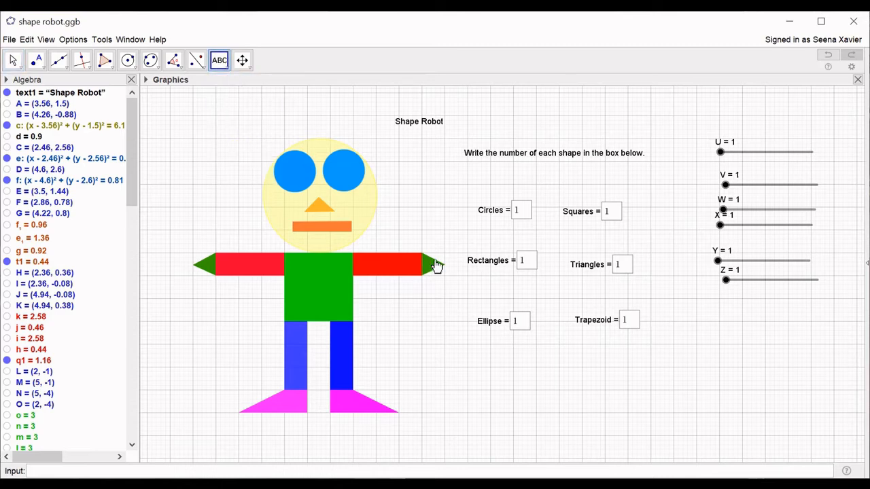
left_click(480, 237)
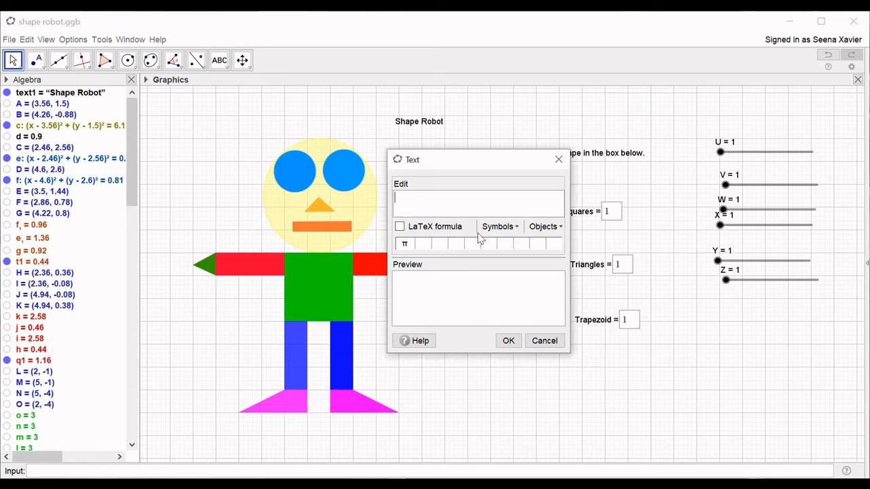
type("Correct!")
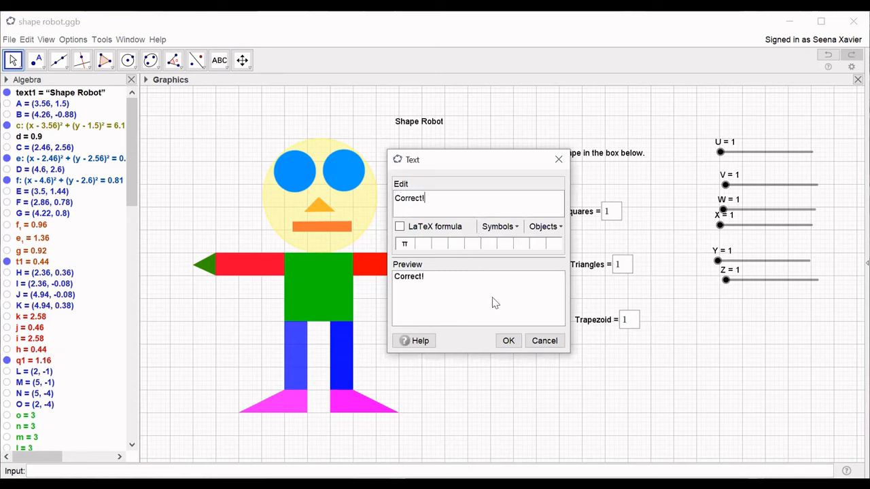
left_click(507, 341)
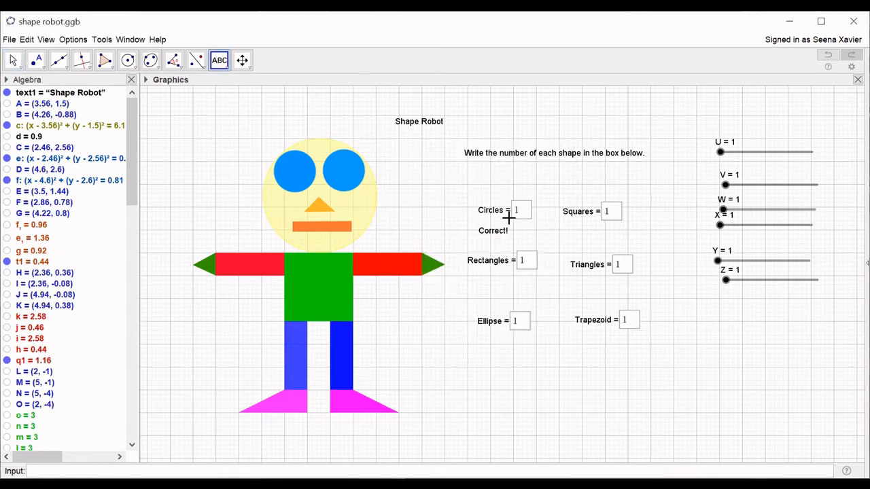
- Set the Circles "Correct!" text's condition to show object to U==3 in its object properties
right_click(500, 236)
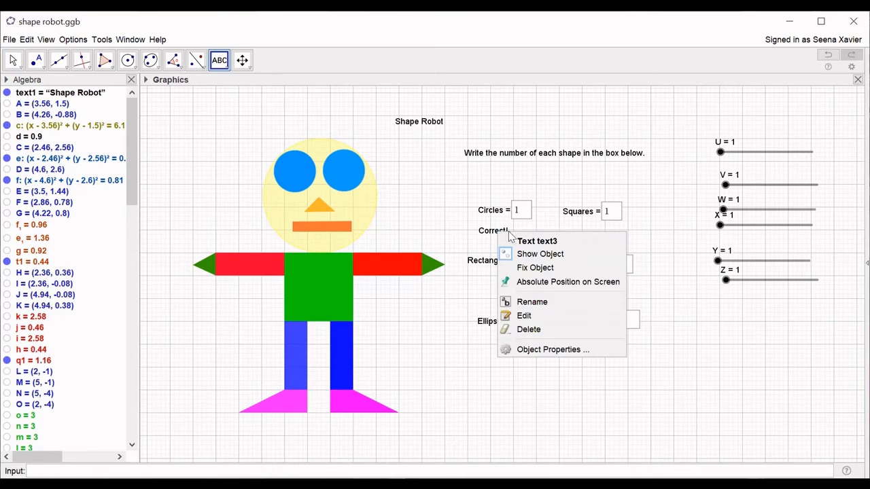
left_click(540, 349)
left_click(782, 112)
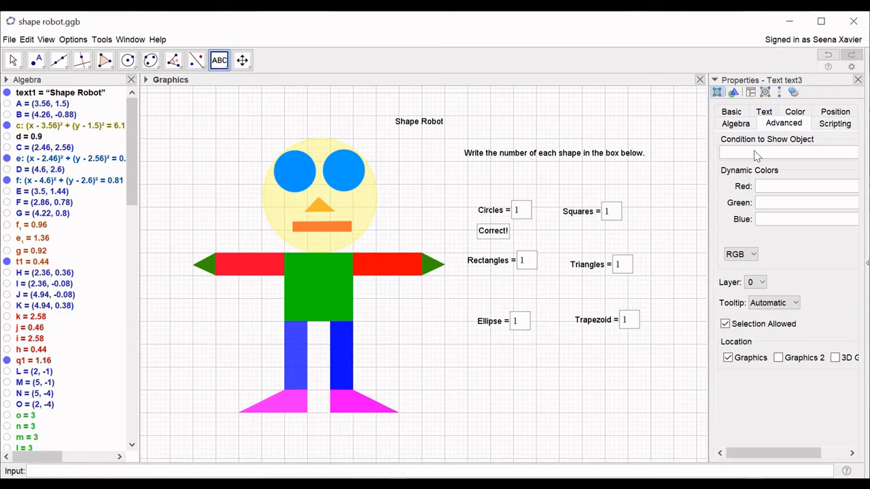
type("U==3")
left_click(858, 79)
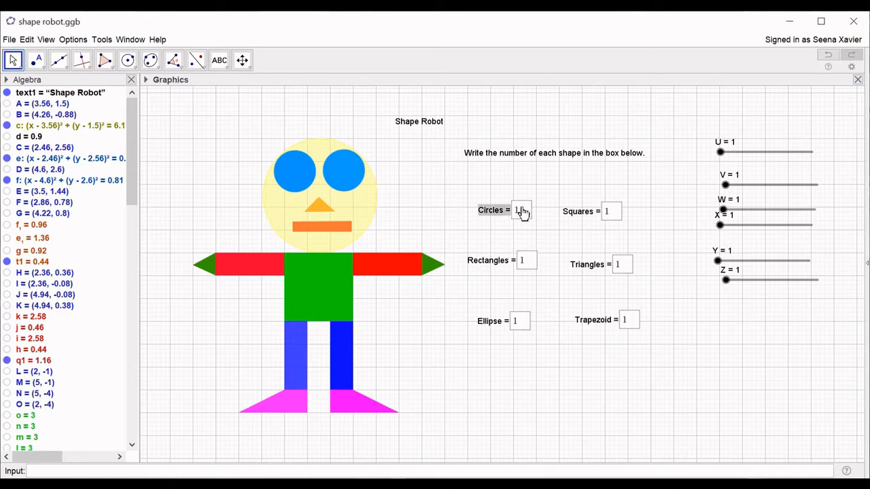
- Enter 3 in the Circles input box to test the "Correct!" message
key("BackSpace")
type("3")
key("Return")
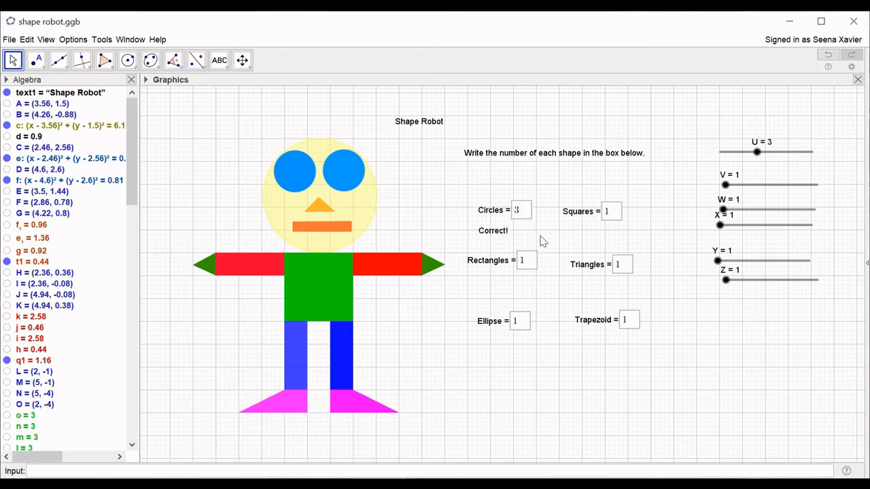
- Add a text object reading "Try Again!" beside the "Correct!" text below the Circles input box
left_click(225, 62)
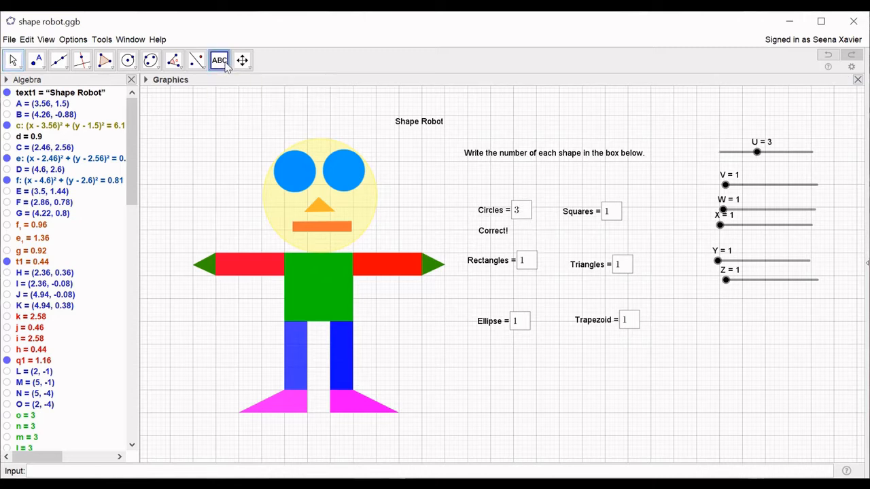
left_click(516, 231)
type("Try Aga")
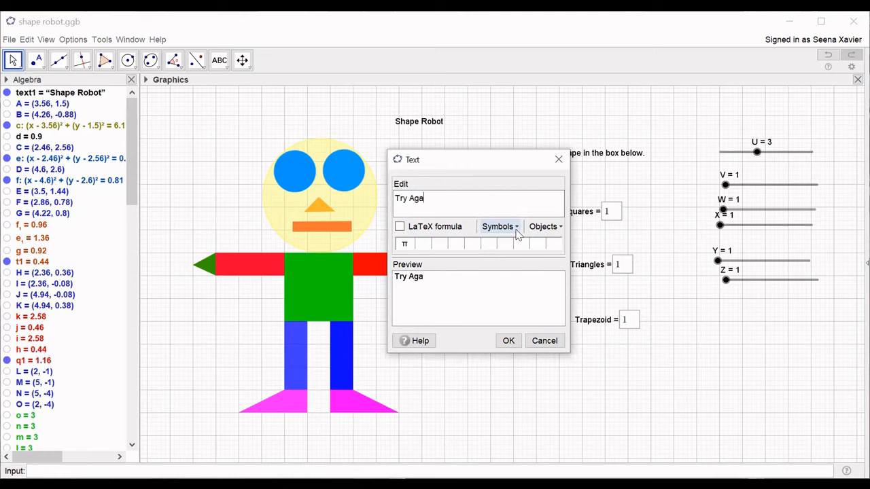
type("in!")
left_click(509, 340)
- Set the Circles "Try Again!" text's condition to show object to U≠3 in its object properties
right_click(544, 235)
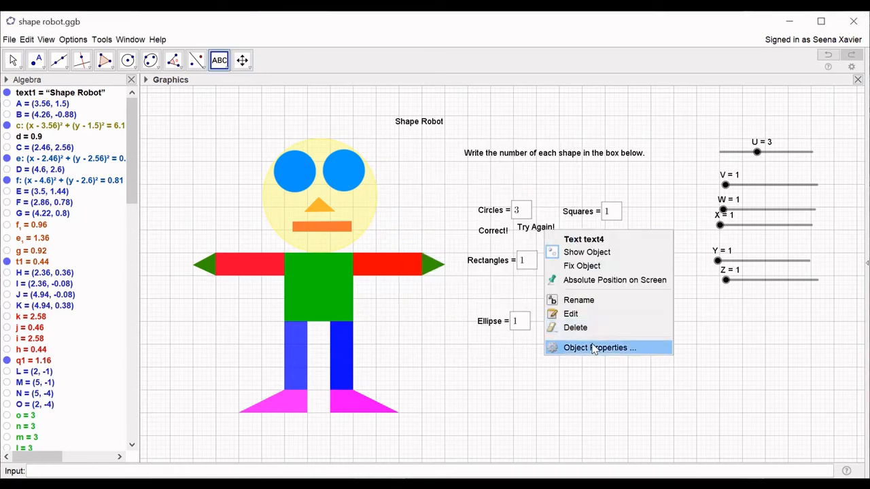
left_click(594, 348)
left_click(775, 155)
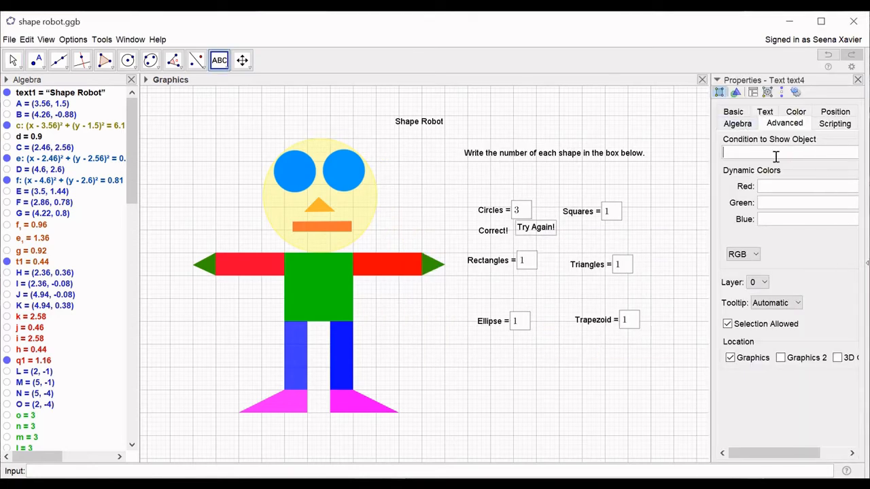
type("U")
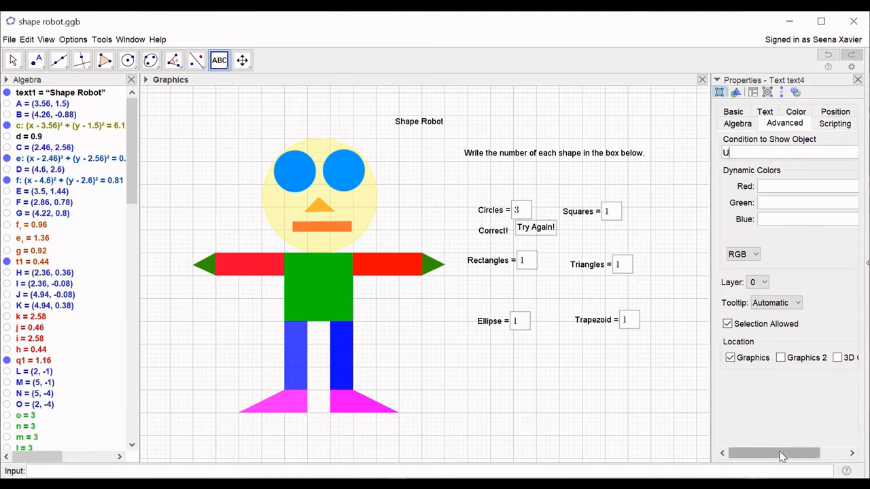
left_click_drag(782, 453, 808, 453)
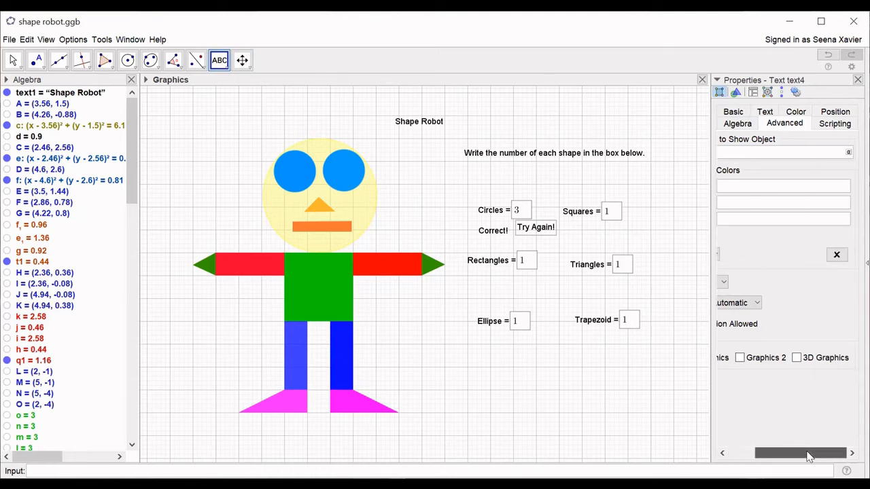
left_click(848, 153)
left_click(739, 127)
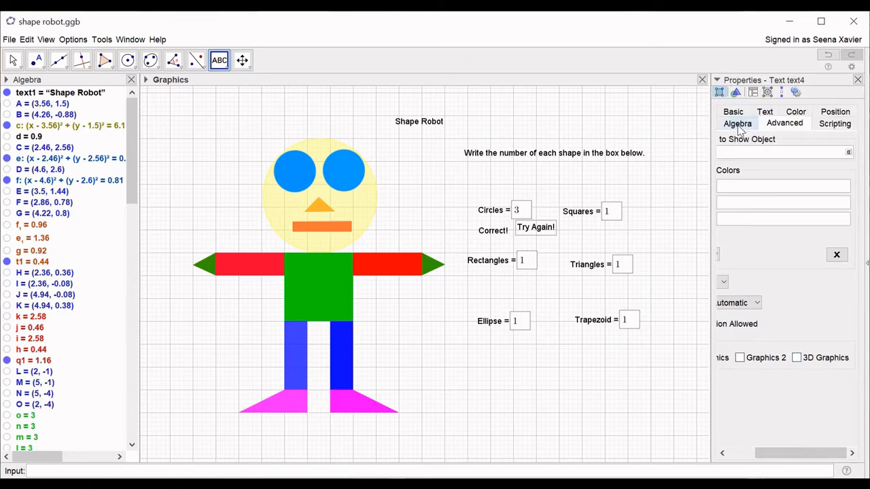
left_click_drag(804, 456, 779, 456)
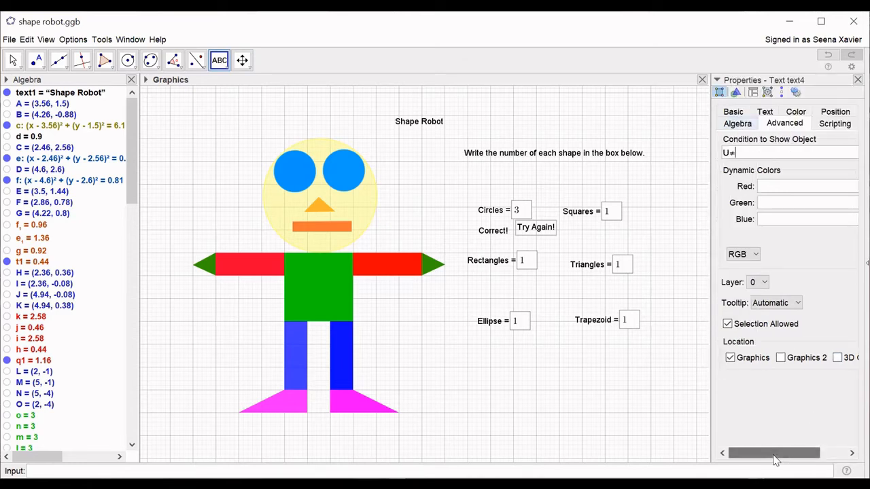
type("3")
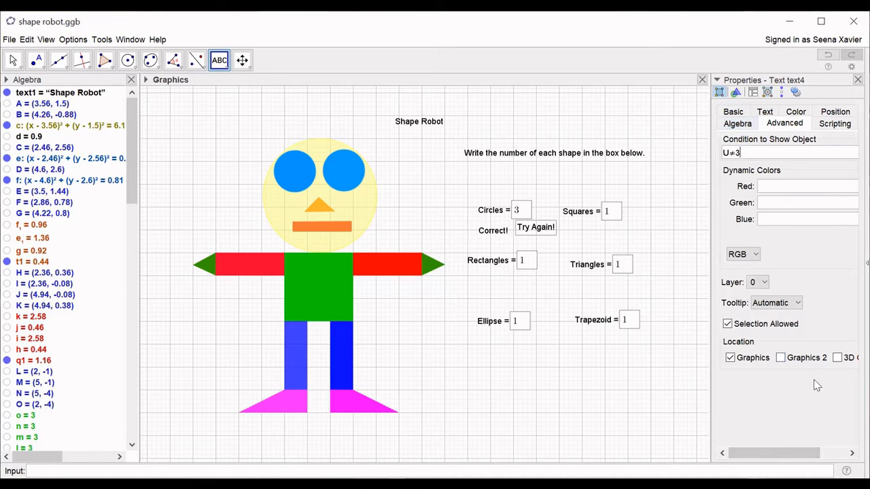
double_click(732, 153)
left_click(858, 80)
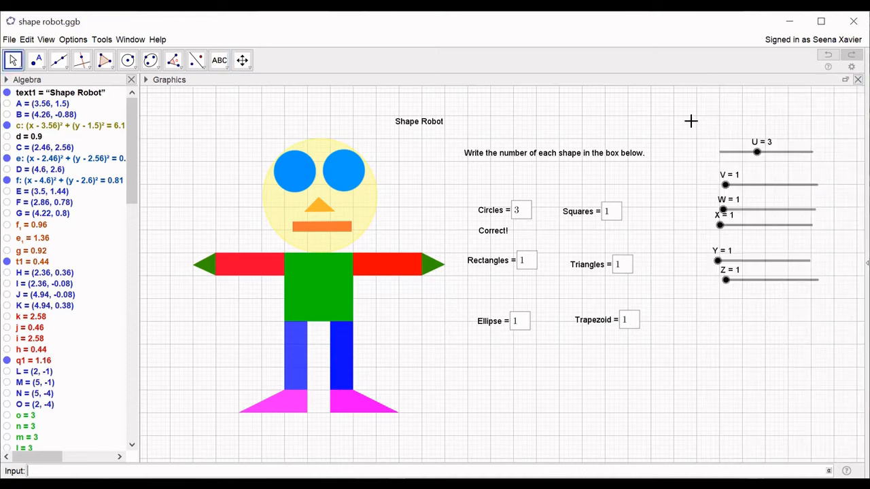
- Enter 4 in the Circles input box as a wrong answer and move the "Try Again!" text directly beneath that box
left_click(527, 217)
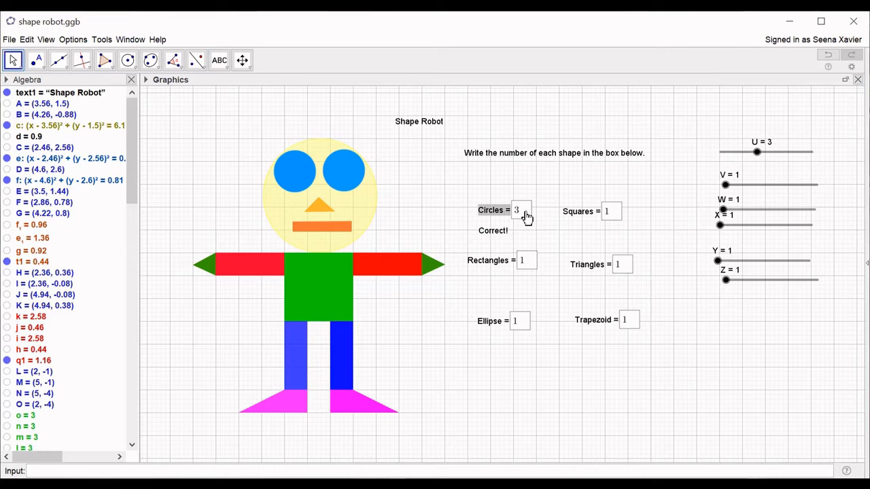
left_click(527, 217)
key("BackSpace")
type("4")
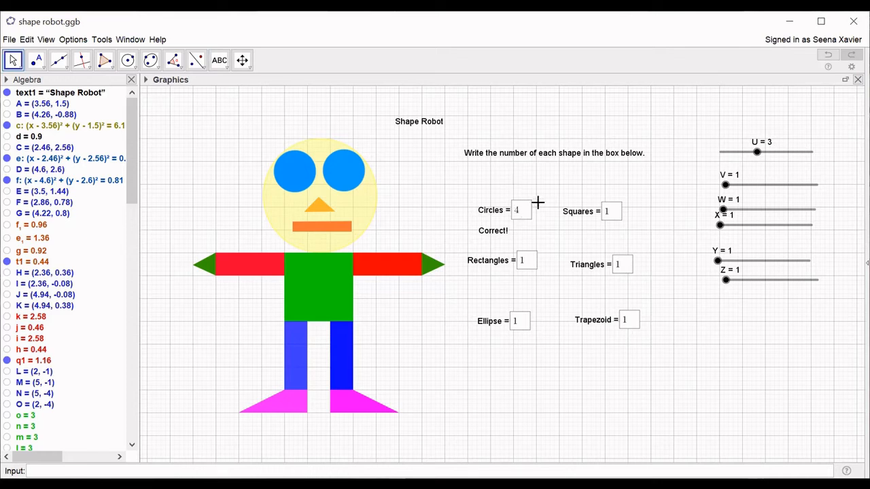
left_click(567, 252)
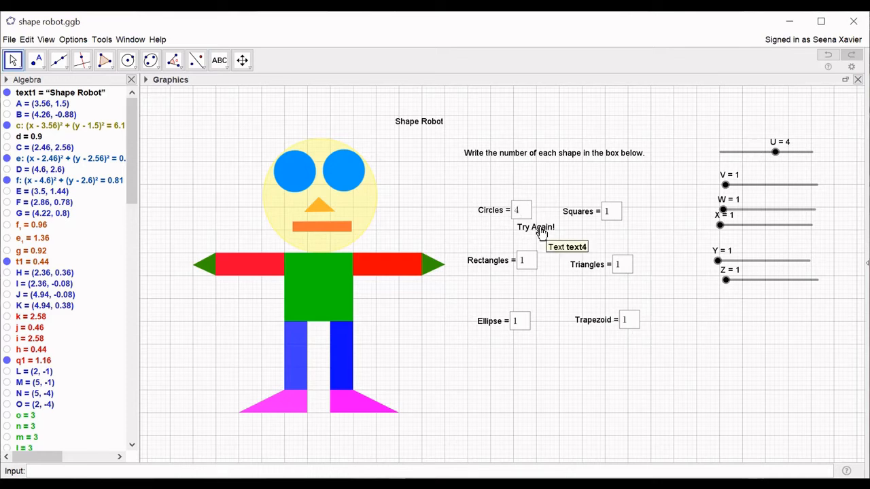
left_click_drag(537, 229, 513, 240)
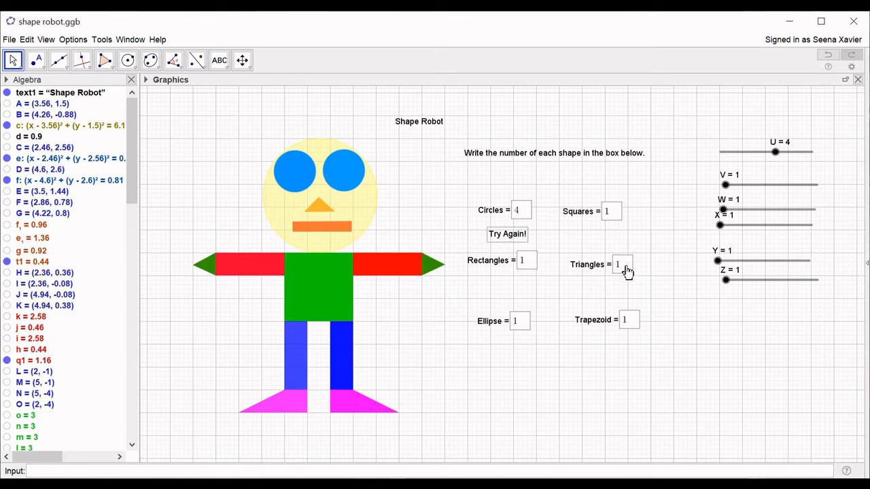
- Add a text object reading "Correct!" just below the Squares input box
left_click(219, 61)
left_click(238, 107)
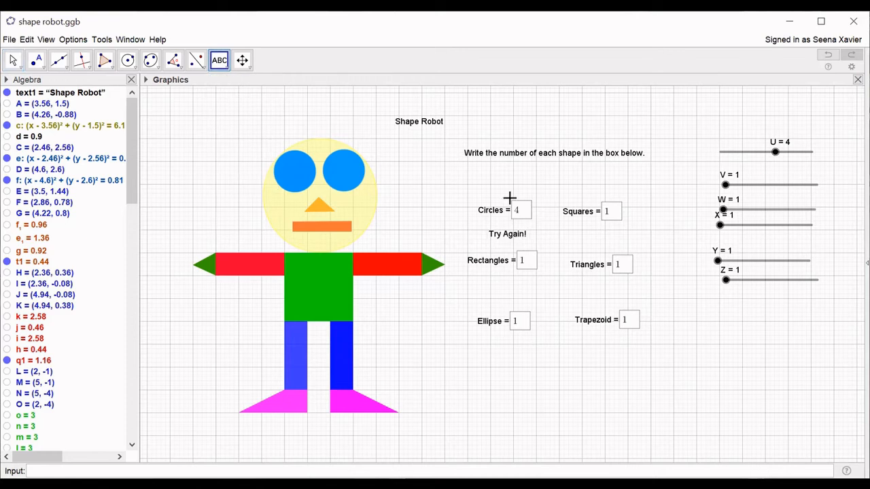
left_click(571, 233)
type("C")
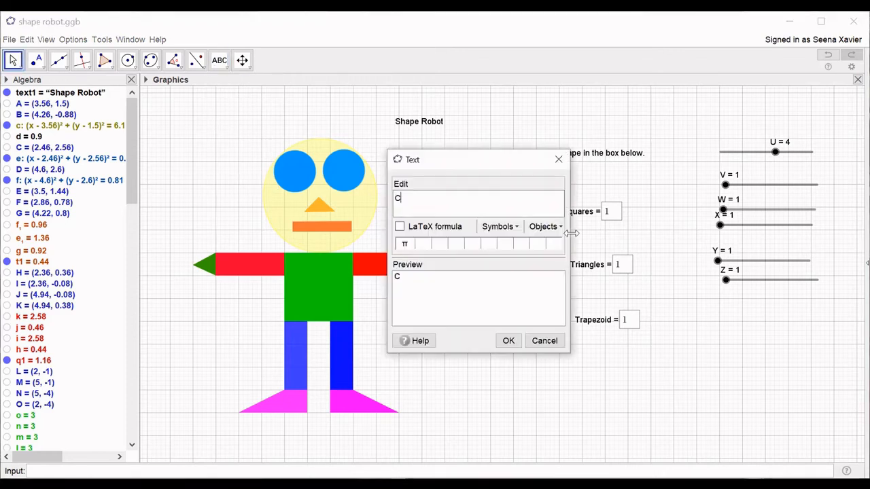
type("orrect!")
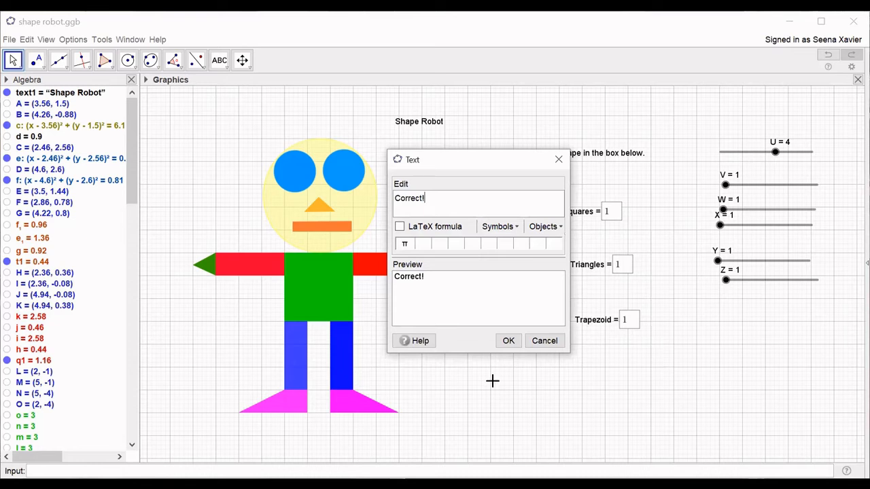
left_click(507, 340)
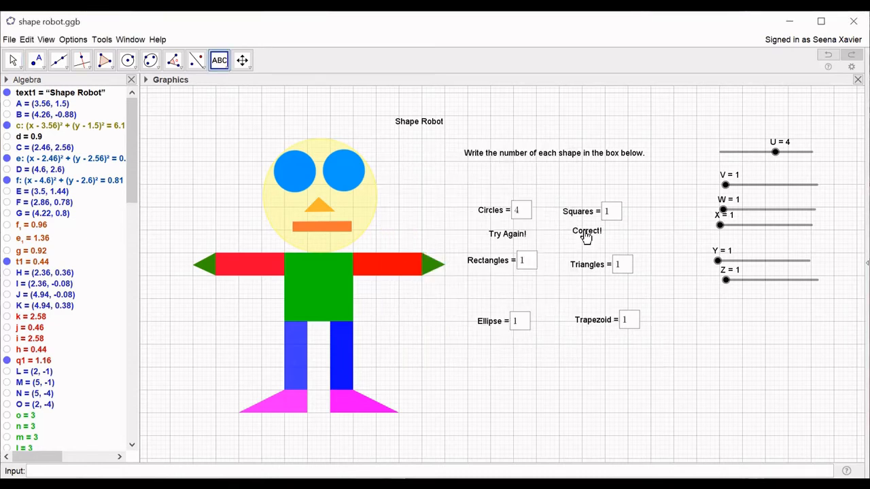
- Set the Squares "Correct!" text's condition to show object to V==1 in its object properties
right_click(582, 232)
left_click(627, 349)
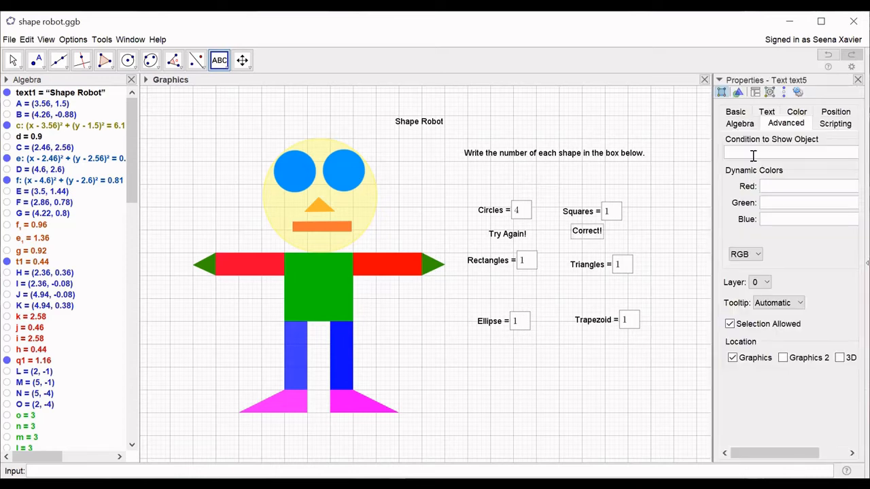
left_click(754, 156)
type("V==1")
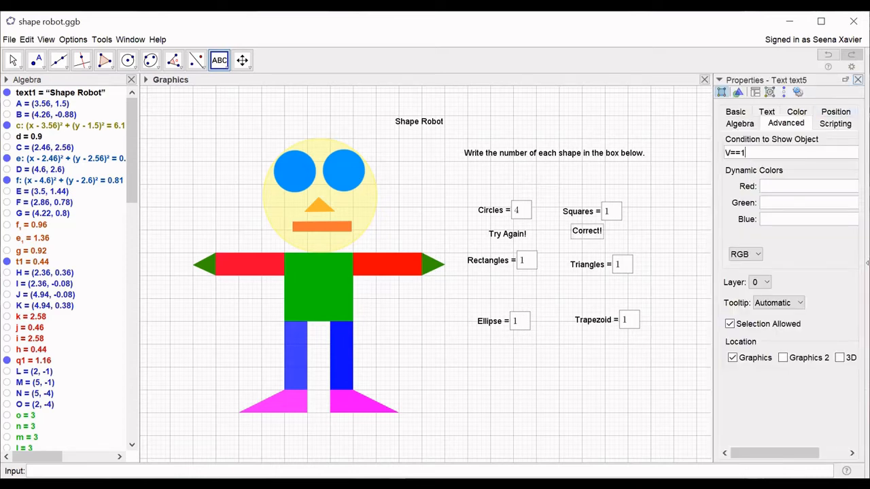
left_click(857, 79)
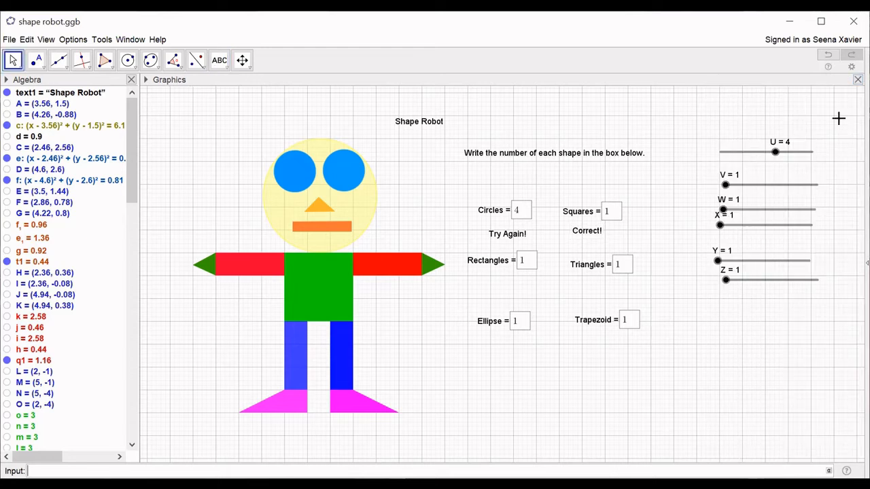
- Add a text object reading "Try Again" at the "Correct!" text below the Squares input box
left_click(219, 60)
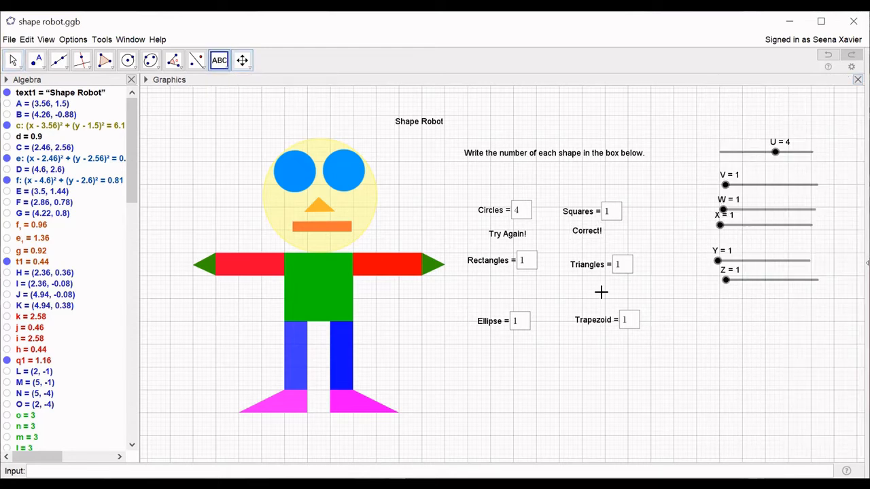
left_click(587, 230)
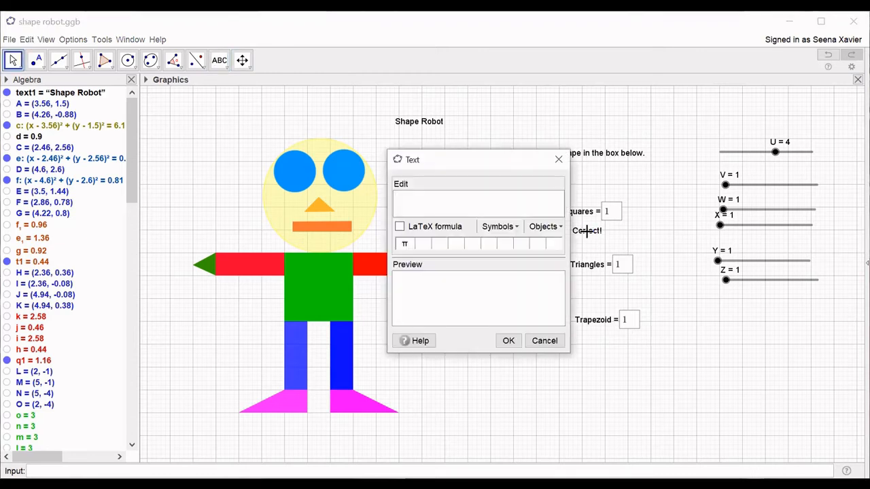
type("Try Again")
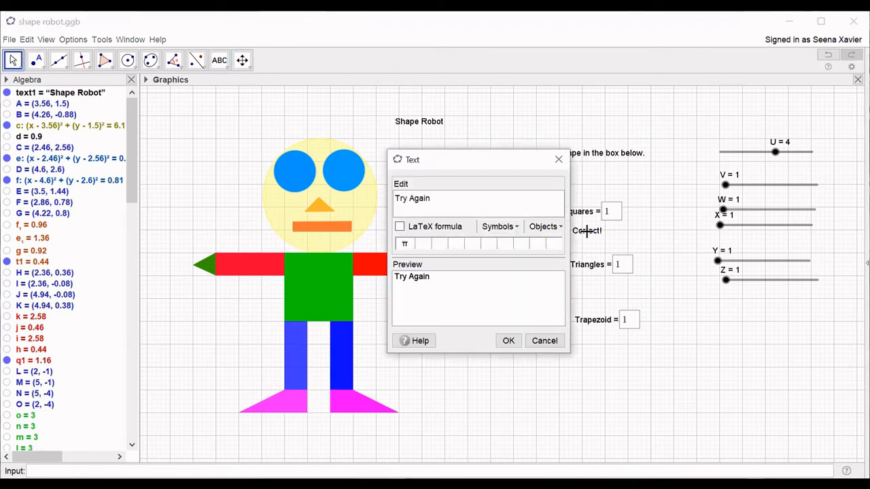
left_click(507, 340)
- Set the Squares "Try Again" text's condition to show object to V≠1 in its object properties
right_click(607, 234)
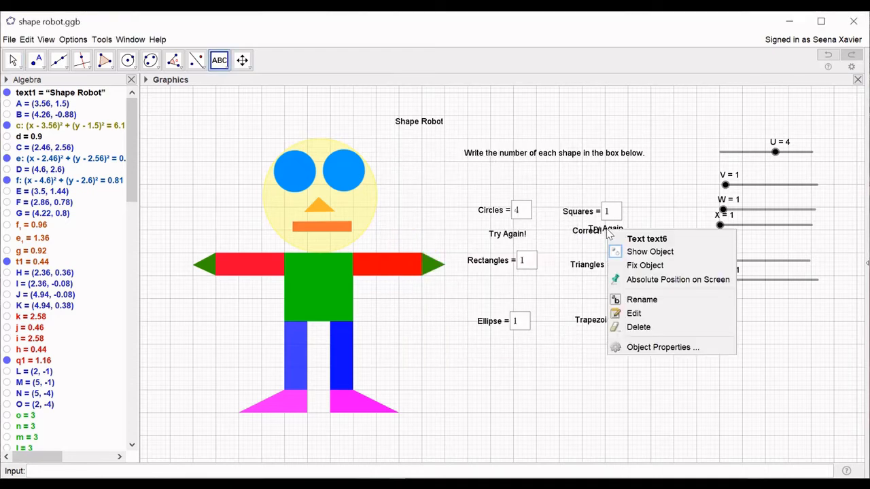
left_click(636, 346)
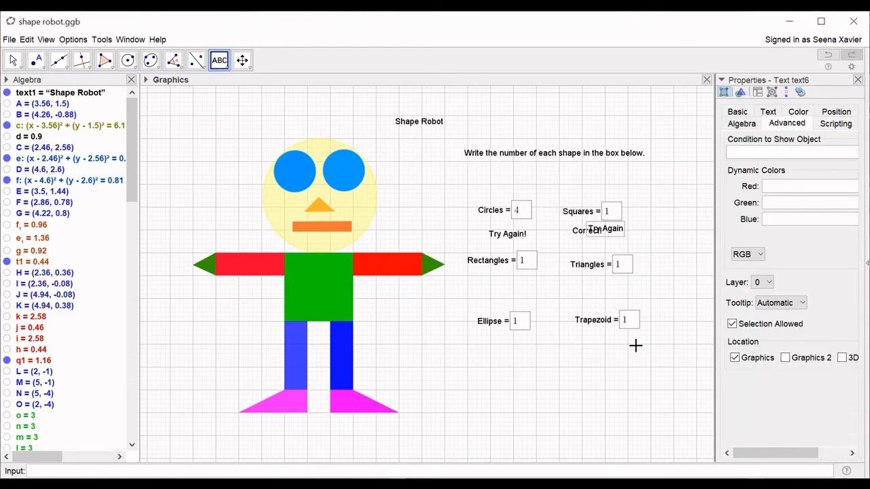
left_click(742, 114)
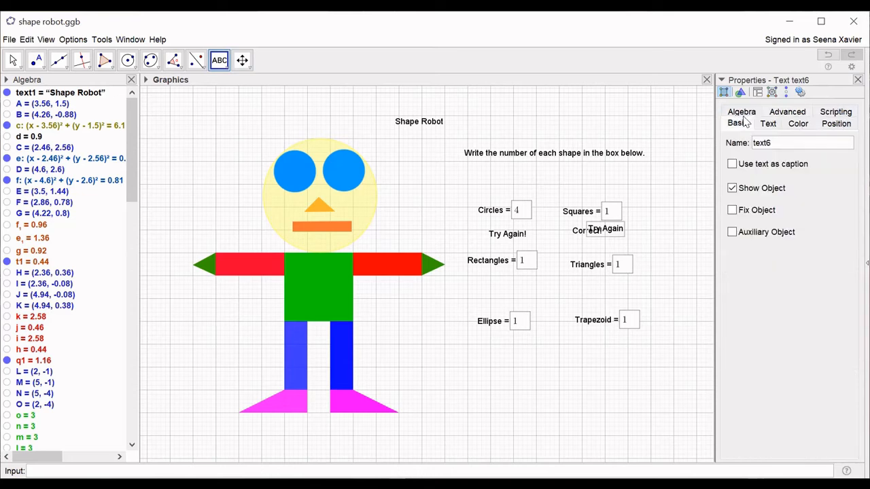
left_click(790, 113)
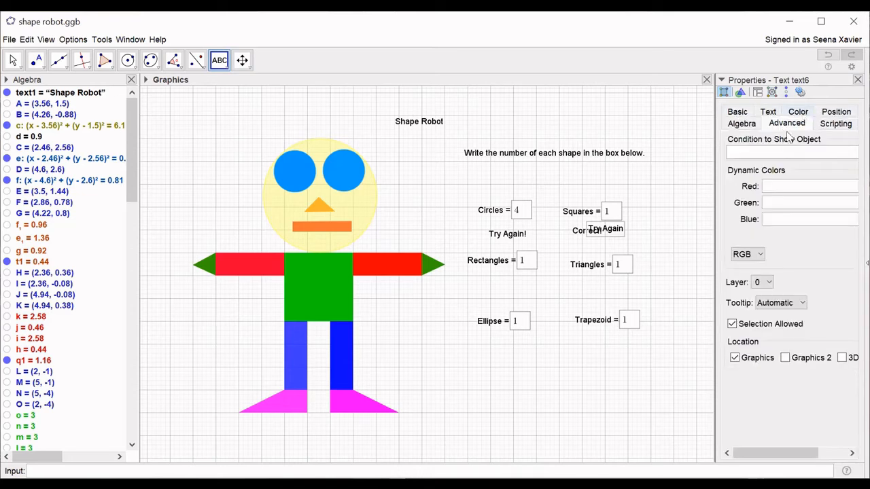
left_click(771, 148)
type("V")
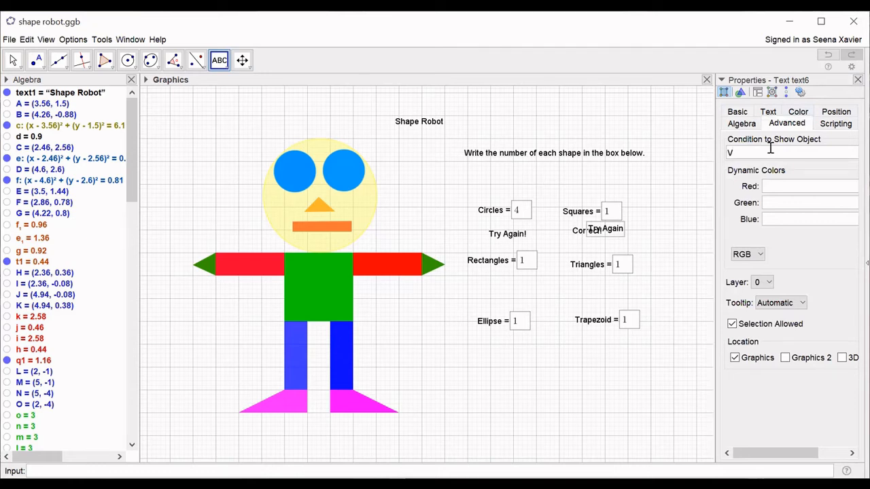
type("≠1")
key("Escape")
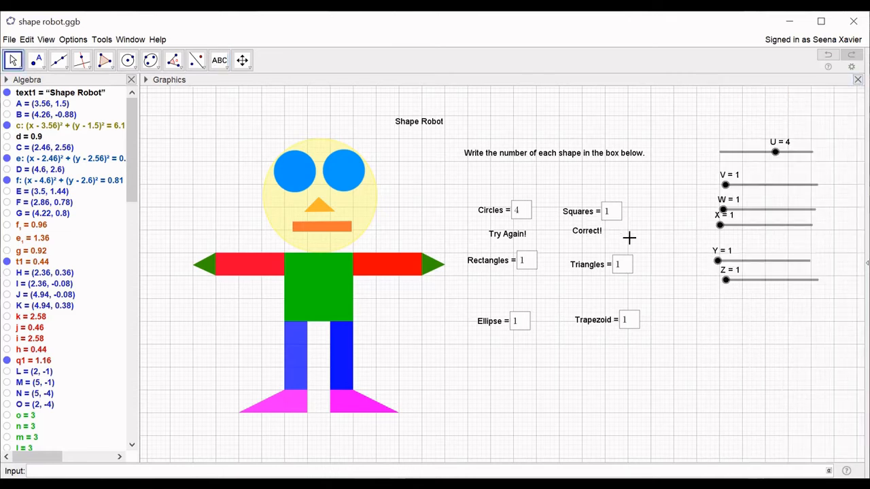
- Enter 2 in the Squares input box as a wrong answer to test its feedback text
left_click(612, 219)
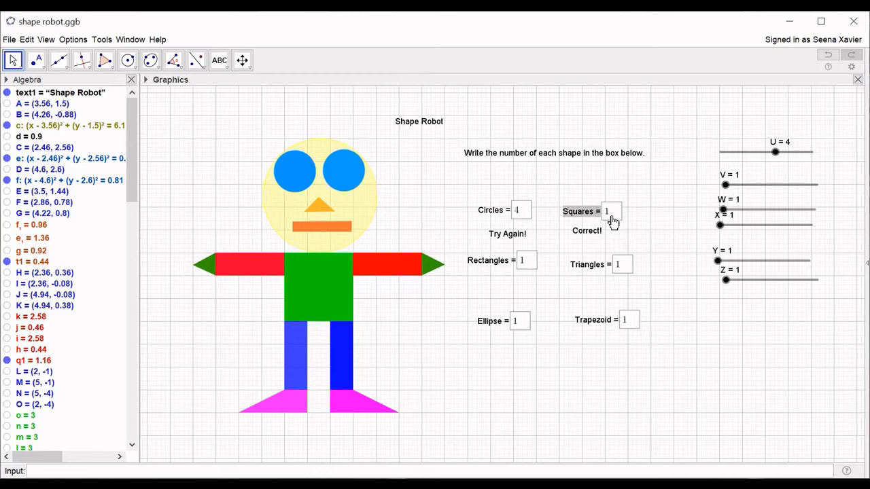
key("BackSpace")
type("2")
left_click(621, 232)
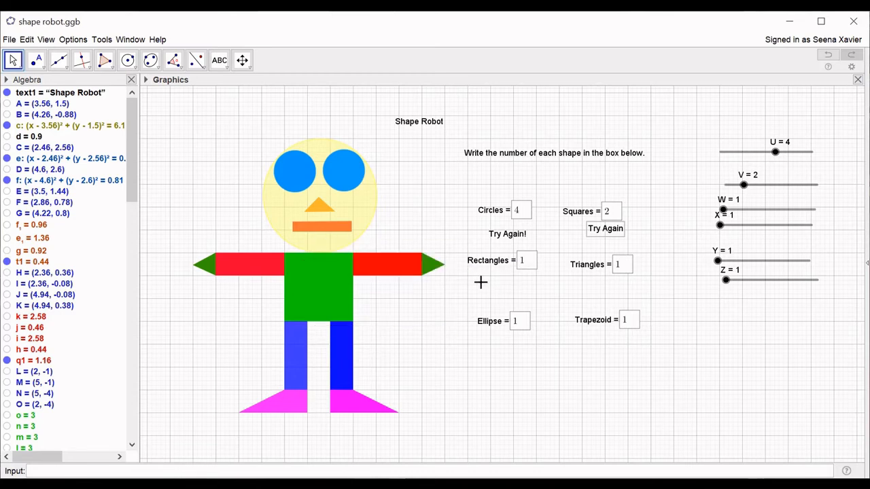
- Add a text object reading "Correct" just below the Rectangles input box
left_click(222, 61)
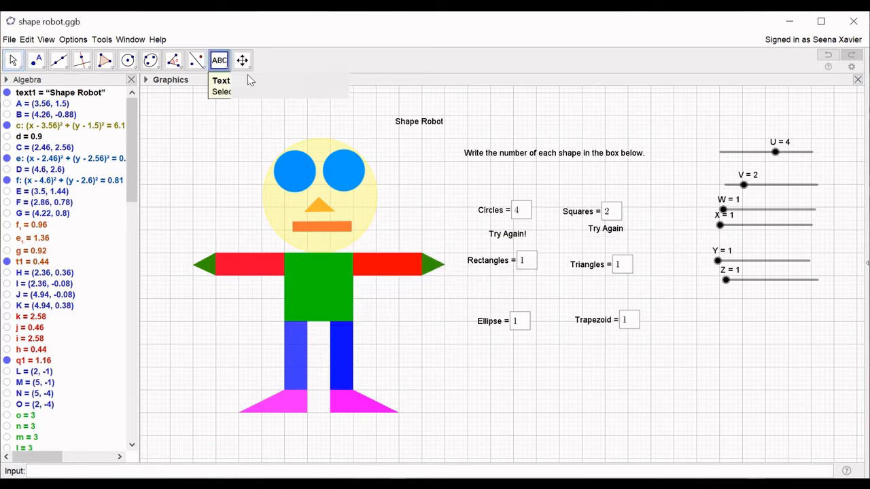
left_click(486, 291)
type("Correct")
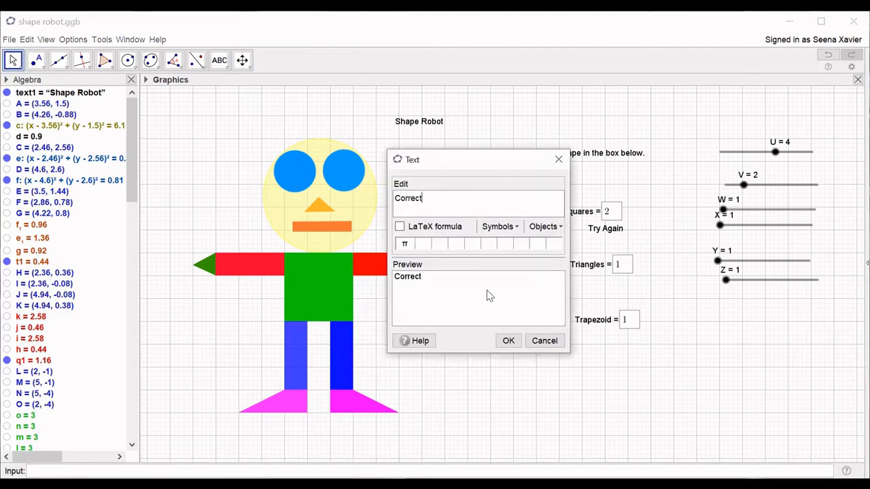
left_click(503, 341)
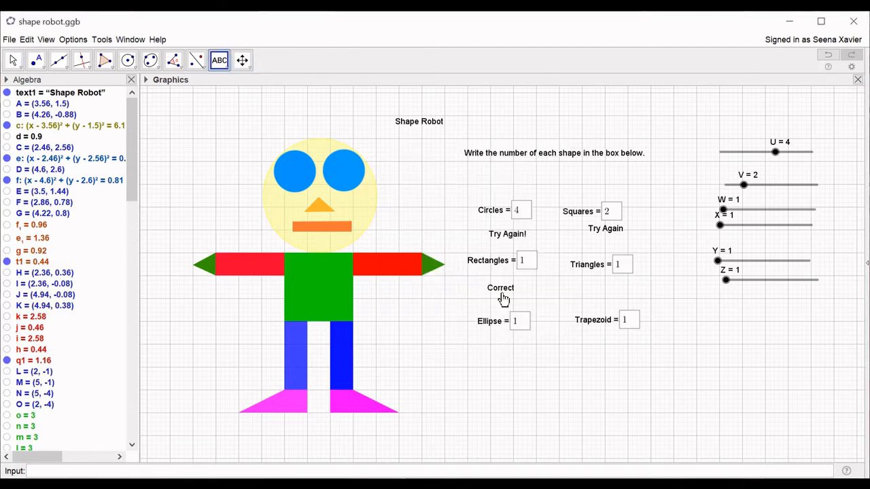
- Set the Rectangles "Correct" text's condition to show object to W==5 in its object properties
right_click(502, 291)
left_click(552, 408)
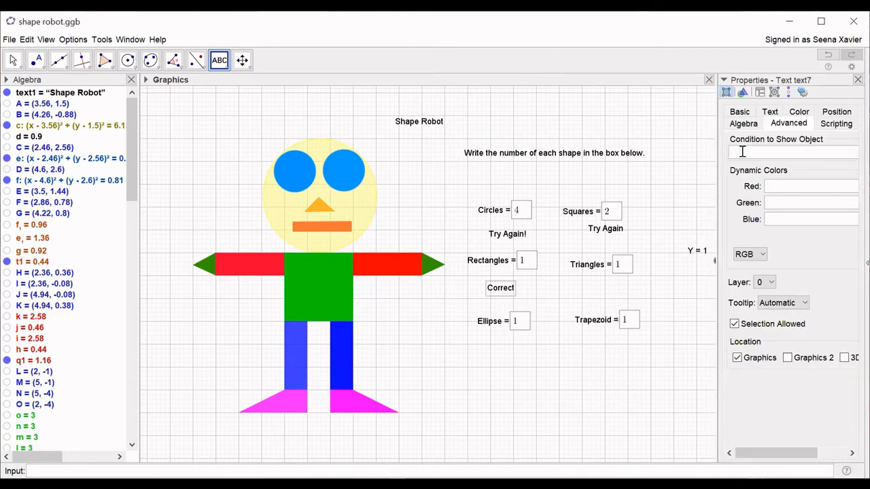
type("W==5")
left_click(858, 80)
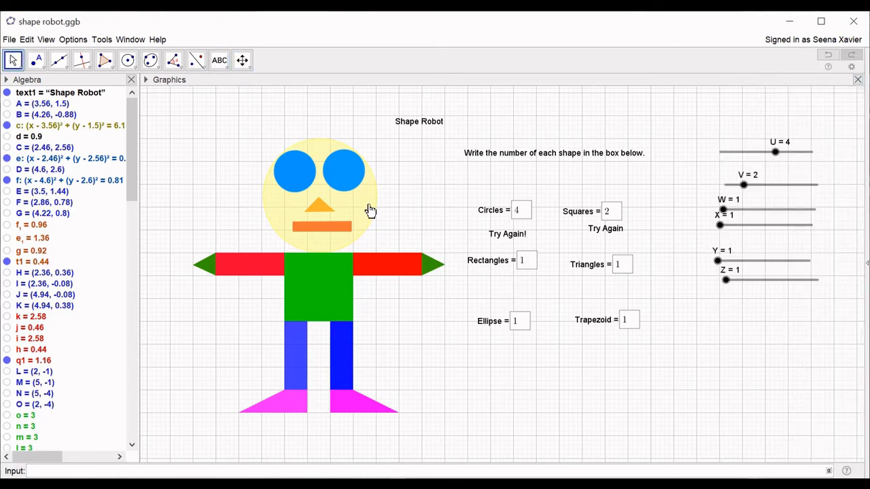
- Add a text object reading "Try Again" just below the Rectangles input box
left_click(227, 61)
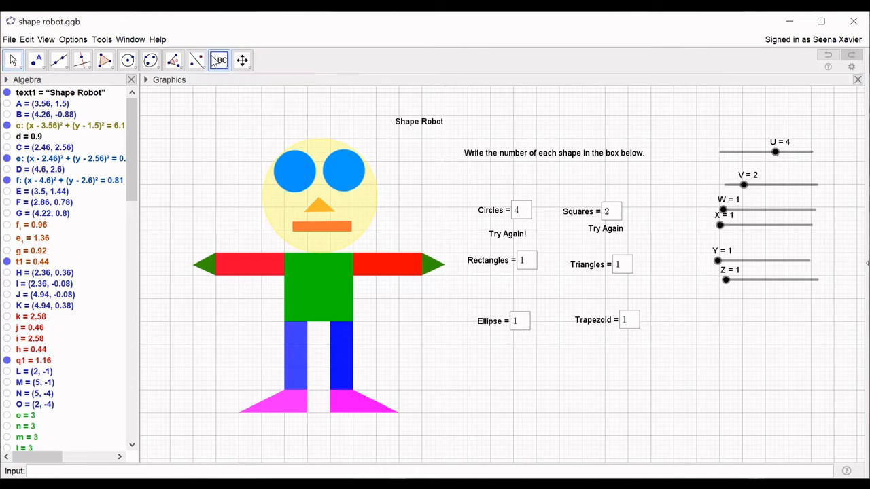
left_click(482, 298)
type("Try Again")
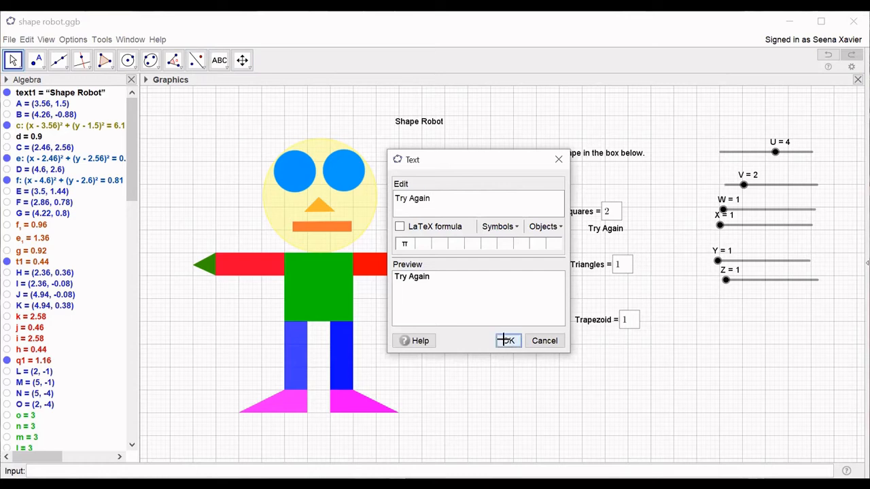
left_click(506, 341)
- Set the Rectangles "Try Again" text's condition to show object to W!=5 in its object properties
right_click(501, 290)
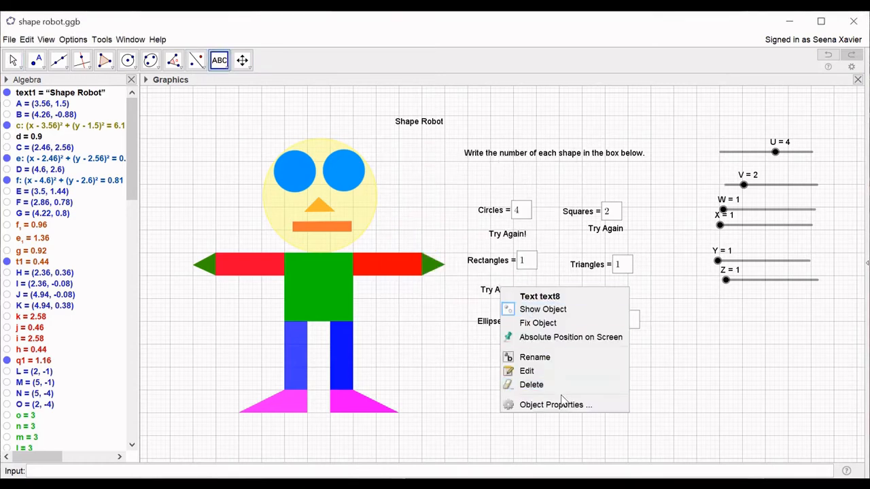
left_click(556, 404)
left_click(749, 152)
type("W")
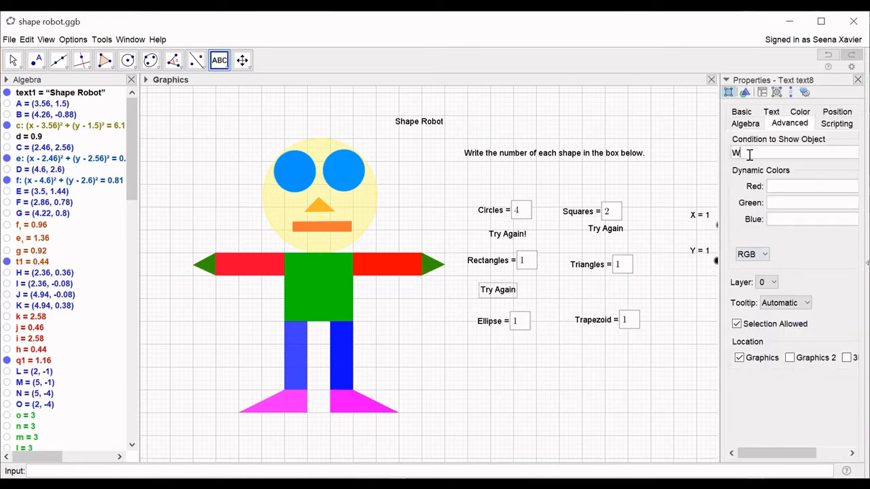
type("!=")
type("5")
left_click(858, 79)
- Add a text object reading "Correct" just below the Triangles input box
left_click(219, 60)
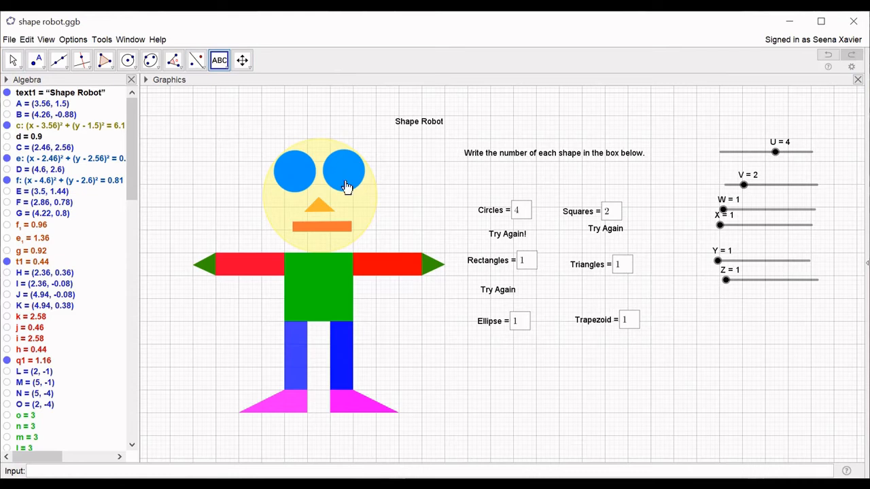
left_click(584, 290)
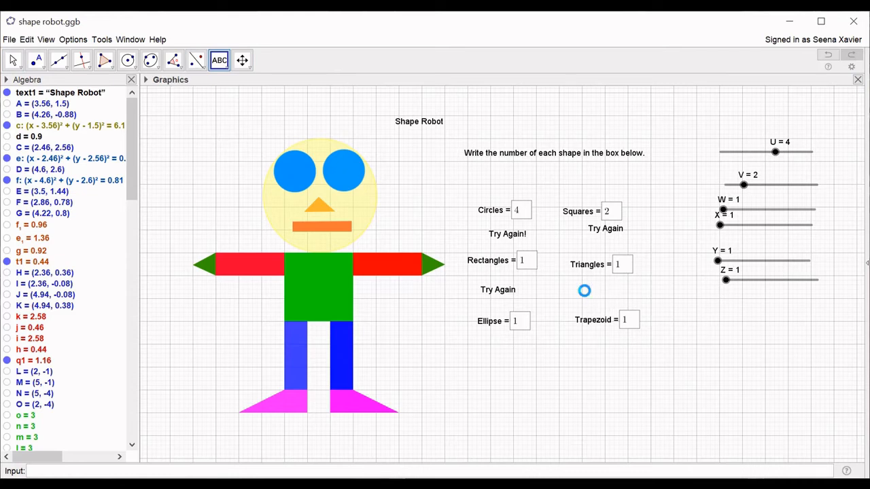
type("Tri")
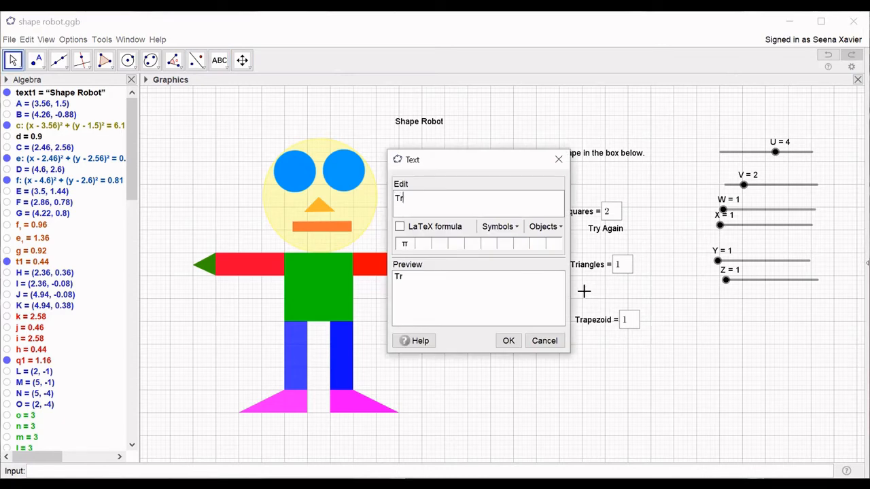
key("BackSpace")
key("BackSpace")
type("Correct")
left_click(506, 339)
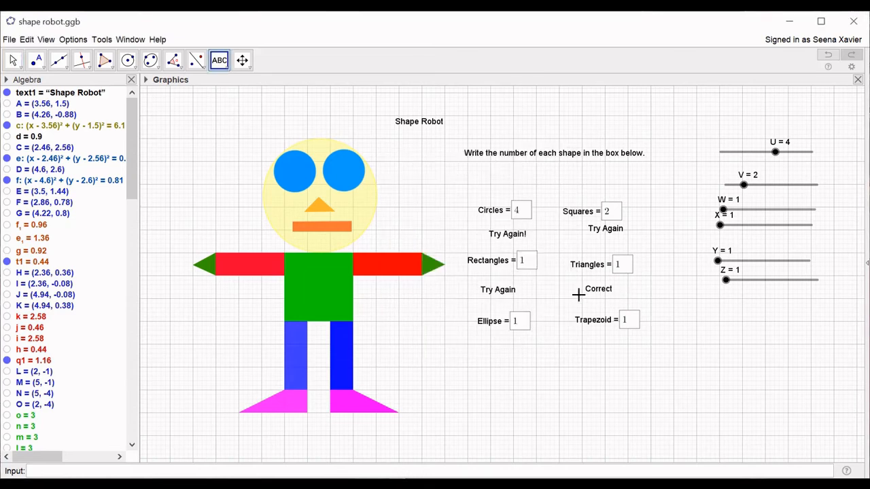
- Set the Triangles "Correct" text's condition to show object to X==3 in its object properties
right_click(589, 291)
left_click(639, 409)
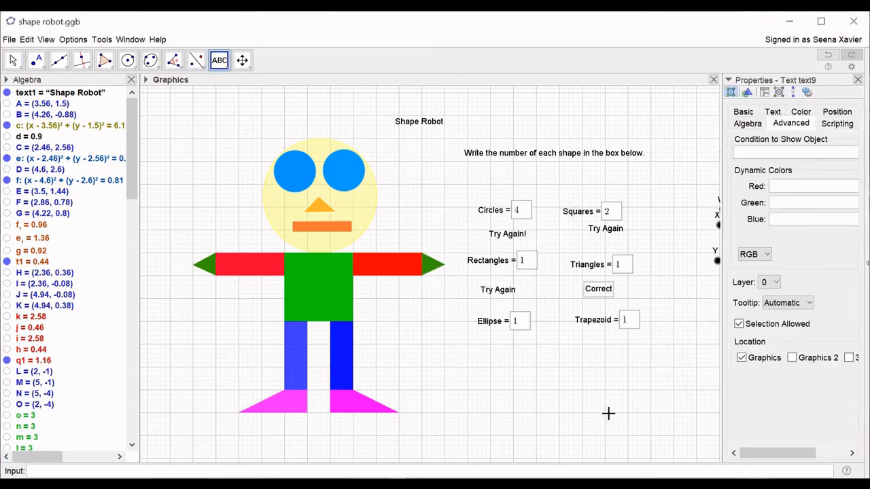
left_click(763, 153)
type("X==3")
left_click(857, 79)
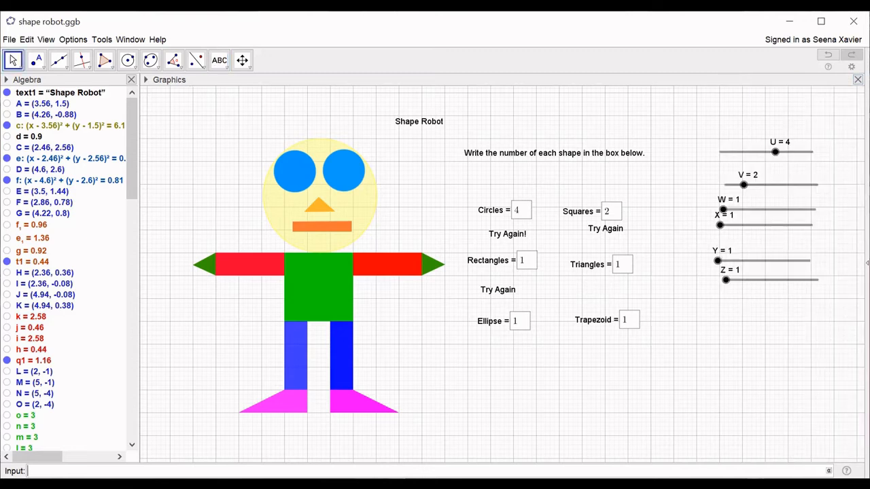
- Add a text object reading "Try Again" just below the Triangles input box
left_click(219, 60)
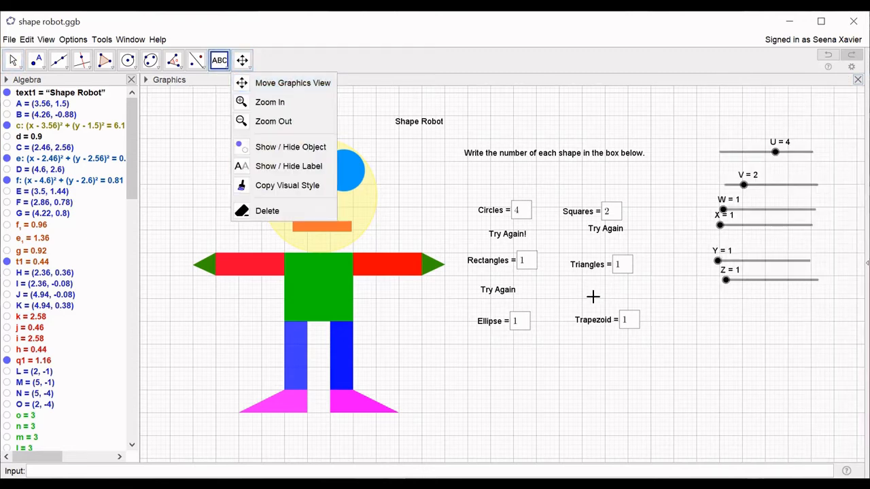
left_click(221, 60)
left_click(219, 59)
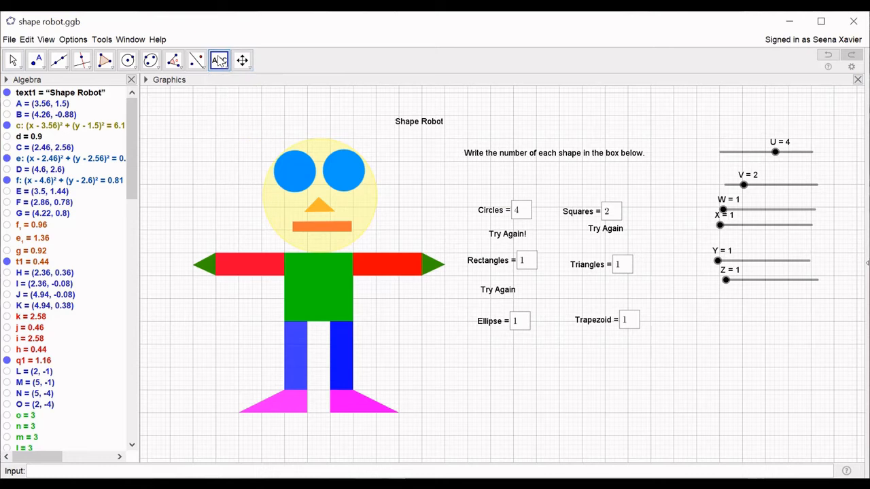
left_click(575, 292)
type("Try A")
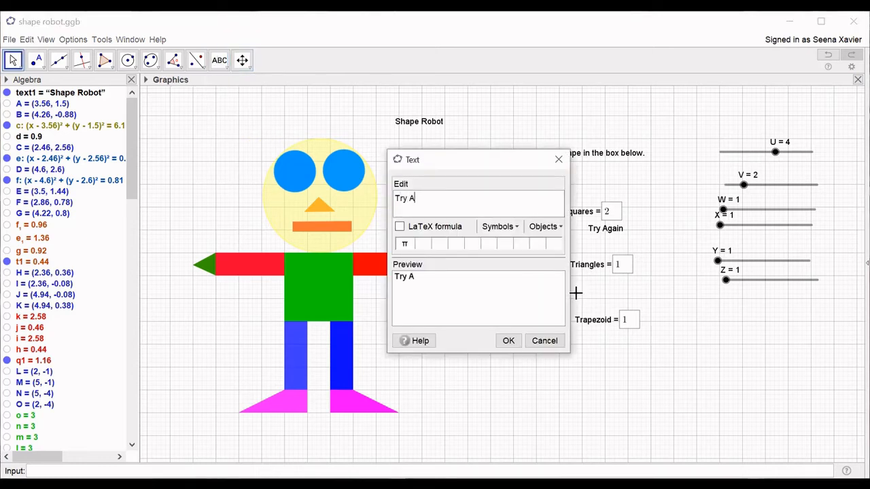
type("gain")
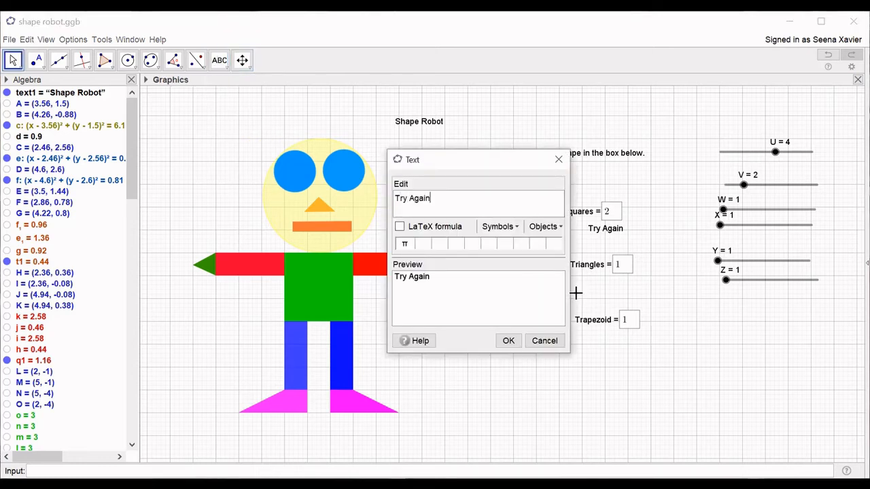
left_click(507, 340)
- Set the Triangles "Try Again" text's condition to show object to X≠3 in its object properties
right_click(583, 293)
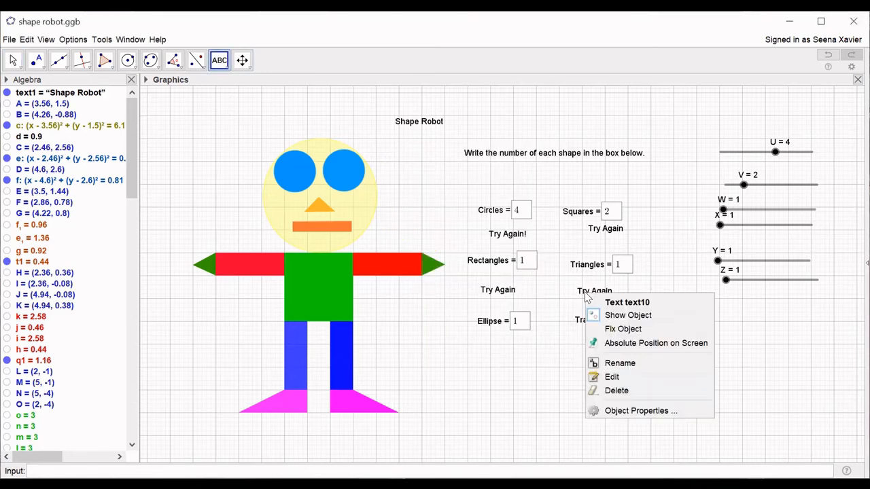
left_click(632, 410)
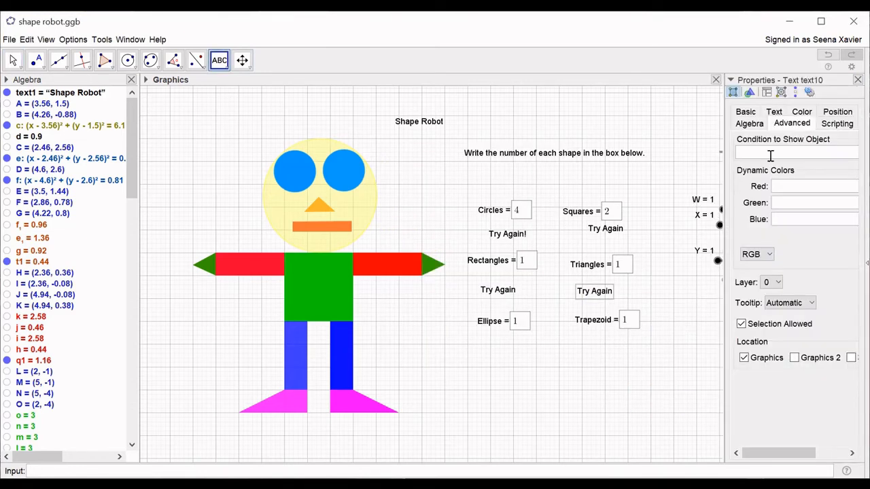
type("X≠3")
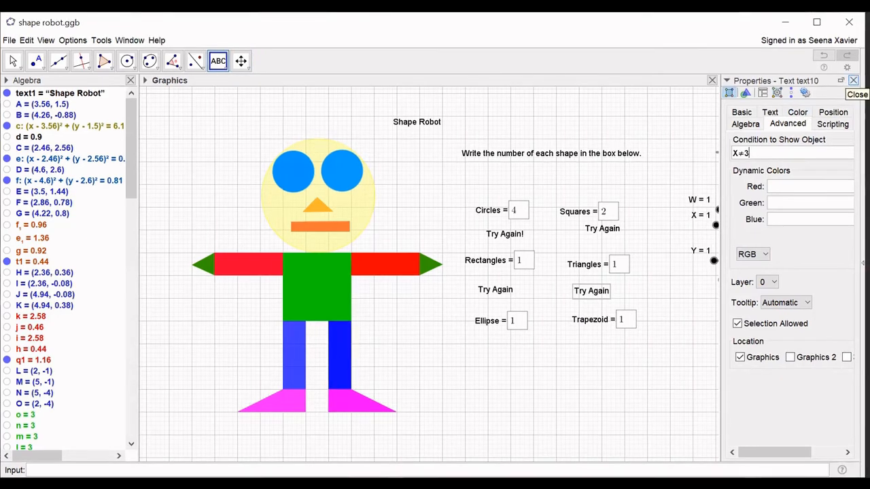
left_click(854, 81)
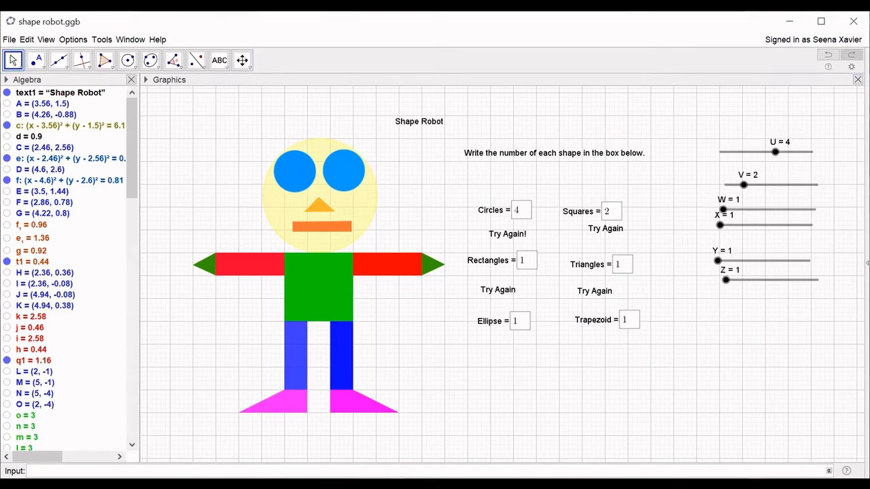
- Add a text object reading "Correct" just below the Ellipse input box
left_click(220, 62)
left_click(219, 62)
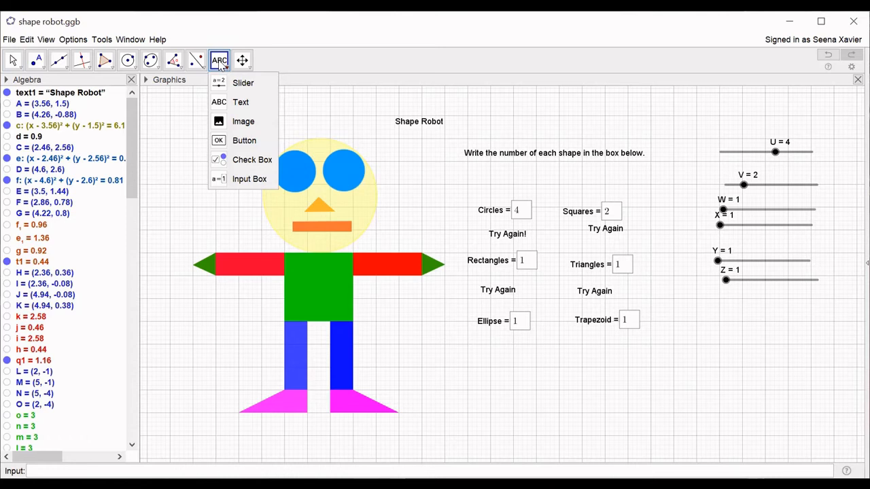
left_click(238, 103)
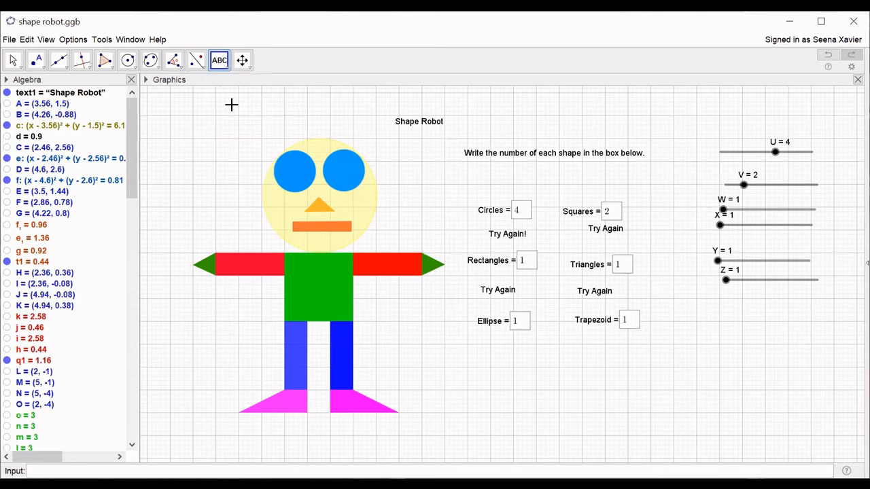
left_click(484, 355)
type("Correct")
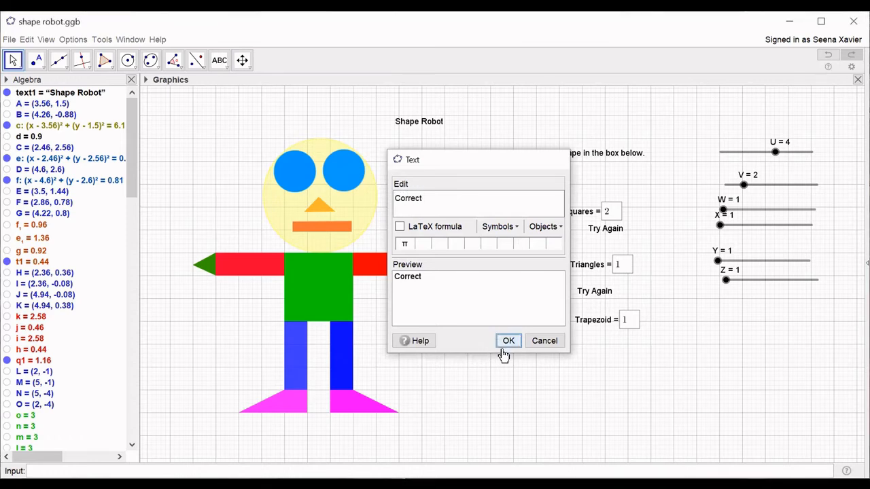
left_click(504, 345)
- Set the Ellipse "Correct" text's condition to show object to Y==0 in its object properties
right_click(502, 351)
left_click(540, 466)
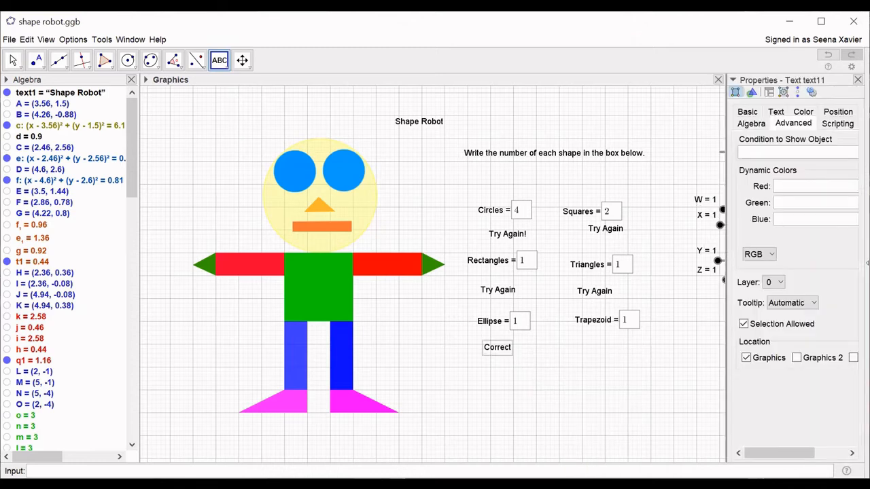
left_click(802, 151)
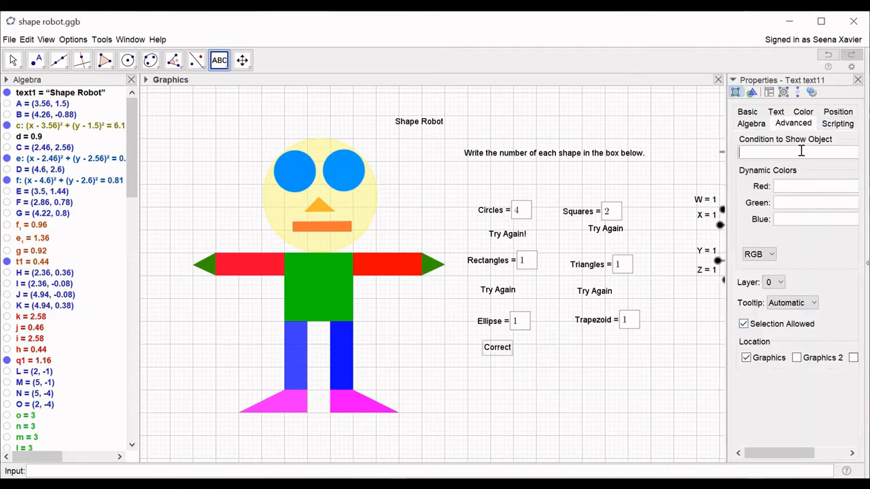
type("Y==0")
key("Return")
key("Escape")
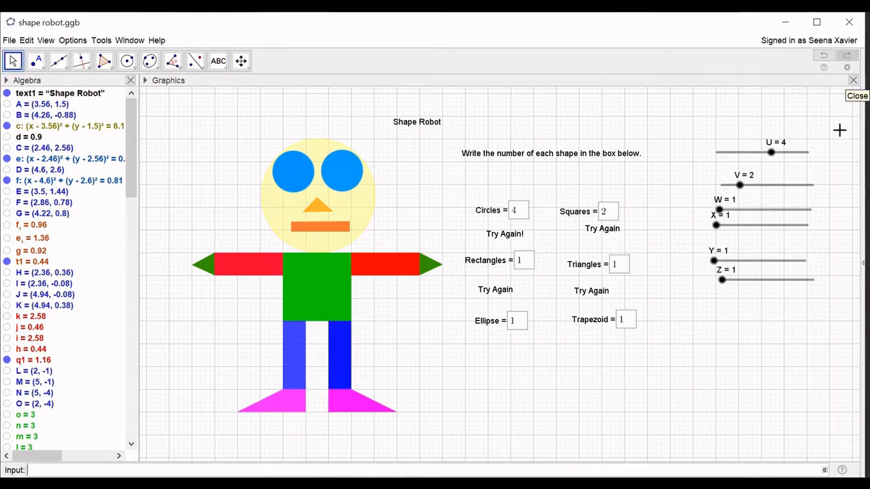
- Set the minimum of slider Y's interval to 0 in its object properties
right_click(746, 265)
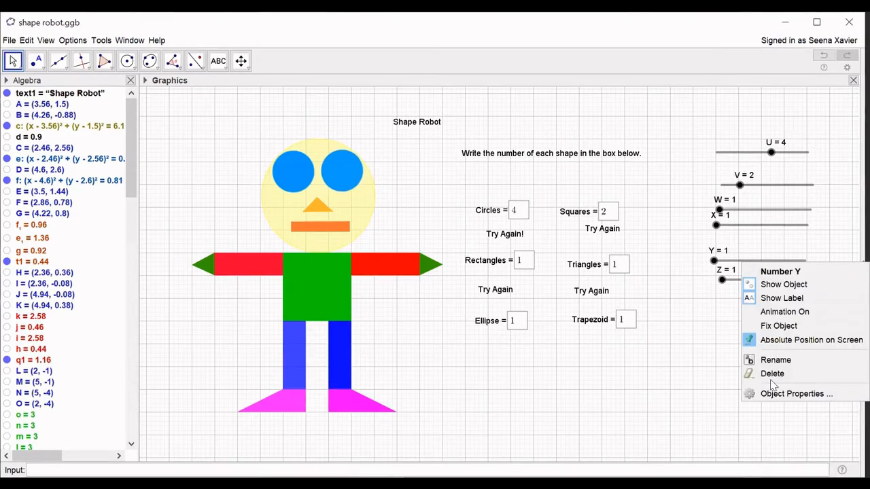
left_click(772, 394)
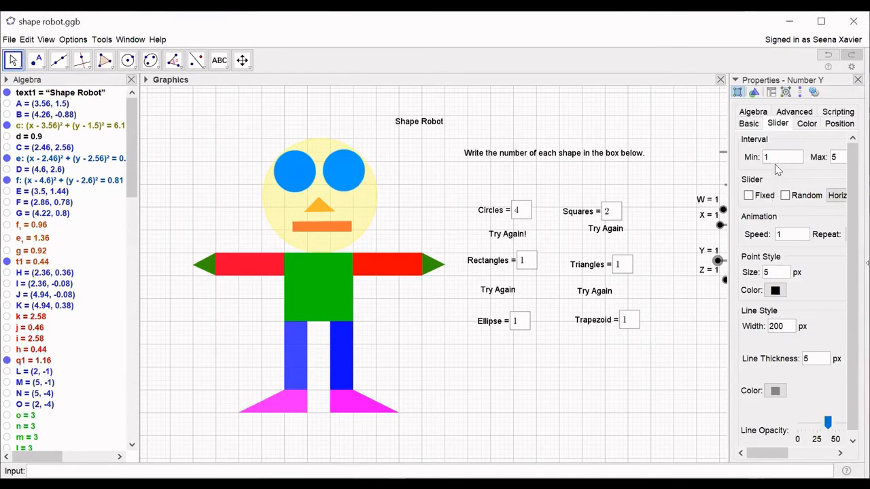
key("BackSpace")
type("0")
left_click(858, 80)
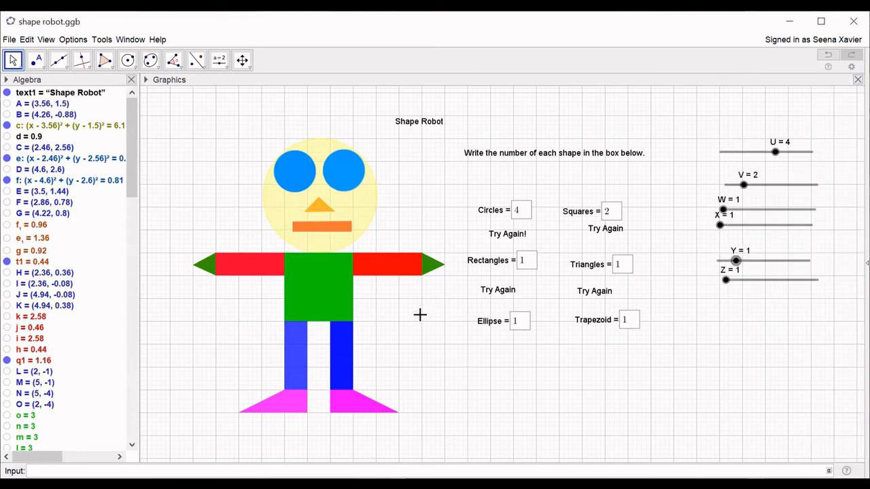
- Add a text object reading "Try Again" just below the Ellipse input box
left_click(219, 62)
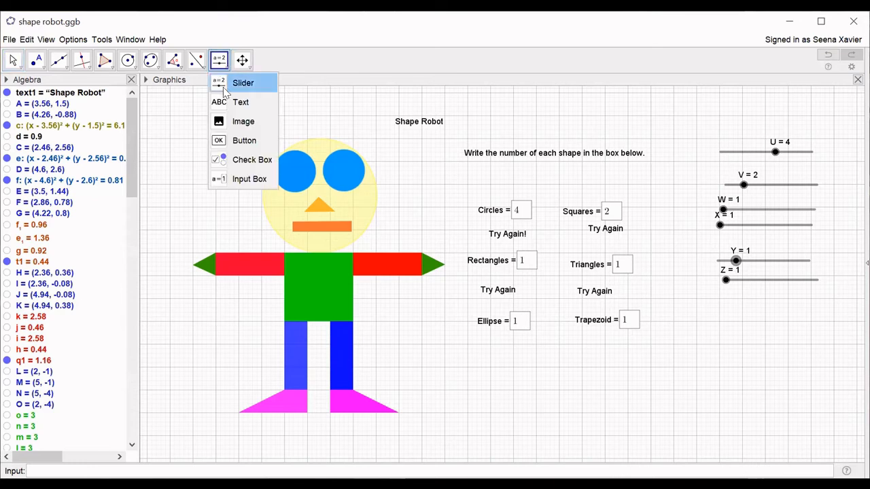
left_click(238, 102)
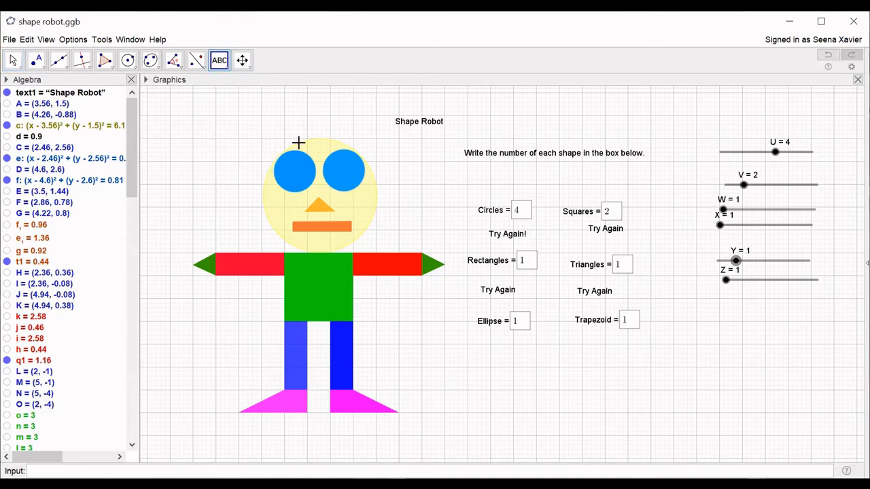
left_click(483, 351)
type("Try Again")
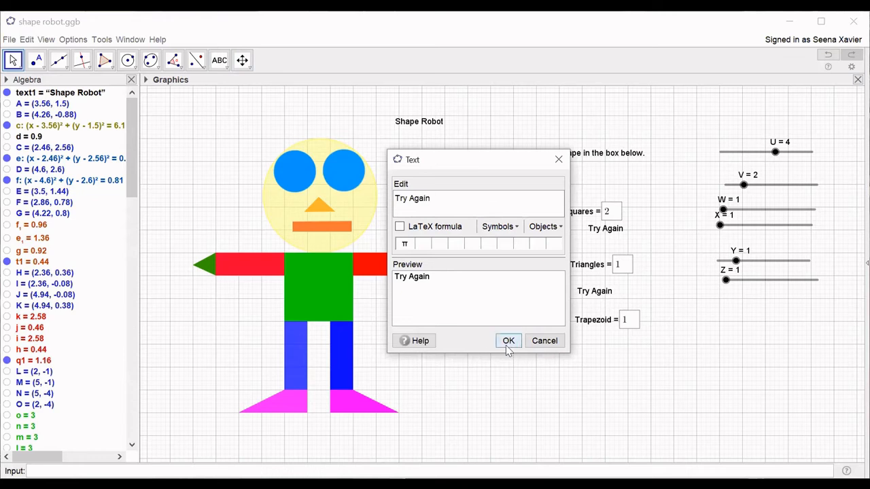
left_click(508, 342)
- Set the Ellipse "Try Again" text's condition to show object to Y≠0 in its object properties
right_click(511, 351)
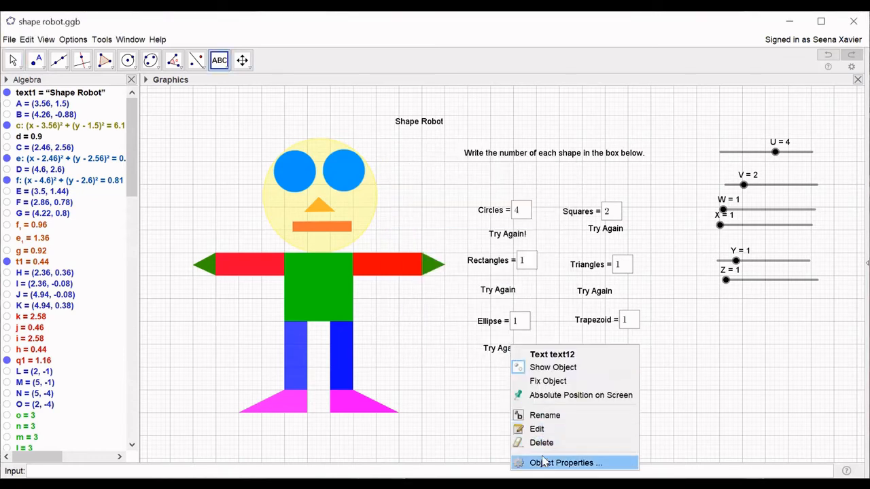
left_click(544, 461)
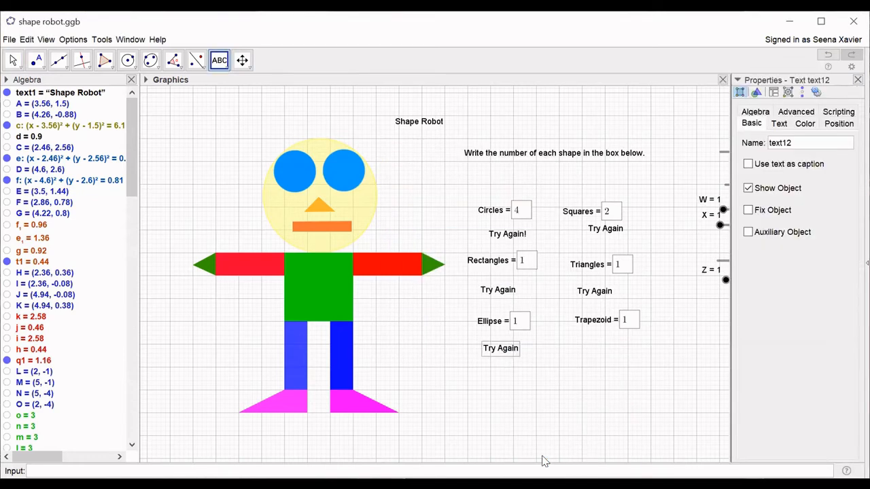
left_click(802, 114)
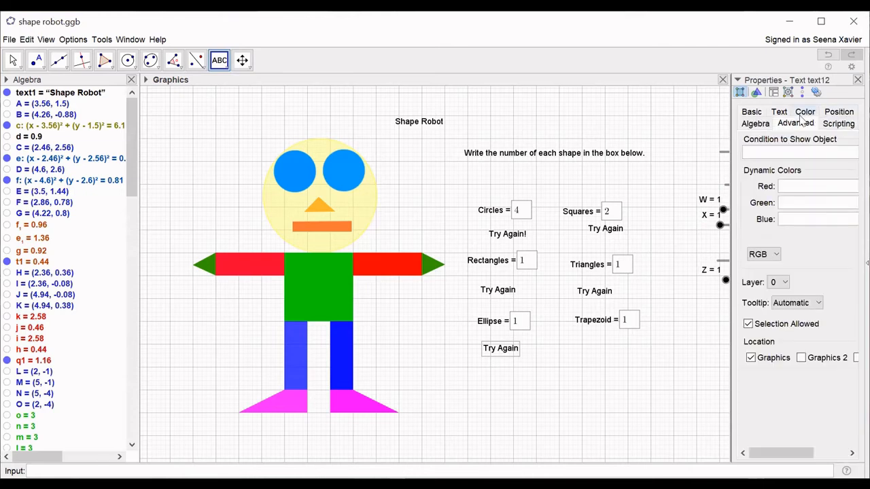
left_click(786, 152)
type("Y")
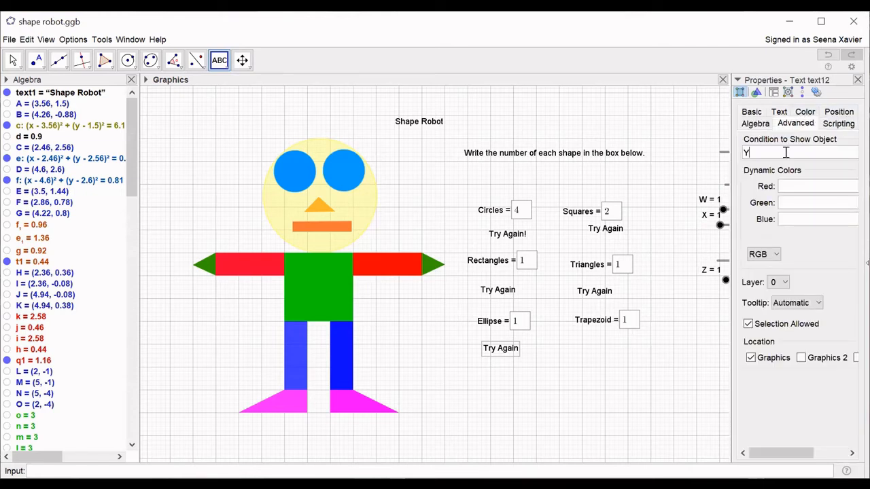
type("≠0")
left_click(857, 80)
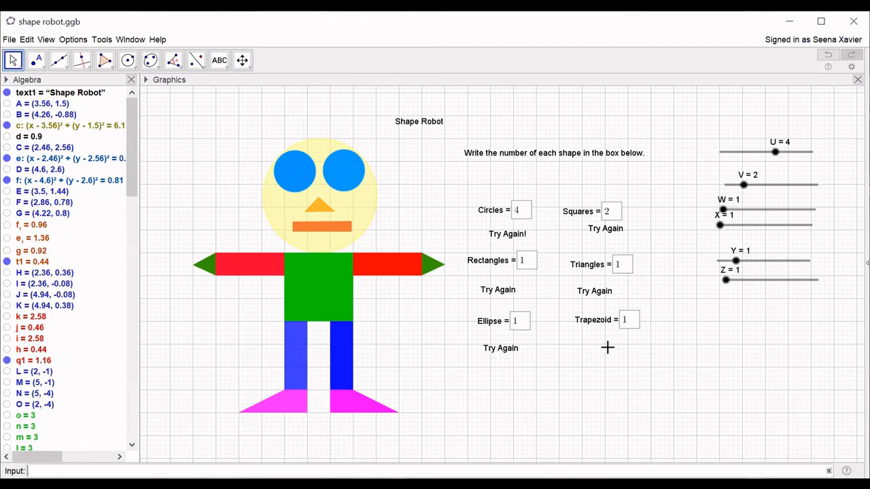
- Add a text object reading "Correct" just below the Trapezoid input box
left_click(215, 61)
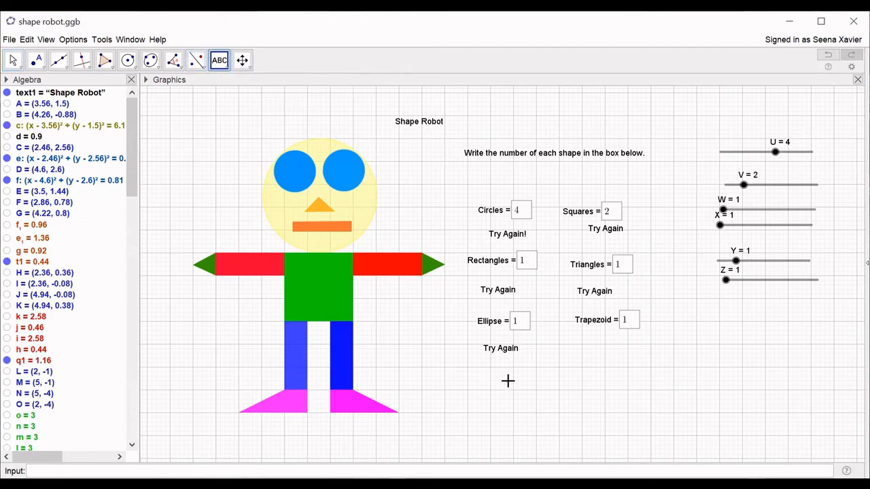
left_click(586, 347)
type("Correct")
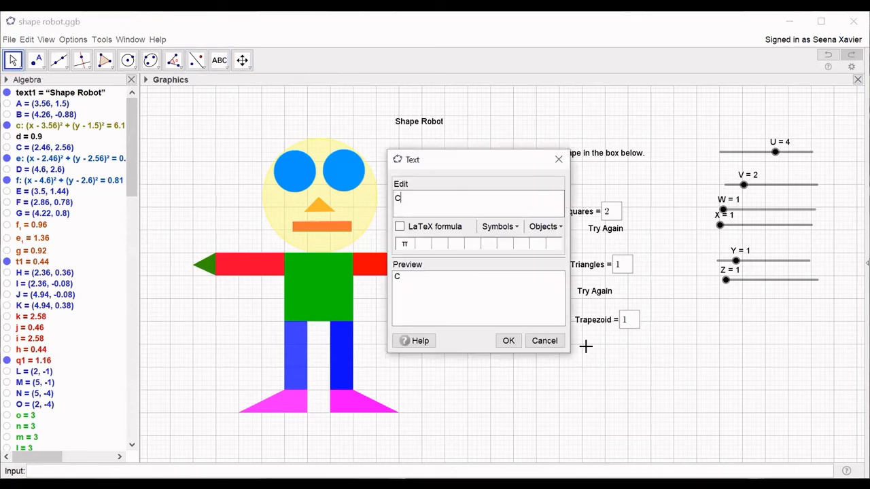
left_click(509, 341)
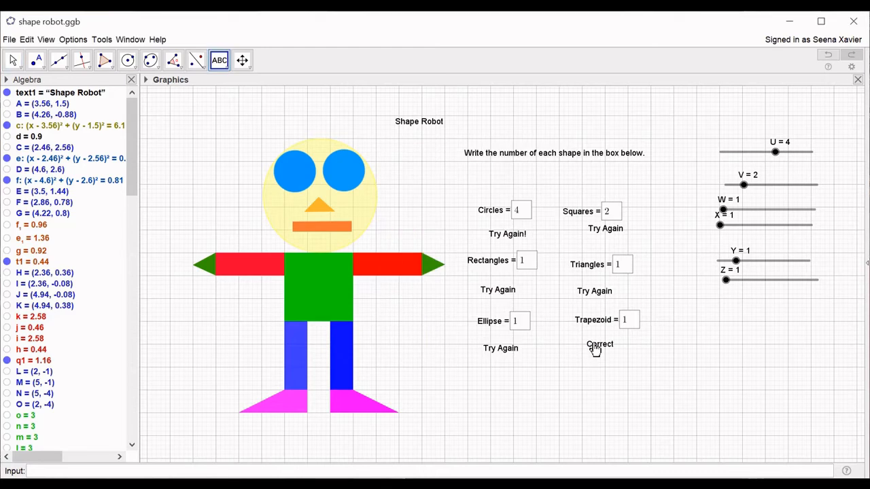
- Set the Trapezoid "Correct" text's condition to show object to Z==2 in its object properties
right_click(595, 347)
left_click(645, 461)
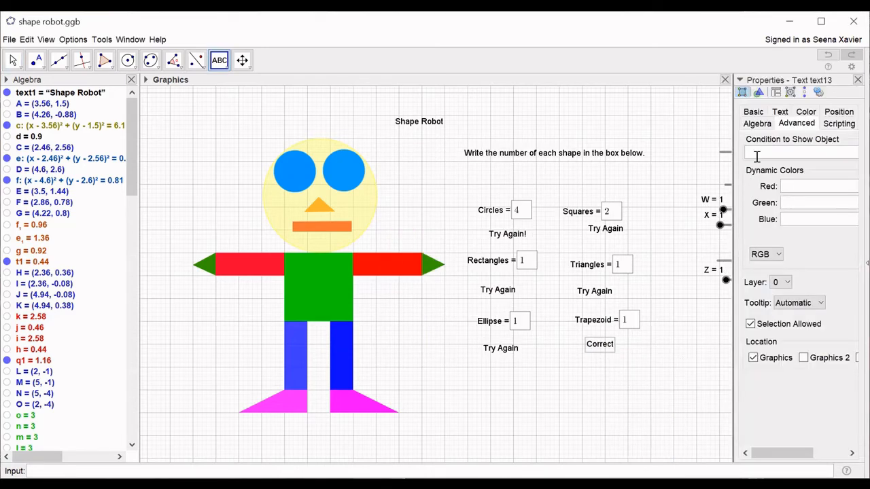
type("Z==2")
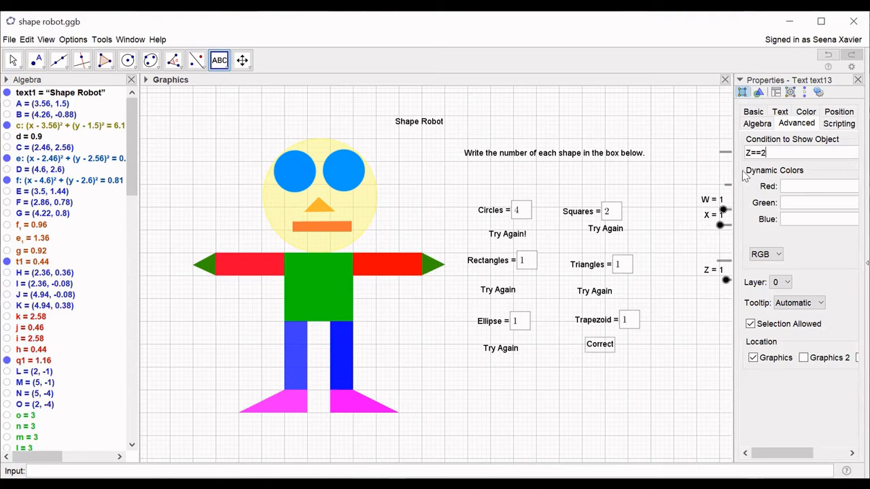
left_click(858, 79)
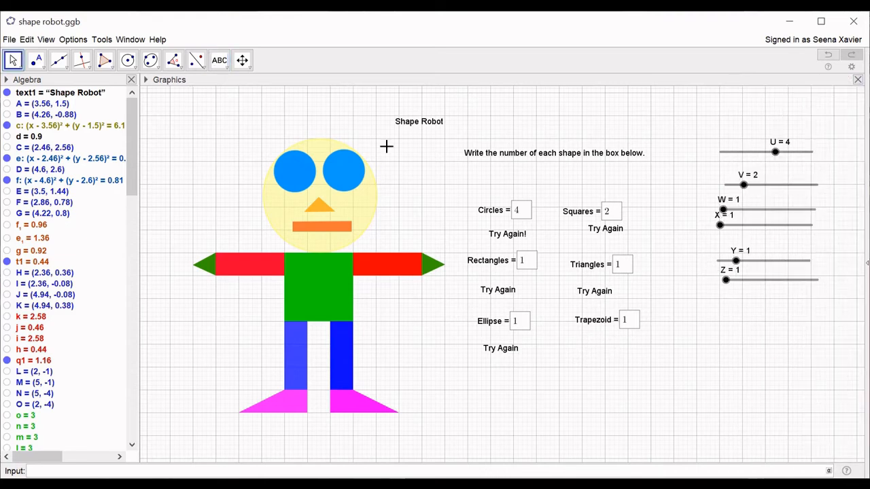
- Add a text object reading "Try Again" just below the Trapezoid input box
left_click(219, 60)
left_click(583, 349)
type("Try Again")
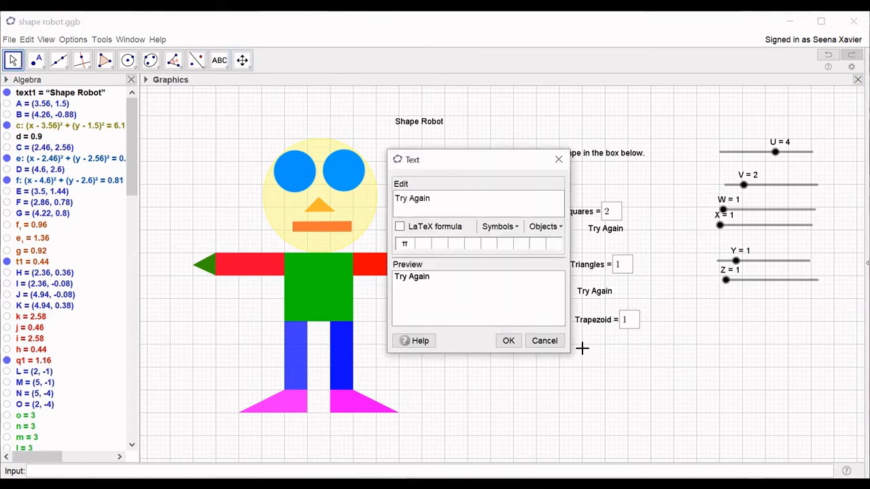
left_click(509, 341)
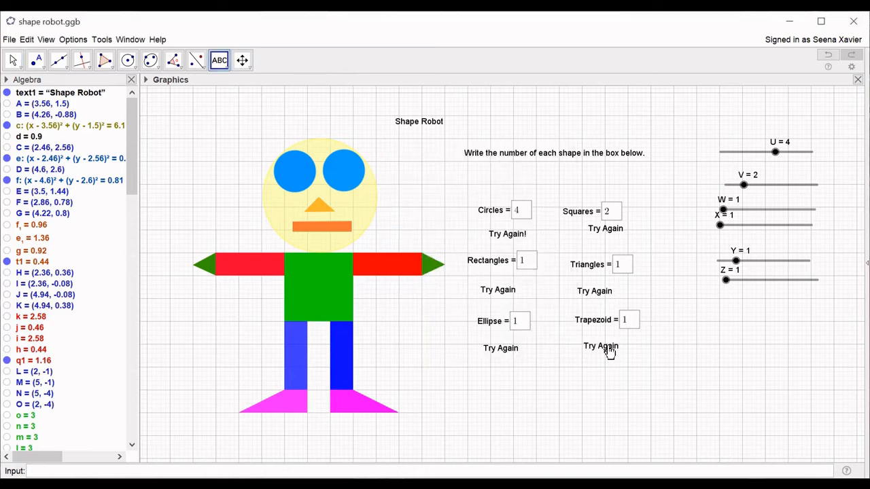
- Set the Trapezoid "Try Again" text's condition to show object to Z≠2 in its object properties
right_click(610, 350)
left_click(656, 460)
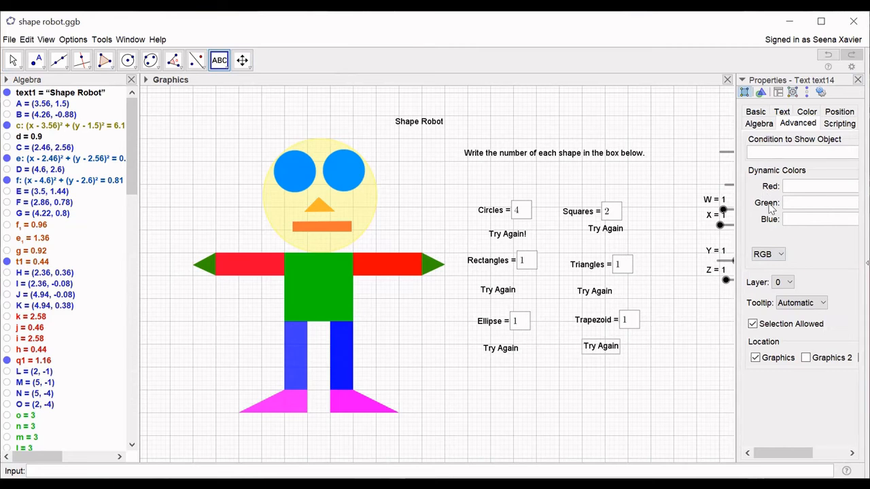
type("Z≠2")
left_click(857, 80)
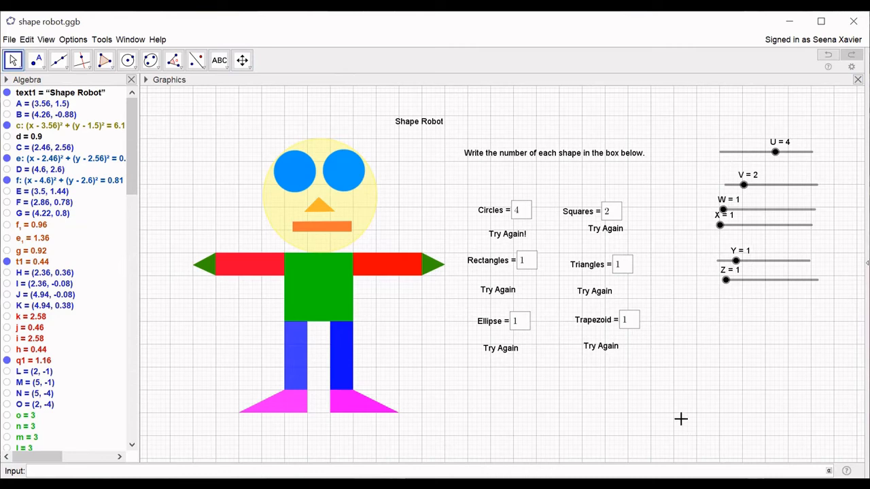
- Enter 2 in the Trapezoid input box to test its feedback text
left_click(632, 325)
key("BackSpace")
type("2")
left_click(744, 384)
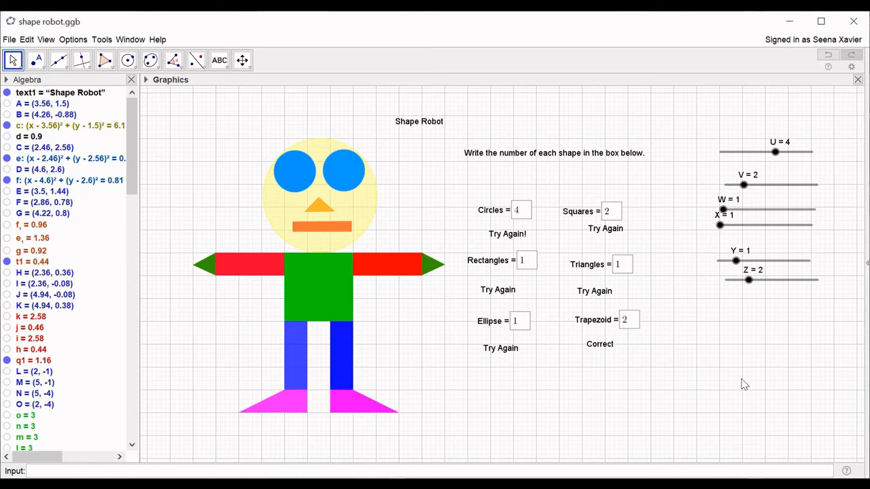
left_click(132, 80)
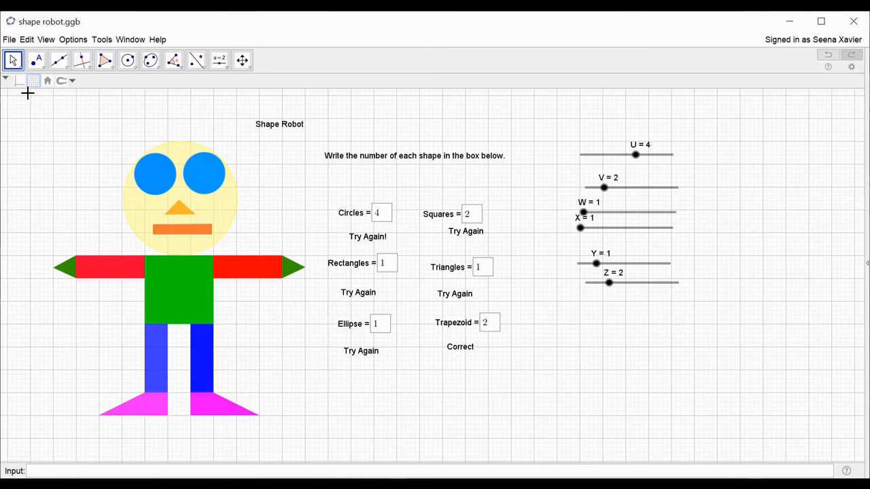
left_click(45, 39)
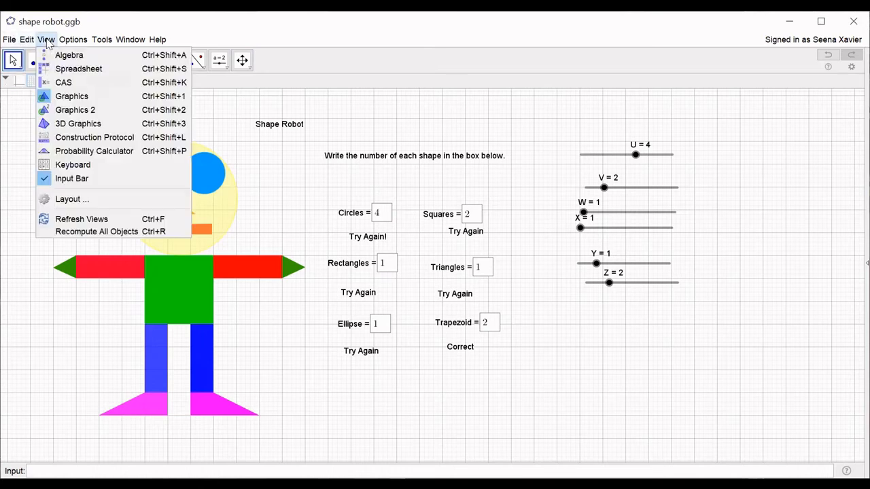
left_click(58, 55)
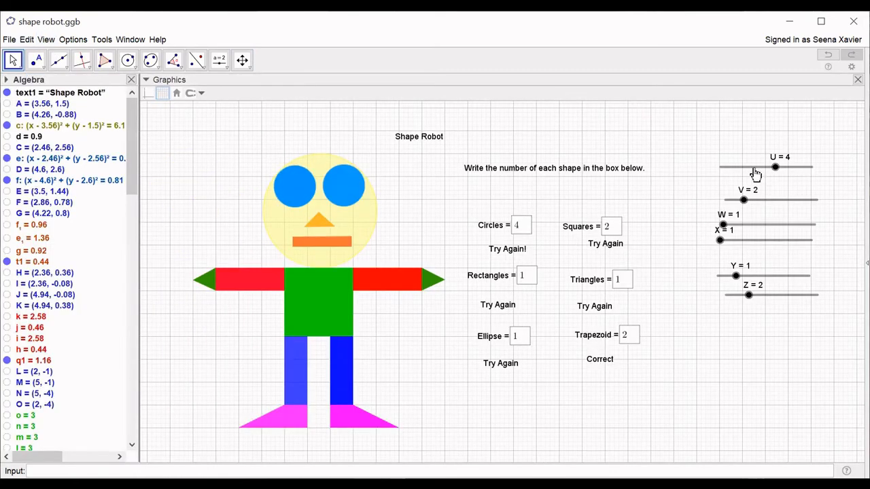
- Select all six sliders U, V, W, X, Y and Z together and hide them from the Graphics view
left_click(753, 167)
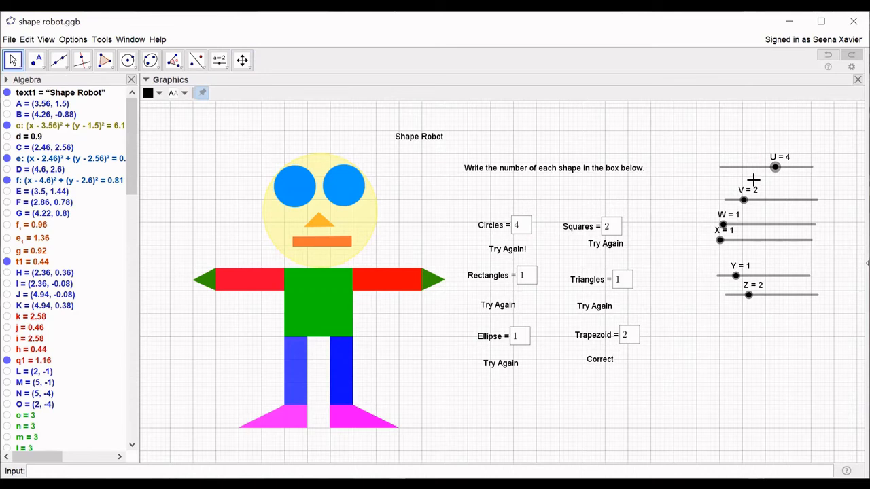
left_click(771, 200)
left_click(775, 226)
left_click(774, 240, "ctrl")
left_click(776, 276, "ctrl")
left_click(778, 295, "ctrl")
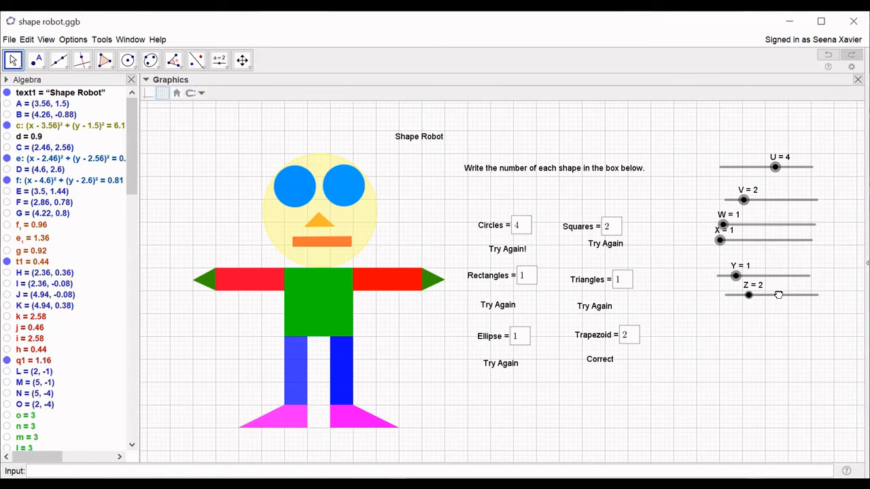
right_click(769, 246)
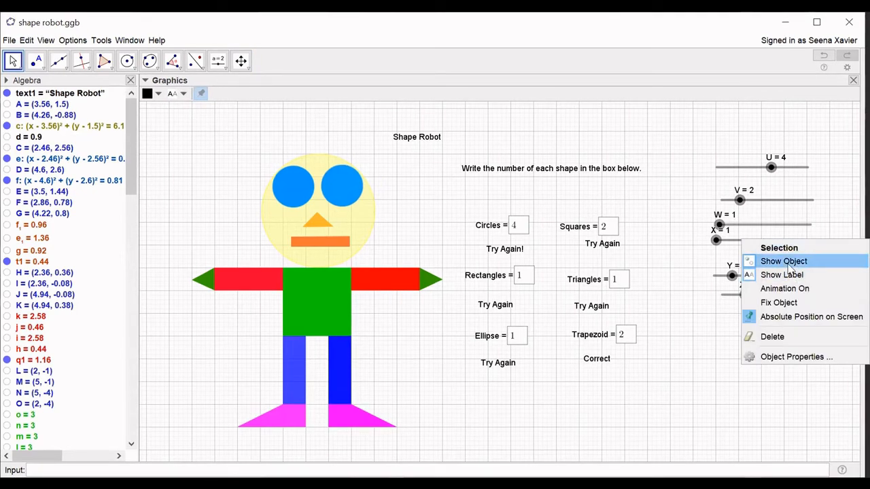
left_click(755, 261)
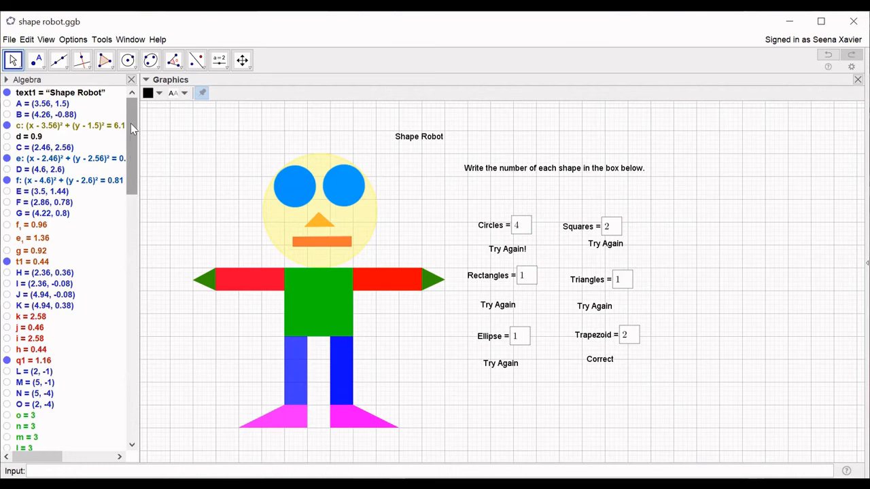
scroll(127, 193, "down", 4)
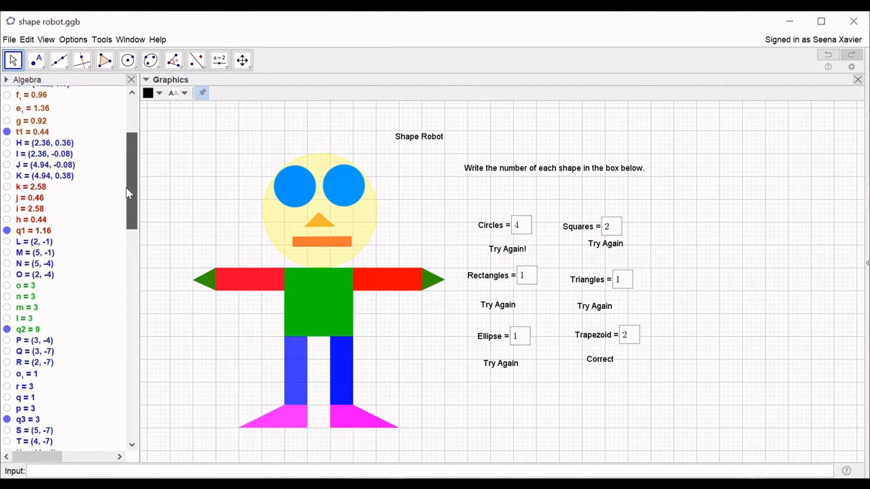
left_click_drag(127, 189, 141, 137)
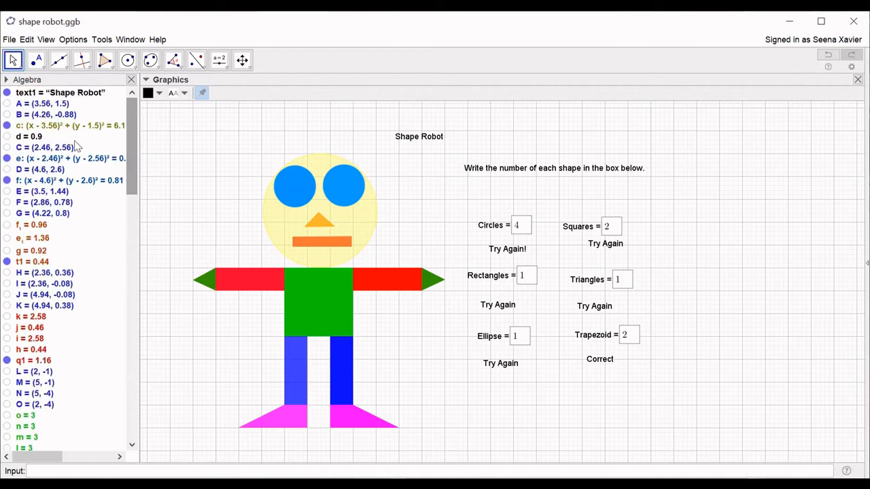
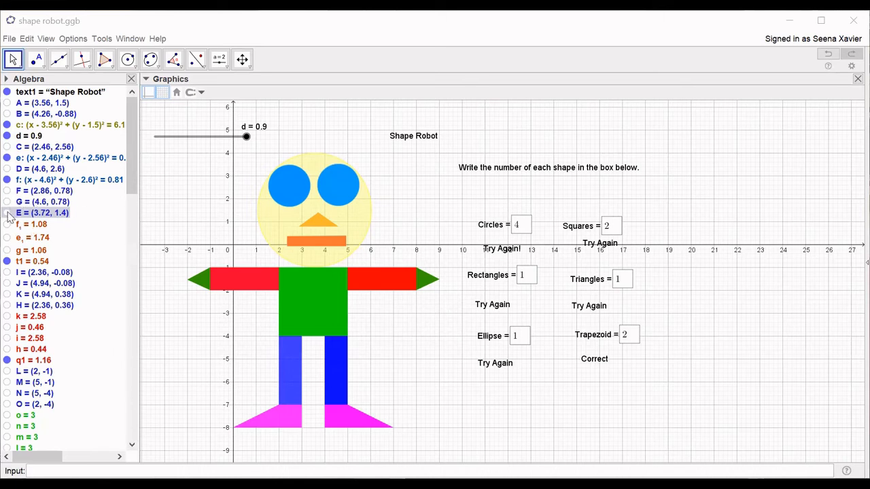
- Show the nose tip point E and the mouth corner points I, J, K and H in the Graphics view
left_click(8, 214)
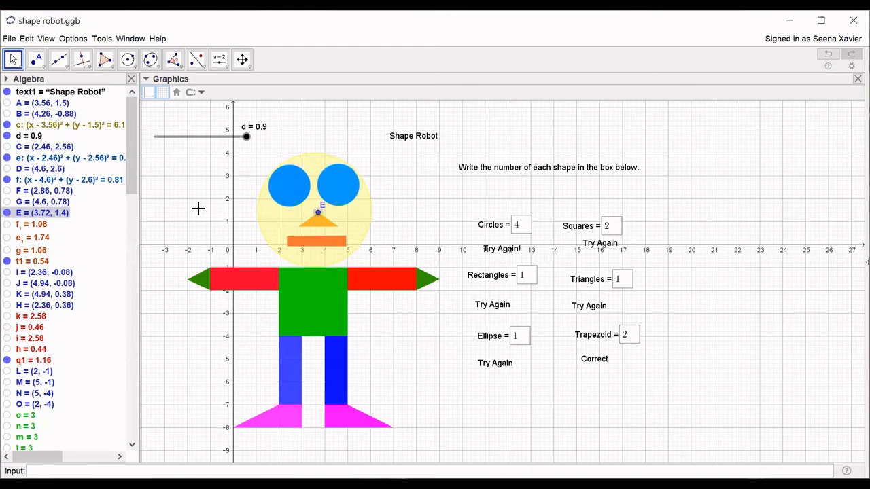
left_click(8, 272)
left_click(8, 284)
left_click(7, 294)
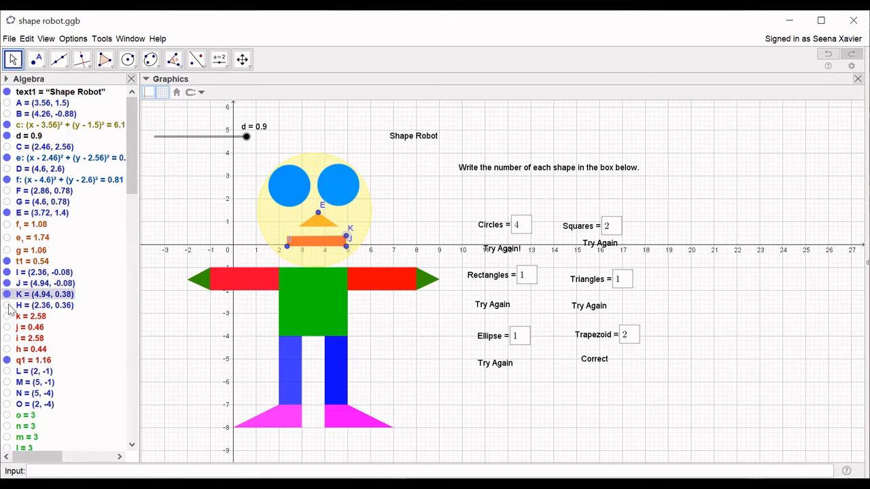
left_click(7, 305)
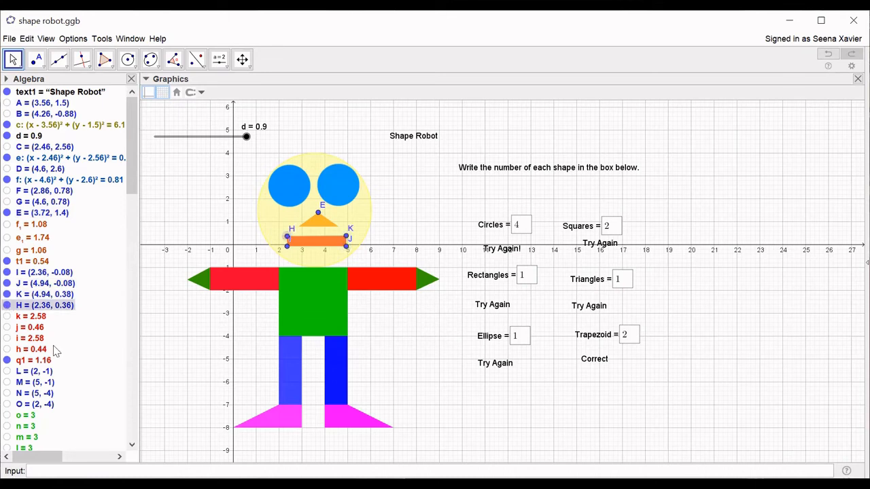
- Show the robot's foot tip points W₁ and A₁ in the Graphics view
scroll(56, 351, "down", 3)
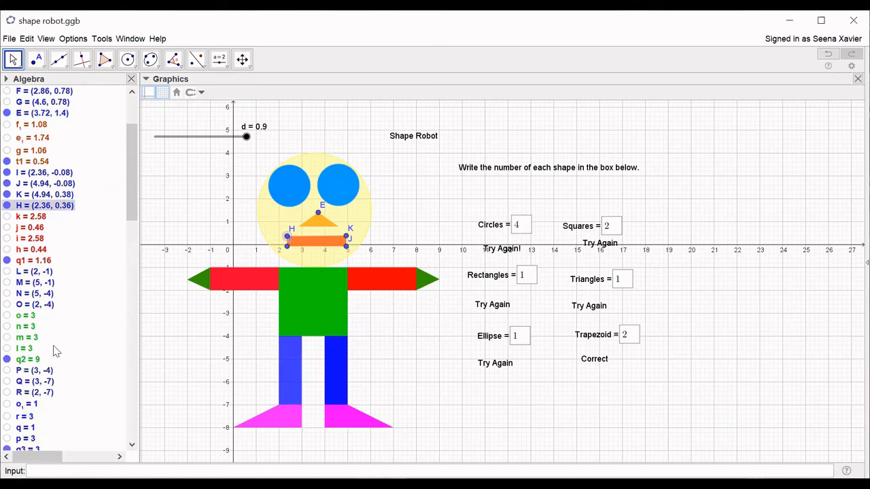
scroll(57, 351, "down", 2)
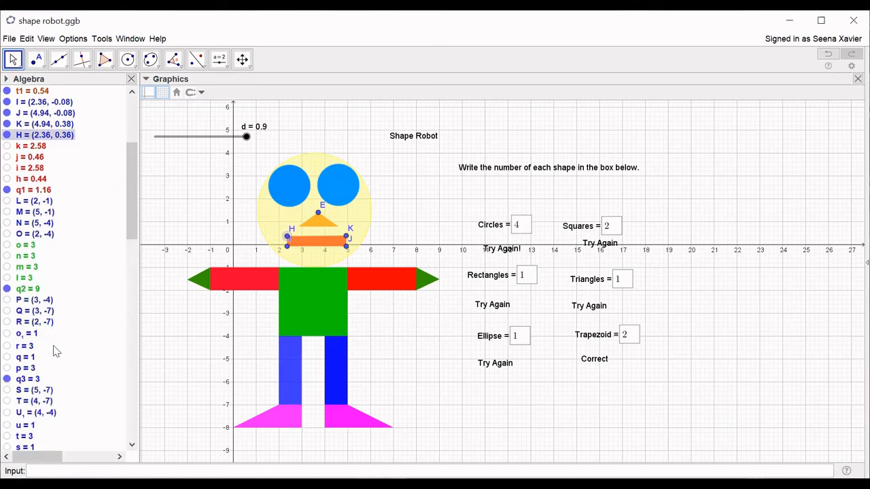
scroll(57, 351, "down", 3)
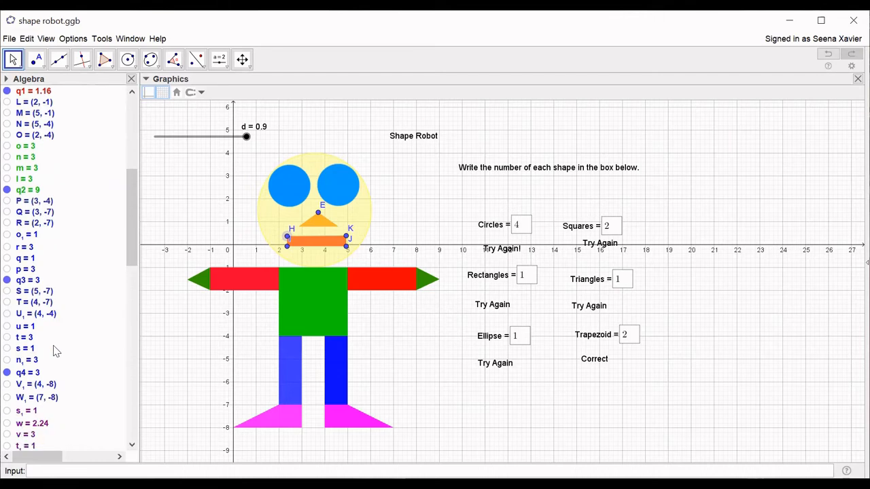
left_click(7, 399)
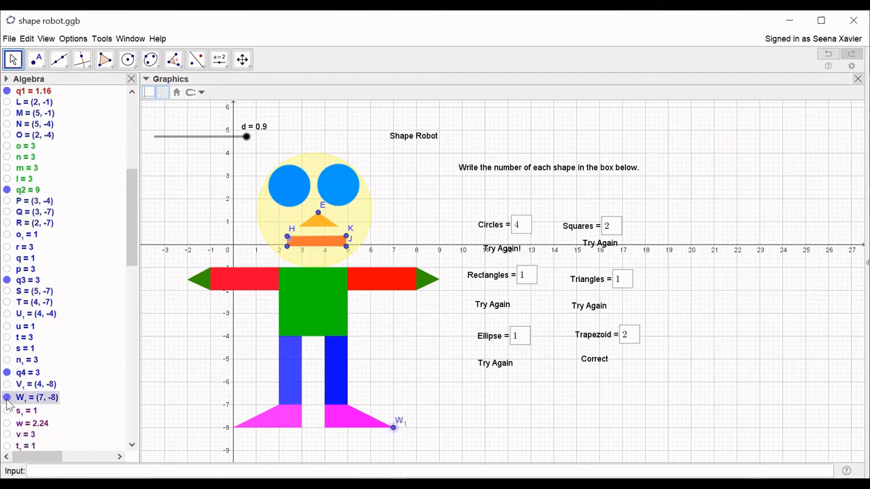
scroll(80, 340, "down", 2)
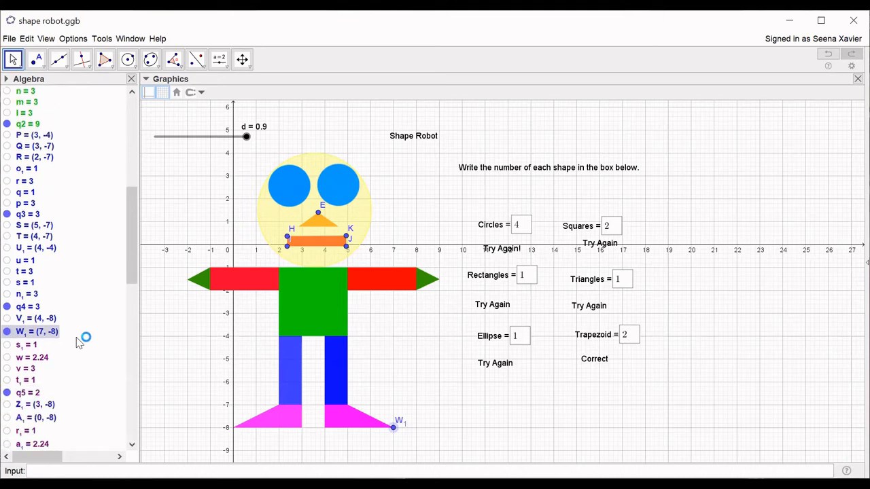
scroll(80, 340, "down", 1)
left_click(7, 386)
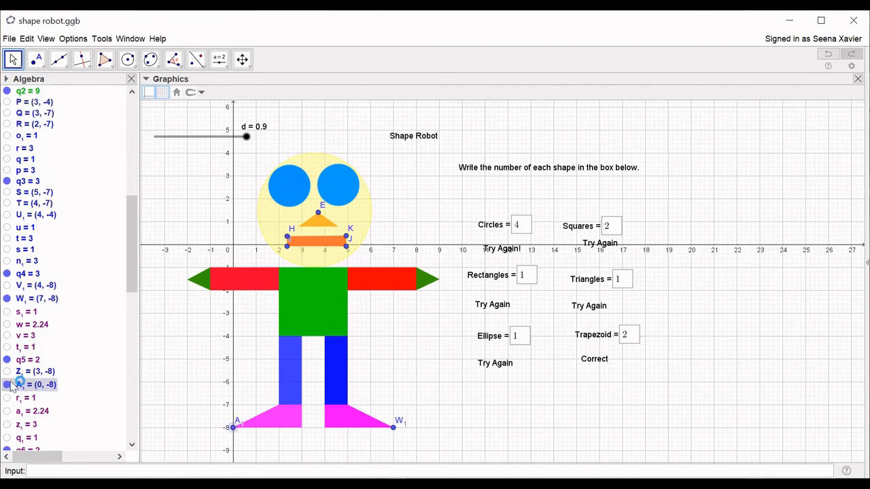
- Look through the remaining objects in the Algebra list for other points that could be shown
scroll(78, 350, "down", 5)
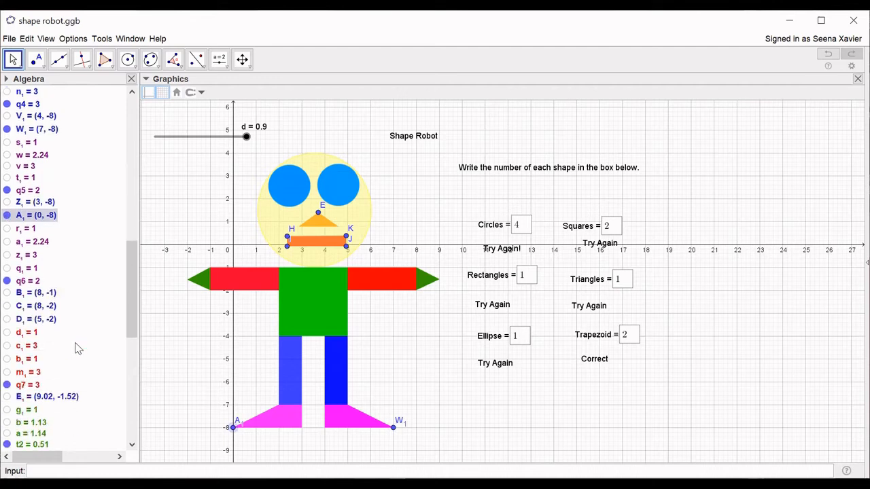
scroll(77, 348, "down", 2)
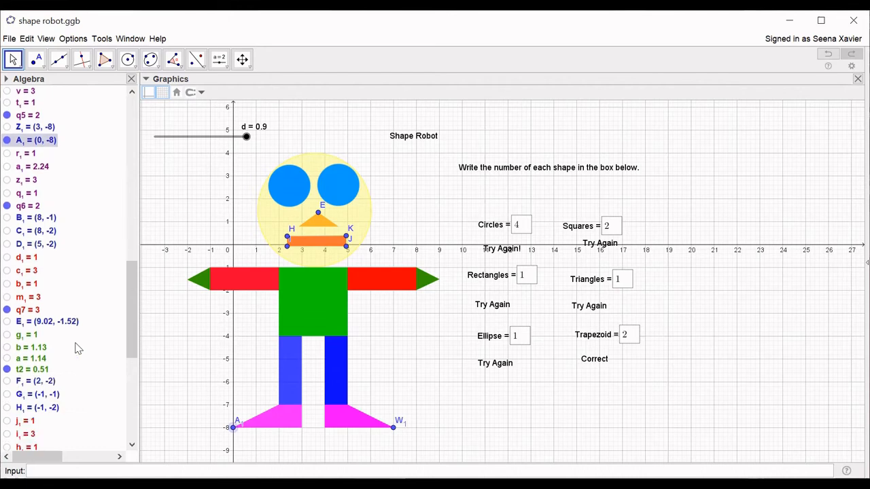
scroll(77, 349, "down", 3)
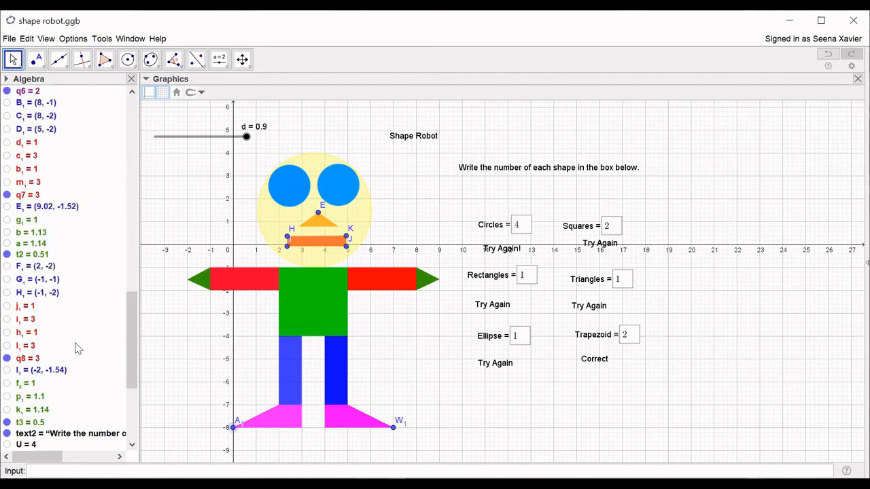
left_click(7, 346)
left_click(7, 346)
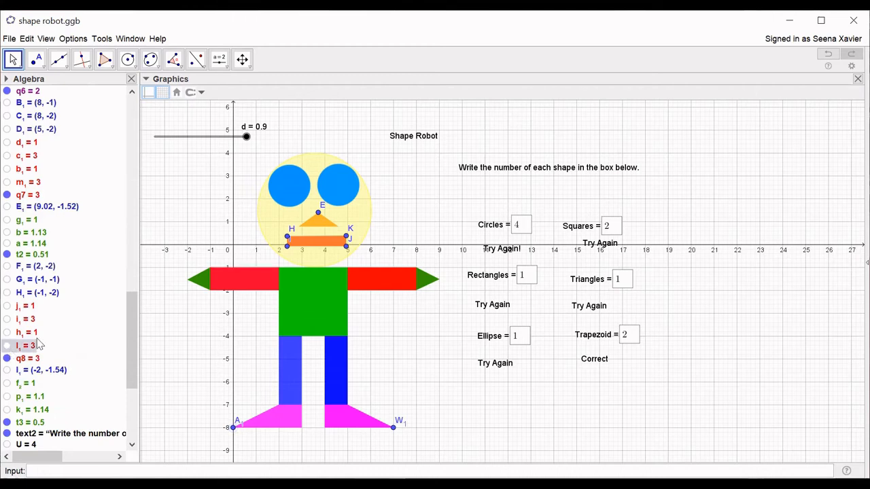
scroll(39, 345, "down", 5)
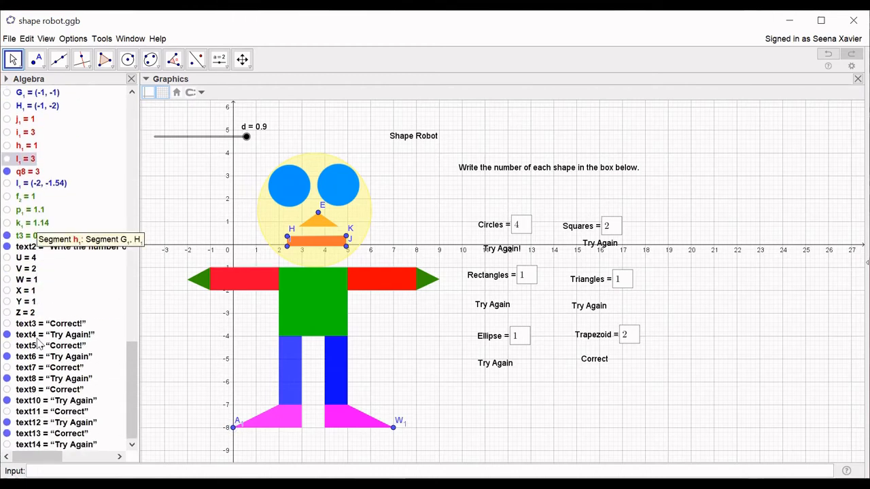
scroll(39, 345, "up", 10)
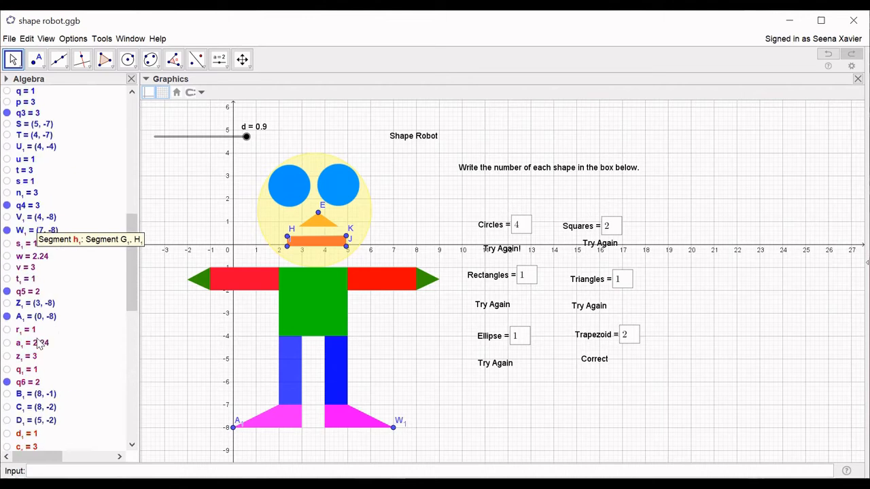
scroll(38, 345, "up", 10)
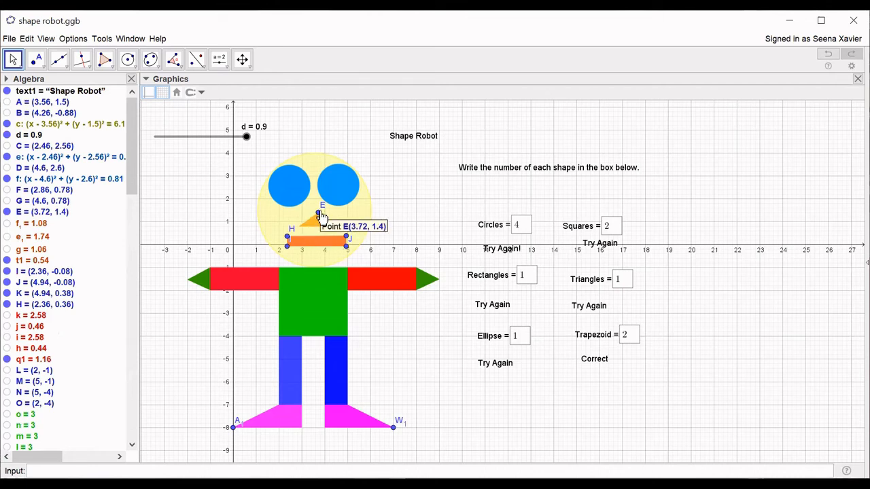
- Redefine the nose tip point E as (3.72*d, 1.4) and test it by moving slider d to 0.86
double_click(321, 216)
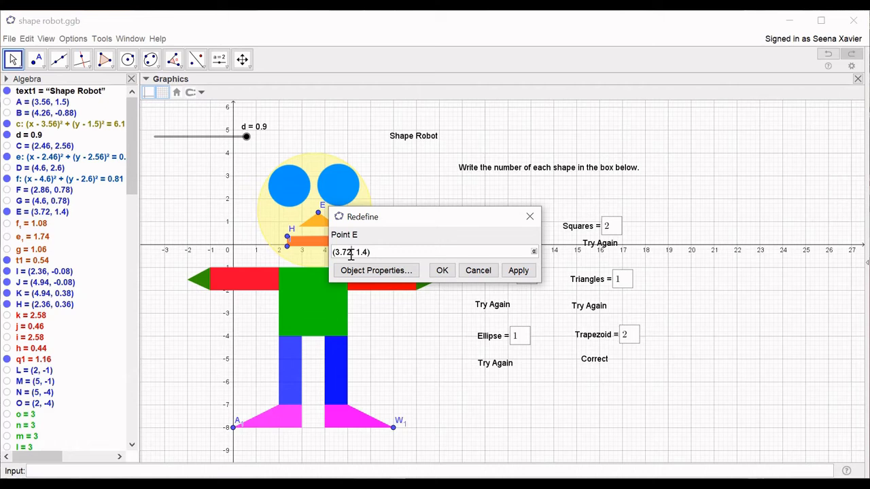
type("*d")
left_click(444, 272)
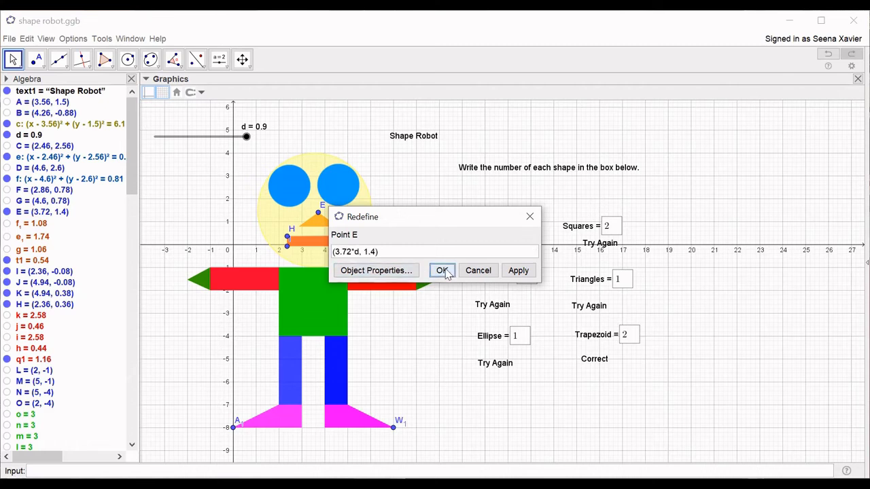
left_click(244, 140)
mouse_move(244, 140)
left_mouse_down()
mouse_move(195, 143)
mouse_move(303, 148)
mouse_move(129, 145)
mouse_move(238, 143)
left_mouse_up()
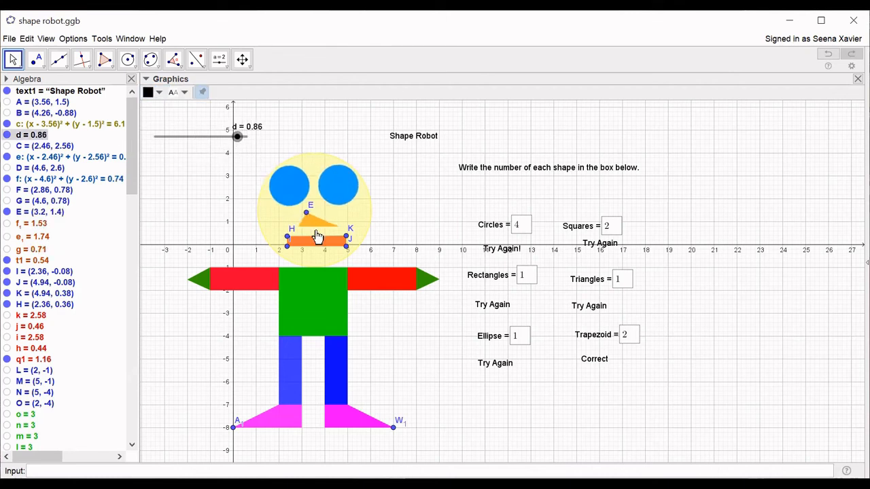
- Redefine the nose tip point E as (1+3.72d, 1.4) and test it by moving slider d to 0.7
left_click(305, 212)
double_click(305, 212)
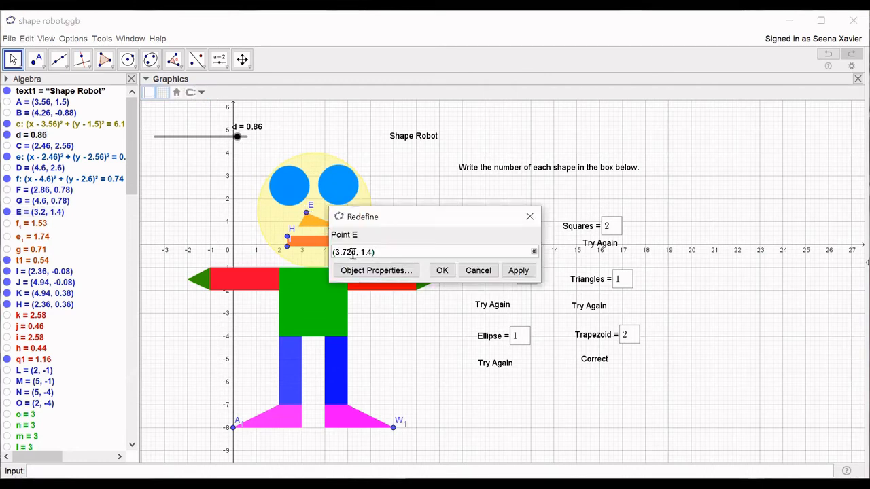
type("*")
key("BackSpace")
type("1+")
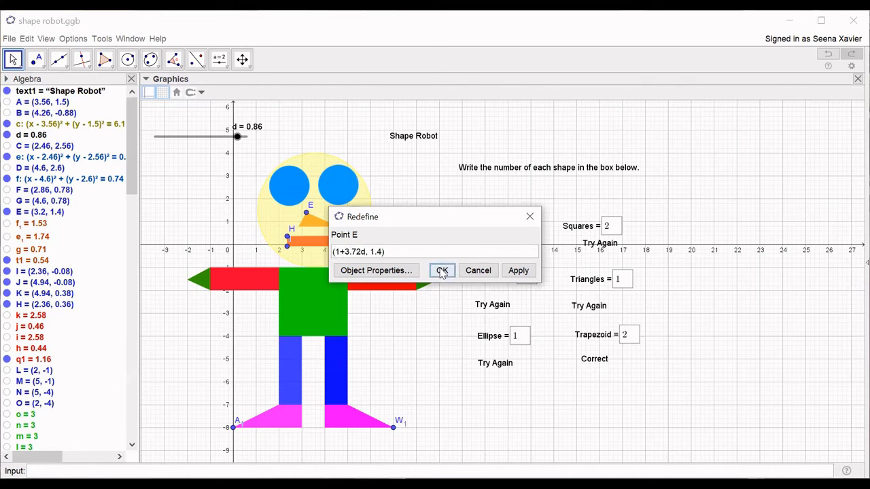
key("Return")
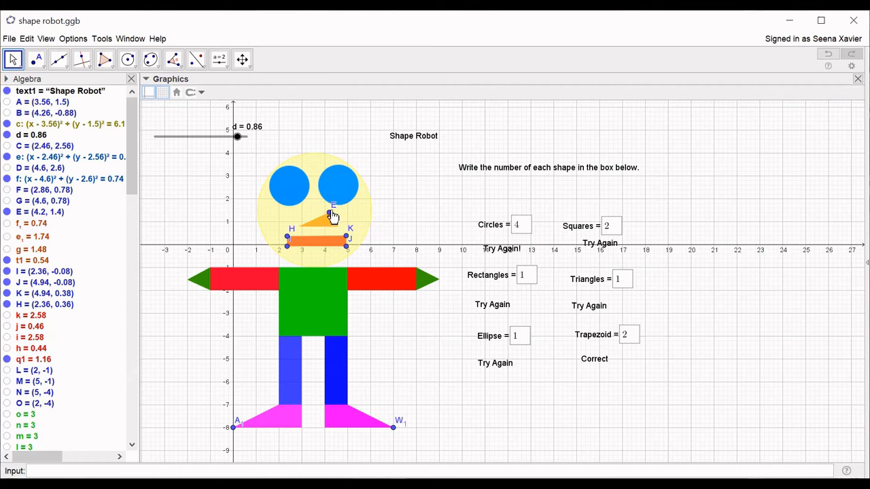
mouse_move(239, 139)
left_mouse_down()
mouse_move(179, 141)
mouse_move(278, 145)
mouse_move(149, 146)
mouse_move(257, 152)
mouse_move(179, 149)
mouse_move(240, 140)
mouse_move(201, 152)
left_mouse_up()
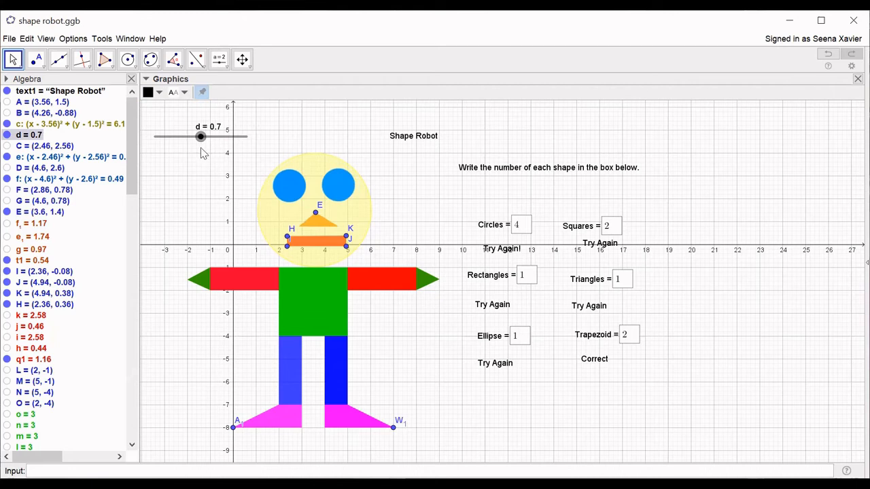
- Redefine mouth corner point H as (2.36d, 0.36) and test it by sweeping slider d, ending at 0.9
left_click(289, 238)
double_click(288, 240)
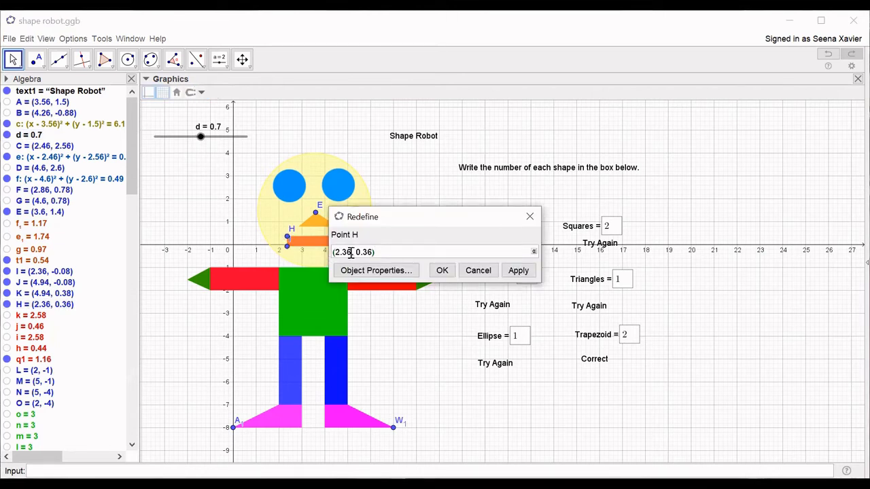
left_click(351, 252)
type("d")
key("Return")
left_click_drag(201, 137, 156, 140)
left_click_drag(213, 146, 259, 148)
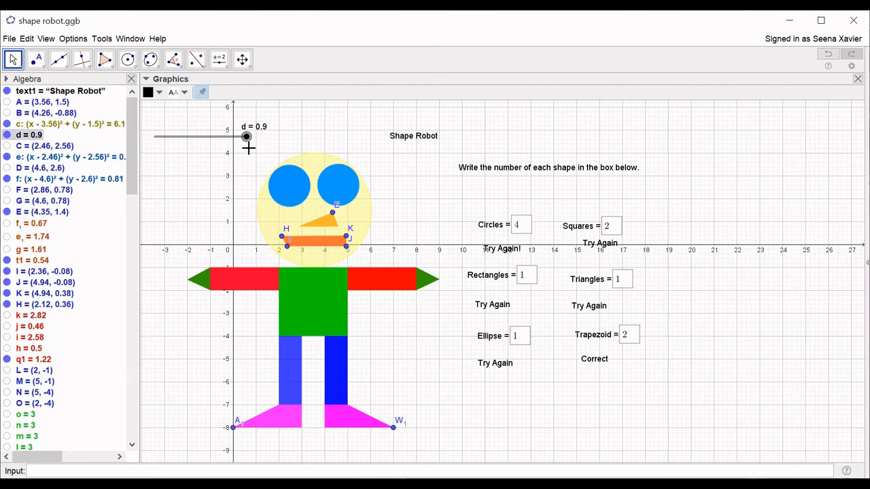
left_click_drag(247, 137, 306, 160)
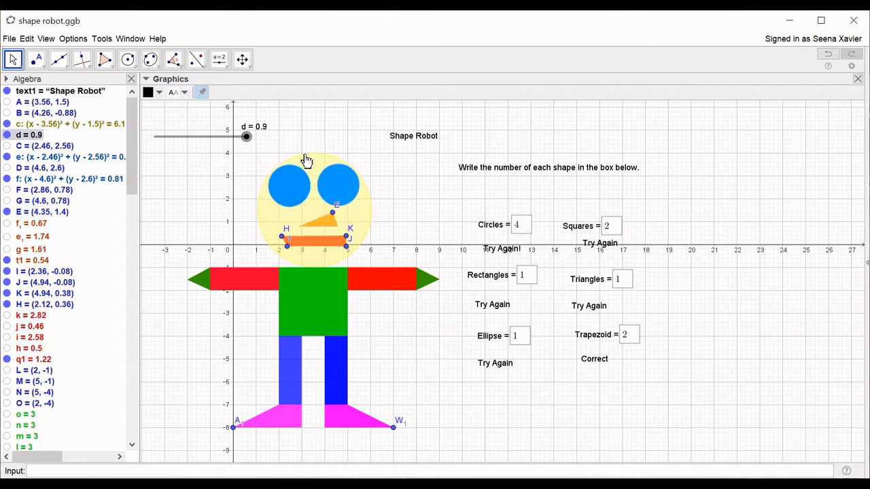
- Redefine mouth corner point I as (2.36d, -0.08)
double_click(287, 247)
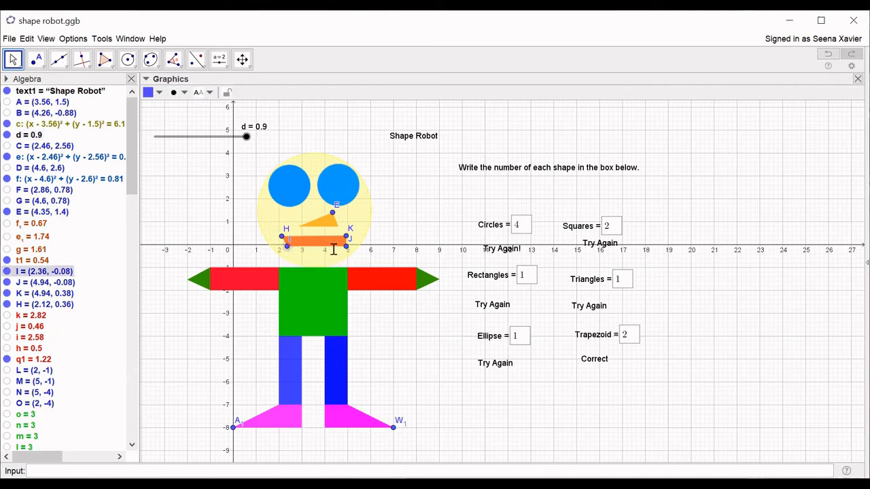
type("d, -0.08)")
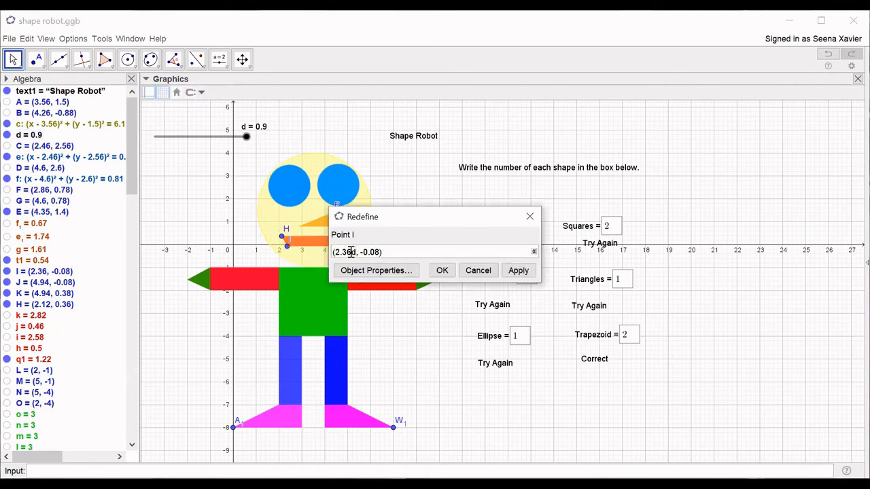
left_click(443, 271)
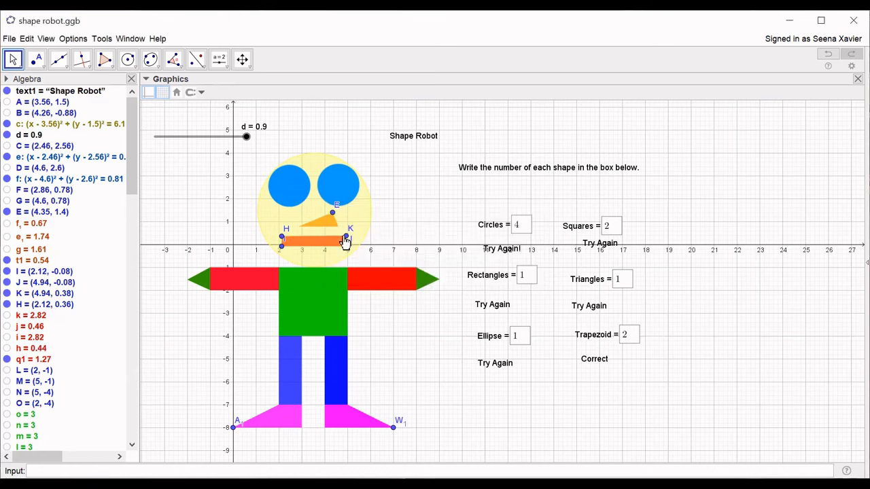
- Redefine mouth corner point K as (4.94d, 0.38)
left_click(347, 237)
double_click(347, 237)
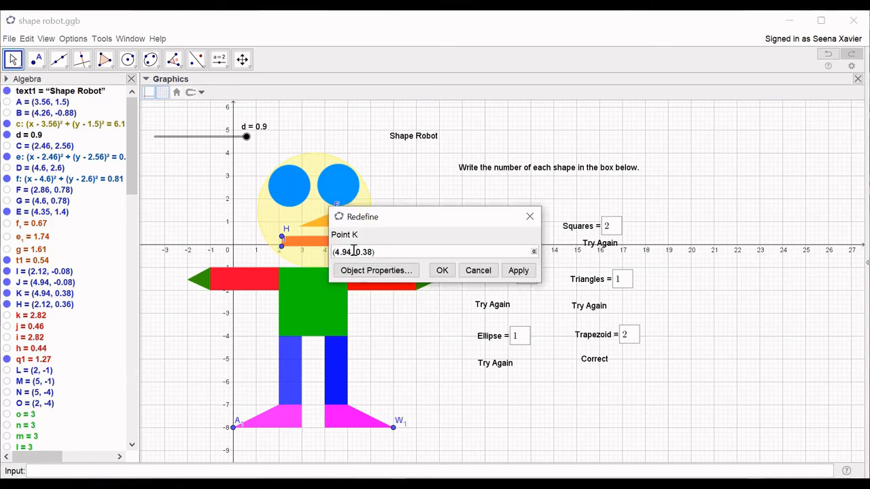
left_click(351, 253)
type("d")
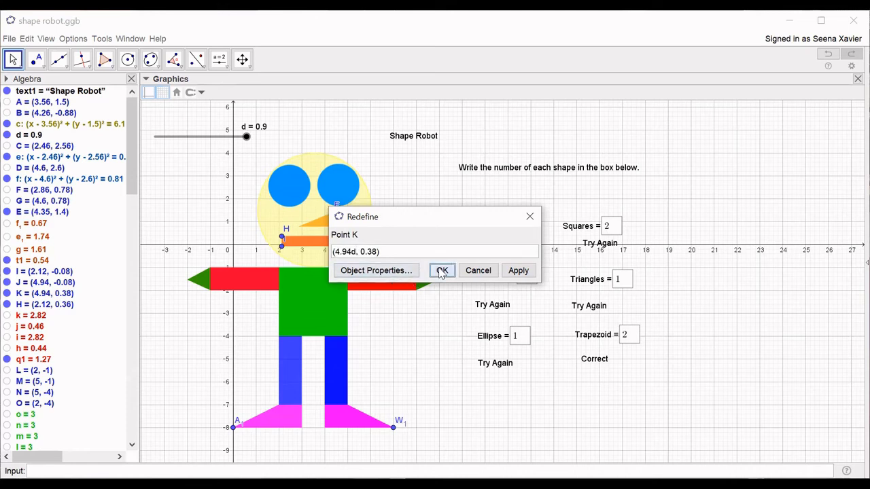
left_click(442, 271)
- Redefine mouth corner point J as (4.94d, -0.08) and test the whole mouth by sweeping slider d, ending at 0.79
left_click(346, 247)
double_click(347, 247)
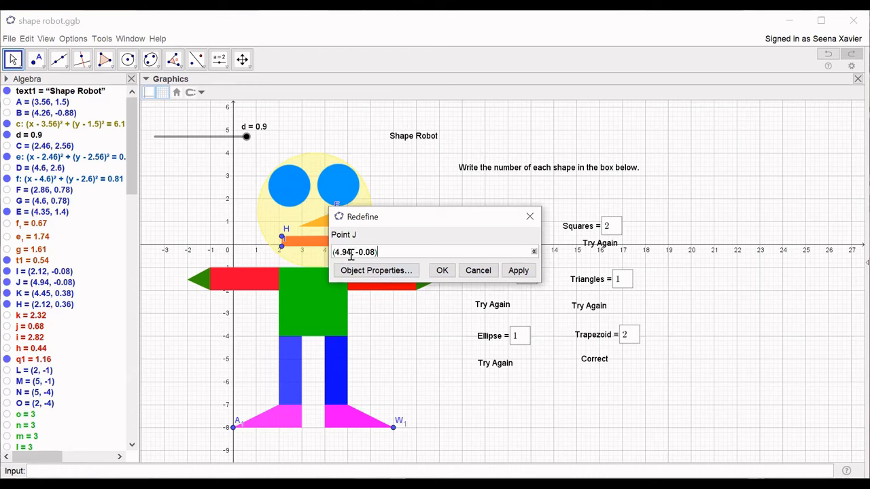
left_click(351, 253)
type("d")
left_click(442, 270)
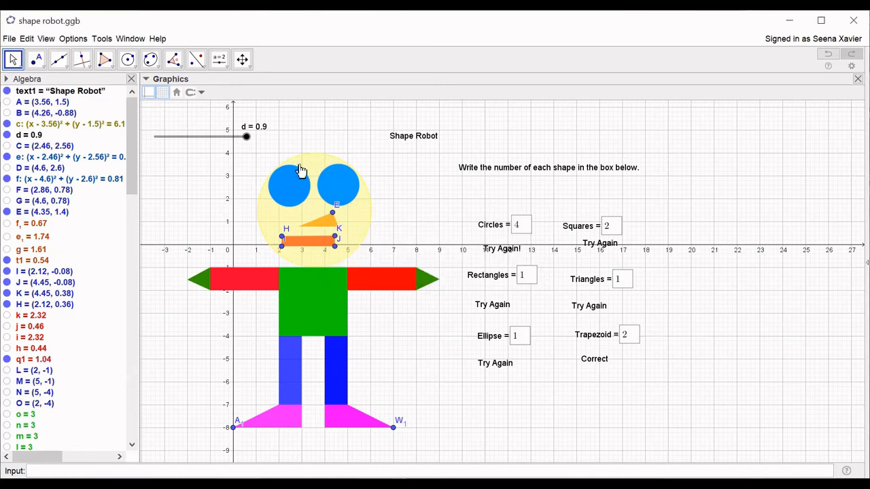
left_click_drag(247, 137, 185, 166)
left_click_drag(186, 167, 224, 168)
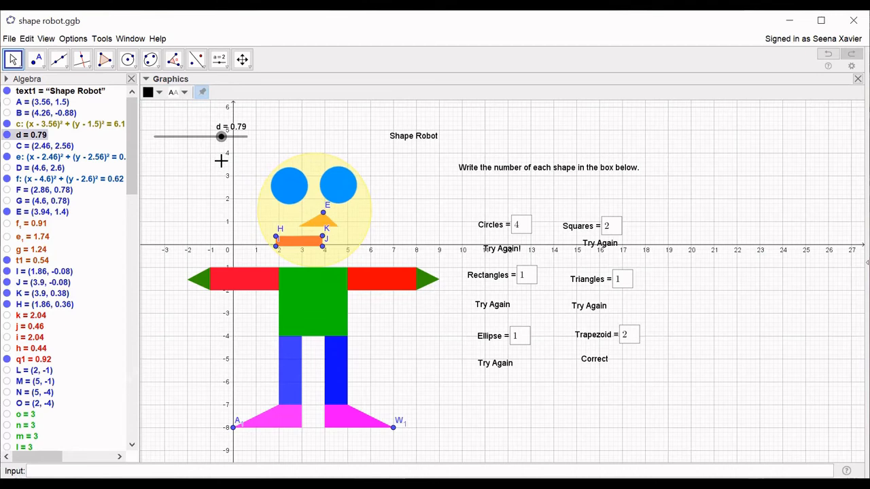
- Redefine foot tip point A₁ as (0+d, -8) and test it by sweeping slider d, ending at 0.82
left_click(234, 428)
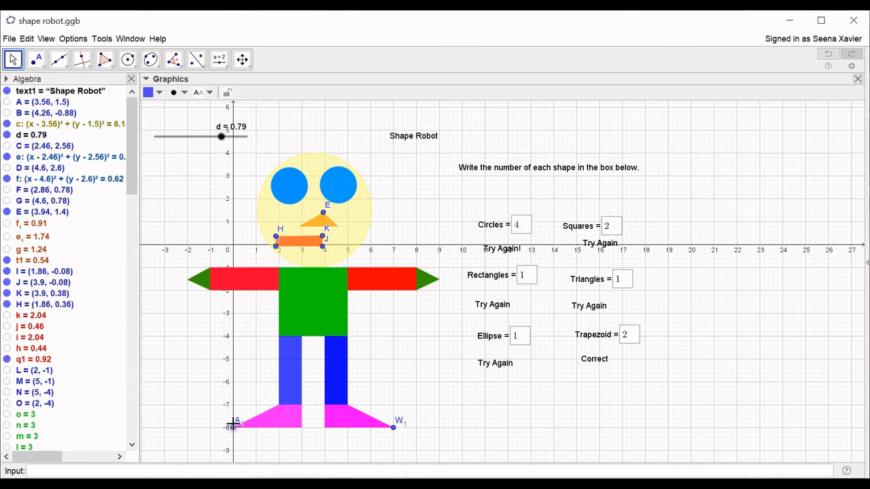
double_click(234, 427)
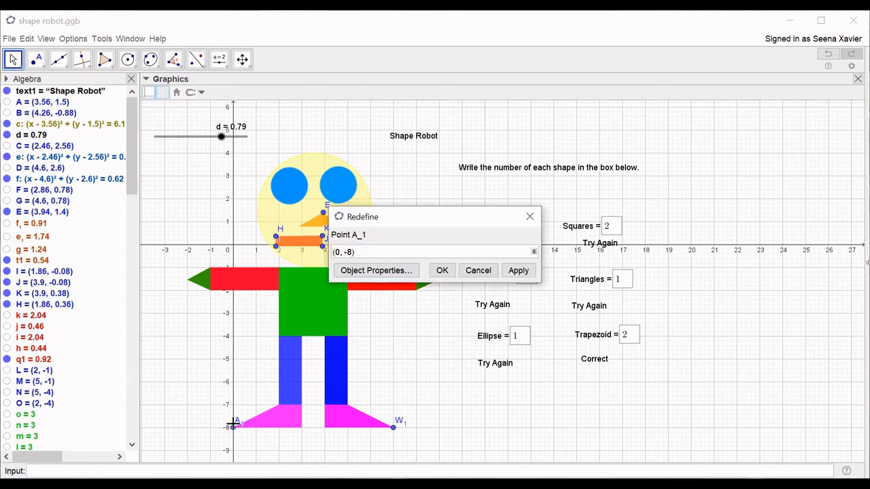
left_click(338, 252)
type("+d")
left_click(451, 273)
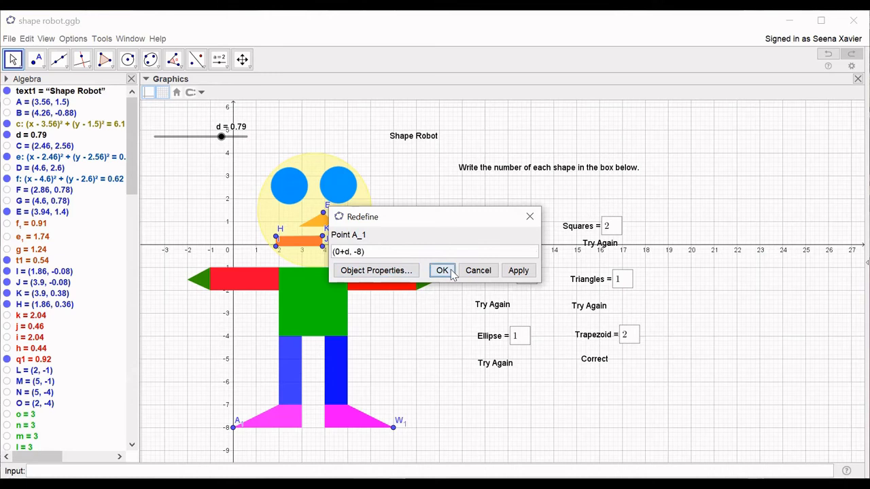
left_click_drag(221, 137, 232, 157)
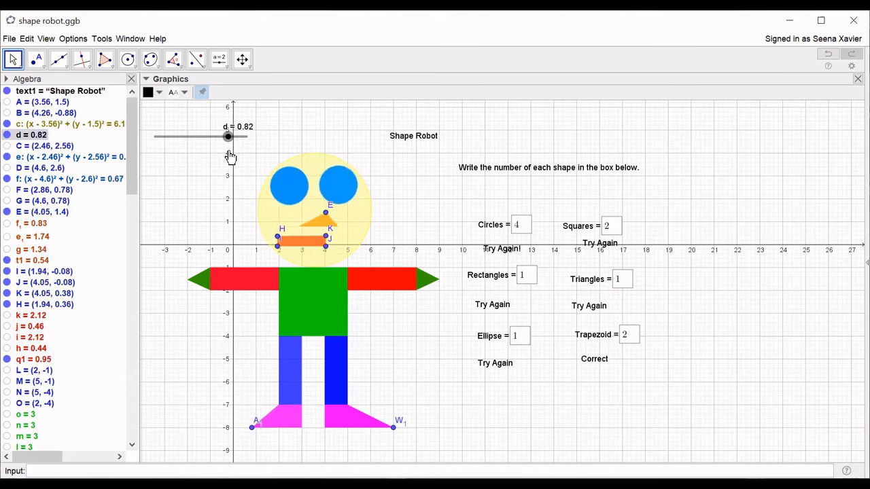
- Redefine foot tip point W₁ as (7+1.1d, -8) and test both feet by sweeping slider d, ending at 0.74
left_click(434, 418)
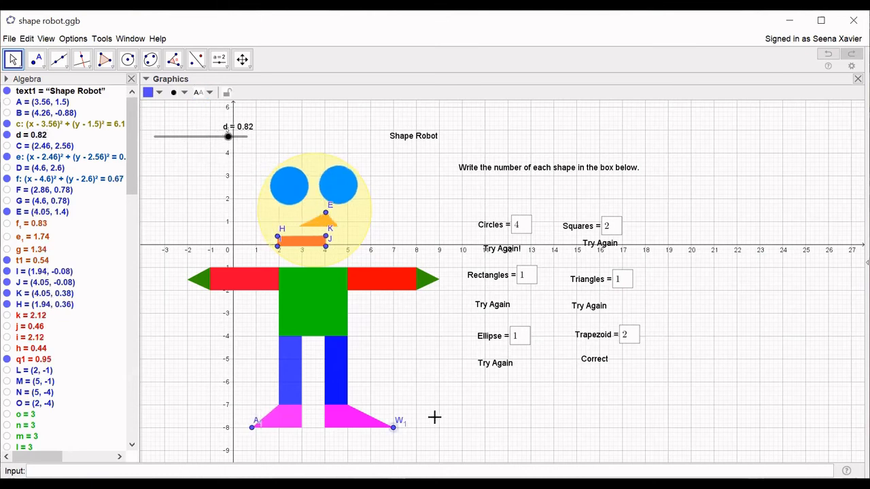
double_click(434, 417)
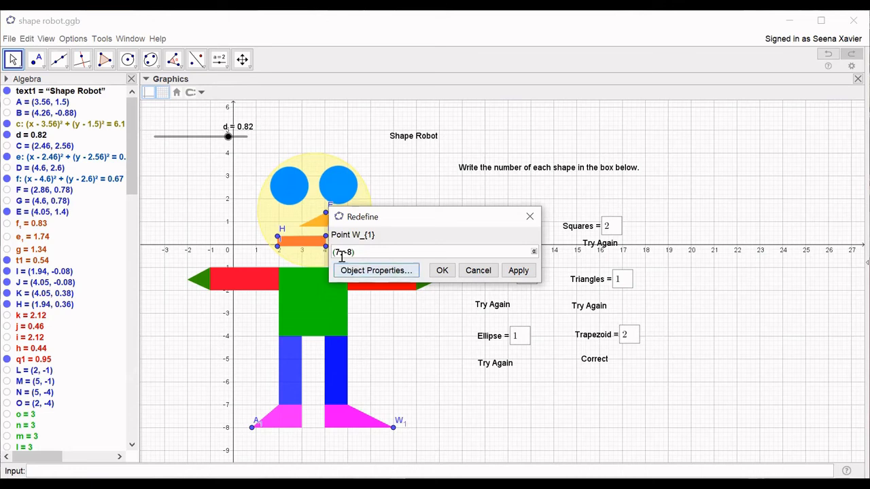
type("+")
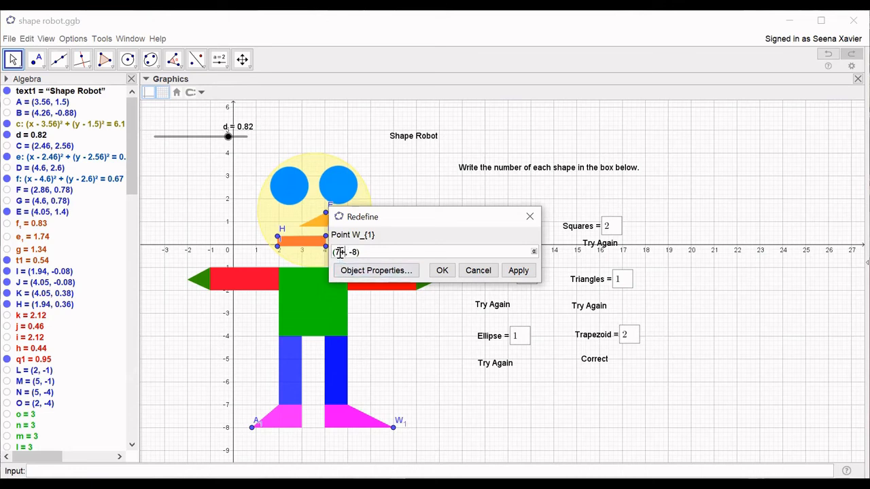
type(".1d")
left_click(346, 255)
type("1")
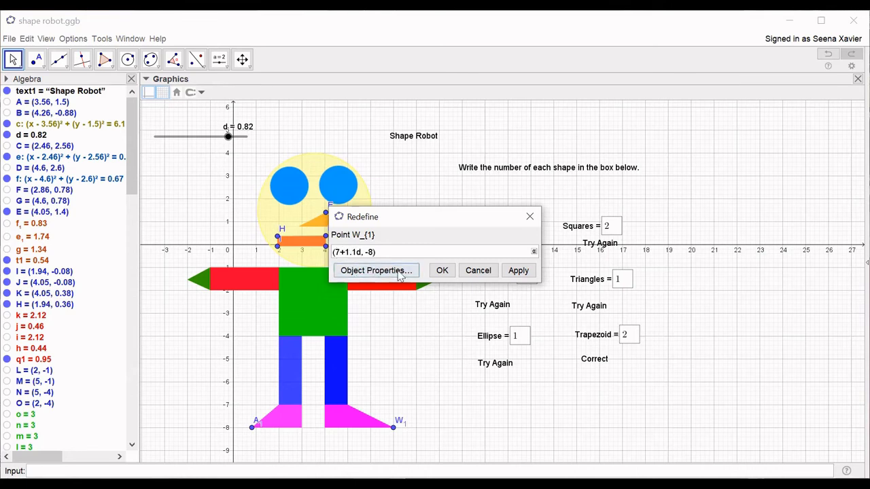
left_click(442, 271)
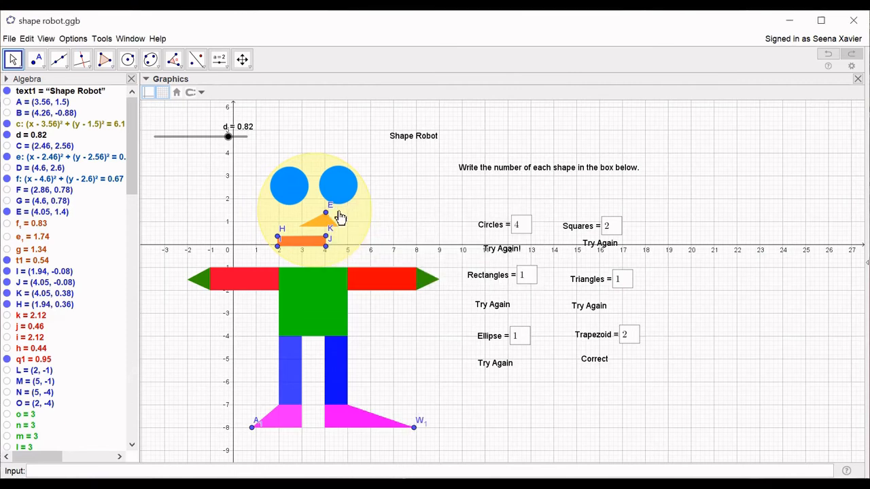
left_click_drag(228, 136, 212, 166)
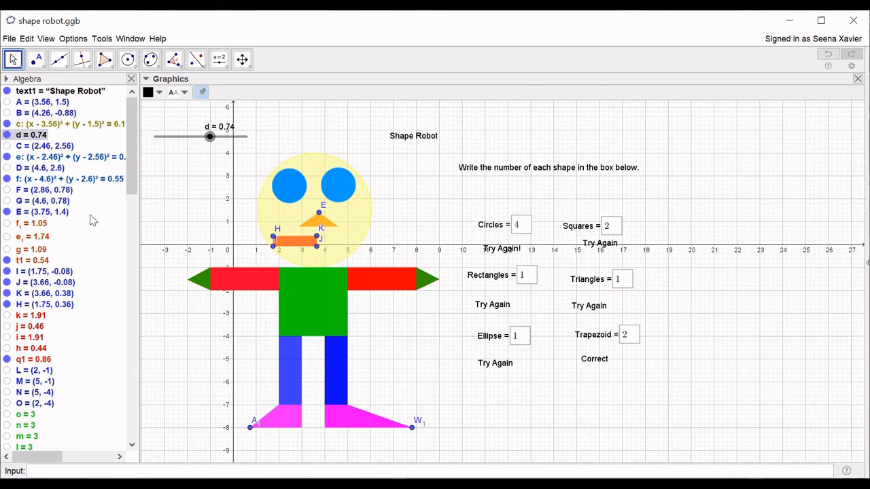
- Show the outer tip points I₁ and E₁ of the robot's two green hand triangles
left_click_drag(130, 177, 141, 359)
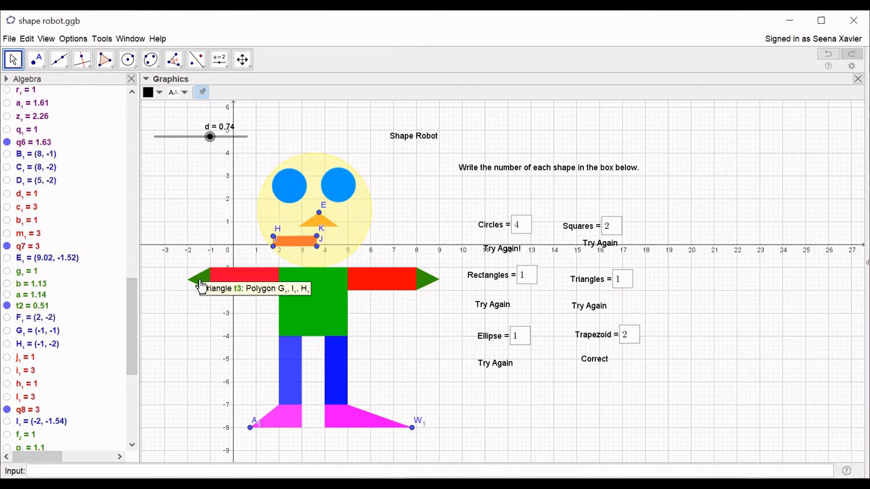
left_click(200, 285)
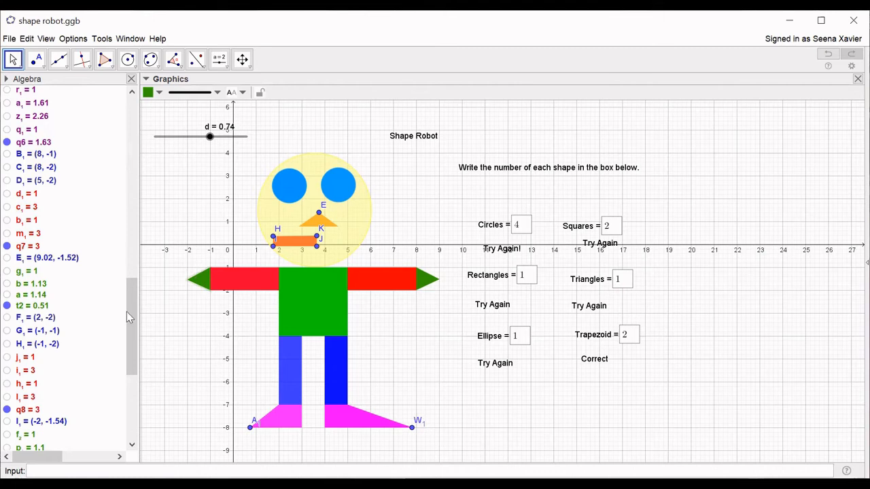
left_click_drag(129, 308, 136, 350)
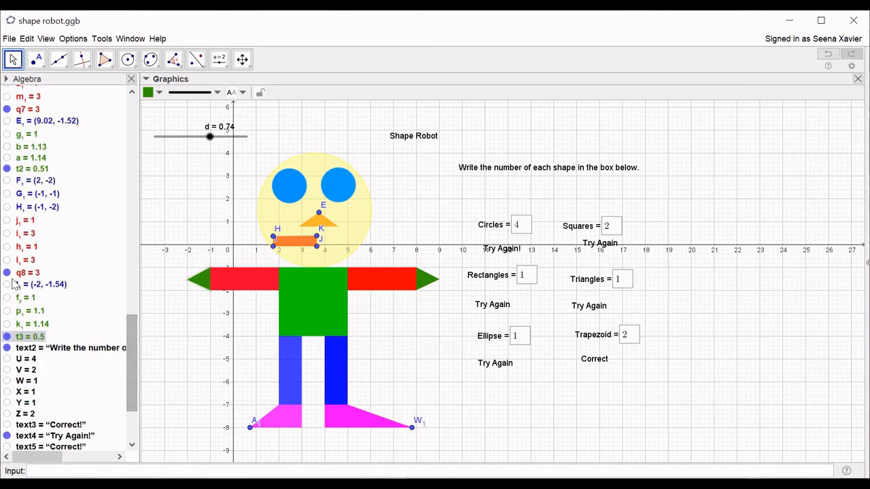
left_click(7, 287)
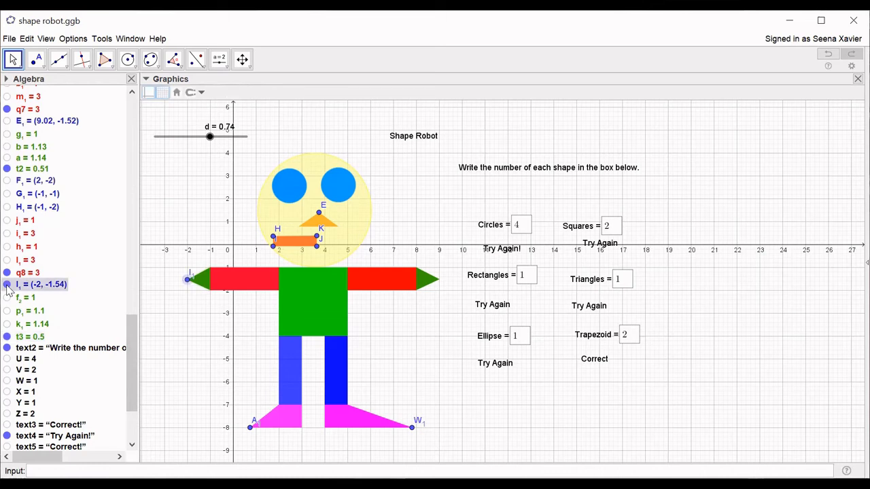
left_click(424, 282)
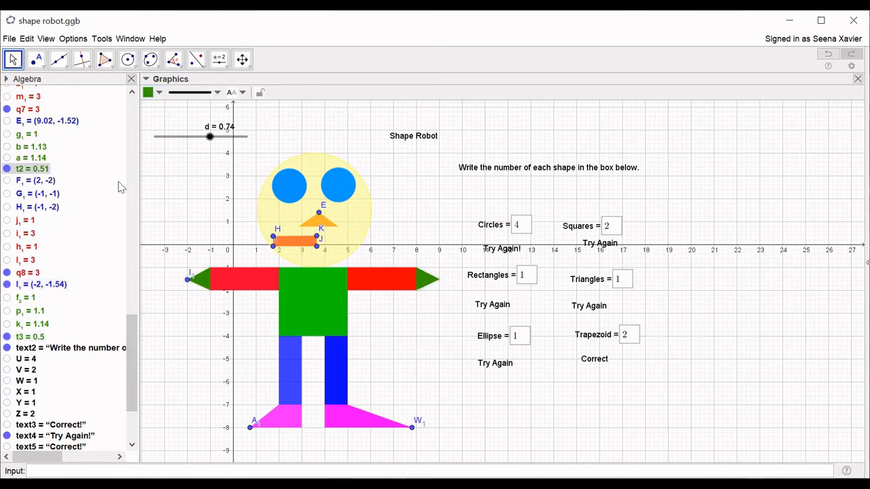
left_click(8, 122)
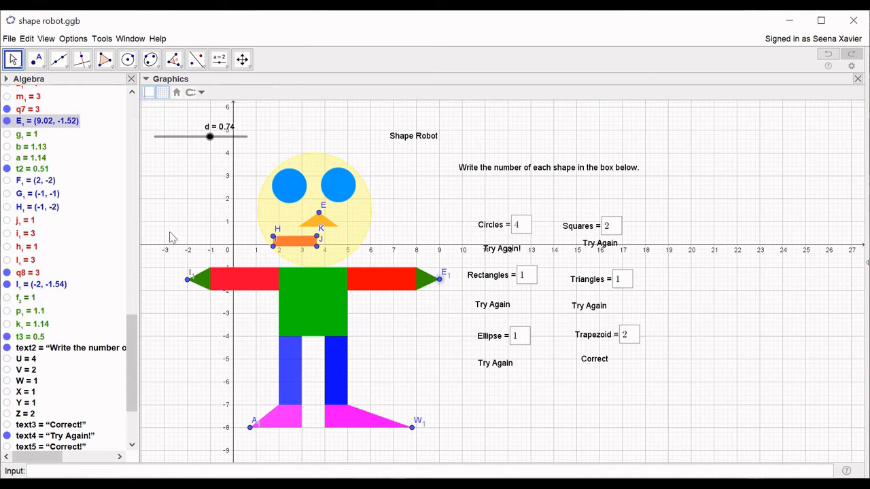
- Redefine hand tip point I₁ as (-2, -1.54d)
left_click(187, 281)
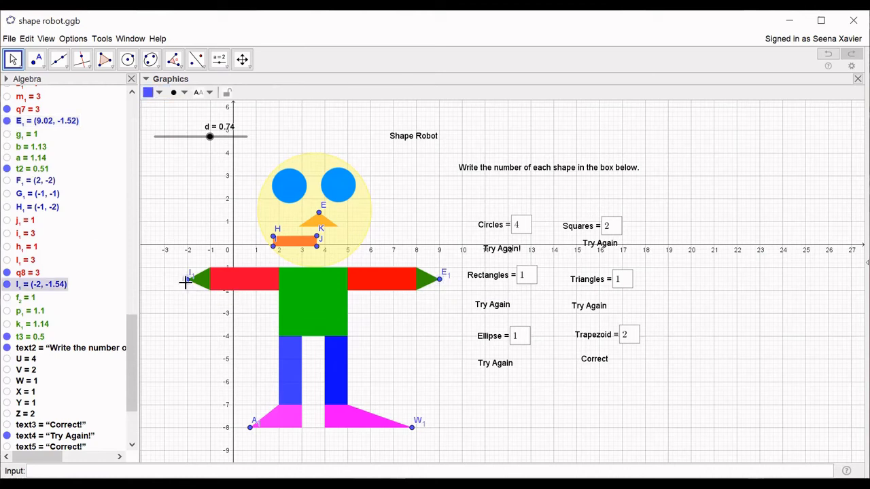
double_click(188, 281)
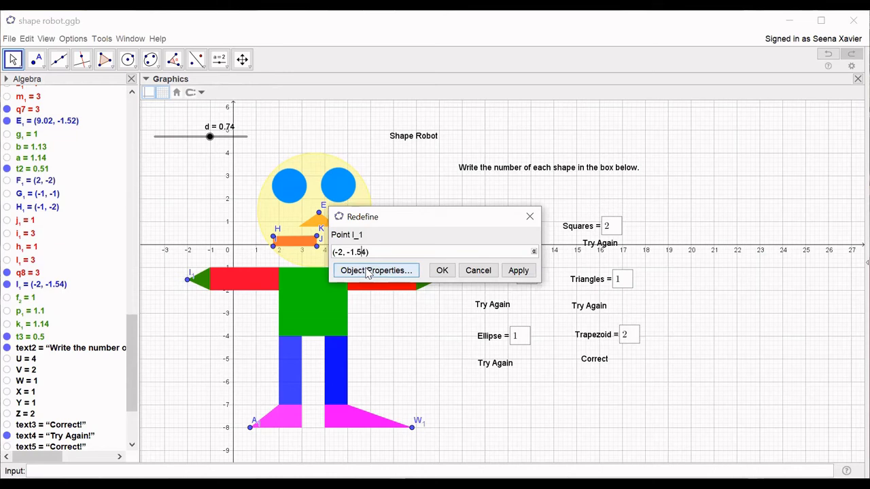
type("d")
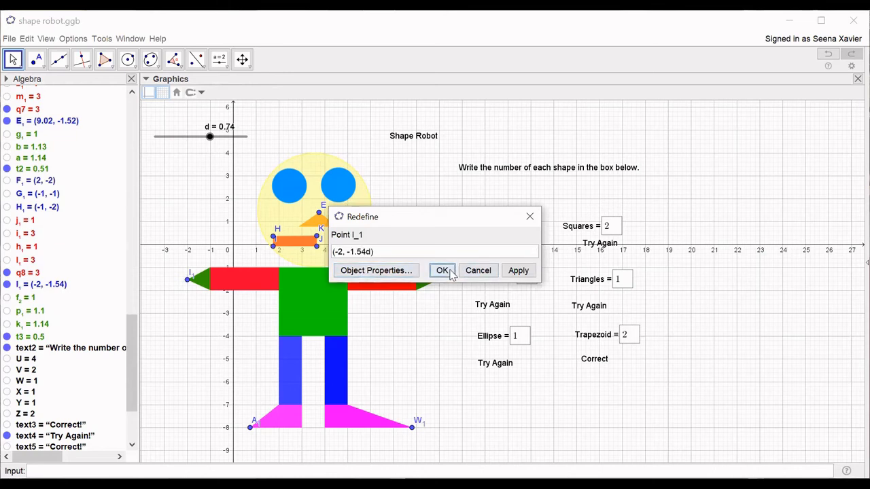
left_click(442, 270)
- Redefine hand tip point E₁ as (9.02, -1.52d) and test both hands by sweeping slider d, ending at 0.9
left_click(441, 280)
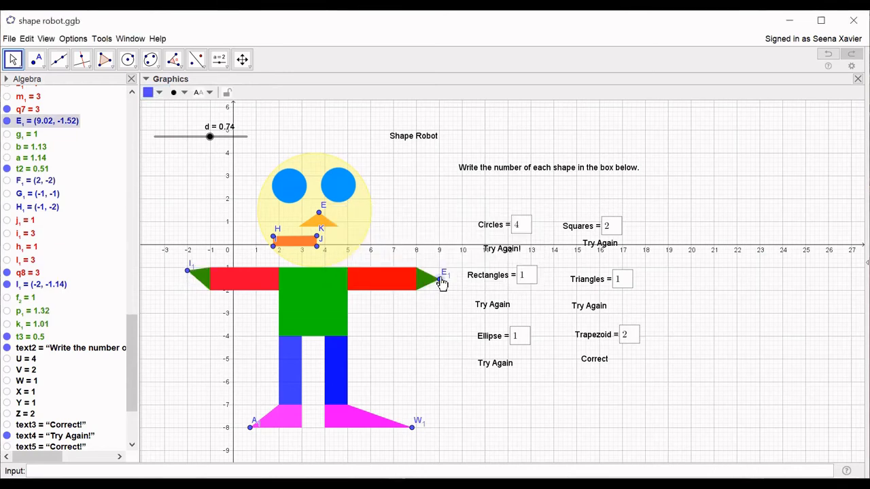
double_click(441, 281)
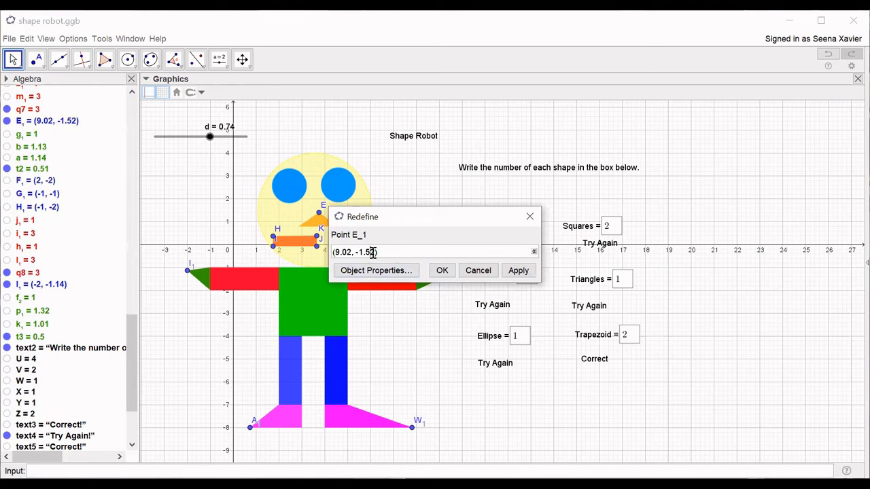
type("d")
left_click(442, 270)
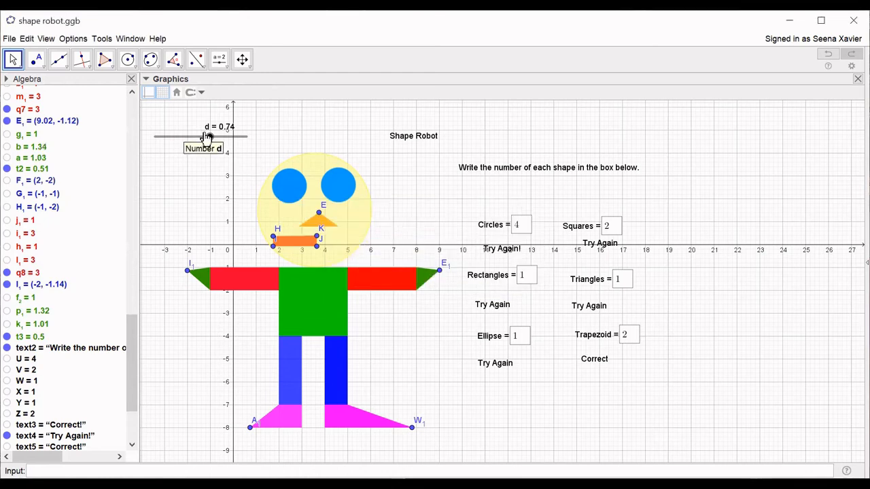
left_click_drag(210, 138, 302, 150)
left_click_drag(172, 148, 294, 156)
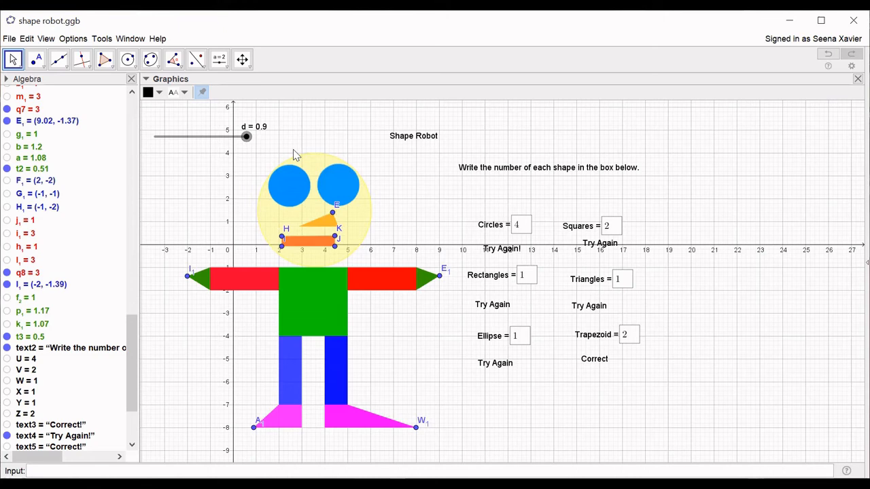
- Add the text "If all the the answers are correct, click on I am Done." and position it below the Ellipse and Trapezoid feedback
left_click(225, 68)
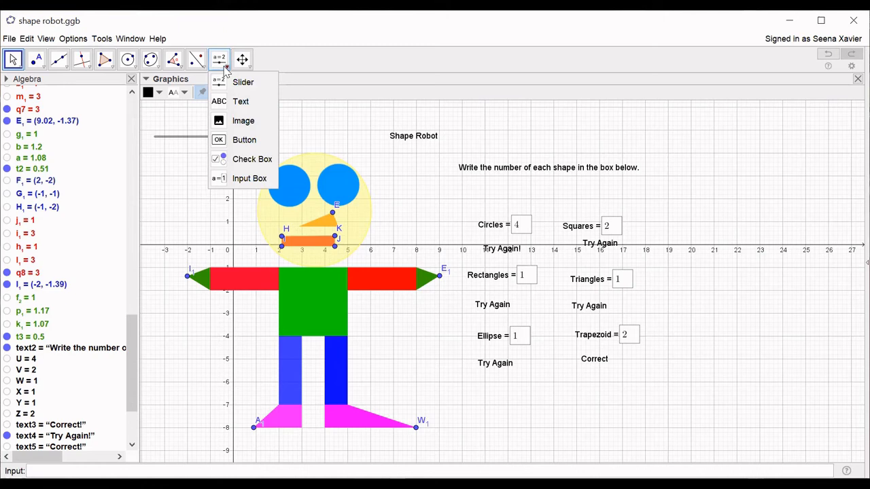
left_click(234, 102)
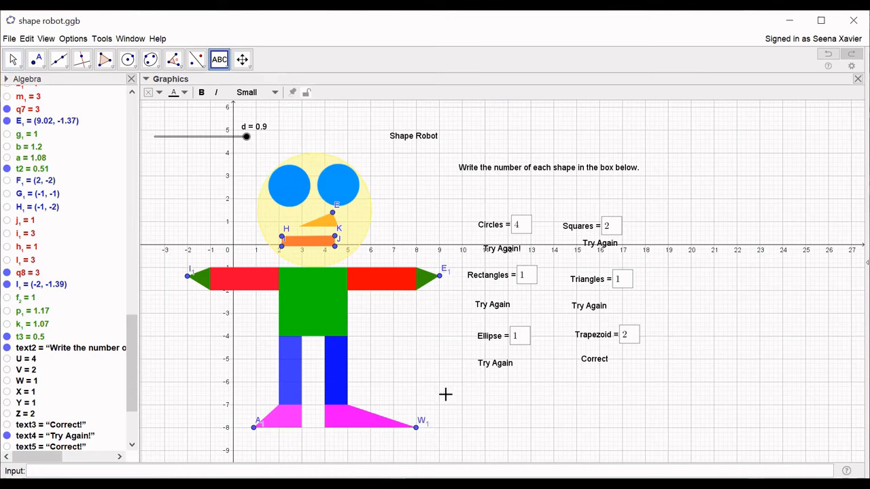
left_click(445, 395)
type("If")
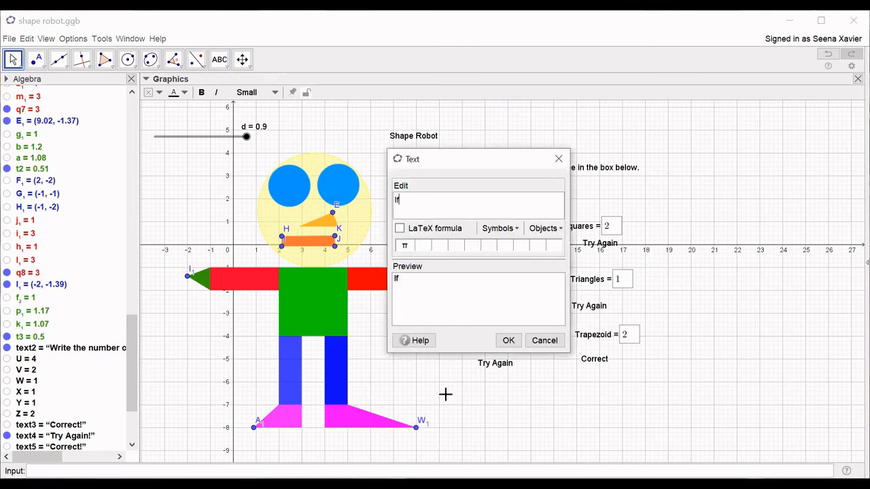
type(" all the the")
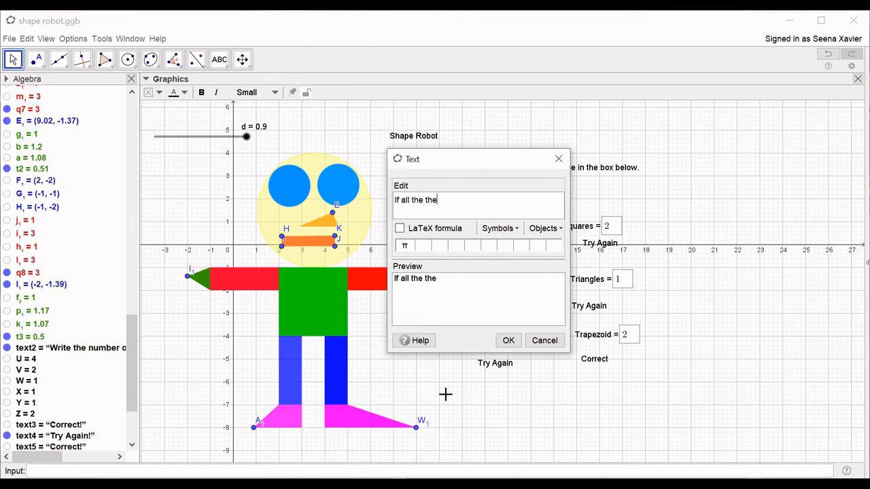
type(" answers are correc")
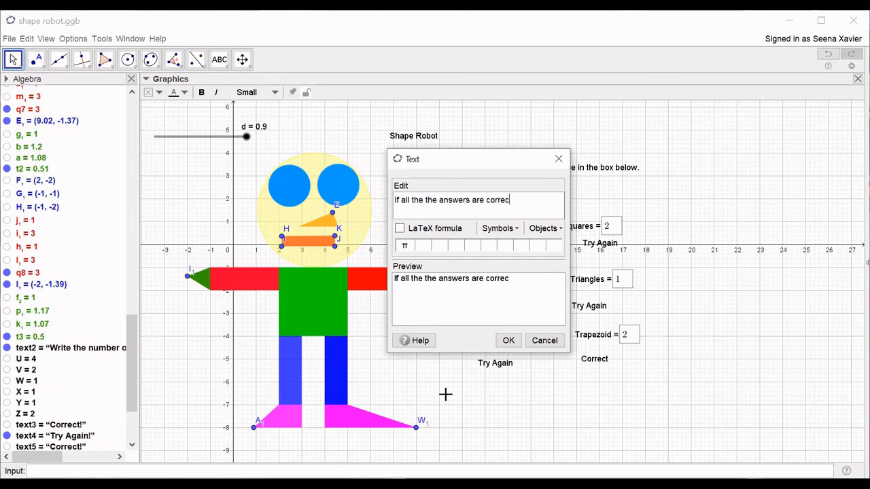
type("t, click on I a")
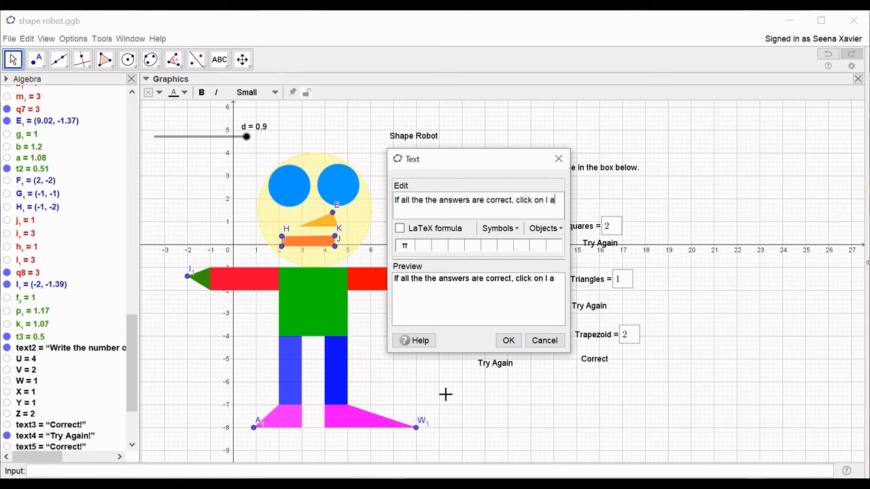
type("m Done")
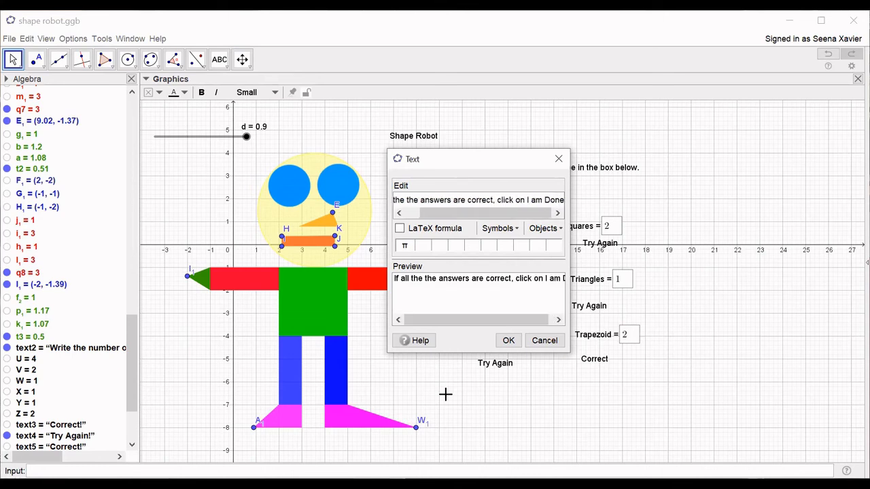
type(".")
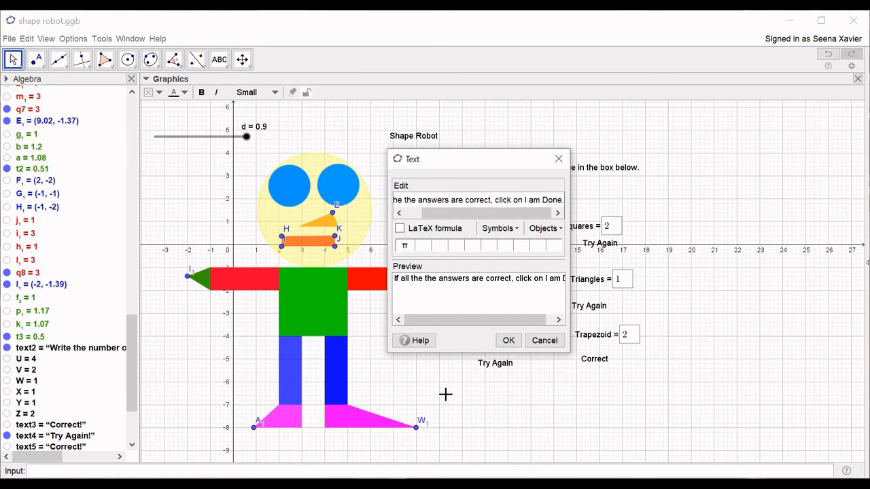
left_click(508, 342)
left_click_drag(535, 386, 536, 394)
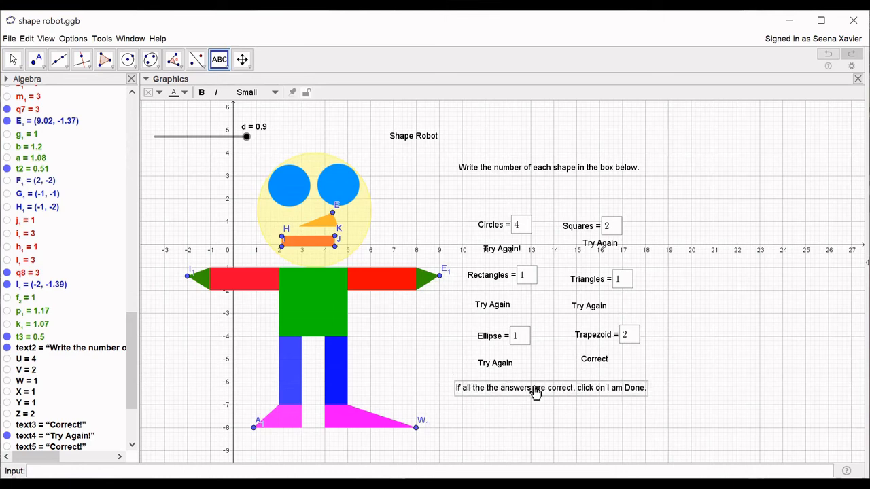
- Insert a button captioned "I am Done" below the text about all answers being correct, leaving its script empty
left_click(221, 70)
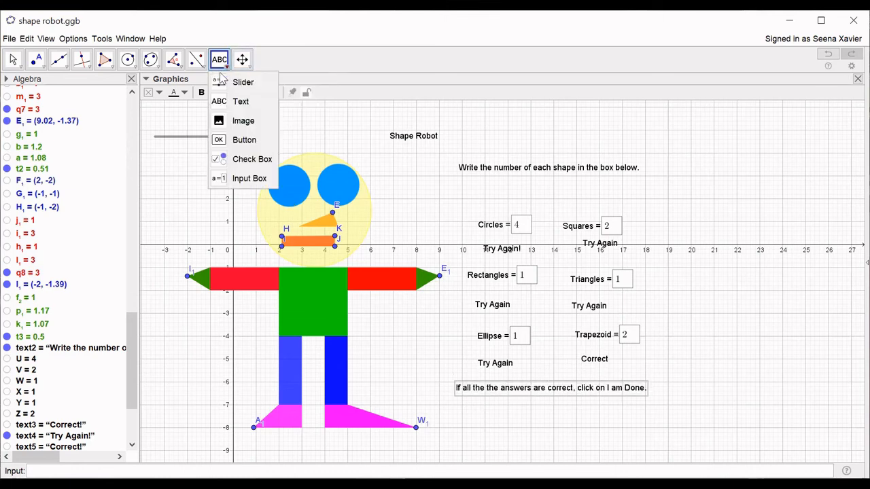
left_click(240, 140)
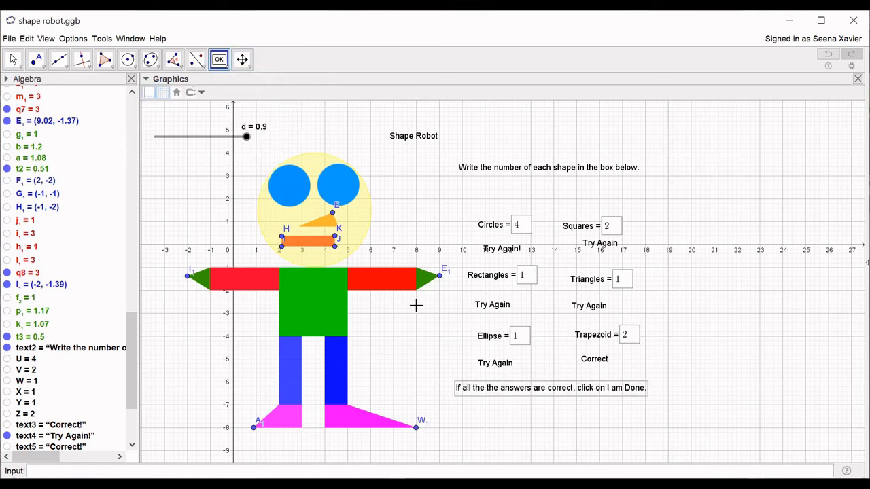
left_click(524, 428)
type("I am Done")
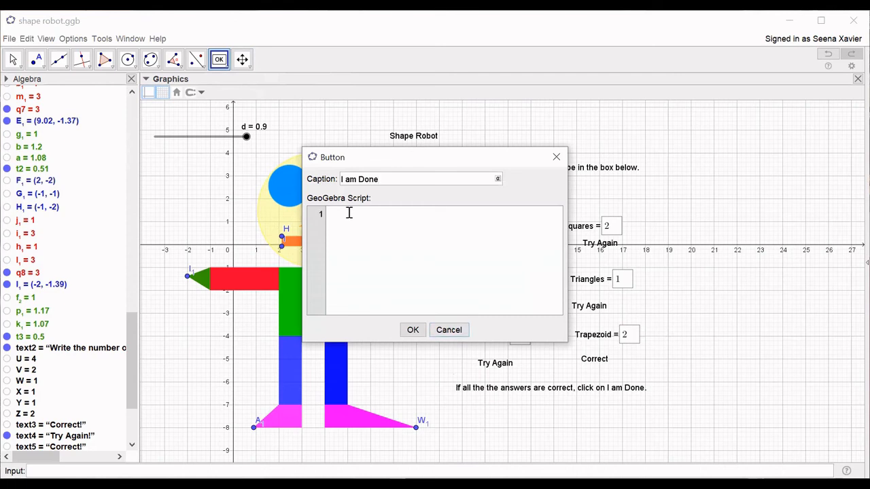
left_click(416, 329)
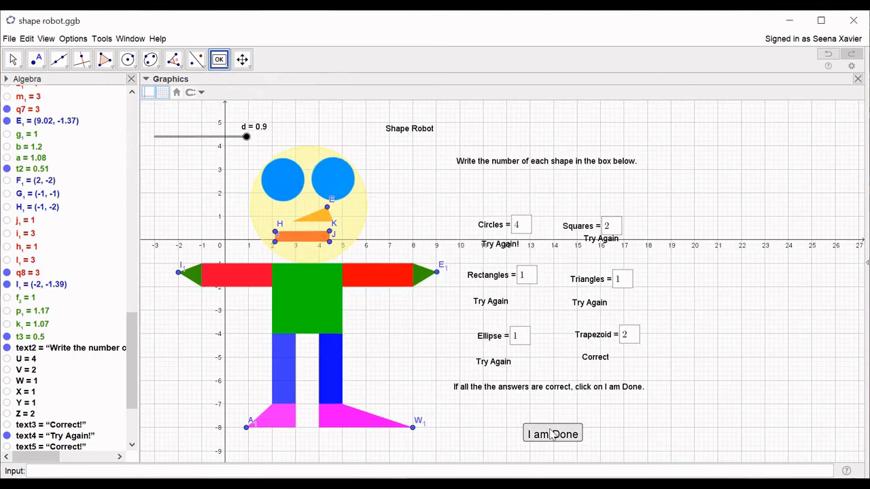
right_click(552, 435)
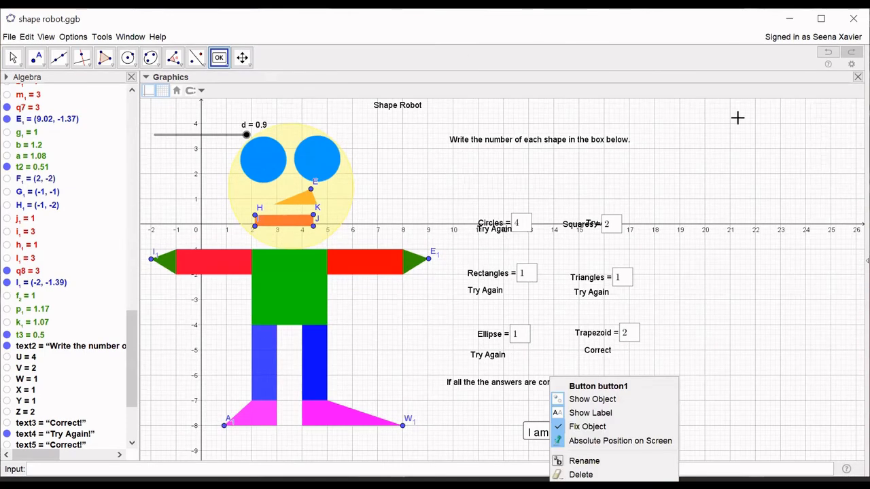
left_click(598, 172)
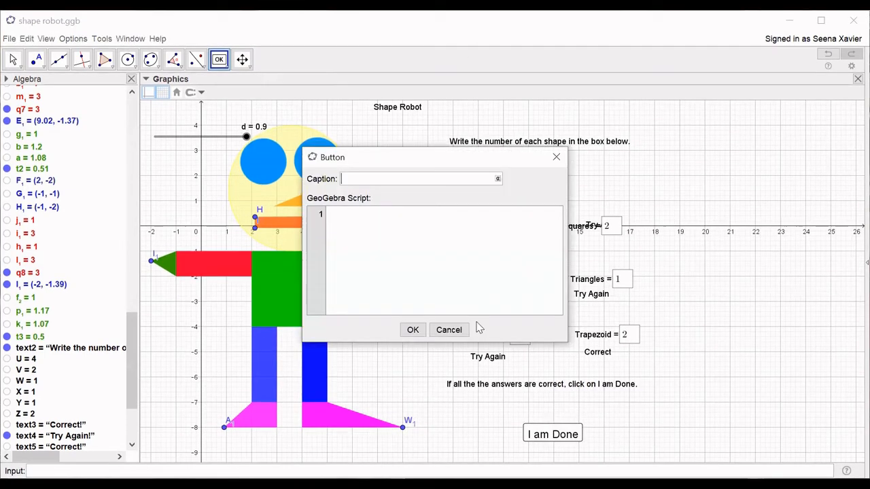
left_click(451, 331)
left_click(14, 60)
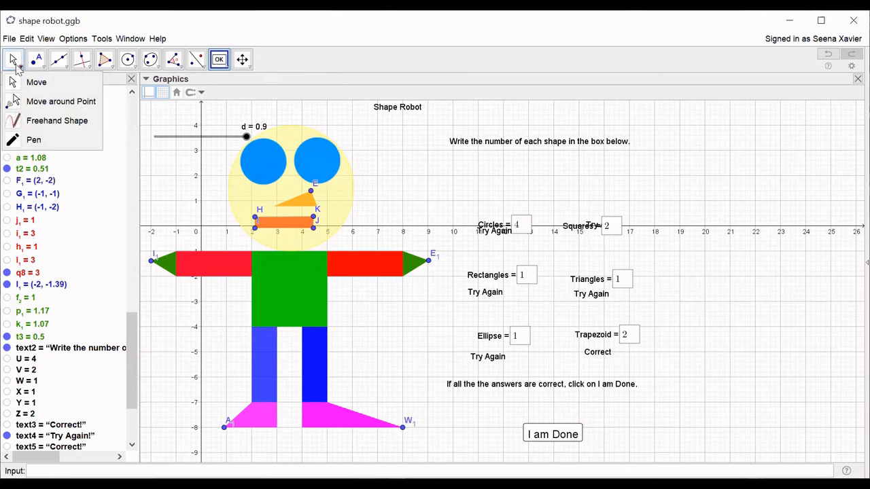
left_click(36, 60)
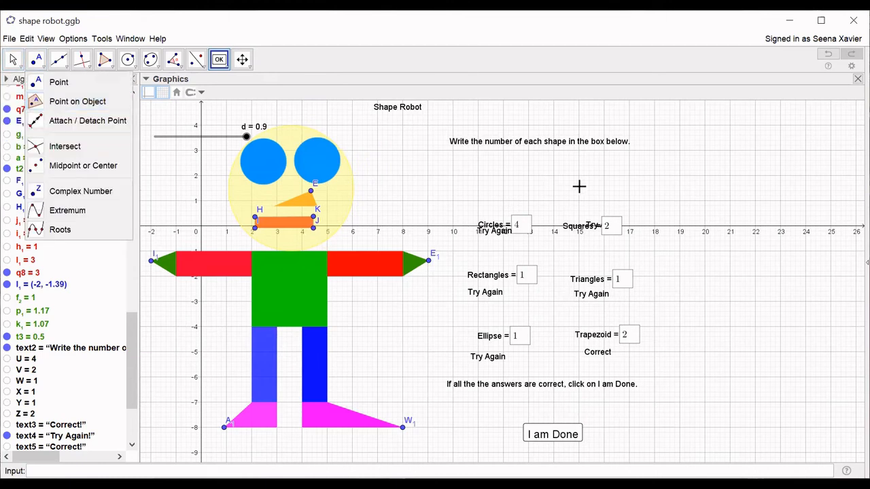
key("Escape")
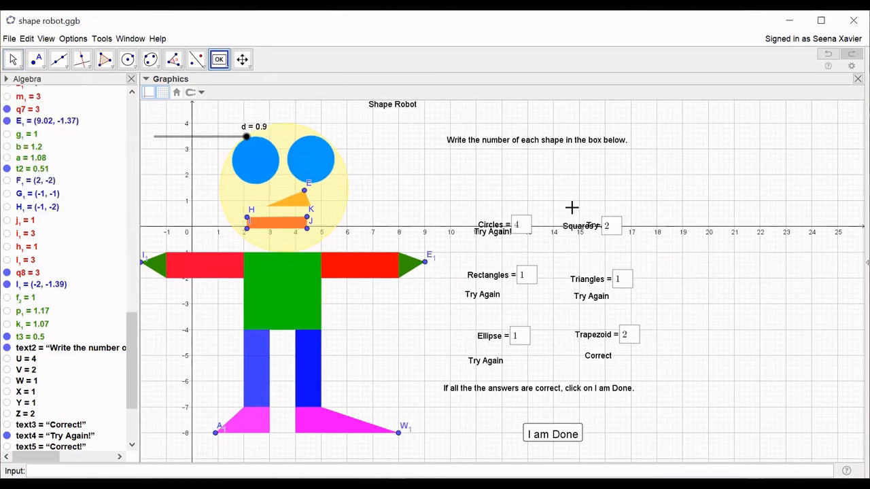
- Move the text "If all the the answers are correct, click on I am Done." clear of the Ellipse and Trapezoid boxes, above the button
scroll(572, 207, "up", 1)
scroll(572, 207, "down", 1)
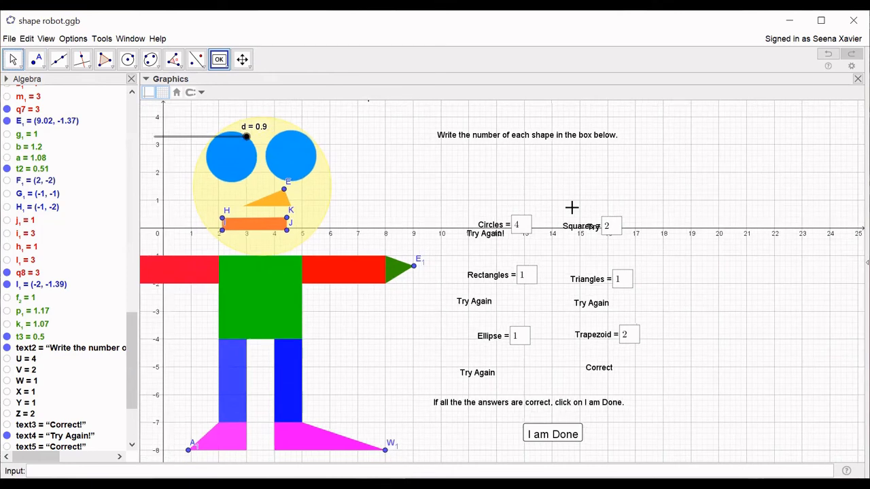
scroll(572, 207, "down", 2)
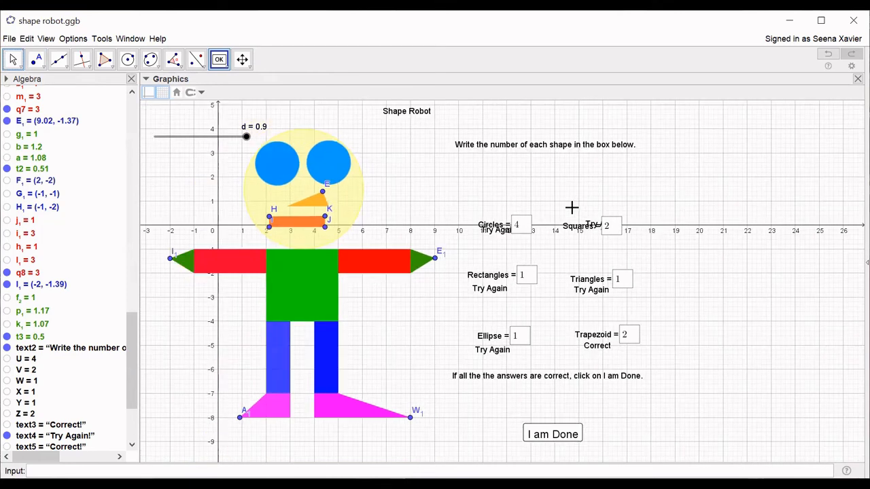
scroll(571, 207, "up", 1)
scroll(572, 208, "up", 1)
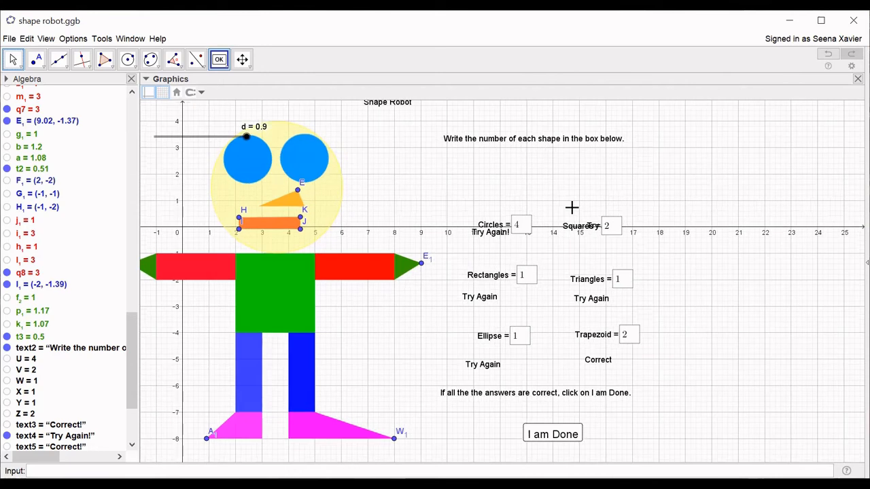
scroll(571, 207, "up", 1)
scroll(572, 207, "up", 1)
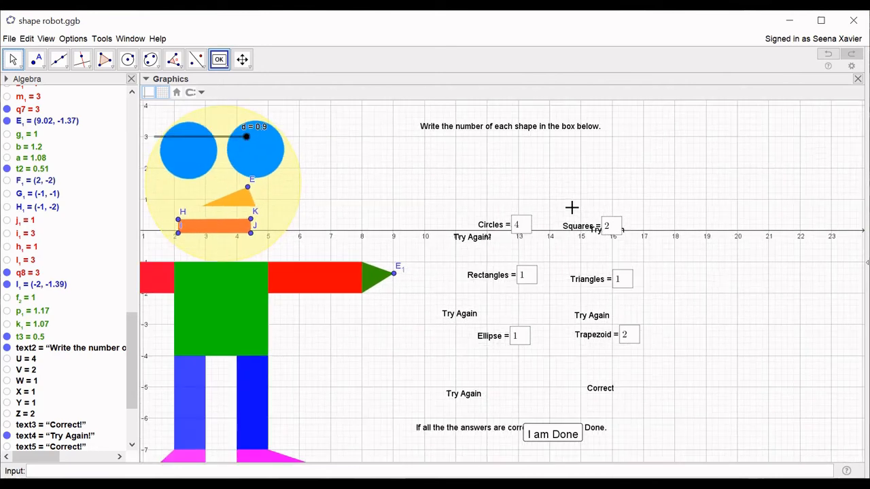
scroll(572, 208, "down", 1)
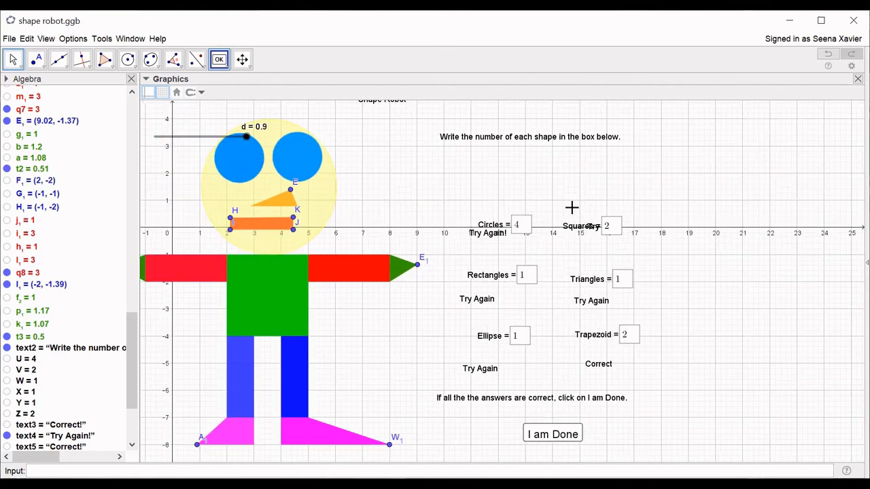
scroll(572, 207, "down", 1)
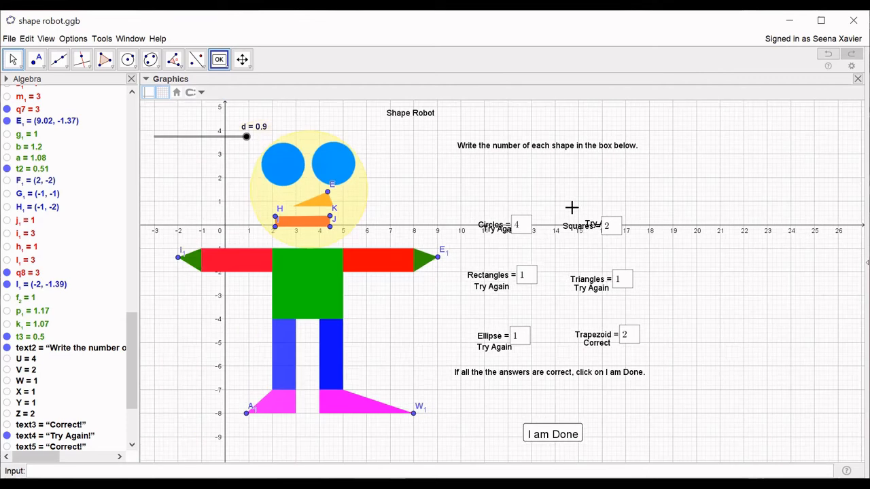
scroll(571, 207, "up", 1)
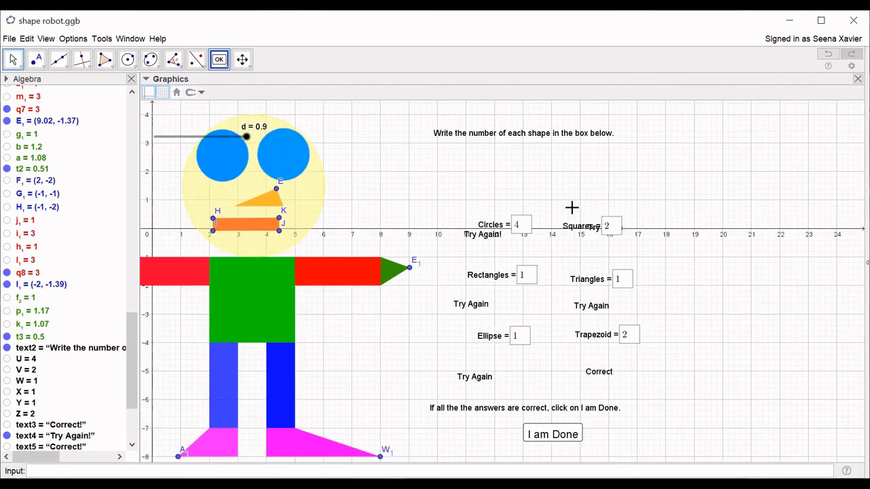
scroll(572, 207, "down", 1)
scroll(571, 208, "down", 1)
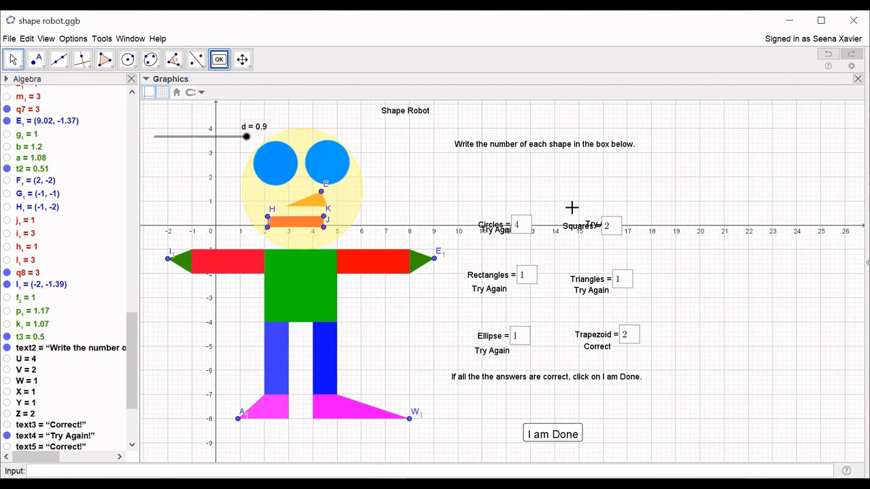
scroll(572, 208, "down", 2)
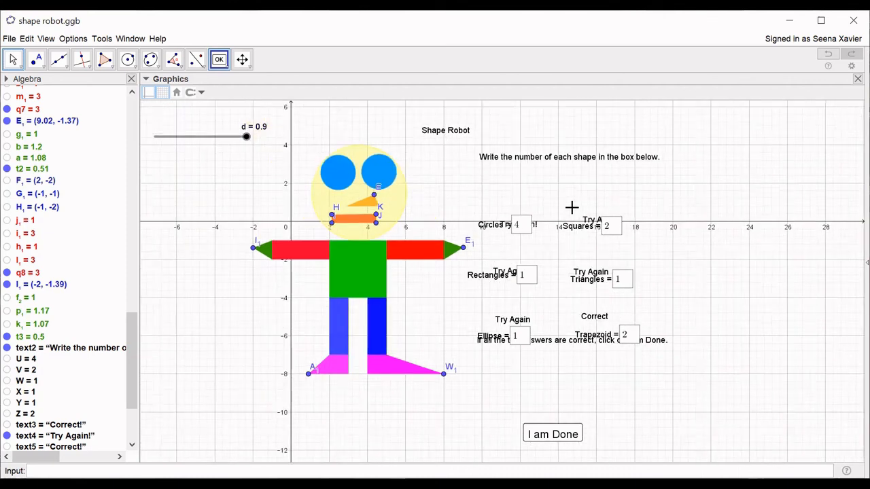
scroll(572, 208, "down", 1)
scroll(571, 207, "down", 1)
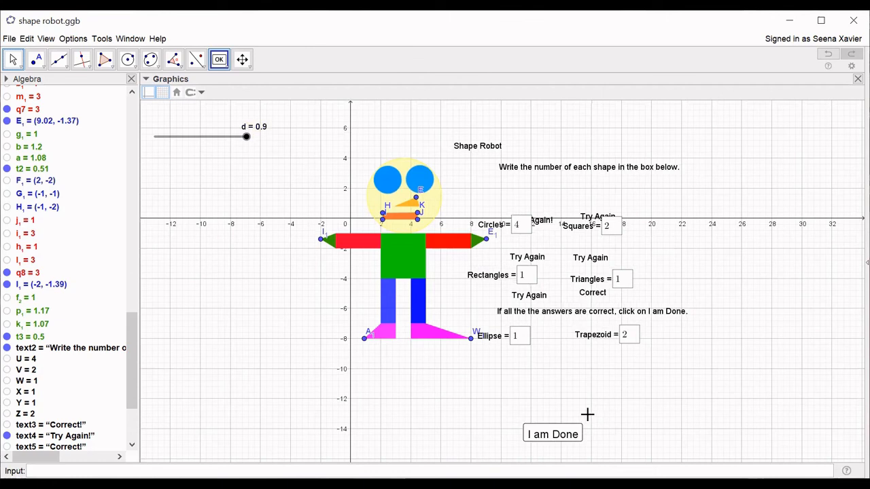
left_click_drag(295, 353, 204, 361)
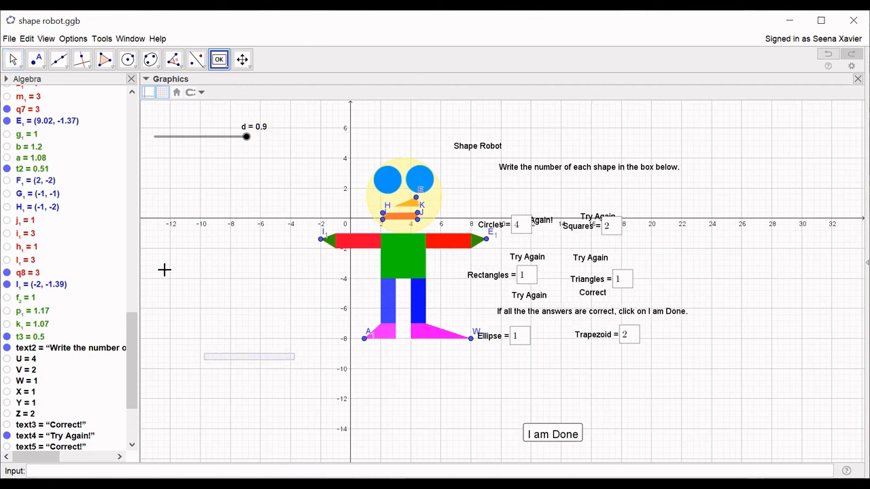
left_click(14, 63)
left_click_drag(320, 319, 231, 344)
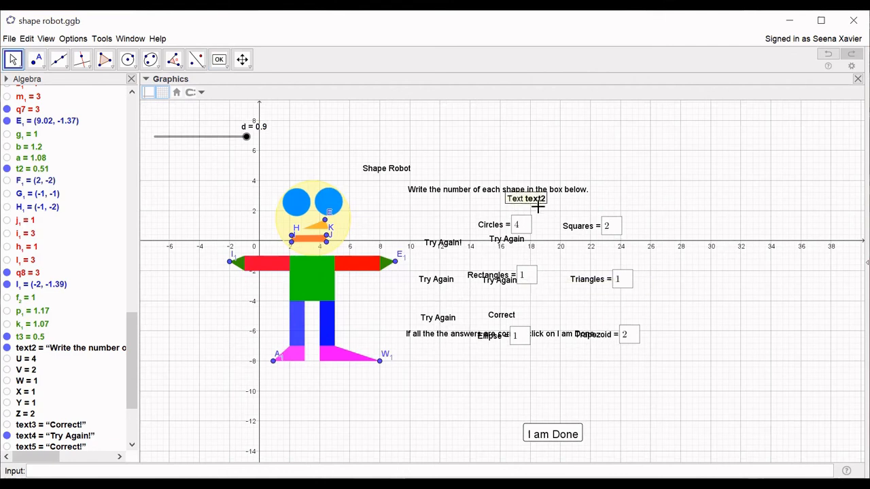
scroll(518, 302, "down", 1)
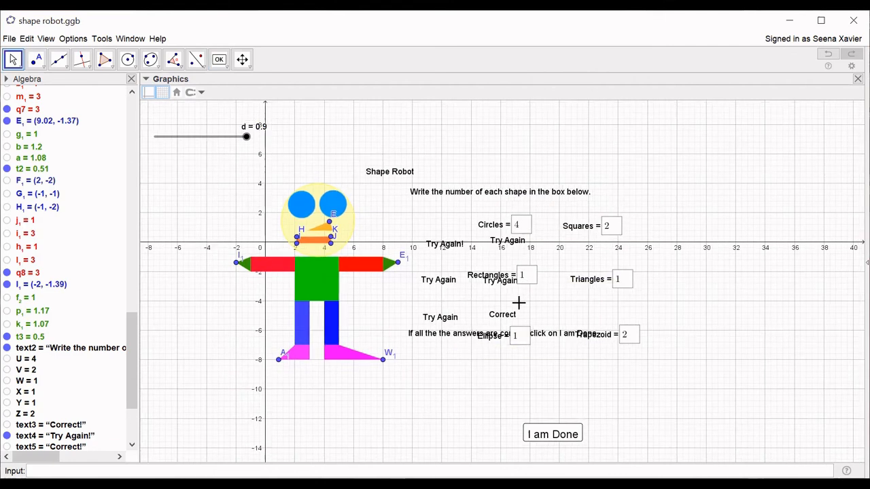
scroll(519, 302, "down", 1)
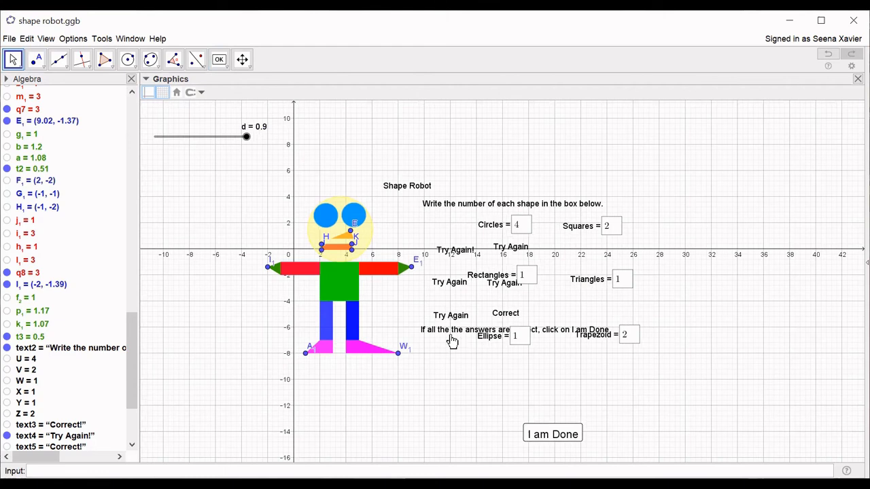
left_click_drag(453, 339, 471, 380)
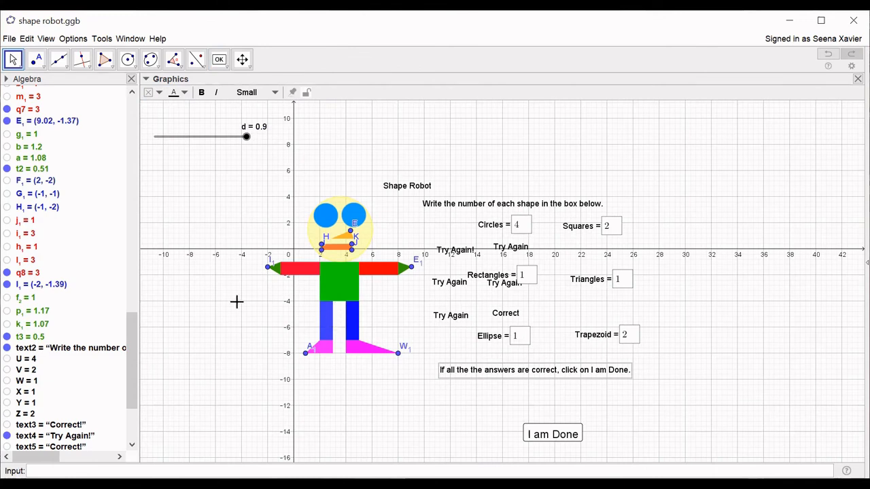
- Reposition the title and instruction text above the boxes and the Circles and Squares feedback beneath their boxes, with slider d at 0.77
scroll(237, 301, "up", 1)
scroll(237, 302, "up", 1)
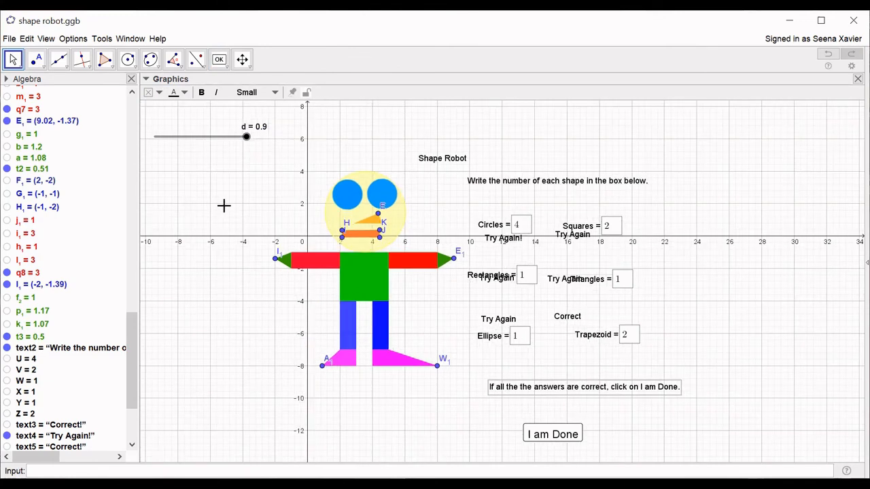
scroll(222, 208, "up", 1)
left_click_drag(146, 205, 224, 217)
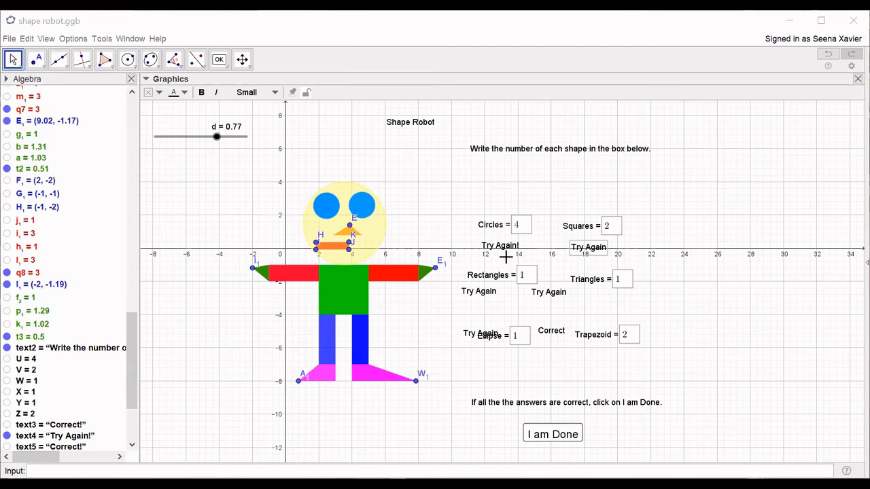
- Raise the Rectangles input box slightly and place the Rectangles, Triangles, Ellipse and Trapezoid feedback texts directly beneath their boxes
left_click_drag(505, 282, 504, 286)
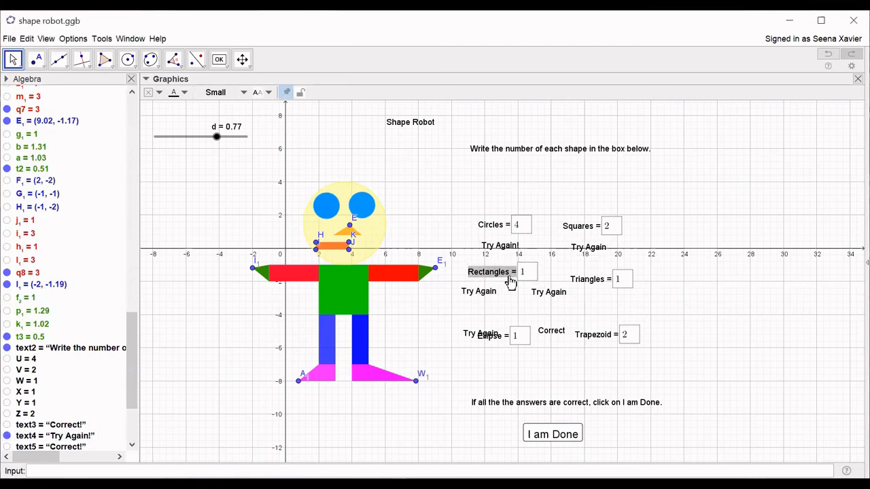
left_click(584, 283)
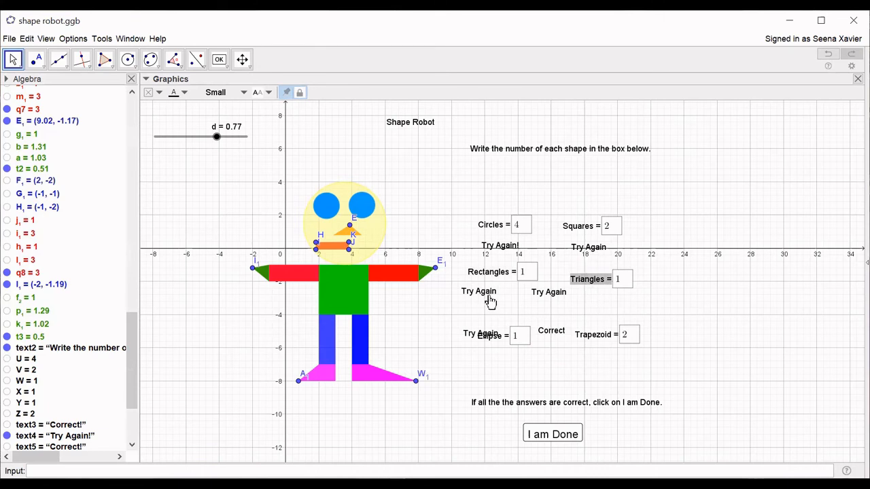
mouse_move(490, 296)
left_mouse_down()
mouse_move(505, 307)
mouse_move(503, 297)
left_mouse_up()
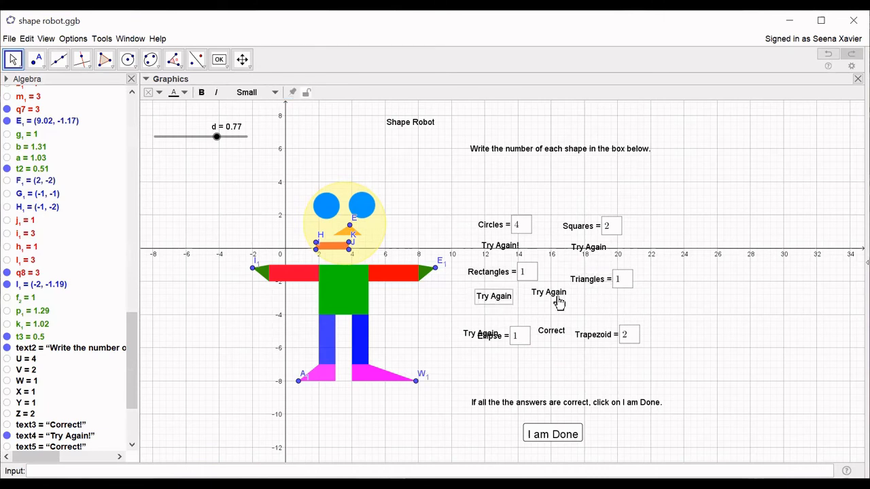
left_click_drag(576, 304, 591, 305)
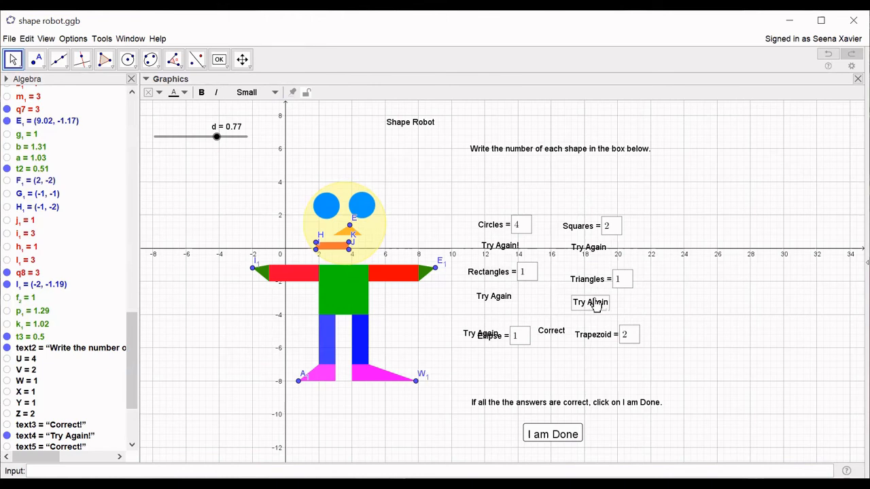
left_click_drag(479, 338, 492, 359)
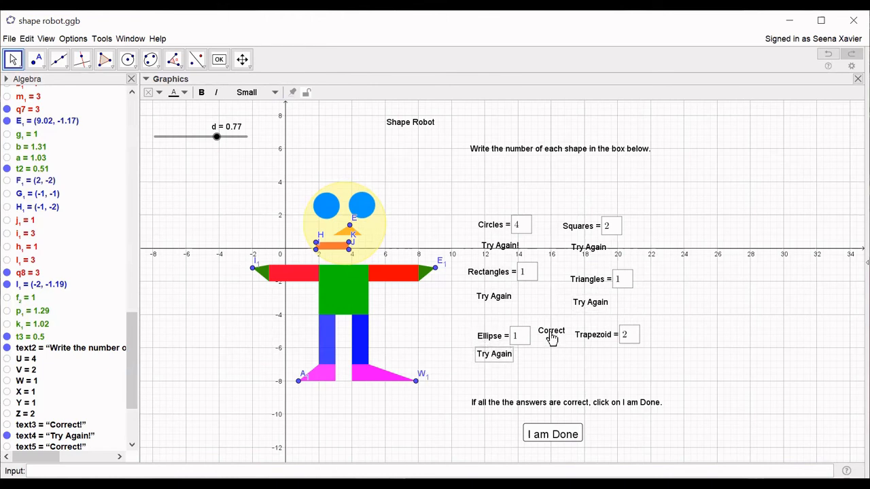
left_click_drag(553, 341, 604, 361)
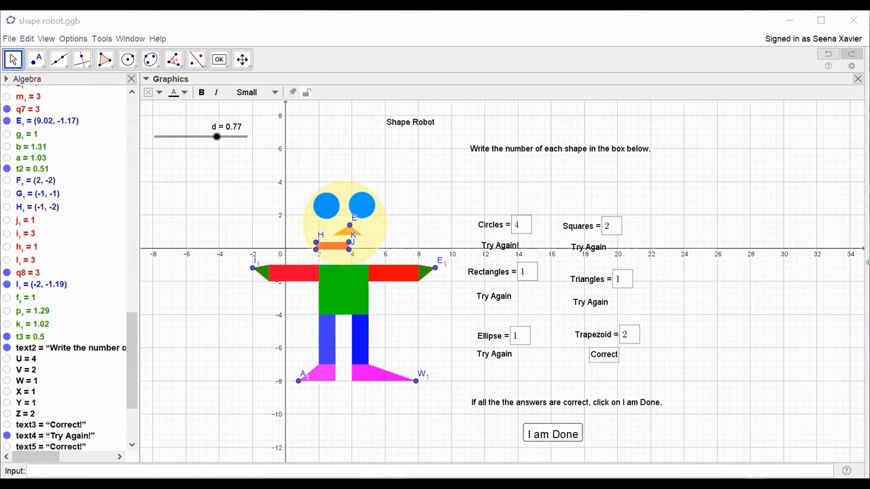
- Give the "I am Done" button the on-click script StartAnimation[d,true], and test it by running and pausing the animation
right_click(556, 441)
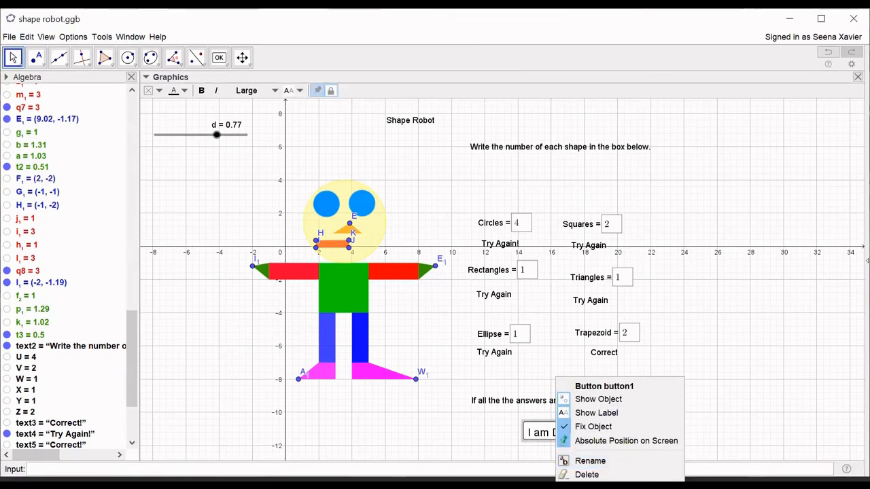
left_click(599, 488)
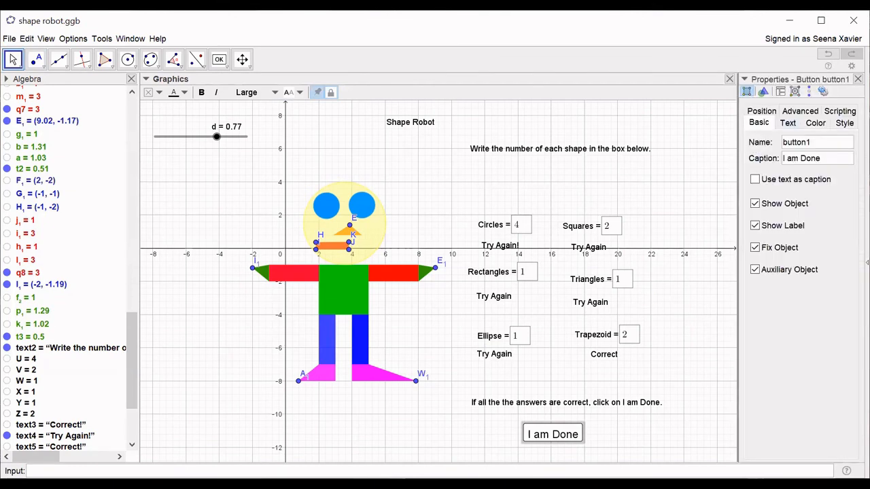
left_click(841, 113)
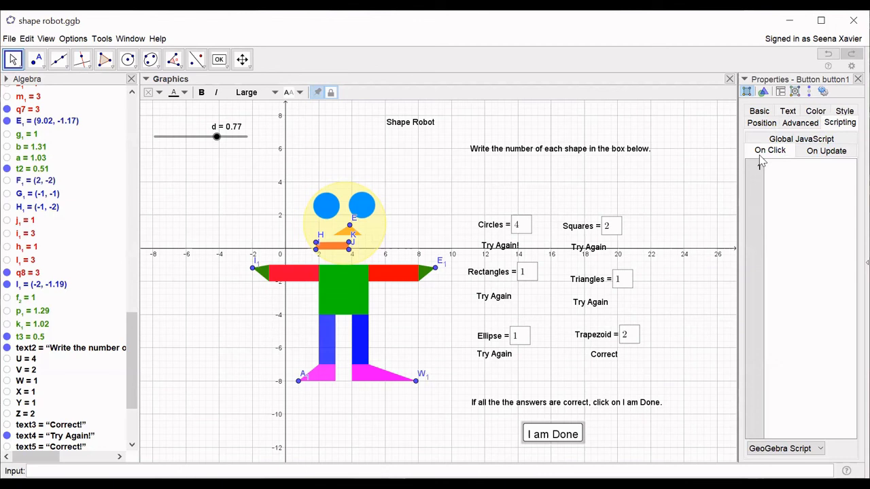
type("StartAniam")
key("BackSpace")
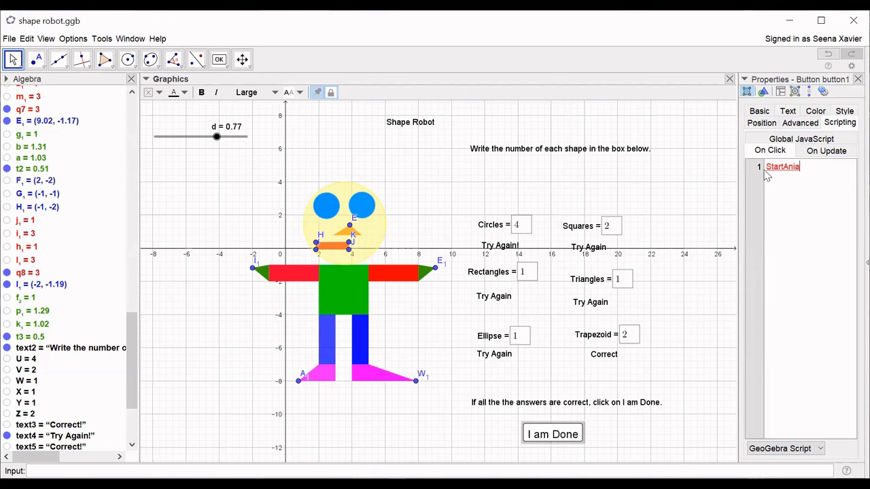
type("mation[d,true")
left_click(858, 80)
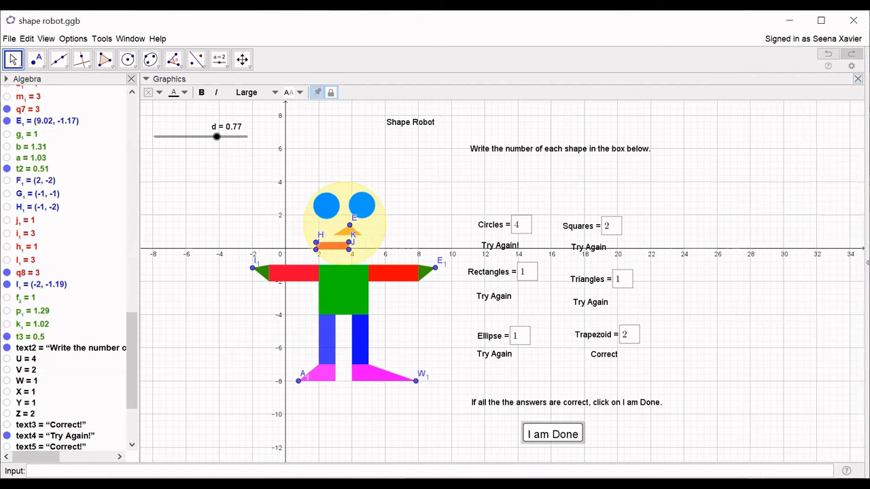
left_click(568, 436)
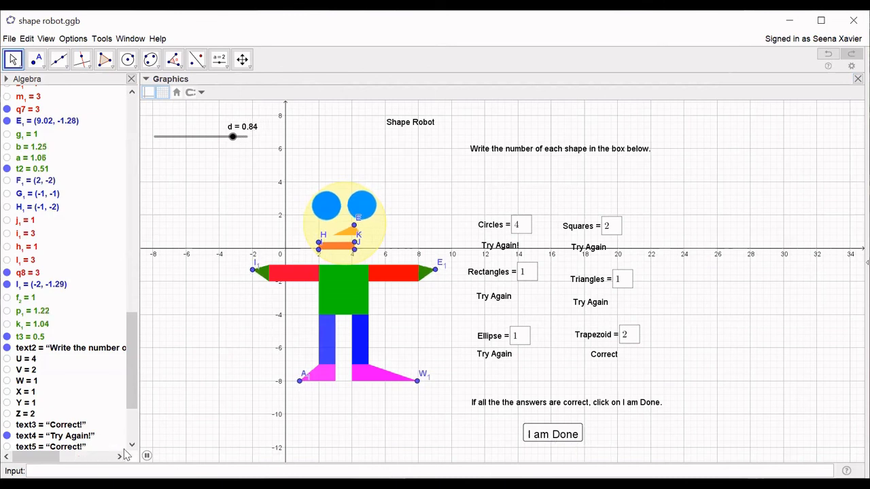
left_click(147, 456)
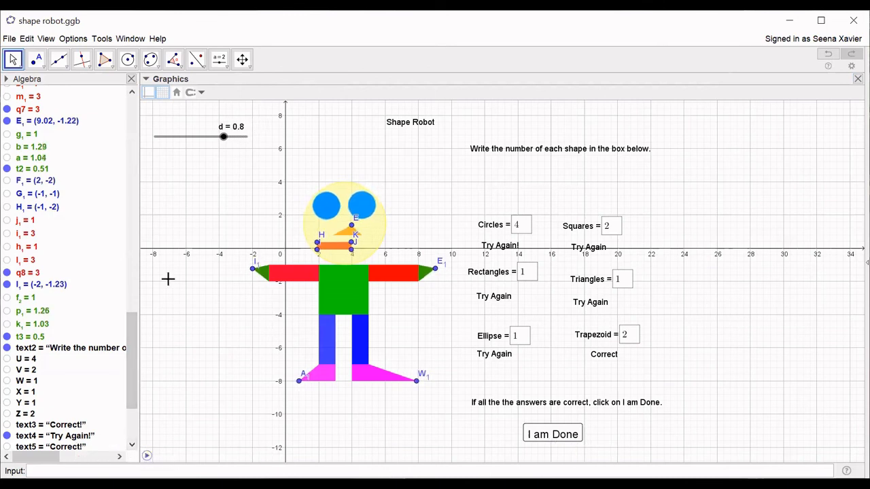
- Insert a button captioned "Stop Animation" below the robot with the script StartAnimation[d,false]
left_click(224, 63)
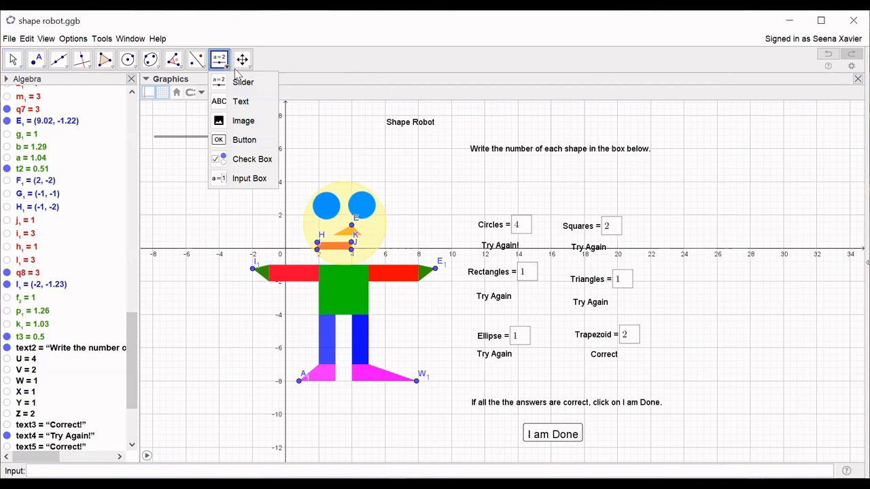
left_click(234, 140)
left_click(179, 441)
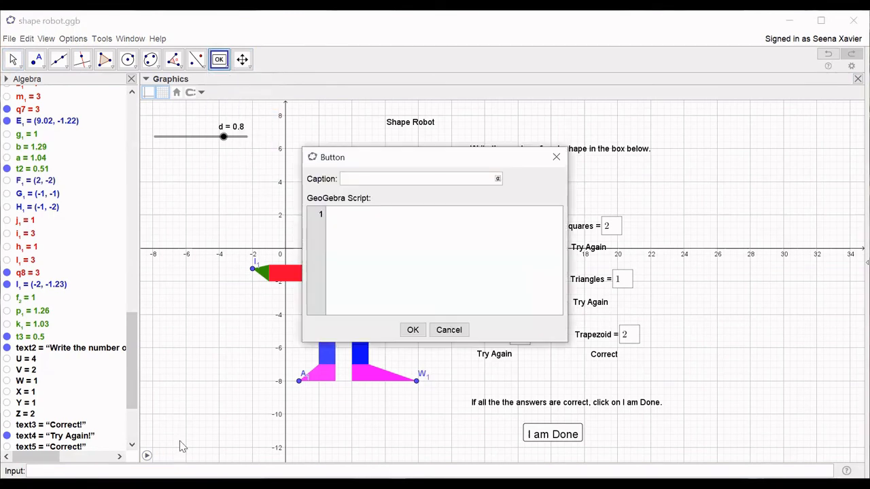
type("Stop Animation")
left_click(344, 217)
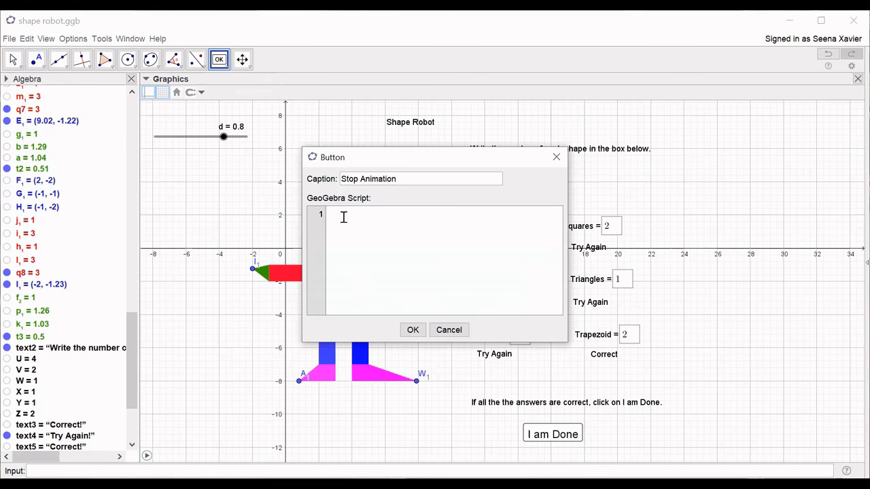
type("Sa")
key("BackSpace")
type("tartAnimation[d,false")
left_click(412, 330)
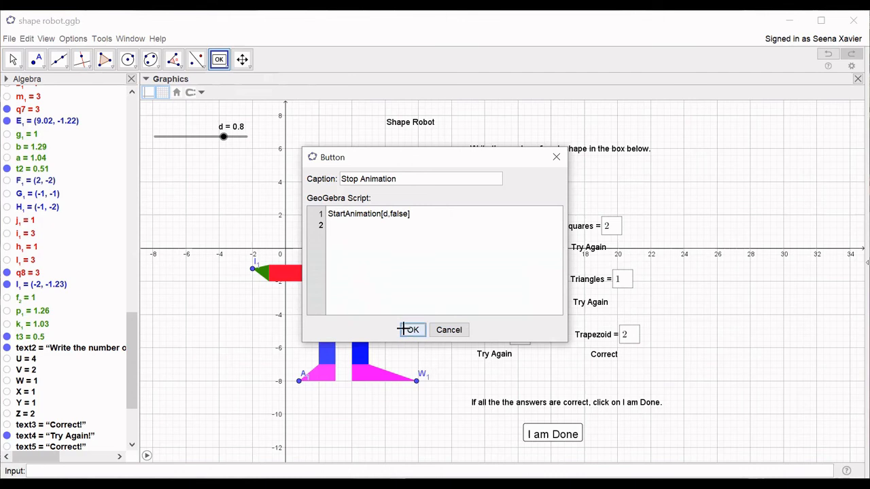
- Test the "Stop Animation" button on the running robot animation, dismissing the extra button dialog
left_click(551, 438)
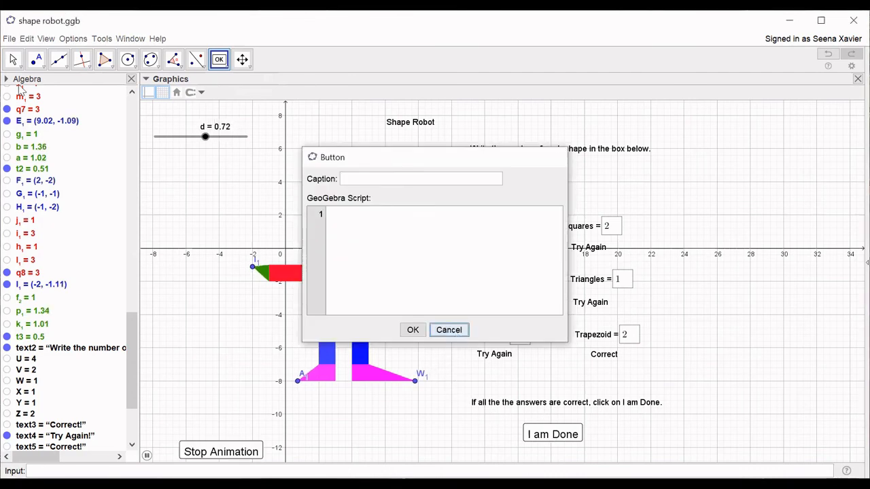
key("Escape")
left_click(207, 455)
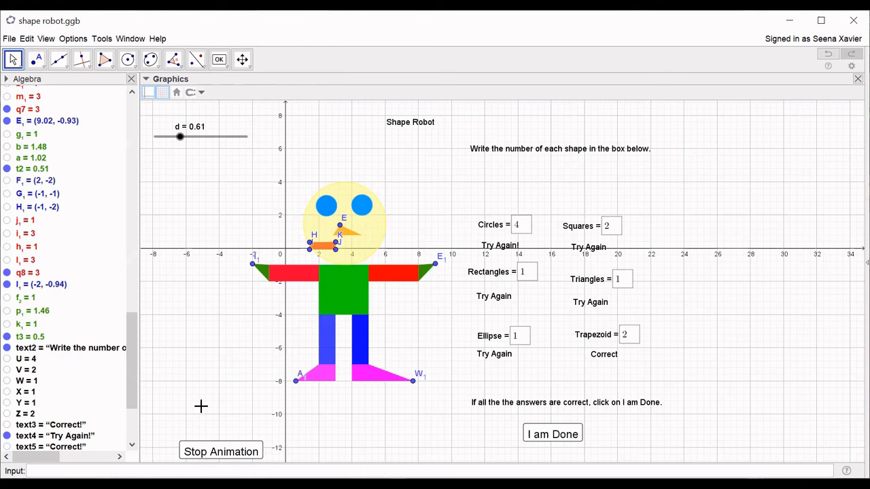
- Hide the axes and the grid in the graphics view
right_click(693, 137)
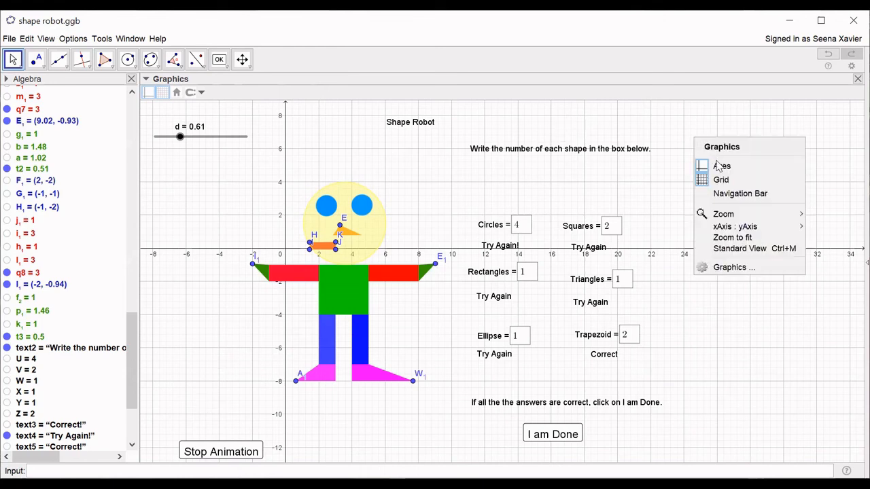
left_click(719, 166)
right_click(711, 162)
left_click(728, 204)
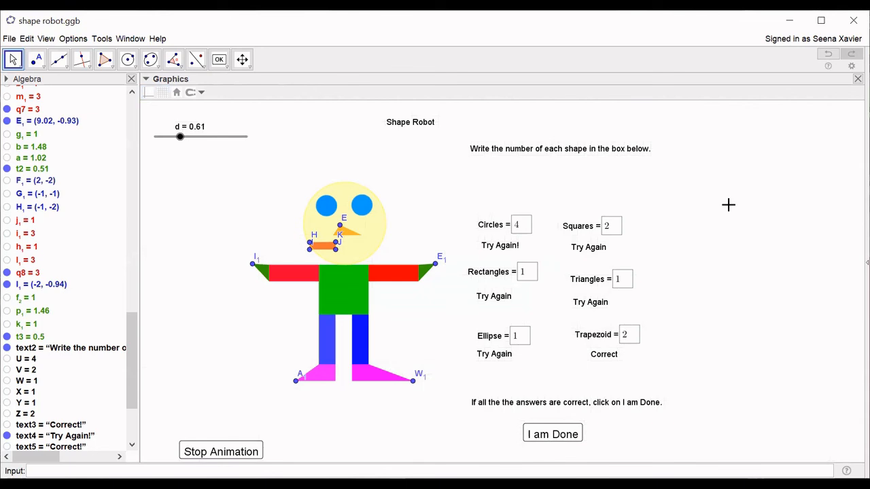
- Set slider d's animation speed to 15 and increment to 0.001, and try starting and stopping the robot with its buttons
right_click(214, 138)
left_click(256, 267)
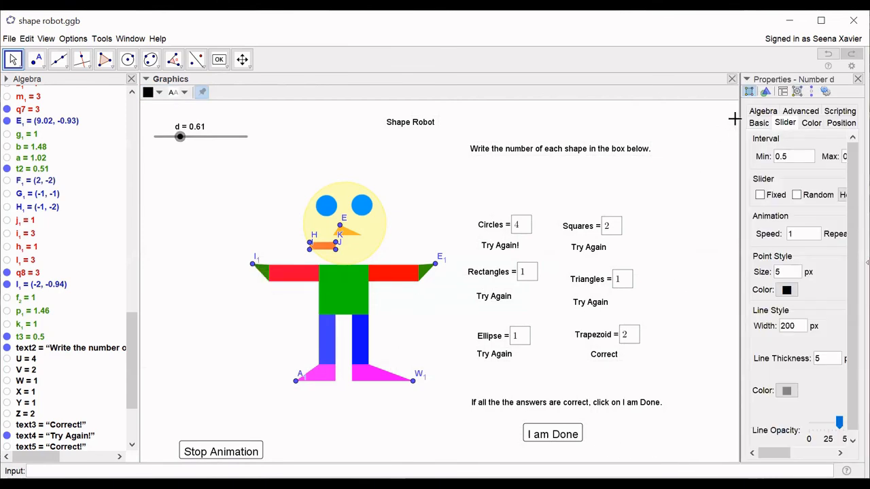
left_click_drag(740, 117, 693, 117)
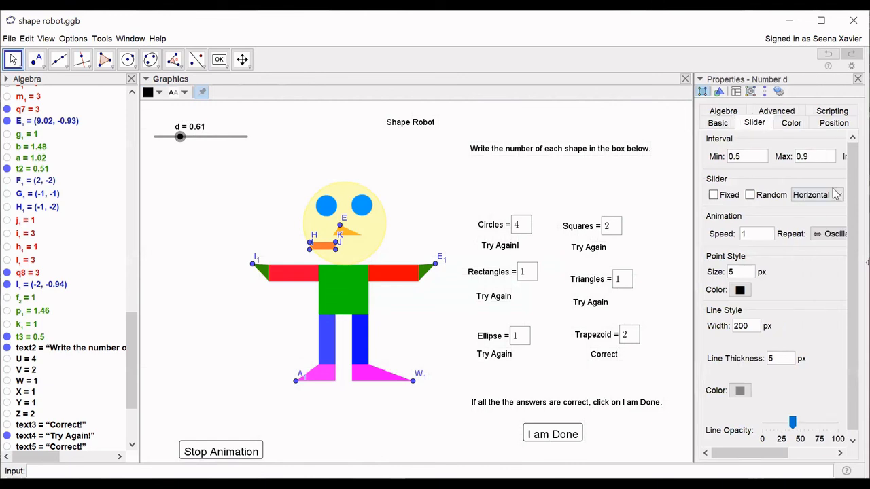
left_click(756, 233)
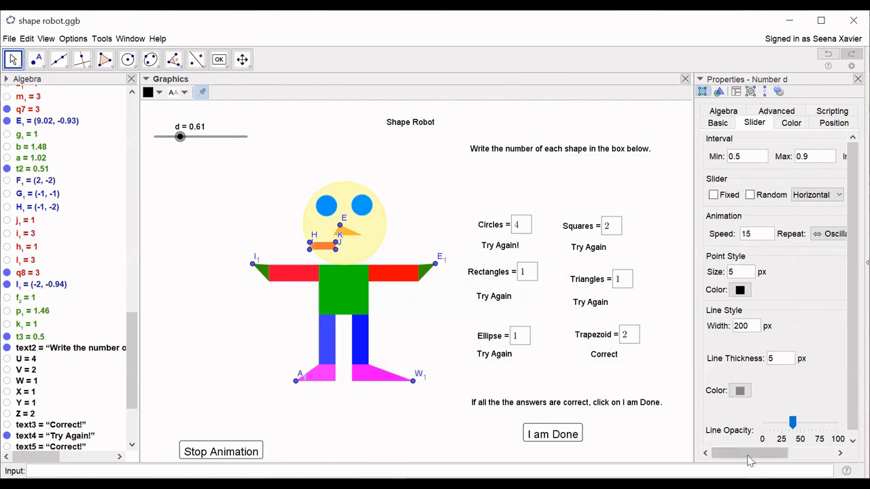
left_click_drag(748, 453, 796, 452)
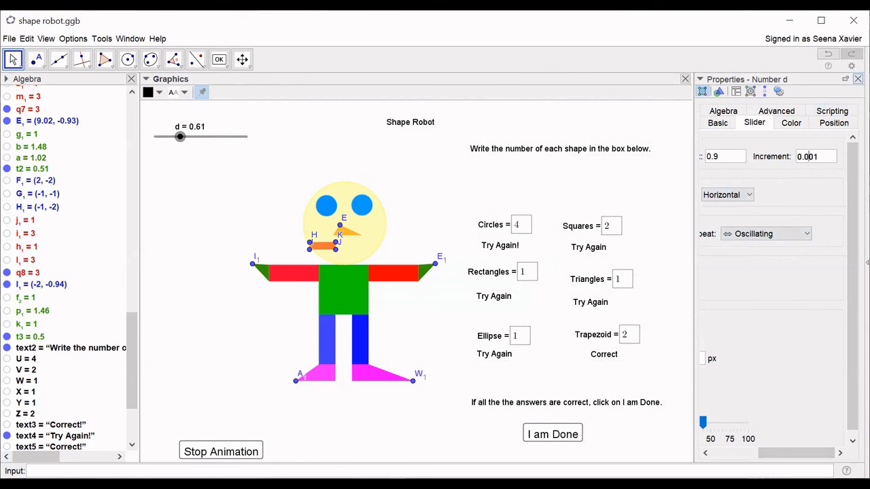
left_click(858, 78)
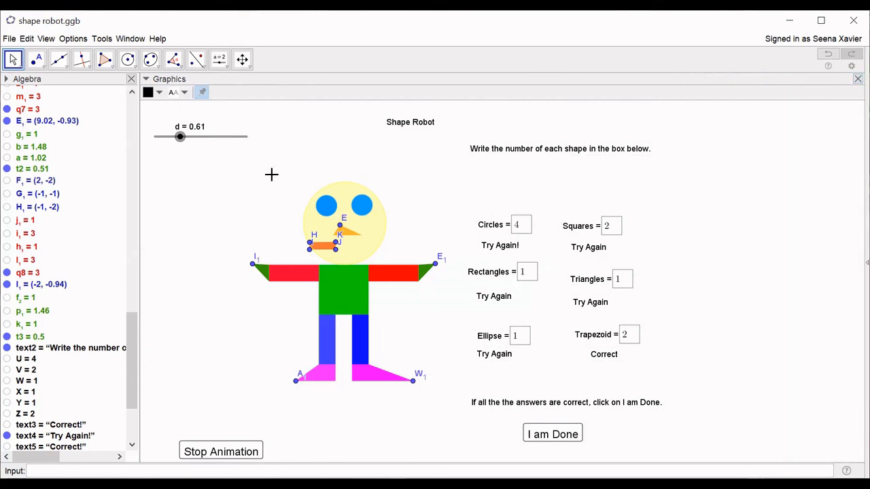
left_click(540, 442)
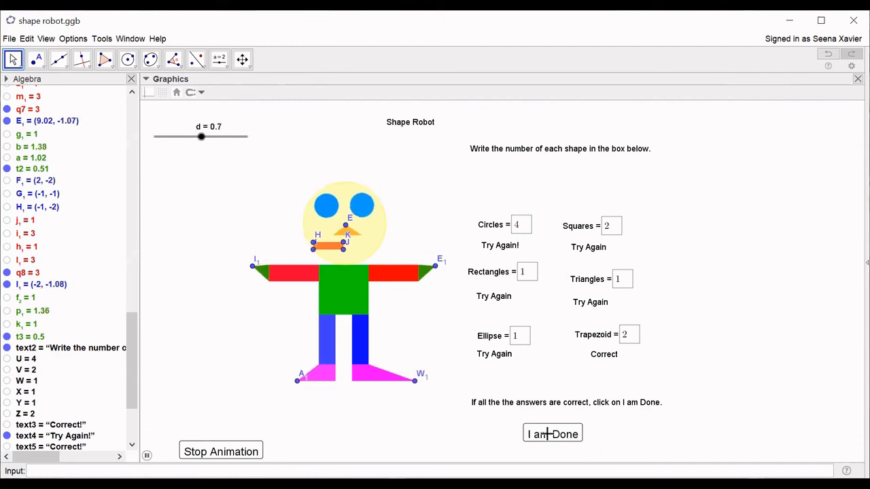
left_click(234, 458)
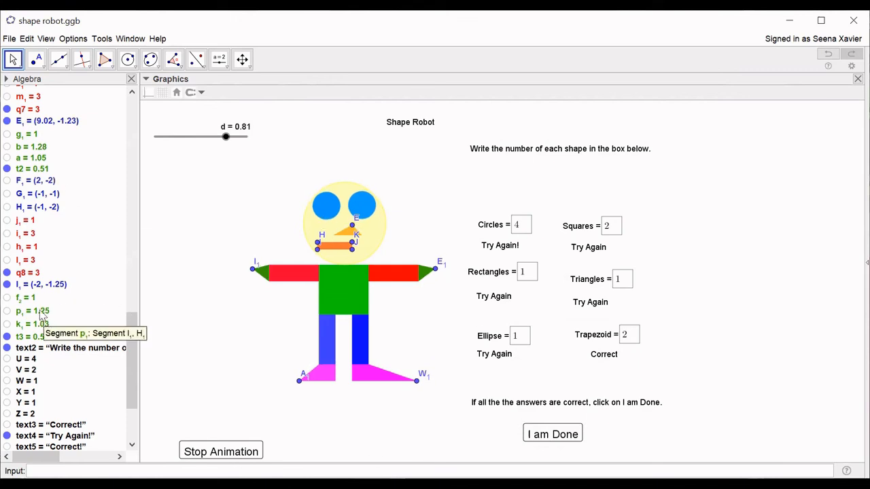
- Hide points E₁ and I₁ at the tips of the robot's two green hands
left_click(5, 122)
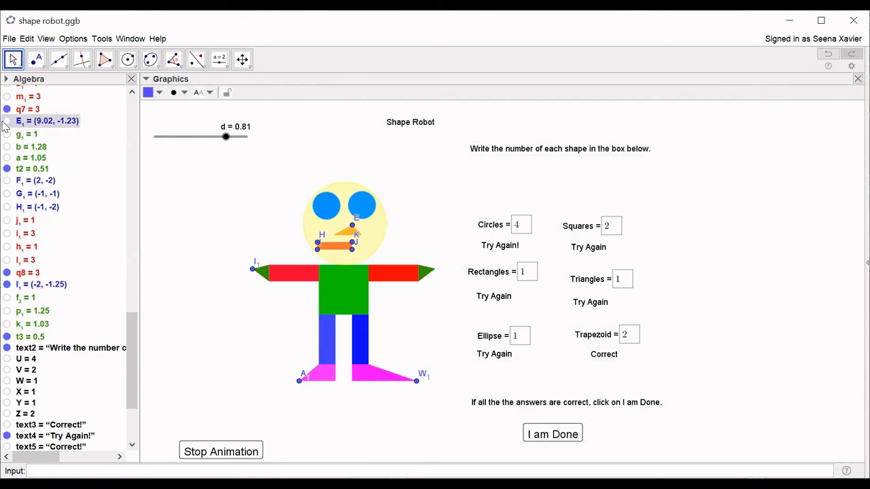
left_click(265, 273)
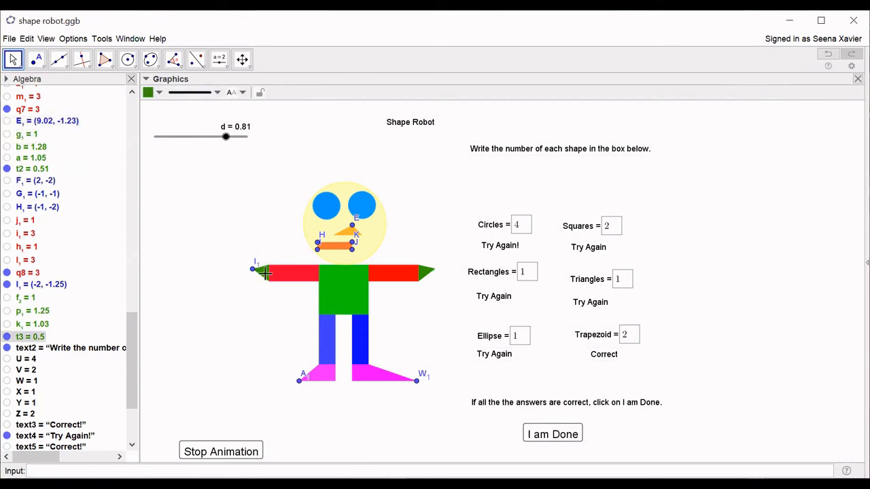
left_click(7, 348)
left_click(7, 285)
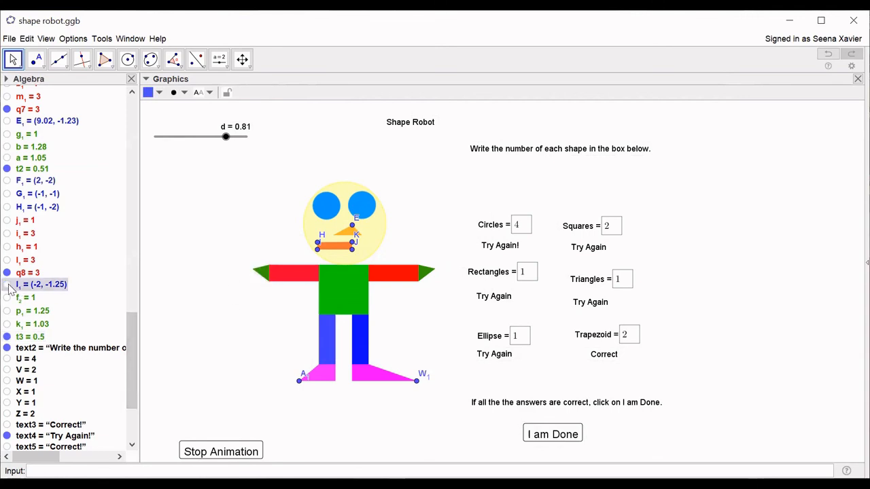
- Hide point E on the robot's nose and the corner points of its mouth, including H, J and K
left_click(353, 224)
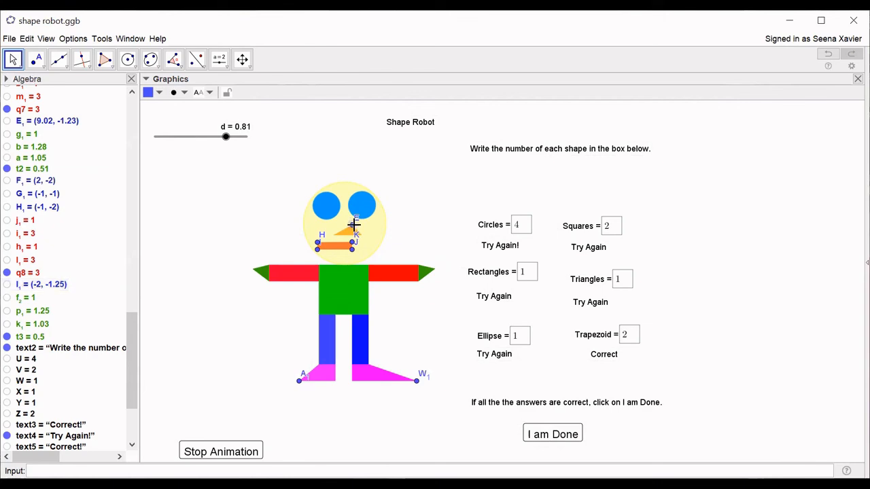
scroll(17, 268, "up", 15)
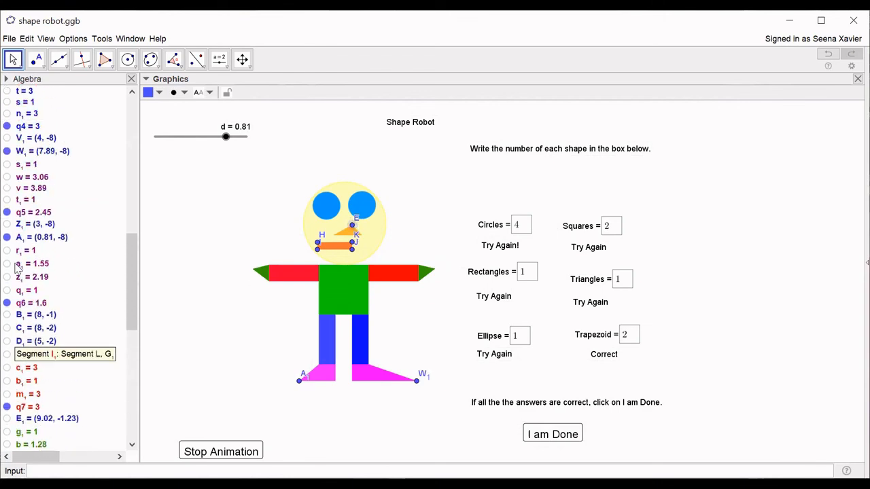
right_click(353, 225)
left_click(382, 263)
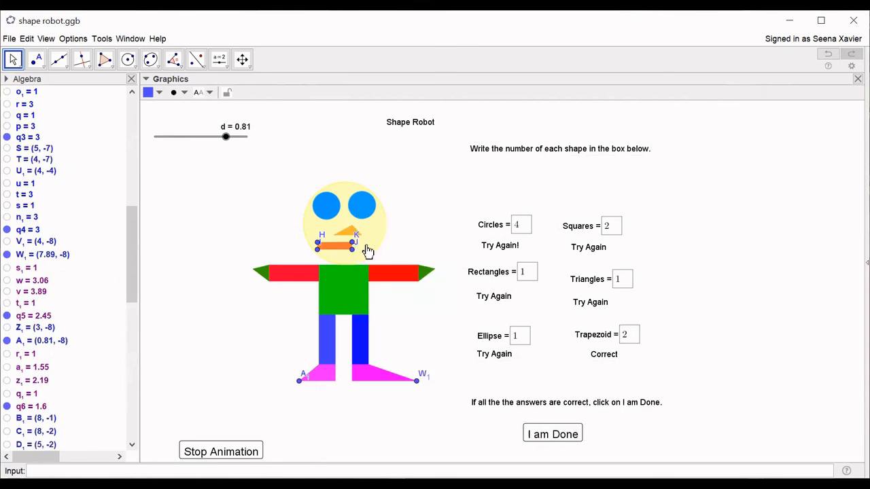
right_click(353, 244)
left_click(368, 278)
right_click(354, 249)
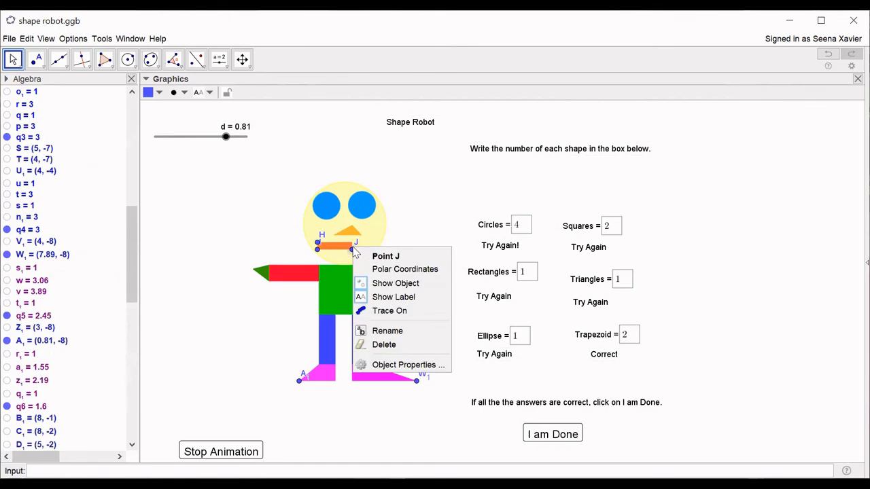
left_click(364, 284)
right_click(318, 250)
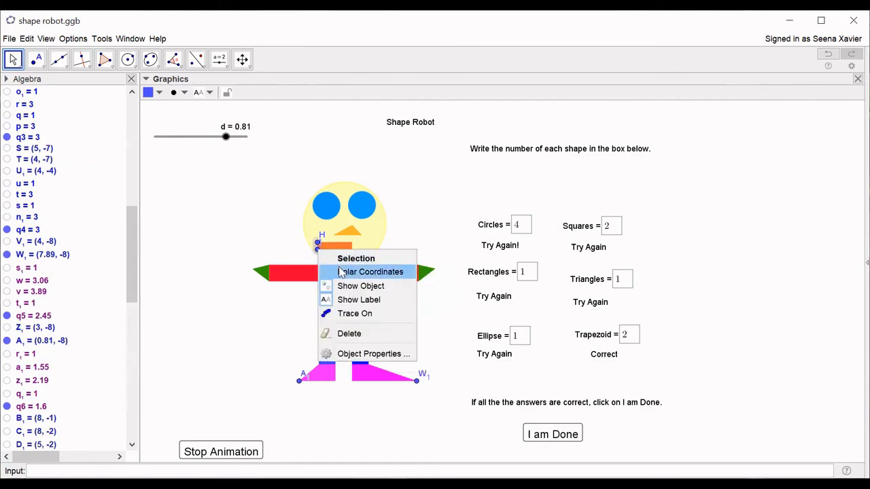
left_click(348, 286)
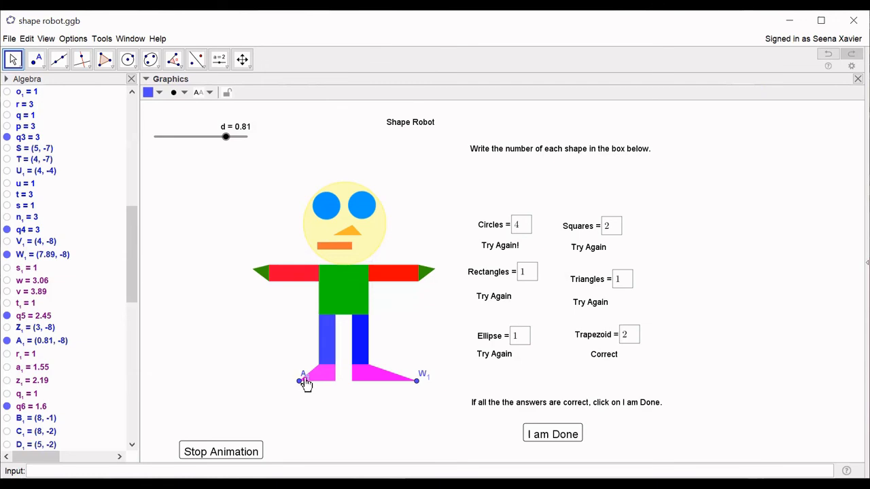
- Hide points A₁ and W₁ at the tips of the robot's feet
right_click(300, 382)
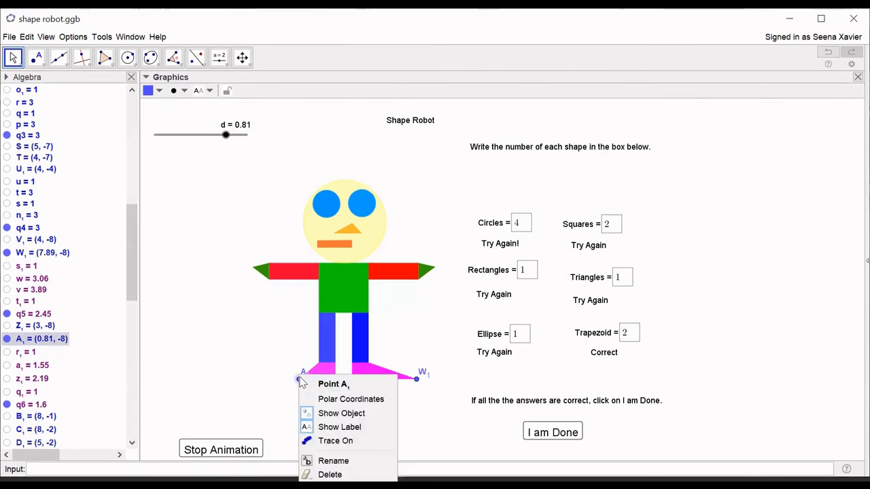
left_click(340, 412)
right_click(417, 382)
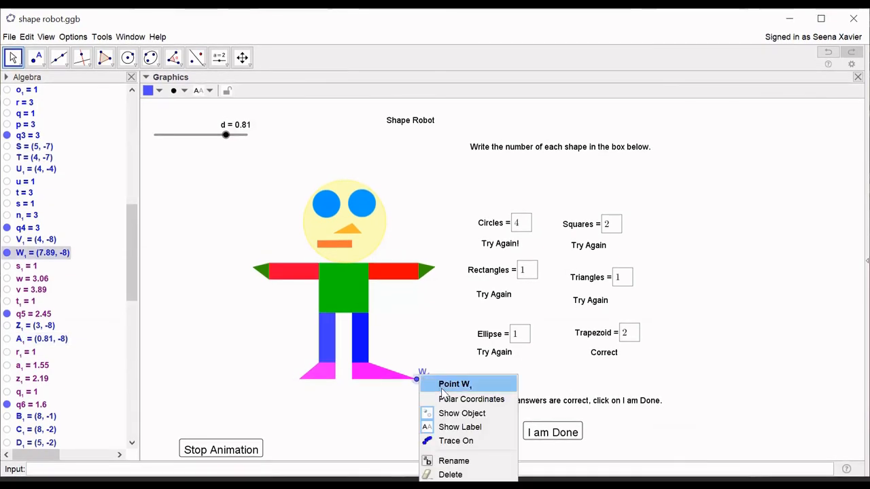
left_click(445, 412)
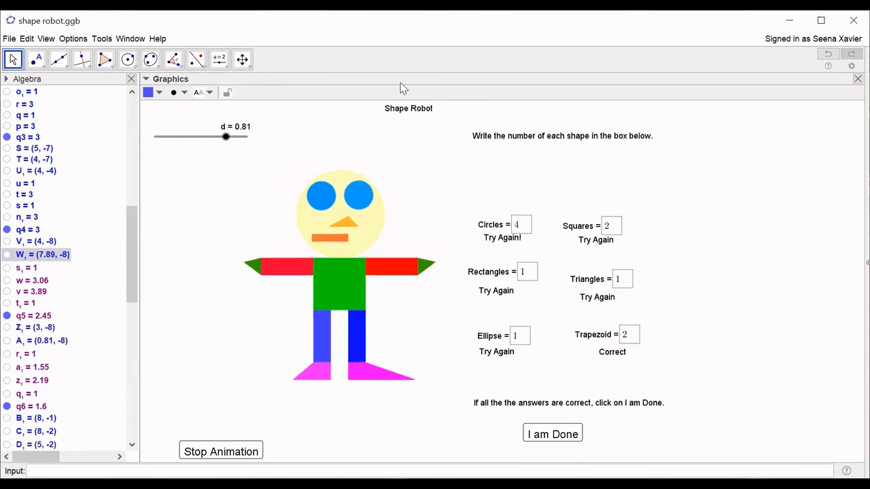
- Move the Shape Robot title and the instruction text clear of the robot, and hide slider d
left_click_drag(404, 111, 430, 160)
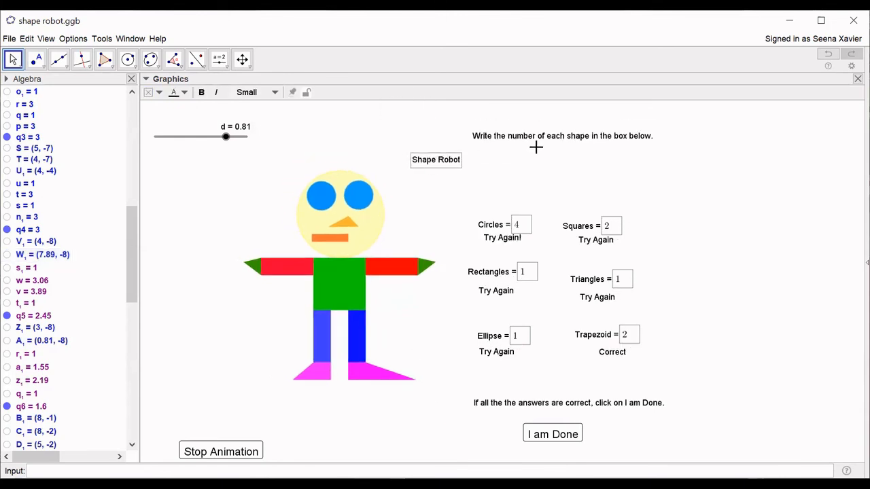
left_click_drag(540, 136, 549, 191)
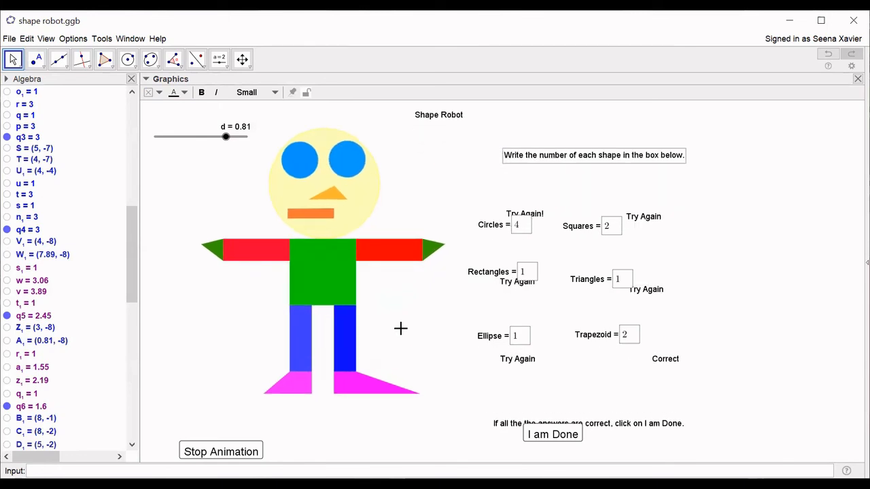
right_click(174, 139)
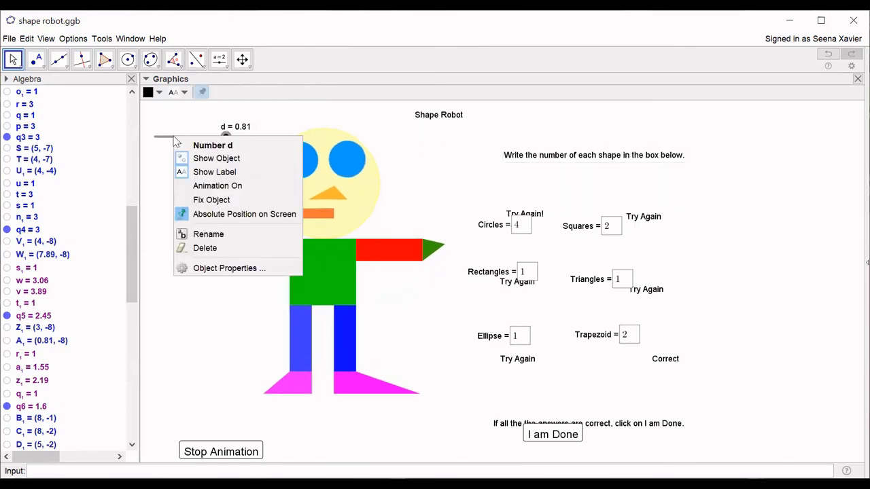
left_click(196, 157)
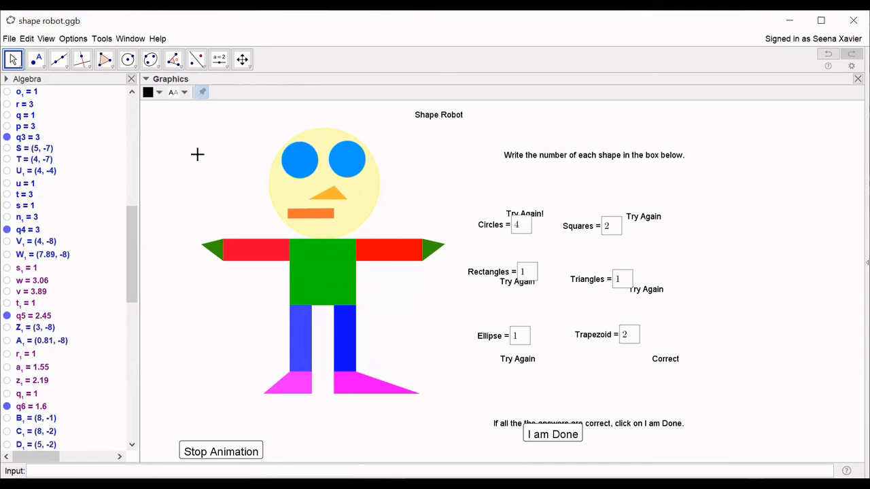
- Unfix the Stop Animation button and move it slightly up and to the left below the robot
left_click(218, 451)
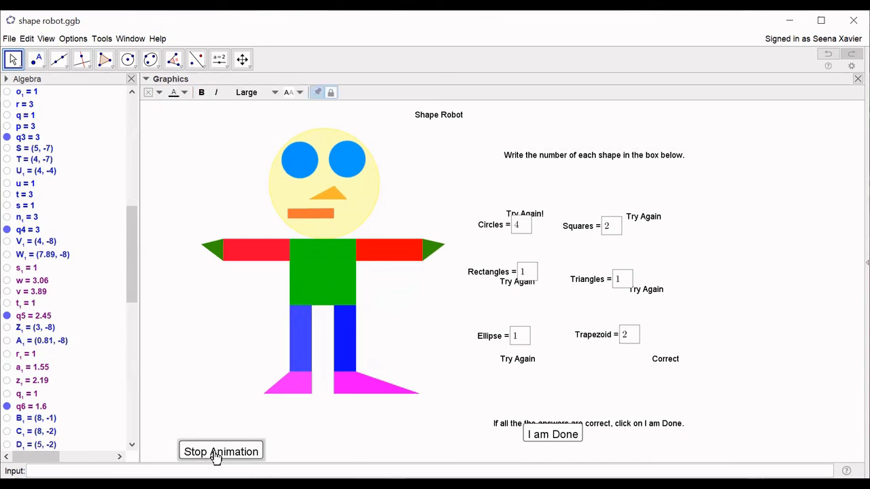
right_click(215, 456)
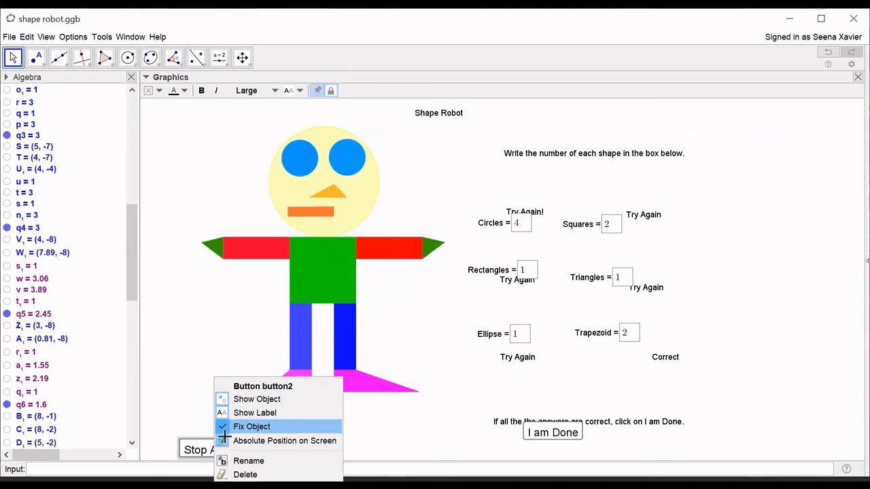
left_click(228, 425)
left_click_drag(219, 461, 190, 443)
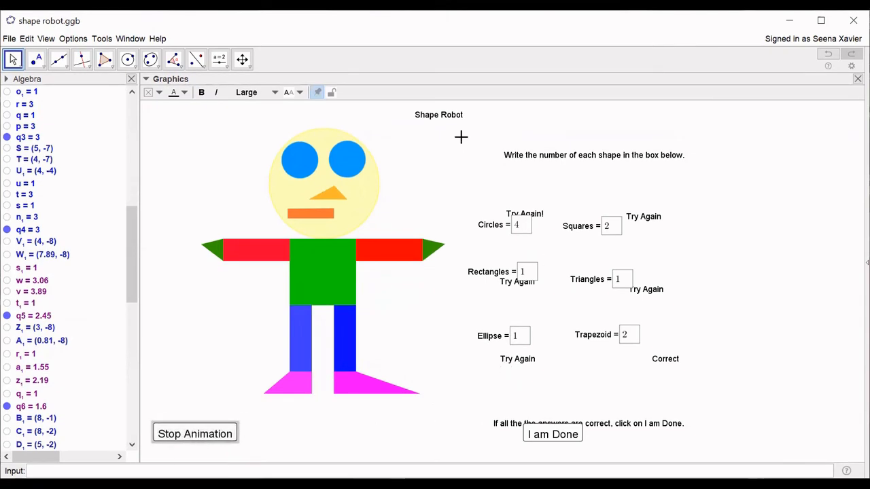
- Format the Shape Robot title as bold, Large and red (255, 0, 51), and shift it slightly left above the robot activity
right_click(453, 117)
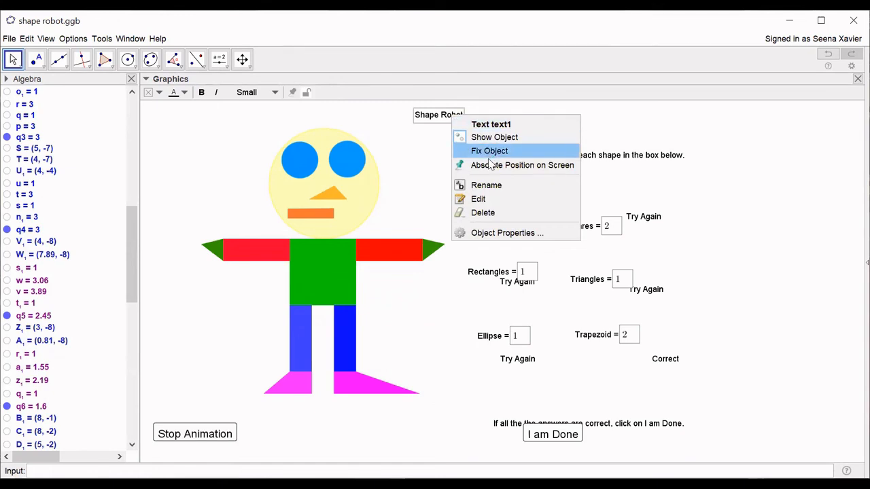
left_click(495, 236)
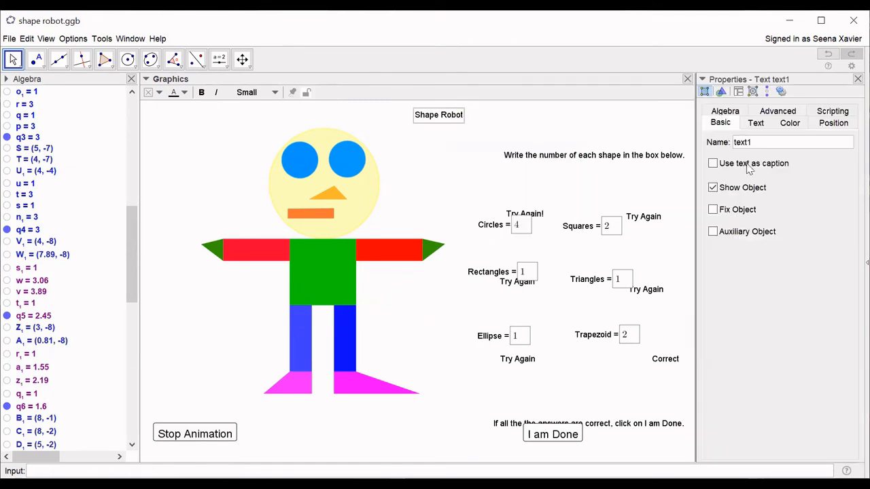
left_click(755, 123)
left_click(837, 143)
left_click(814, 141)
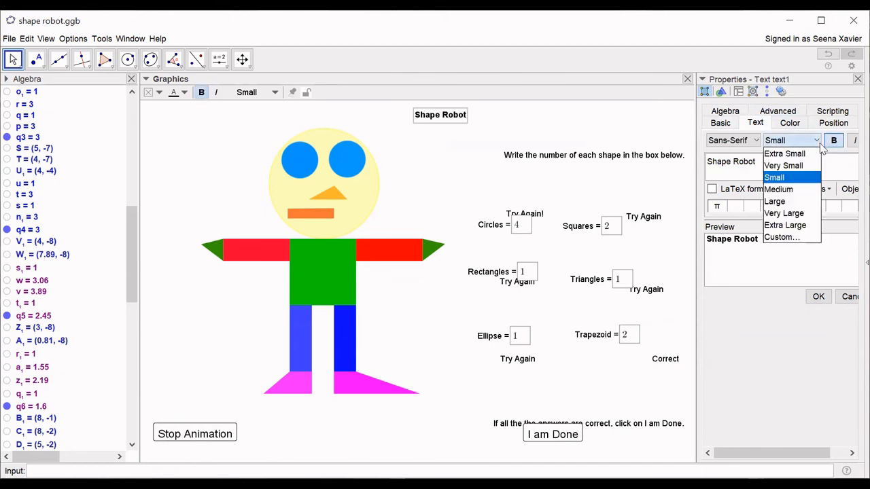
left_click(801, 202)
left_click_drag(465, 126, 433, 131)
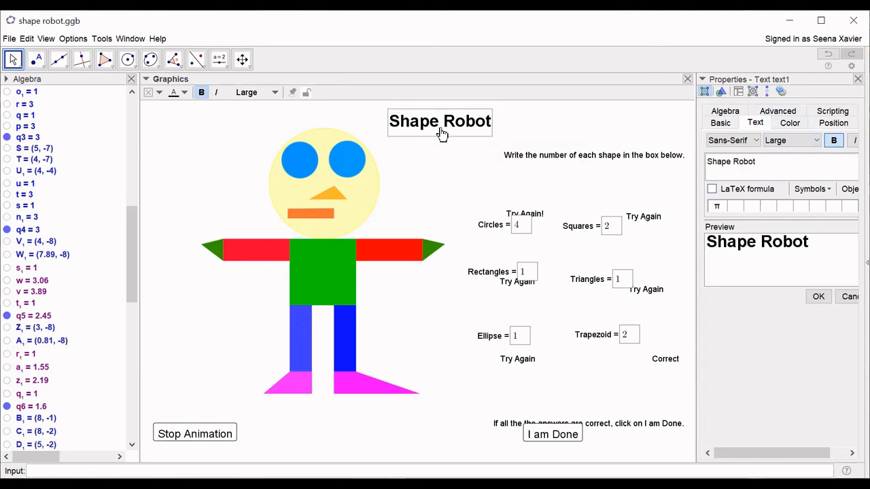
left_click(790, 123)
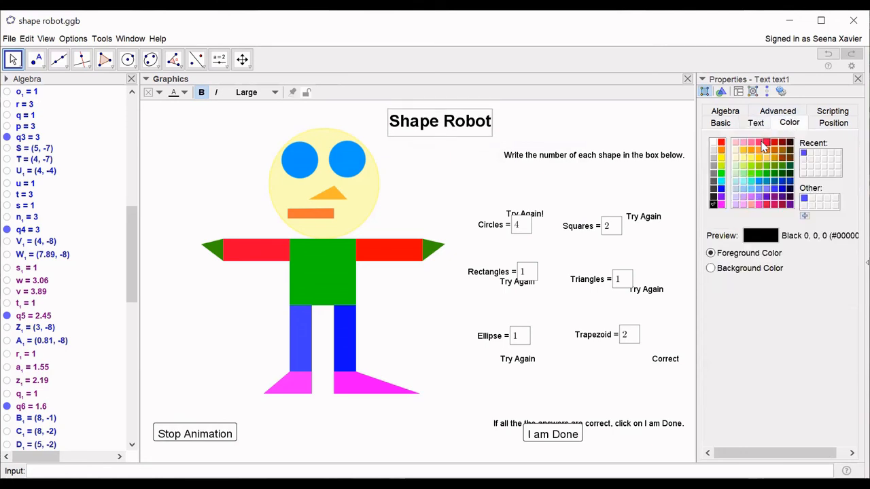
left_click(767, 143)
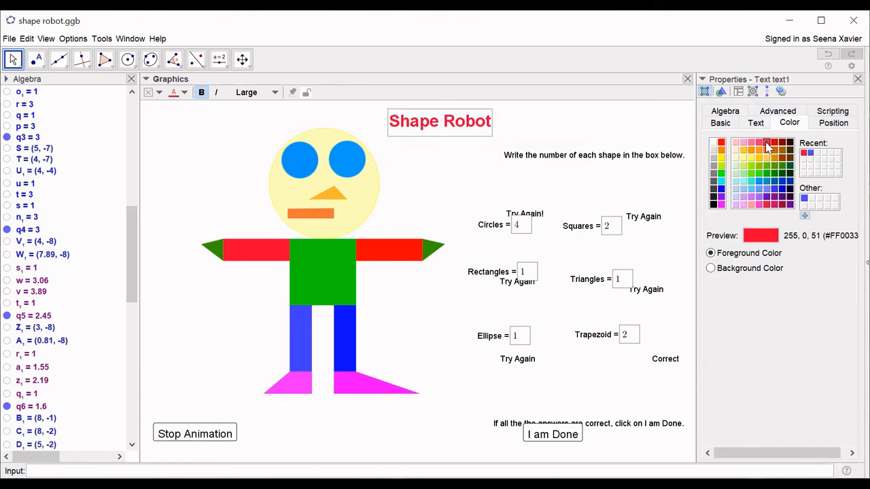
- Make the instruction text bold, Medium and blue (77, 77, 255), and place it just above the Circles and Squares input boxes
left_click(635, 156)
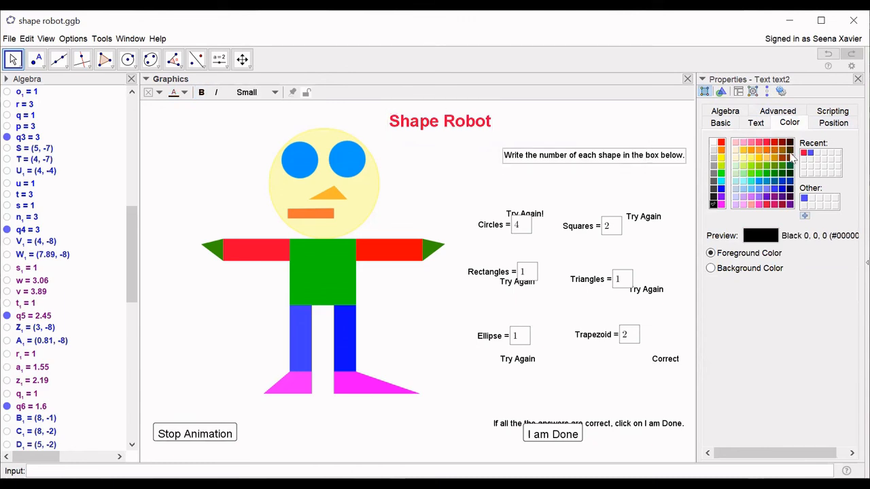
left_click(756, 124)
left_click(834, 140)
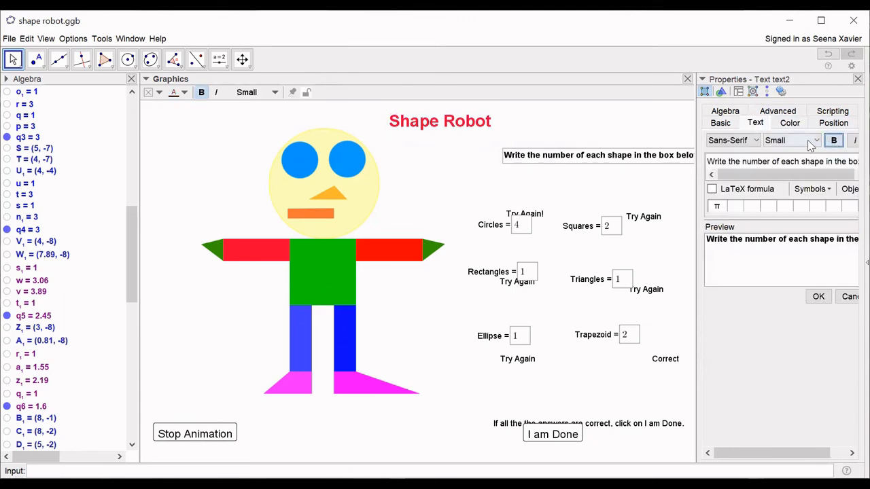
left_click(812, 140)
left_click(782, 189)
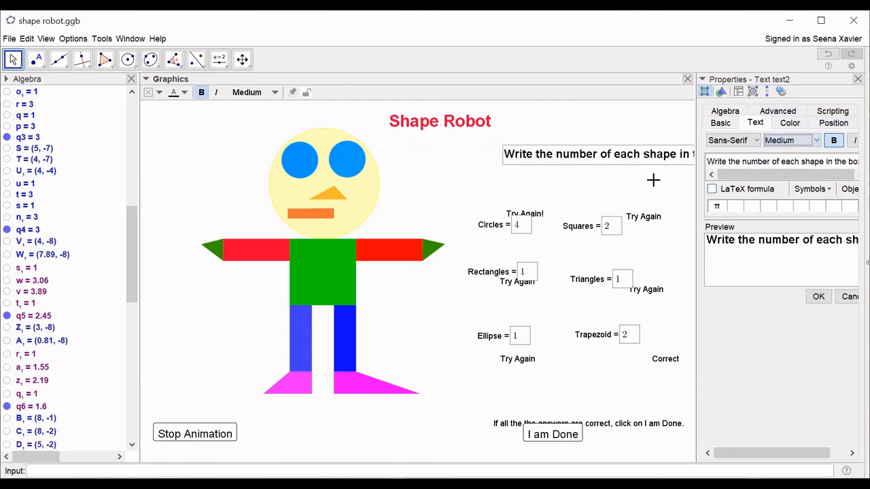
left_click_drag(623, 164, 518, 185)
left_click(795, 125)
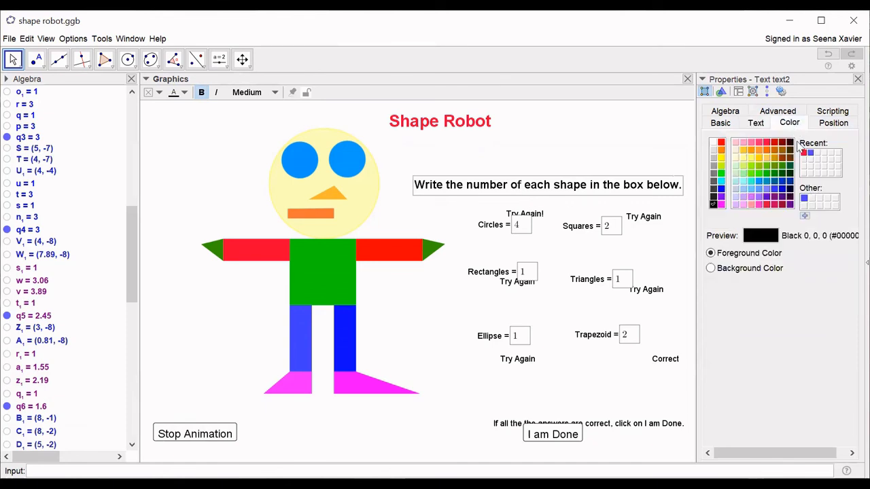
left_click(810, 155)
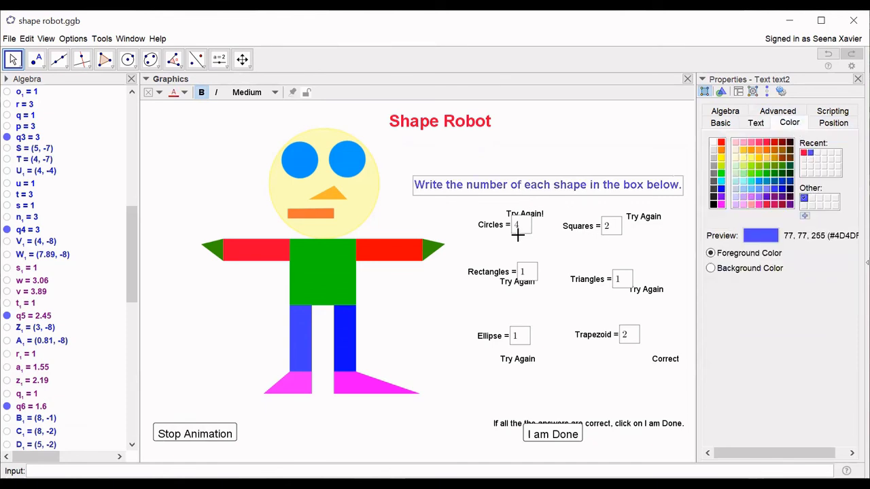
- Move the Try Again messages for Circles and Squares directly beneath their input boxes
left_click_drag(541, 221, 530, 251)
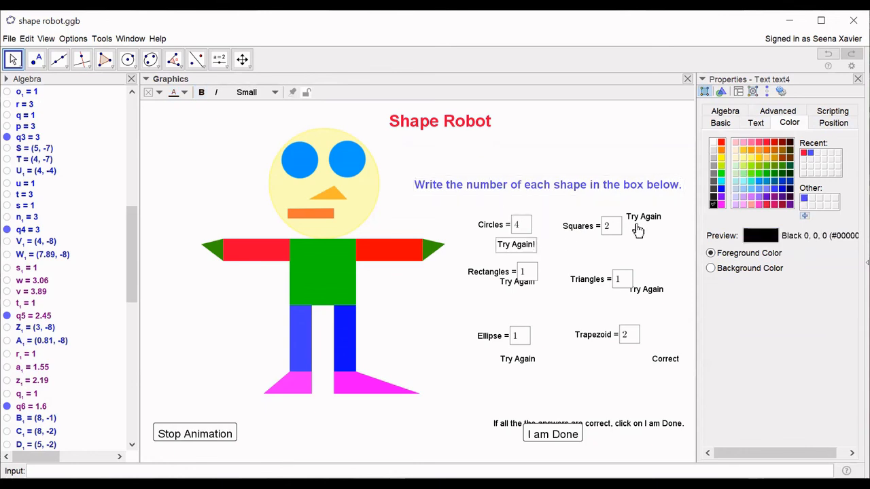
left_click_drag(648, 219, 614, 249)
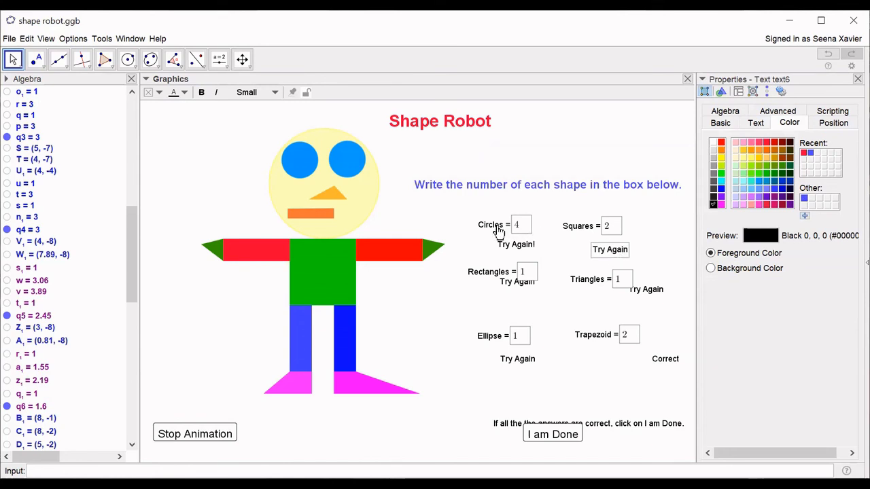
- Colour the Circles and Squares input boxes orange (255, 102, 0)
right_click(501, 230)
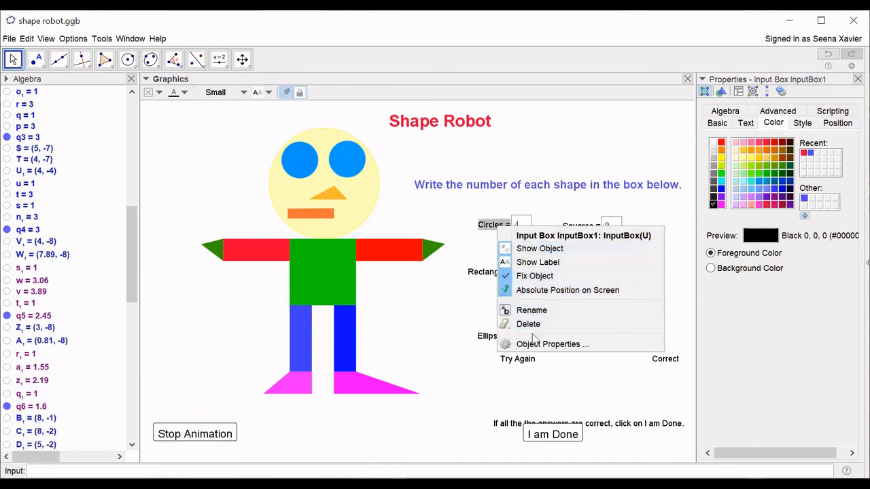
left_click(745, 124)
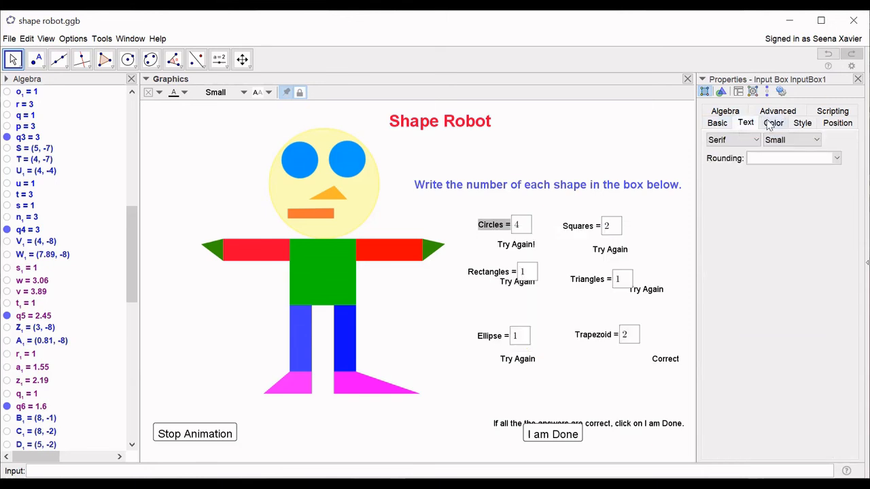
left_click(772, 124)
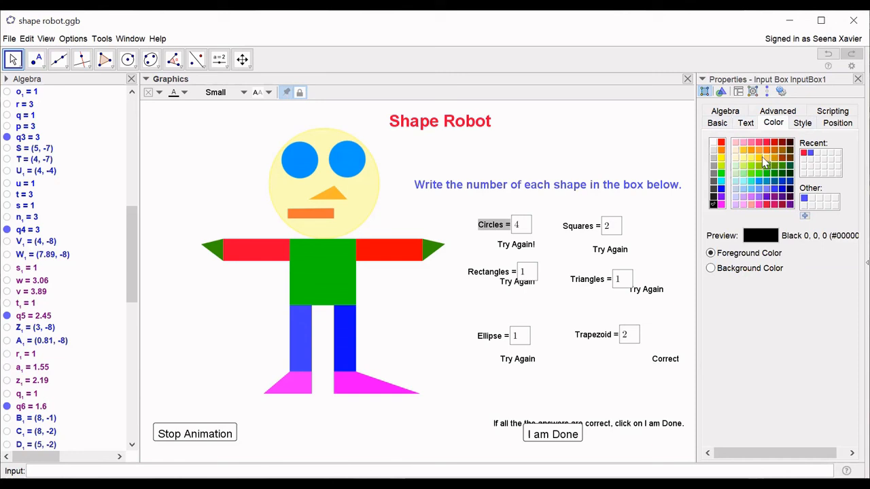
left_click(767, 153)
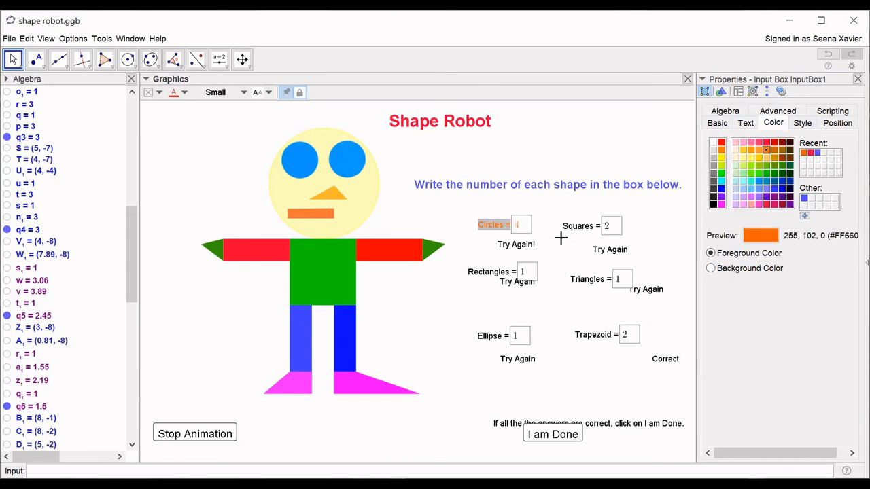
left_click(576, 227)
left_click(804, 153)
- Colour the Rectangles, Triangles, Ellipse and Trapezoid input boxes the same orange (255, 102, 0)
left_click(492, 273)
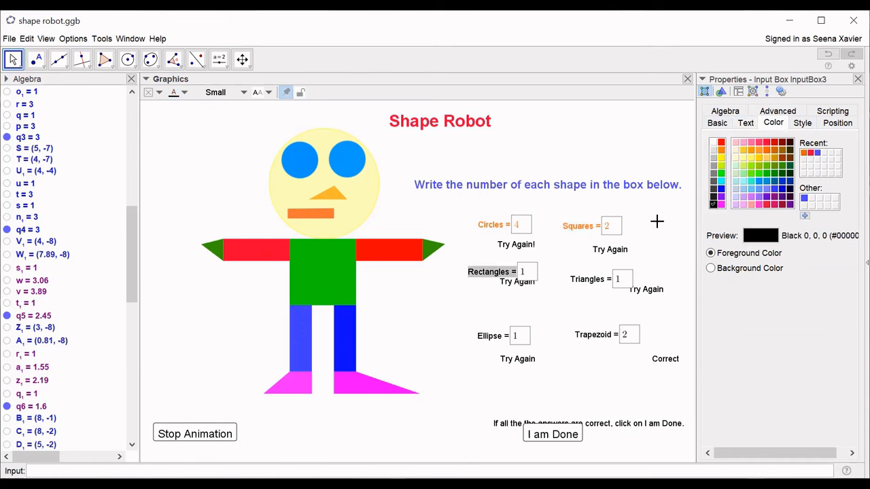
left_click(765, 155)
left_click(589, 280)
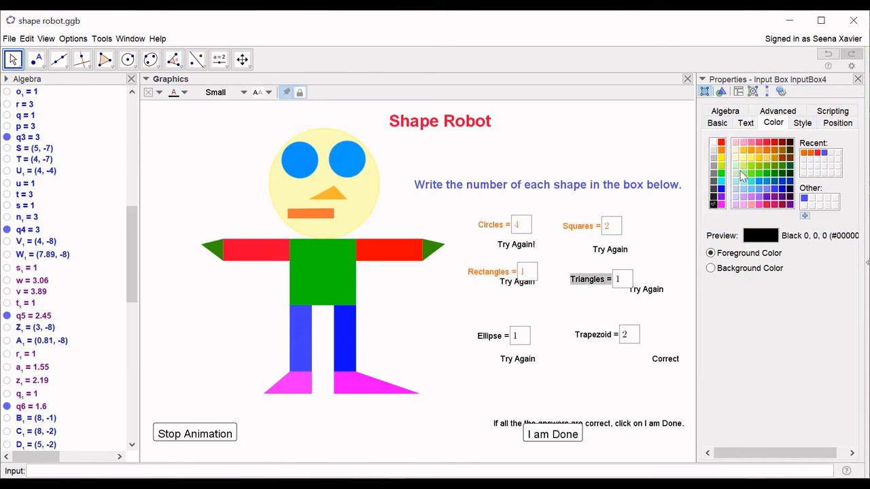
left_click(766, 150)
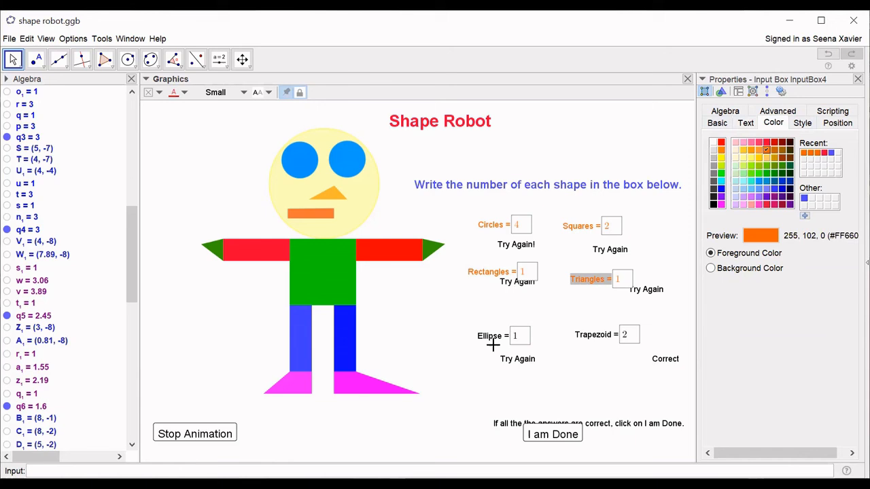
left_click(489, 340)
left_click(765, 151)
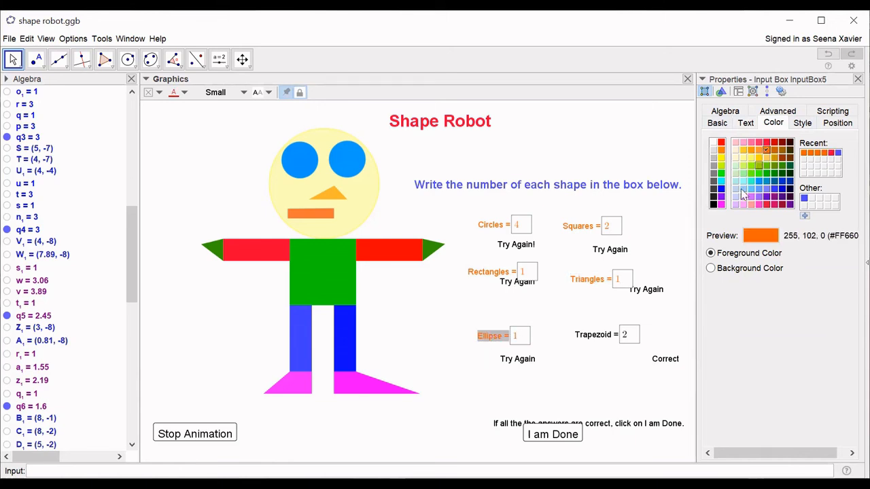
left_click(589, 339)
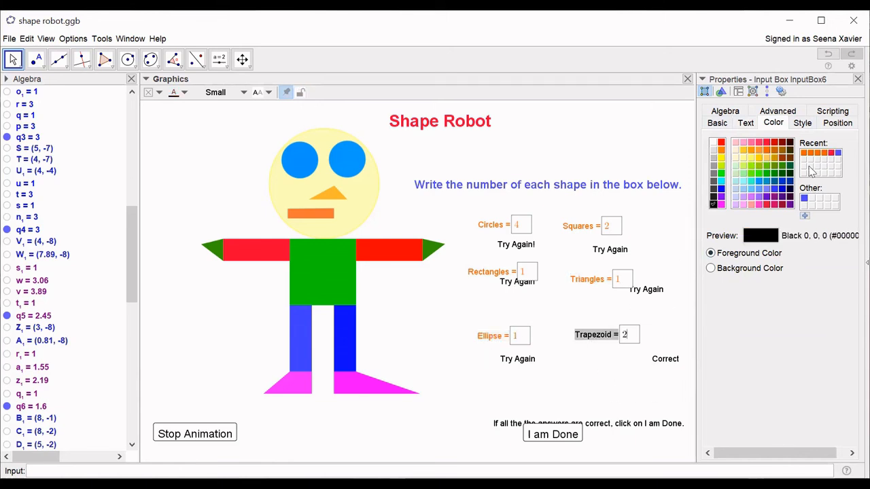
left_click(767, 150)
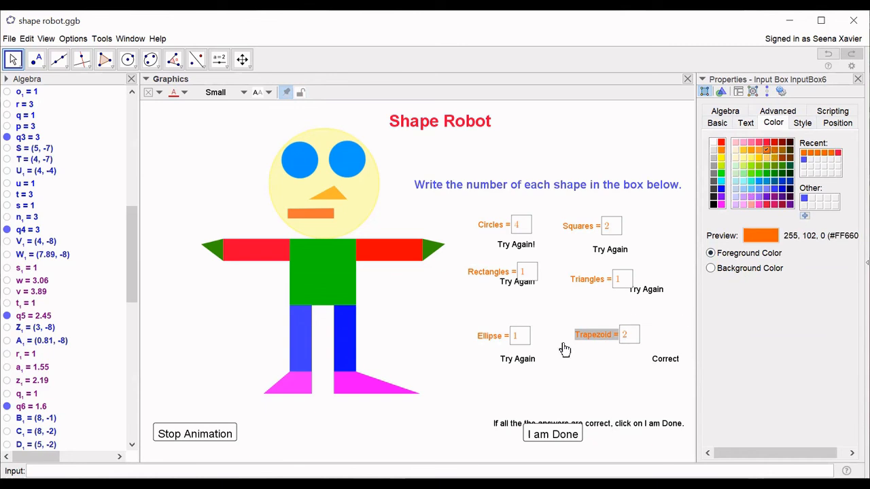
- Place the feedback messages for Rectangles, Triangles, Ellipse and Trapezoid directly beneath their input boxes
mouse_move(511, 285)
left_mouse_down()
mouse_move(499, 311)
mouse_move(510, 299)
left_mouse_up()
left_click_drag(636, 292, 605, 307)
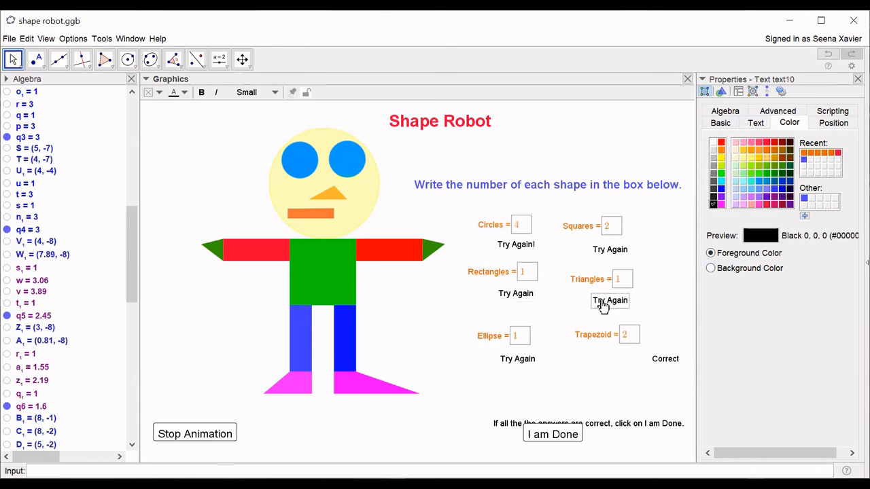
left_click_drag(524, 361, 513, 366)
left_click_drag(664, 360, 616, 367)
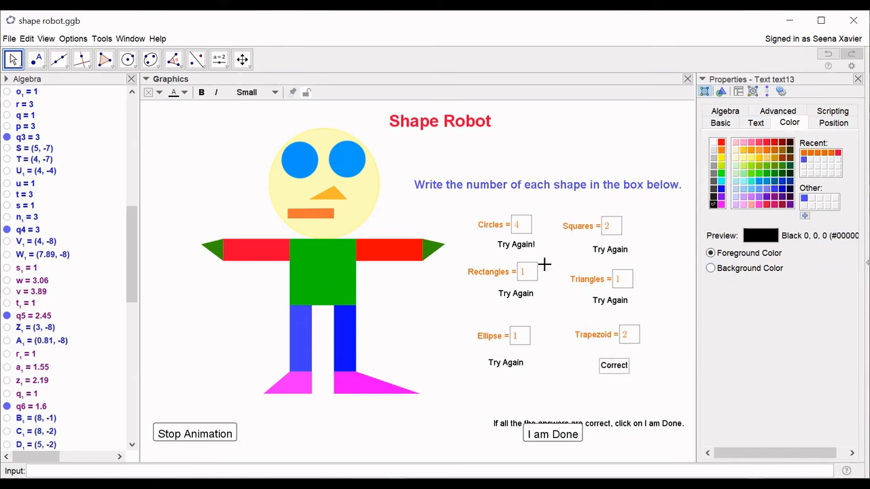
- Enter 3 as the number of circles and move the Correct! message beneath the Circles input box
left_click(520, 225)
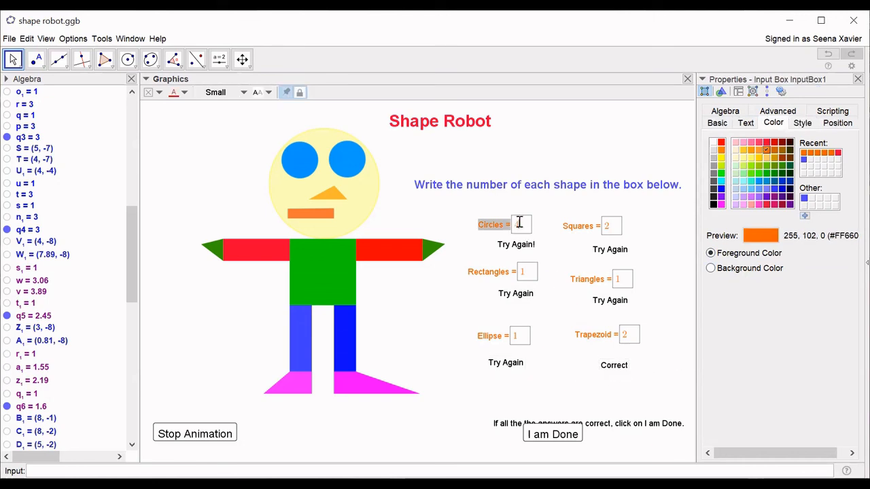
type("3")
left_click(447, 277)
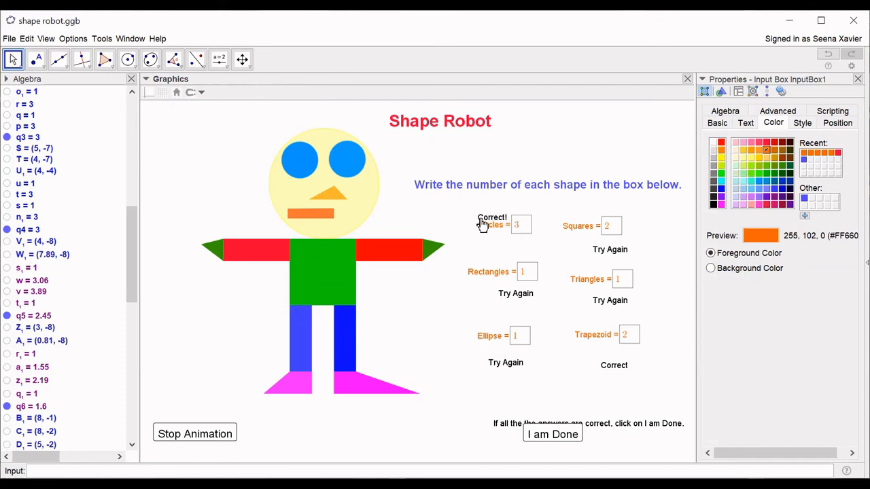
left_click_drag(488, 218, 510, 252)
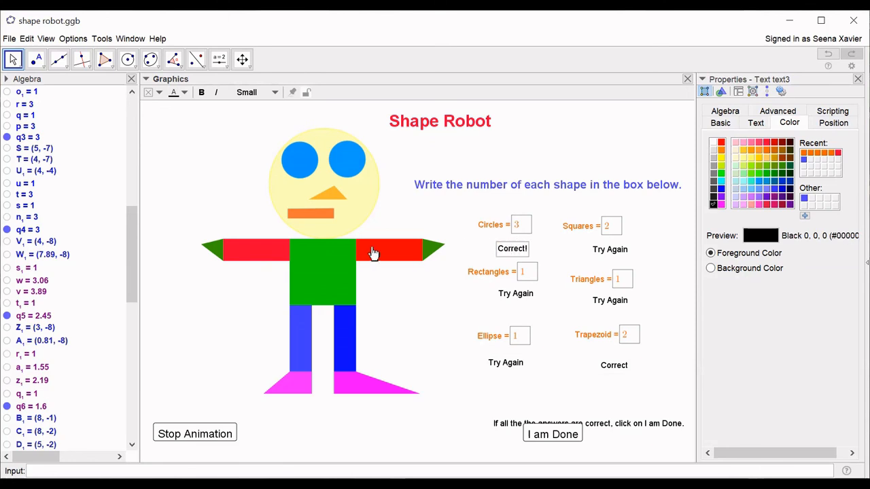
- Enter 1 as the number of squares and move the Correct! message beneath the Squares input box
left_click(614, 231)
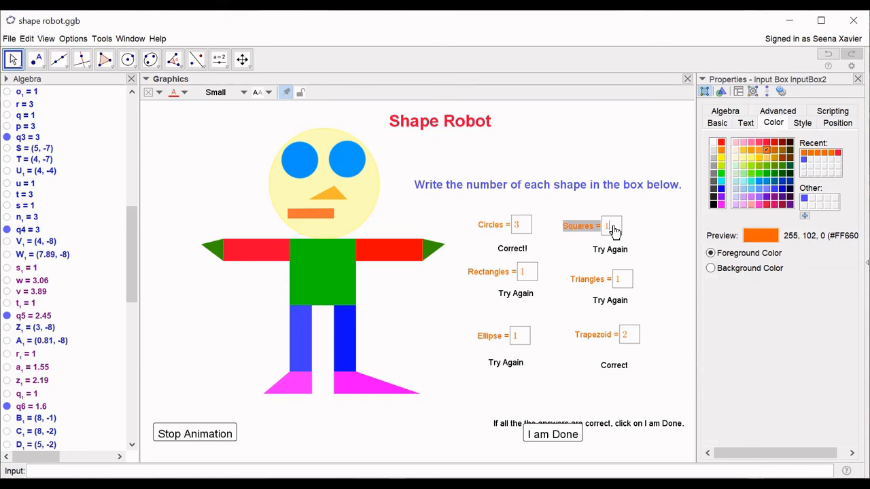
left_click(570, 247)
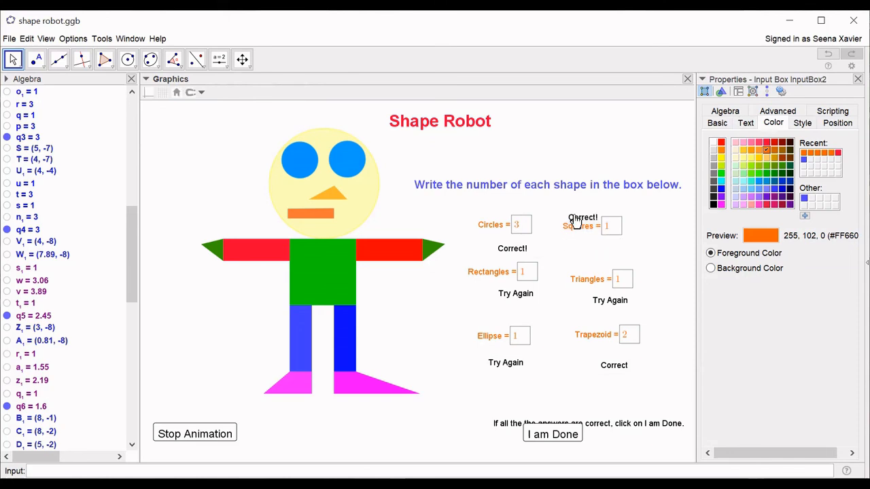
left_click_drag(574, 221, 598, 256)
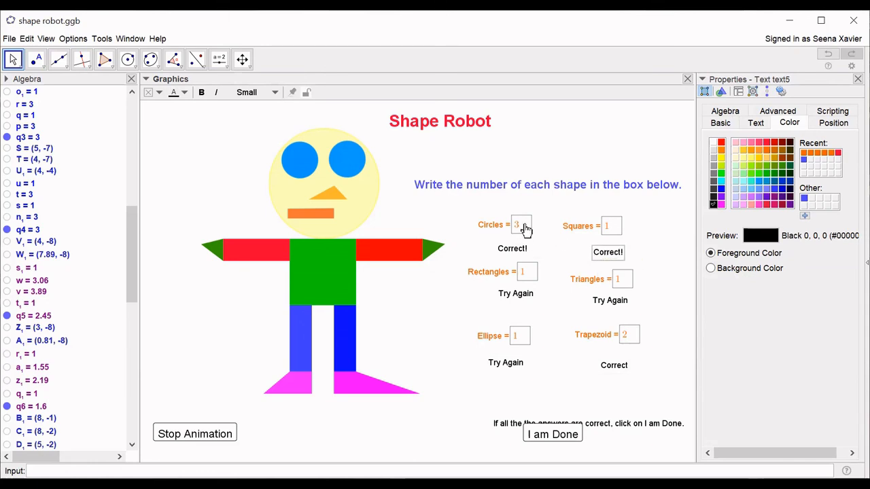
- Enter 5 as the number of rectangles and arrange the Rectangles input box with its Correct message directly beneath it
left_click(525, 229)
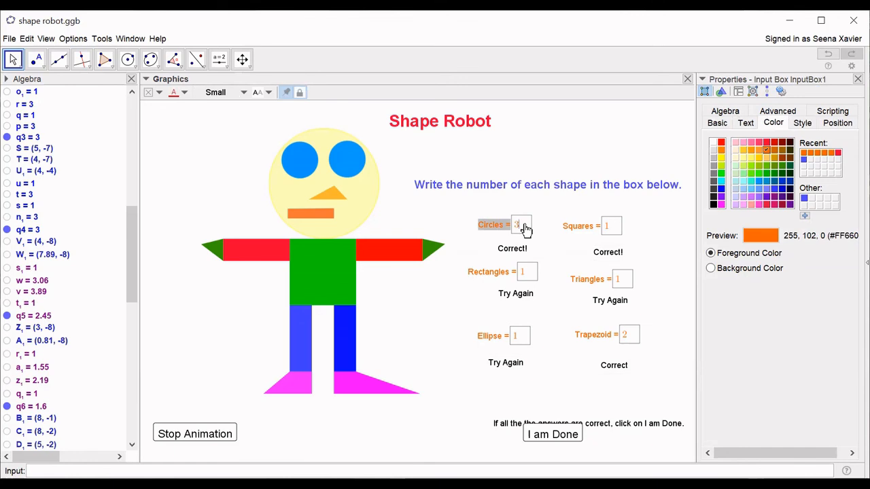
left_click(532, 283)
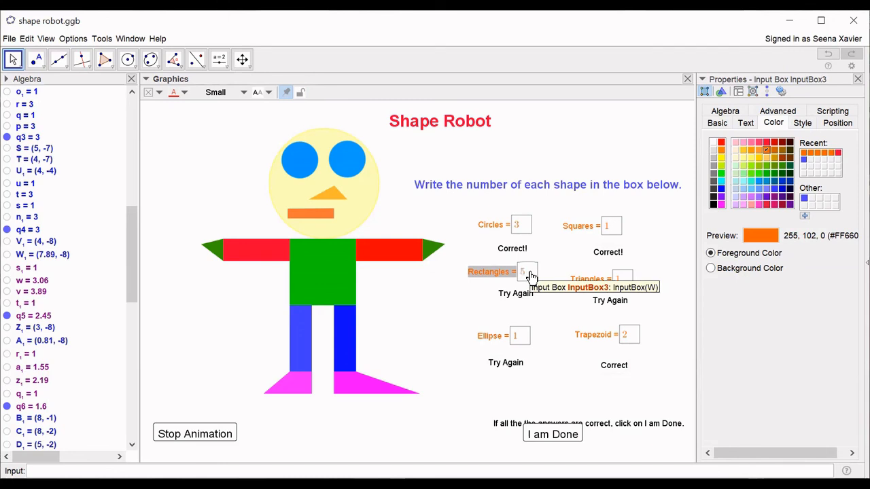
left_click(488, 301)
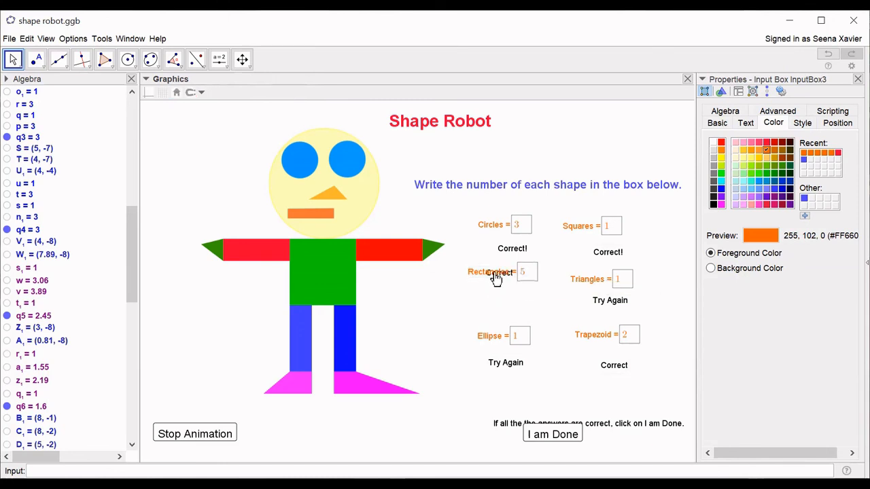
left_click(505, 305)
mouse_move(505, 305)
left_mouse_down()
mouse_move(502, 263)
mouse_move(516, 304)
left_mouse_up()
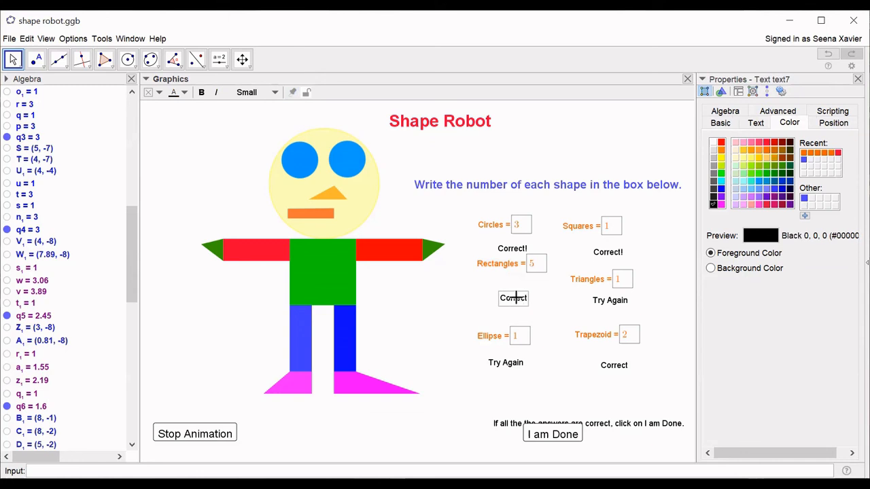
left_click_drag(494, 266, 489, 284)
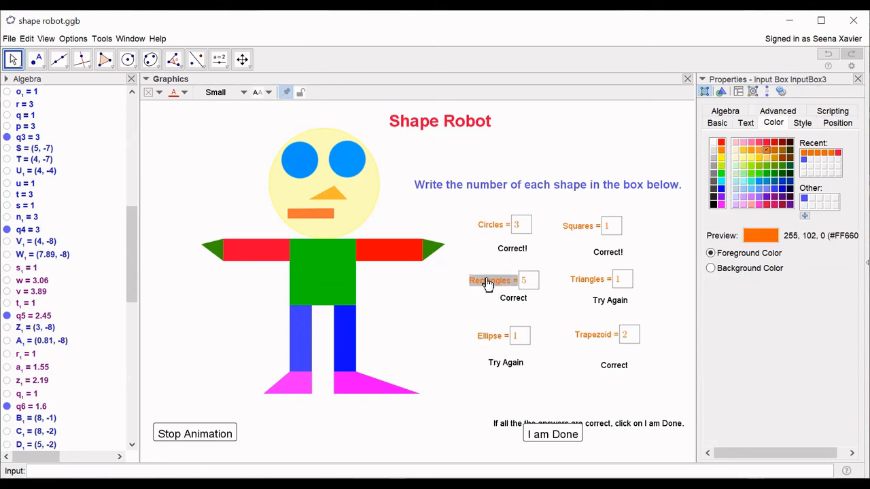
- Move the "If all the the answers are correct" text above the I am Done button and make it bold, Medium and green (51, 153, 0)
left_click_drag(607, 423, 585, 388)
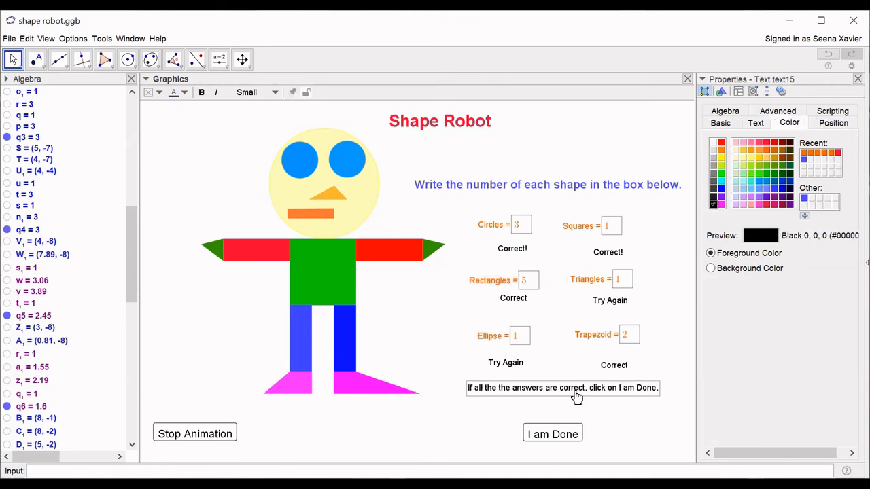
left_click(755, 124)
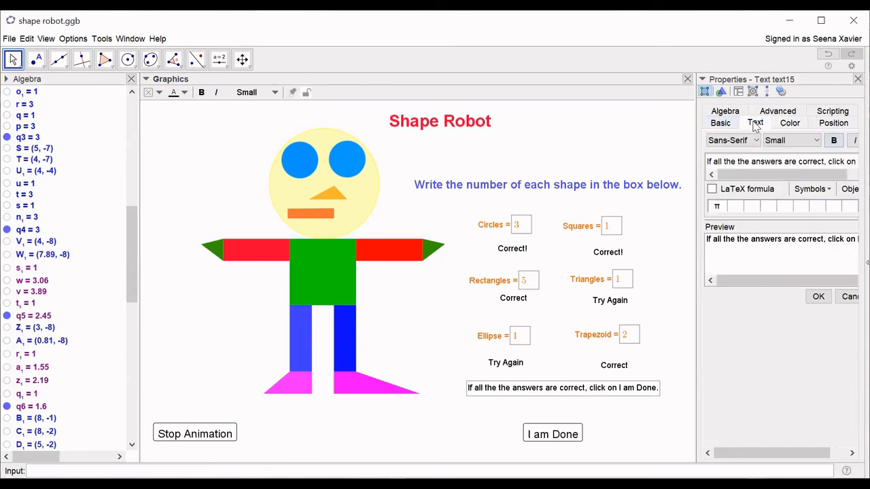
left_click(825, 144)
left_click(821, 142)
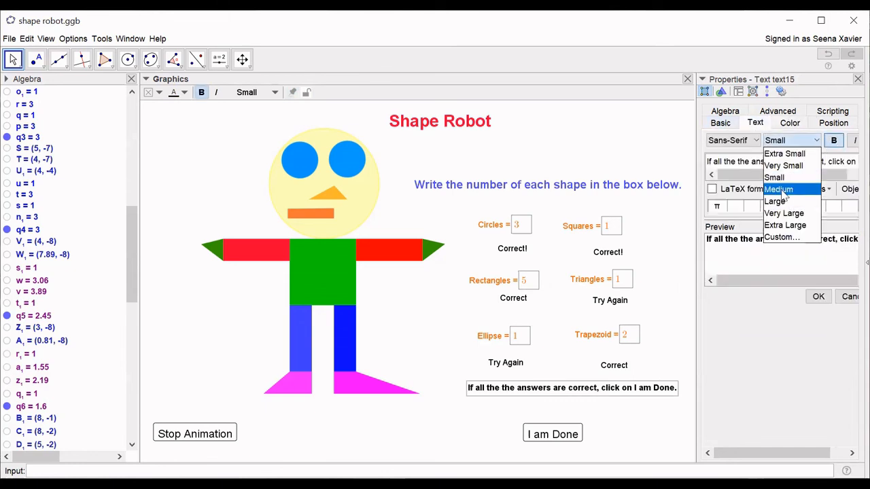
left_click(786, 189)
left_click(776, 127)
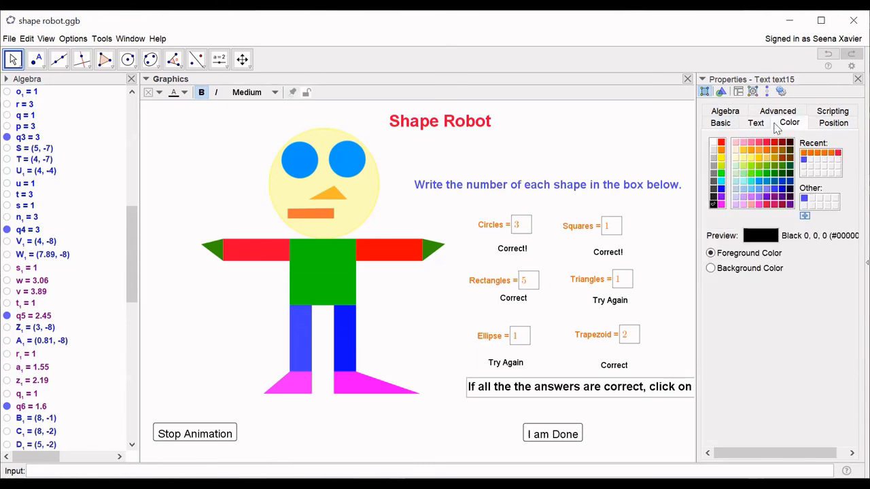
left_click(781, 165)
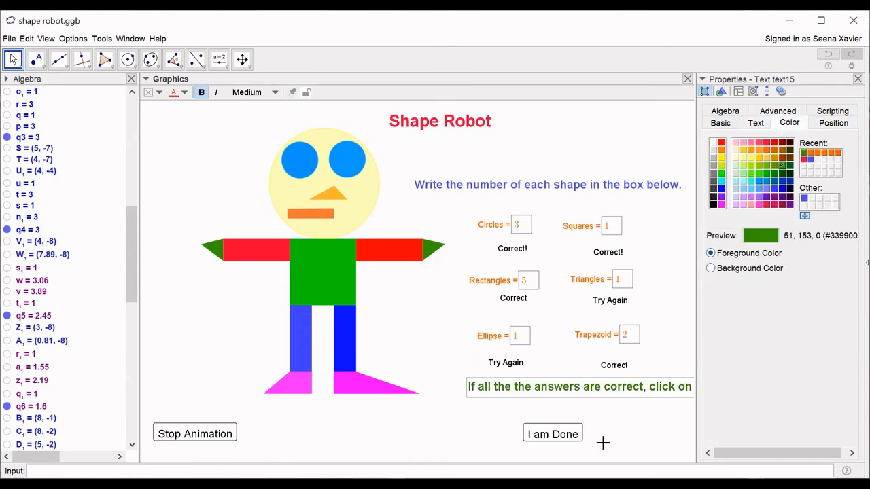
- Format the I am Done button with bold red (255, 0, 51) text on a Light Yellow background
left_click(548, 433)
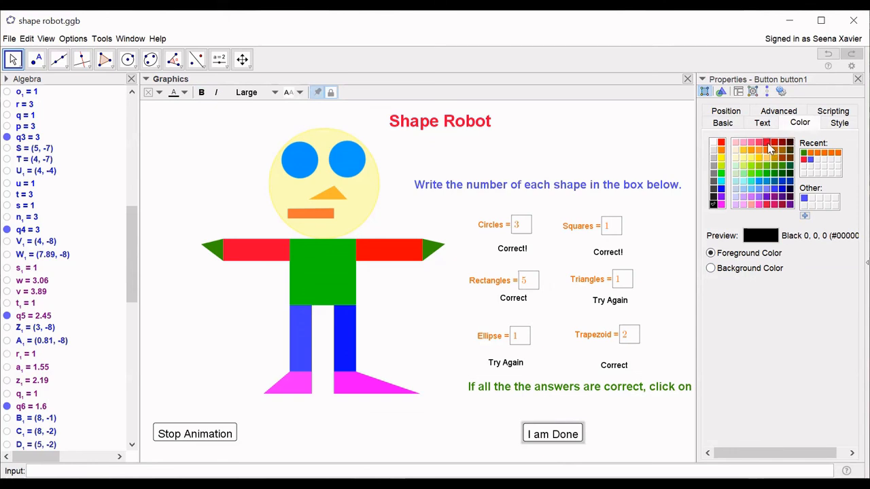
left_click(768, 144)
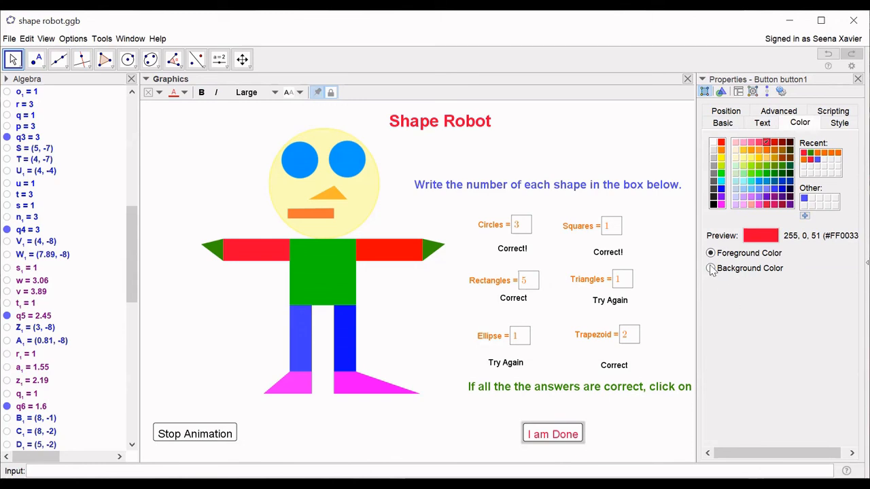
left_click(712, 269)
left_click(736, 157)
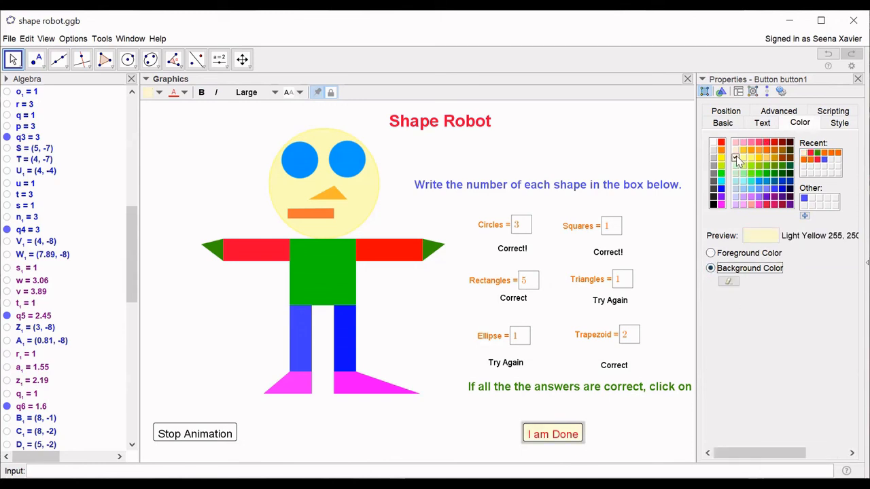
left_click(711, 253)
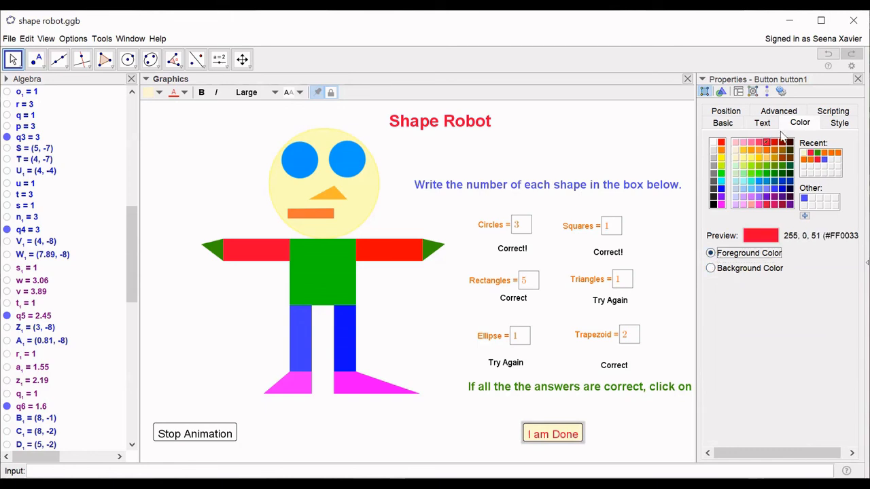
left_click(770, 127)
left_click(834, 140)
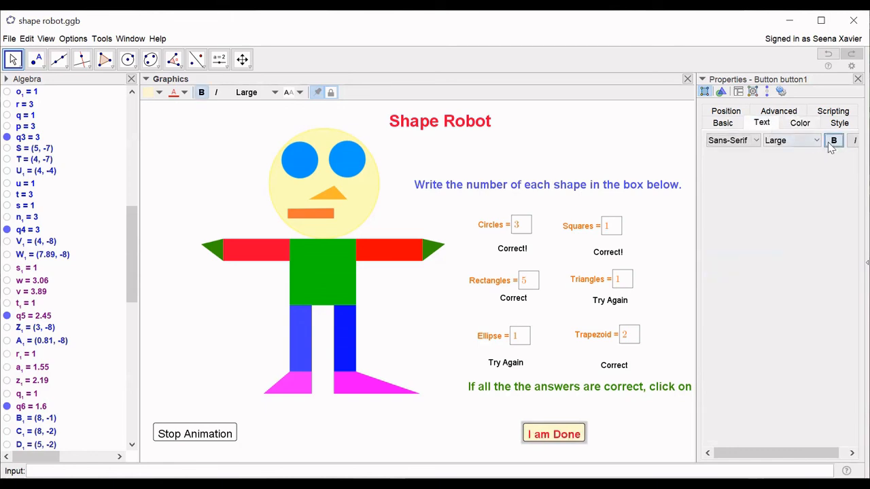
- Give the Stop Animation button blue (0, 102, 153) text on a Lime (191, 255, 0) background
left_click(187, 437)
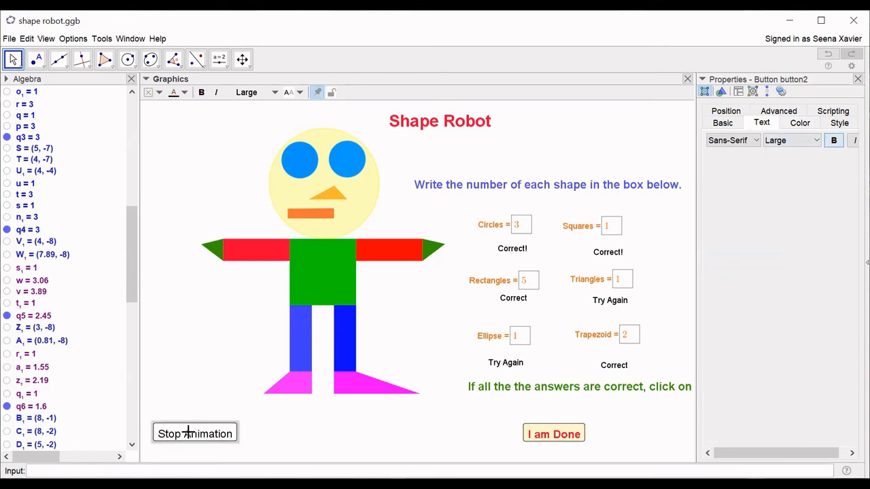
left_click(800, 123)
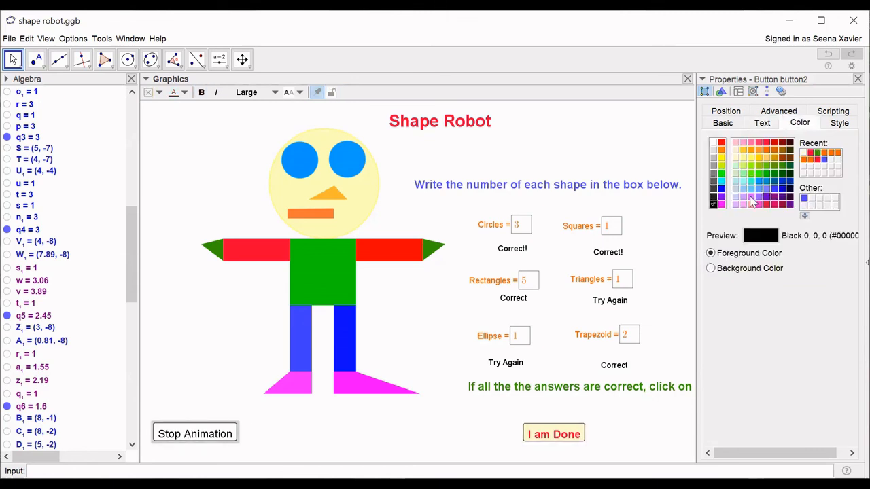
left_click(774, 186)
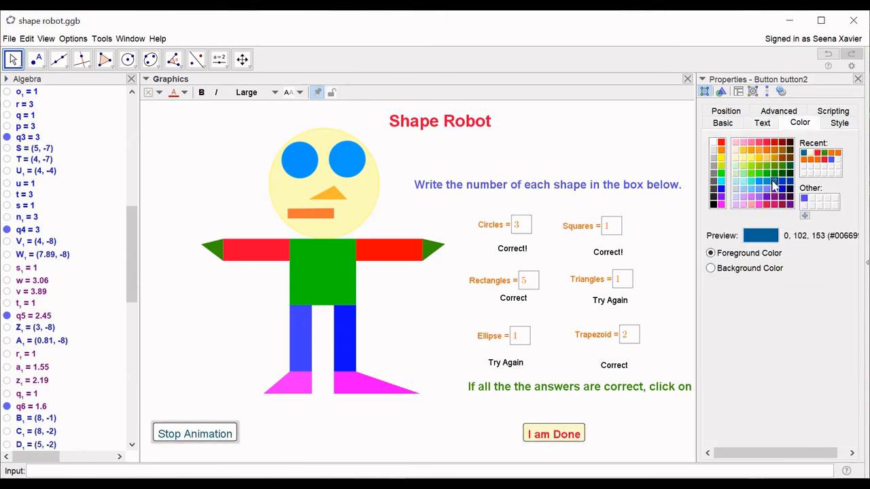
left_click(711, 269)
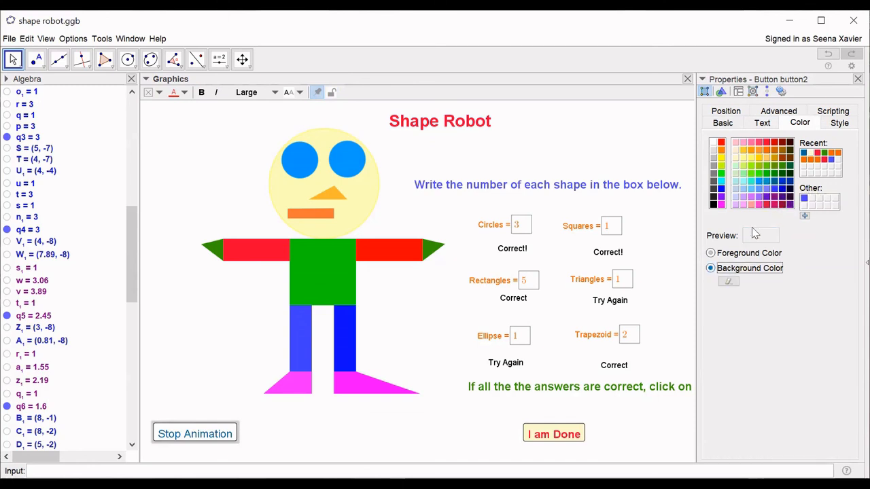
left_click(722, 166)
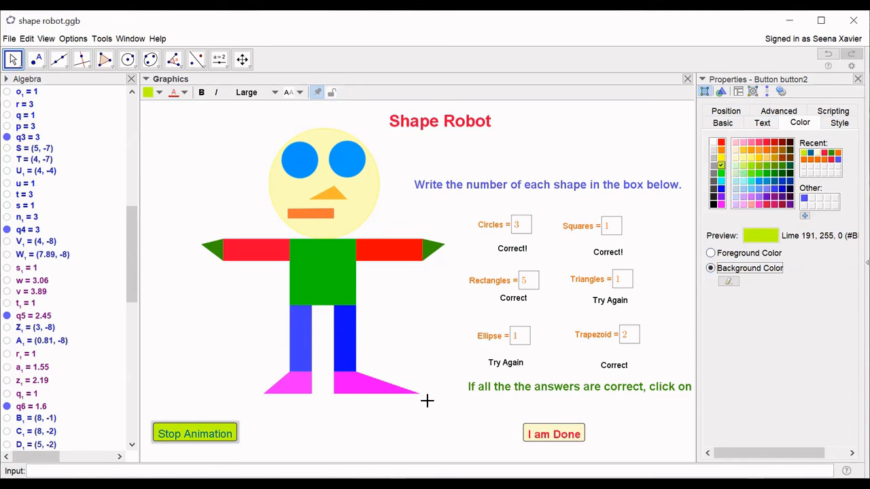
- Close the object properties and test the robot animation by starting it with I am Done and stopping it with Stop Animation
left_click(555, 437)
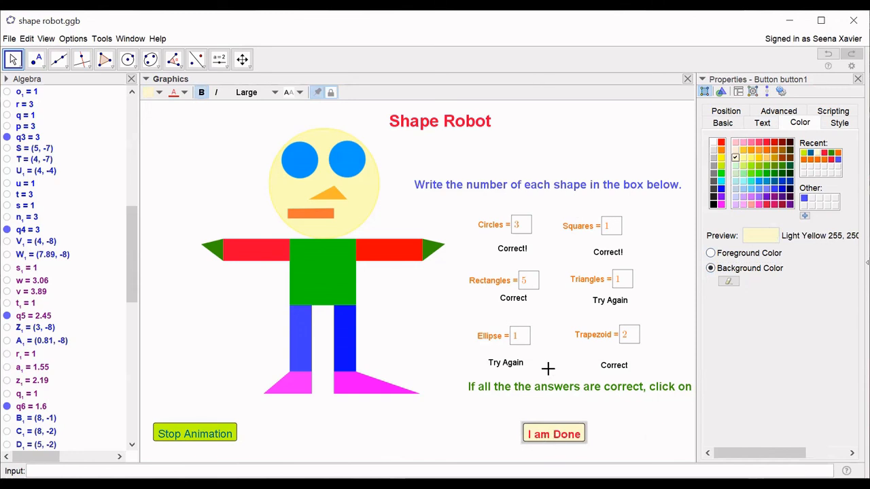
left_click(858, 79)
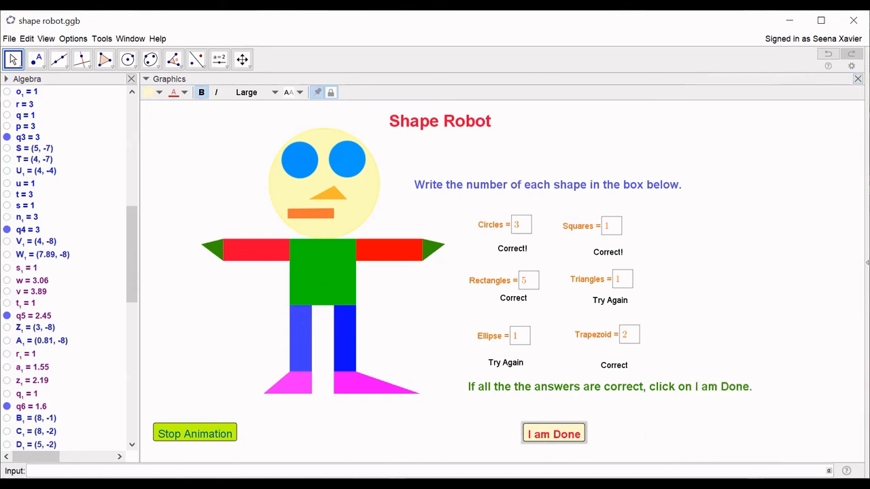
left_click(551, 434)
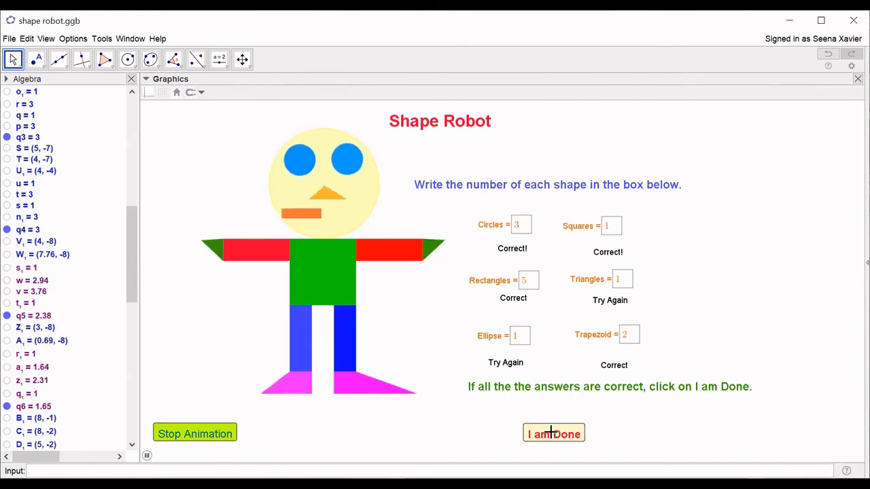
left_click(209, 440)
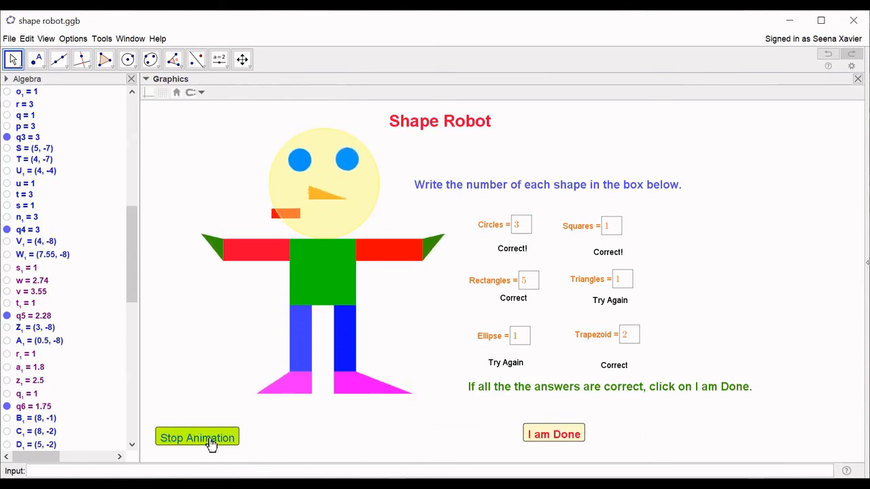
left_click(681, 41)
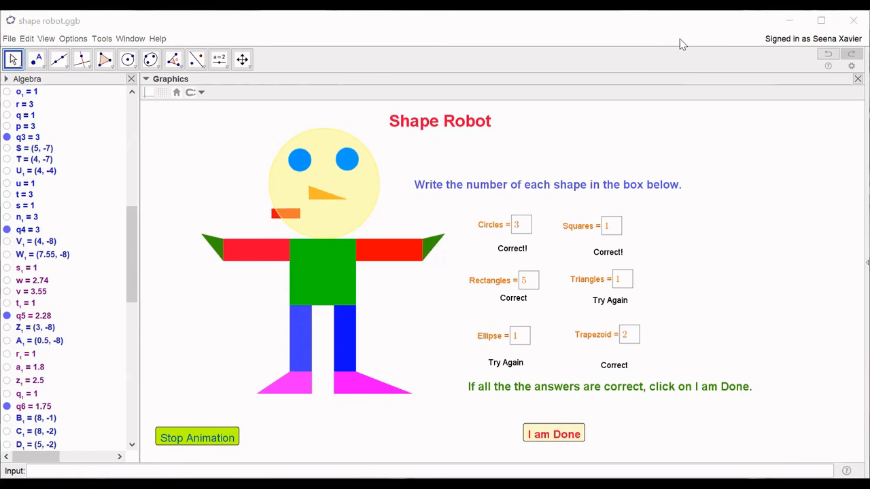